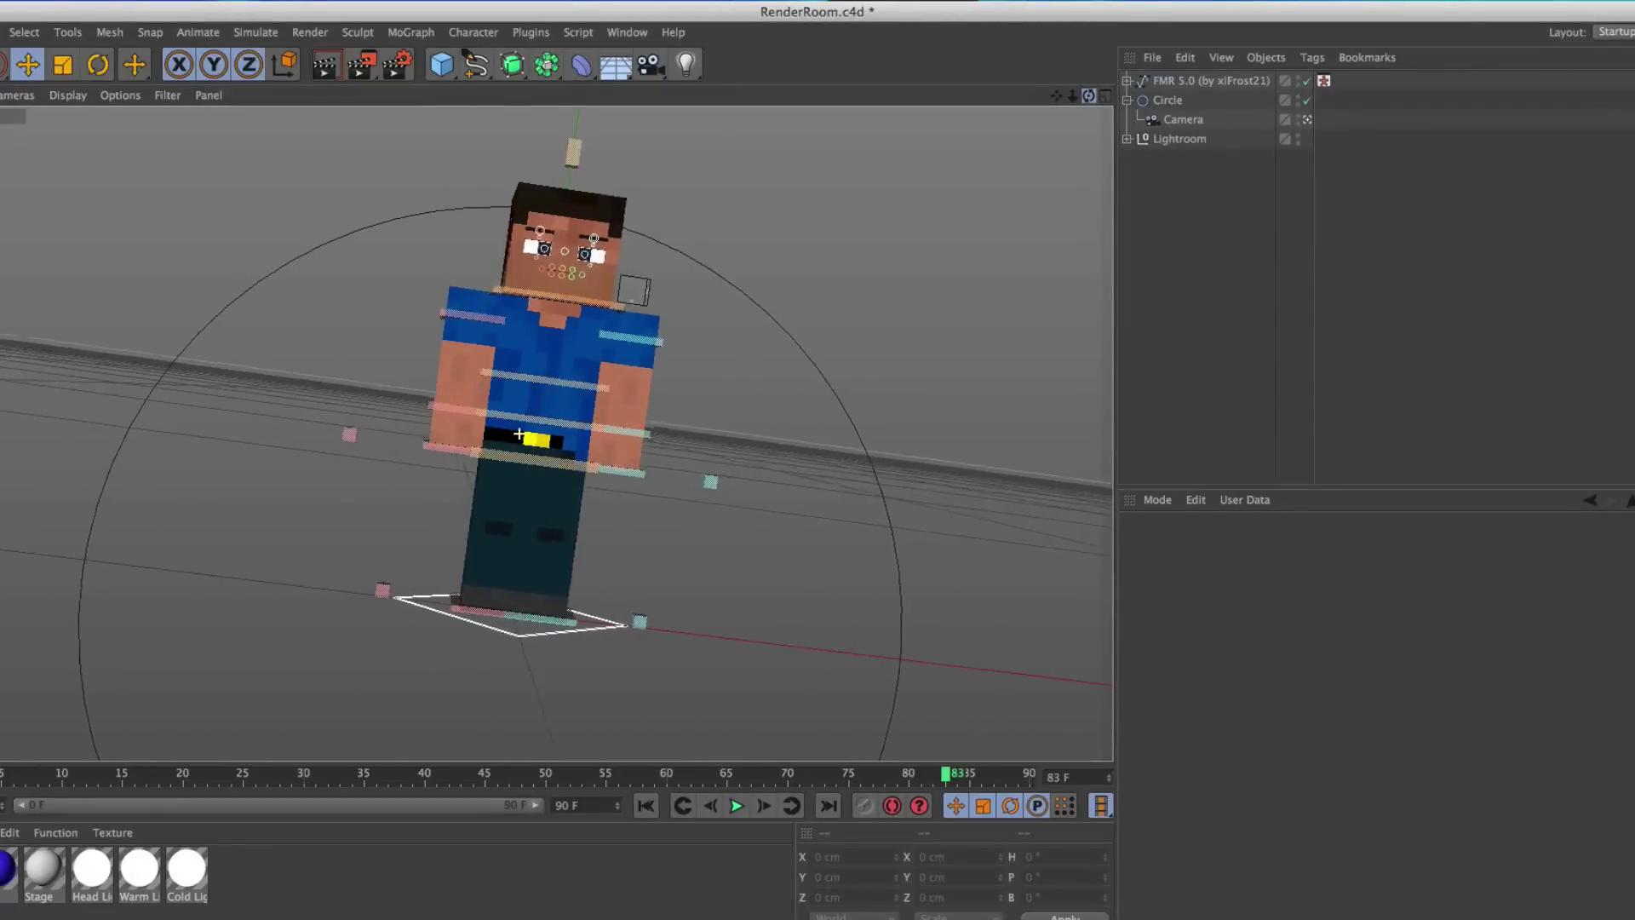
# - Open the Important Stuff folder from the desktop and place its Finder window over the scene beside the character
pyautogui.moveTo(1089, 95); pyautogui.dragTo(1109, 97)
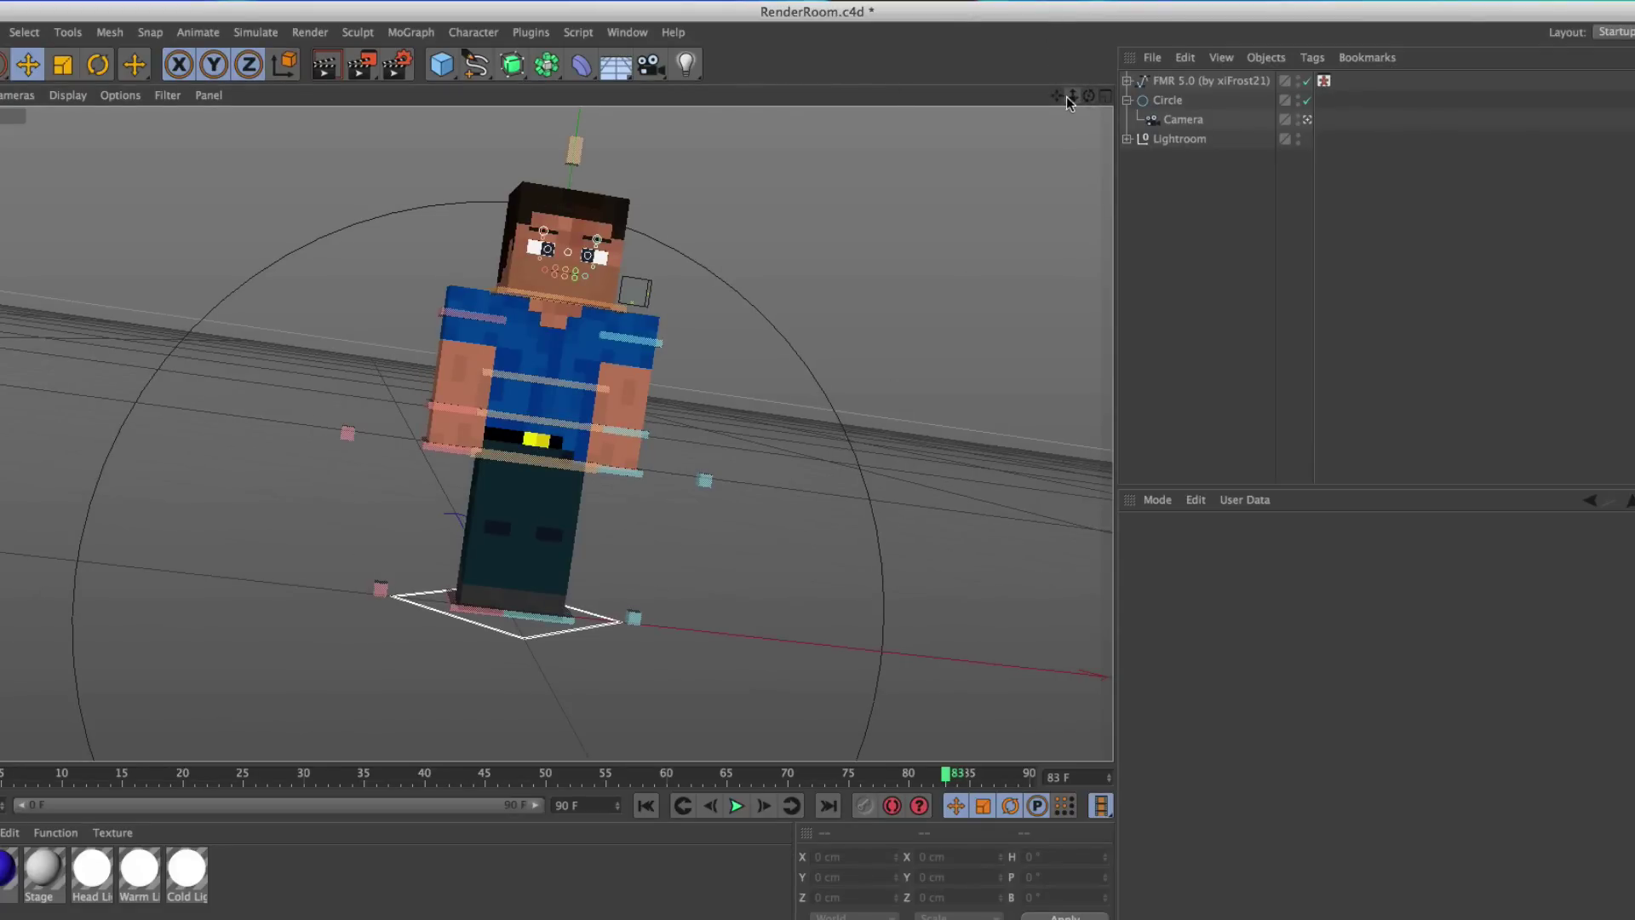
pyautogui.moveTo(1073, 95)
pyautogui.mouseDown()
pyautogui.moveTo(1150, 95)
pyautogui.moveTo(1038, 102)
pyautogui.moveTo(1095, 96)
pyautogui.moveTo(1065, 97)
pyautogui.mouseUp()
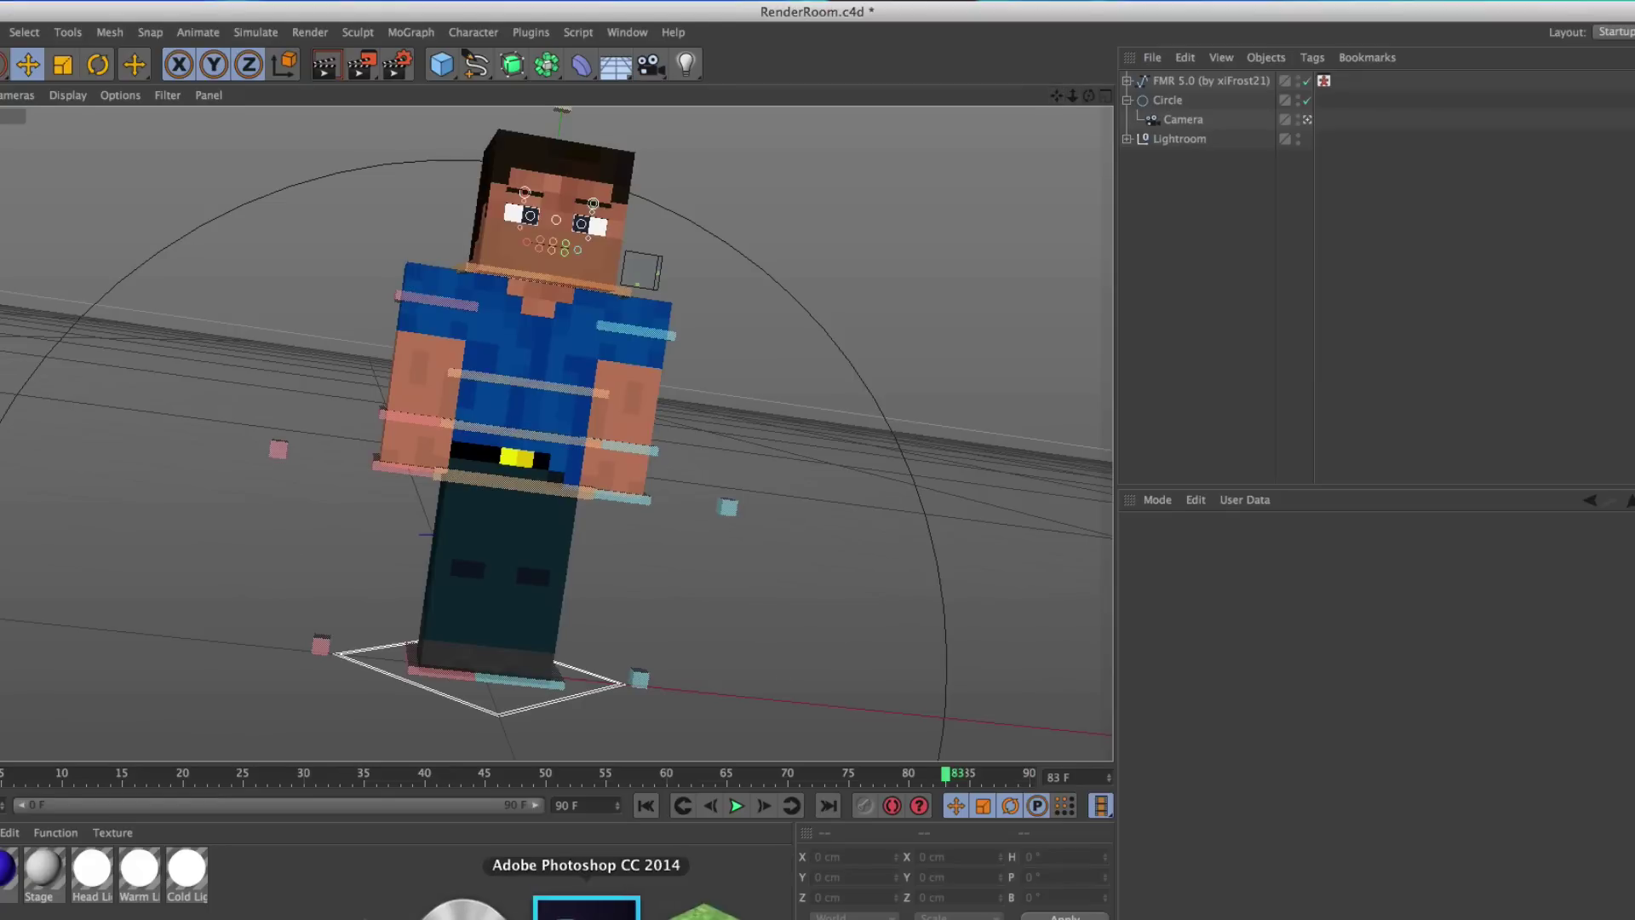
pyautogui.click(438, 908)
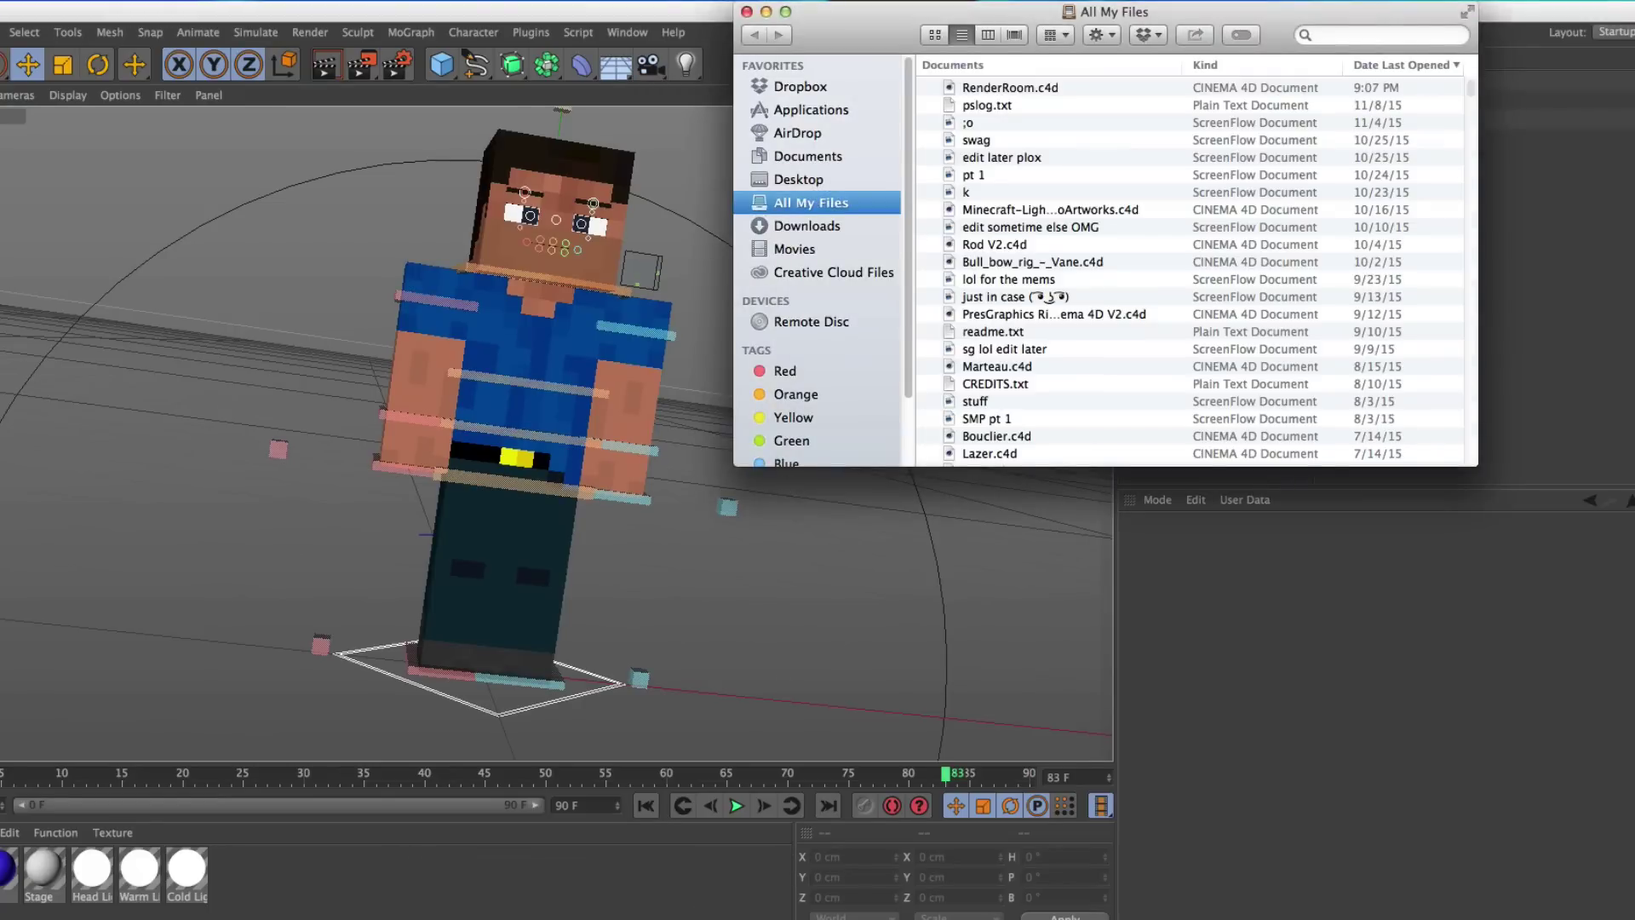
pyautogui.click(745, 13)
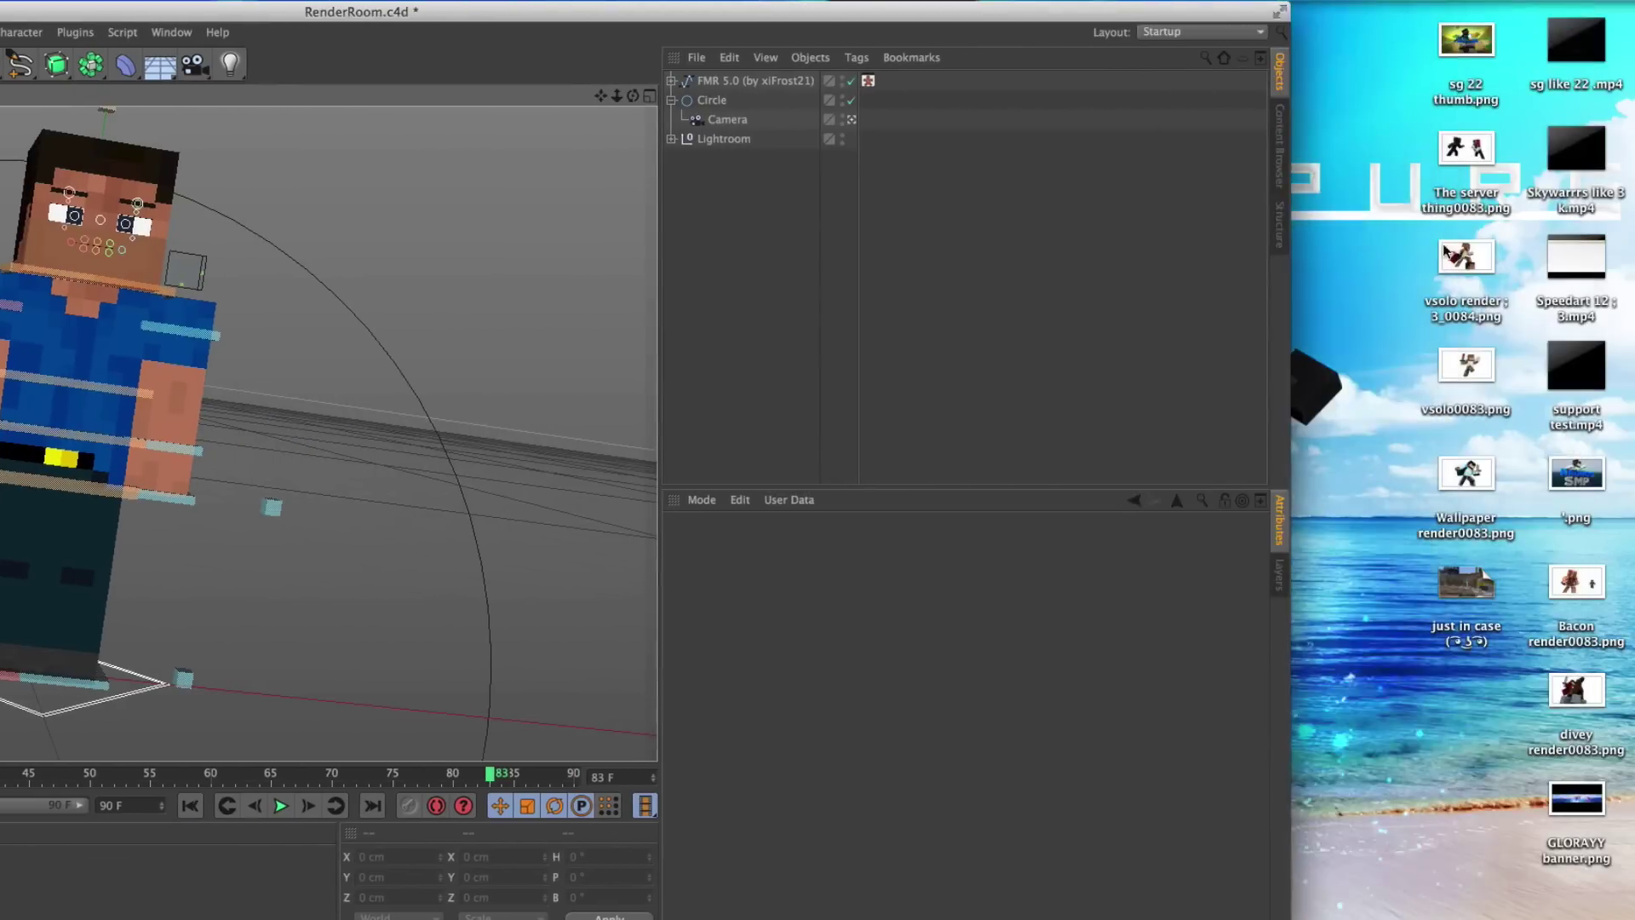
pyautogui.doubleClick(1629, 366)
pyautogui.click(1063, 32)
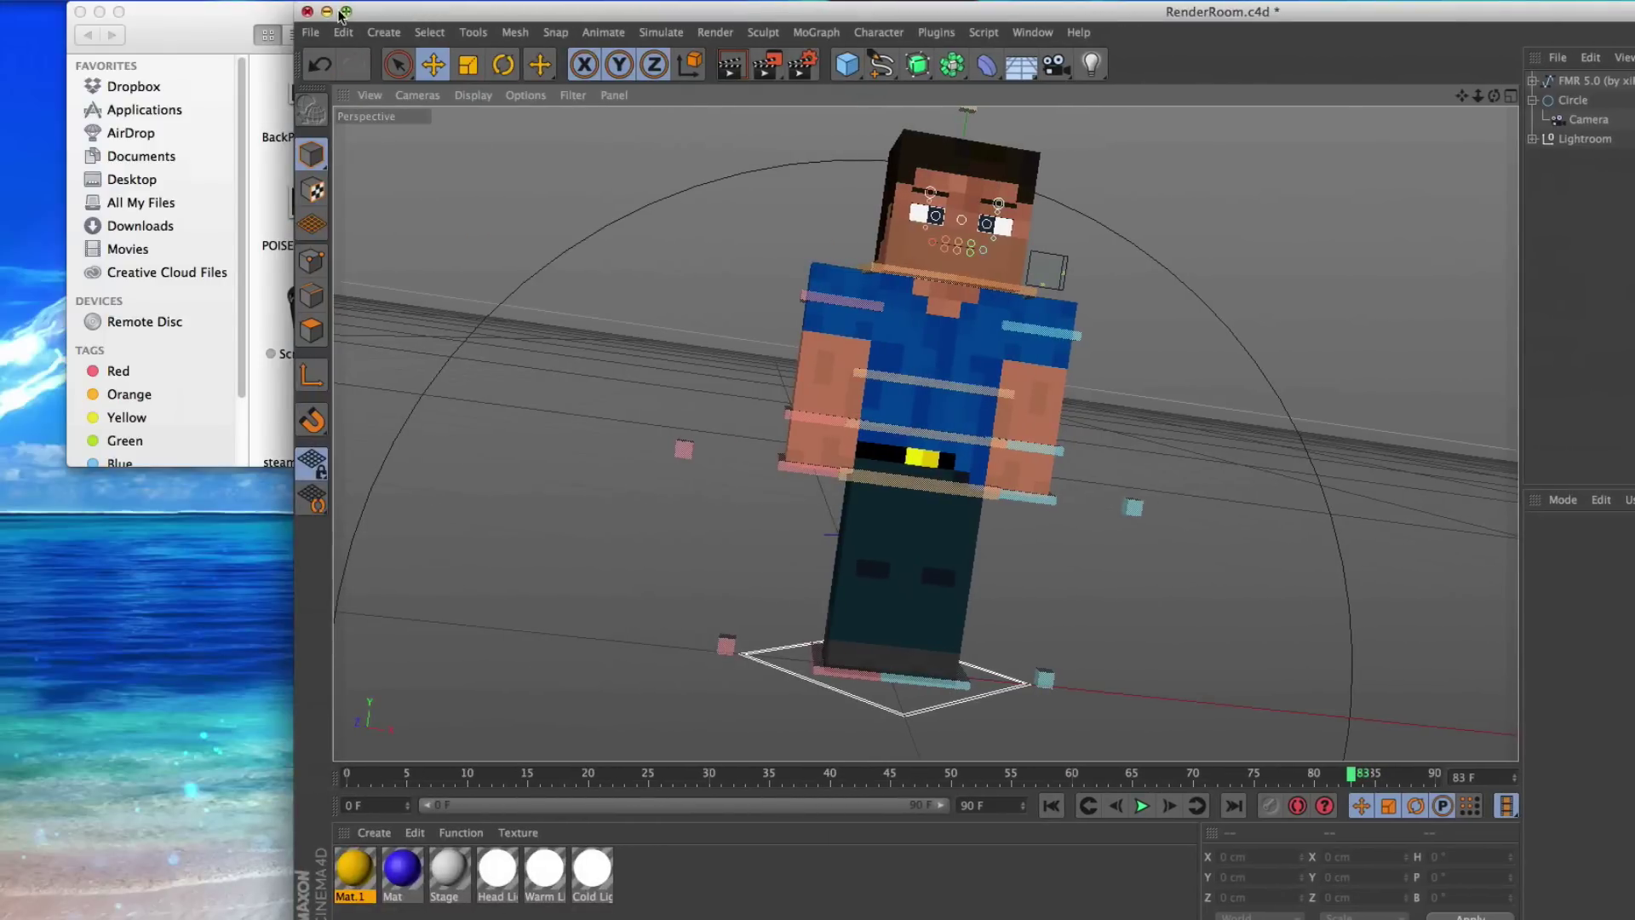
pyautogui.click(344, 12)
pyautogui.click(436, 913)
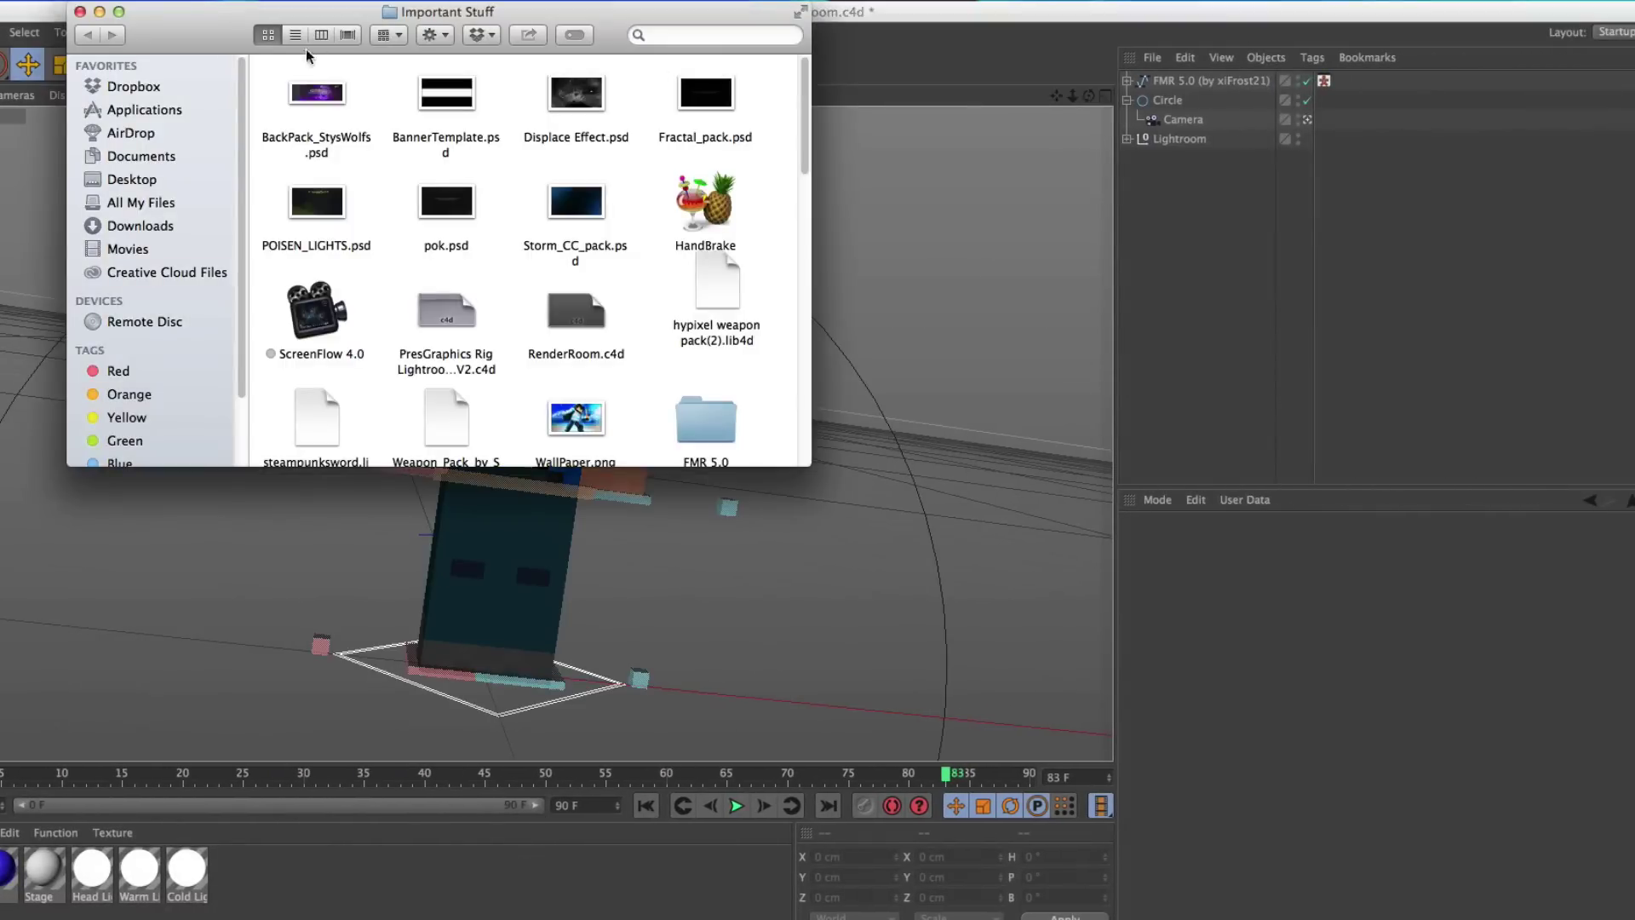
pyautogui.moveTo(307, 50); pyautogui.dragTo(986, 50)
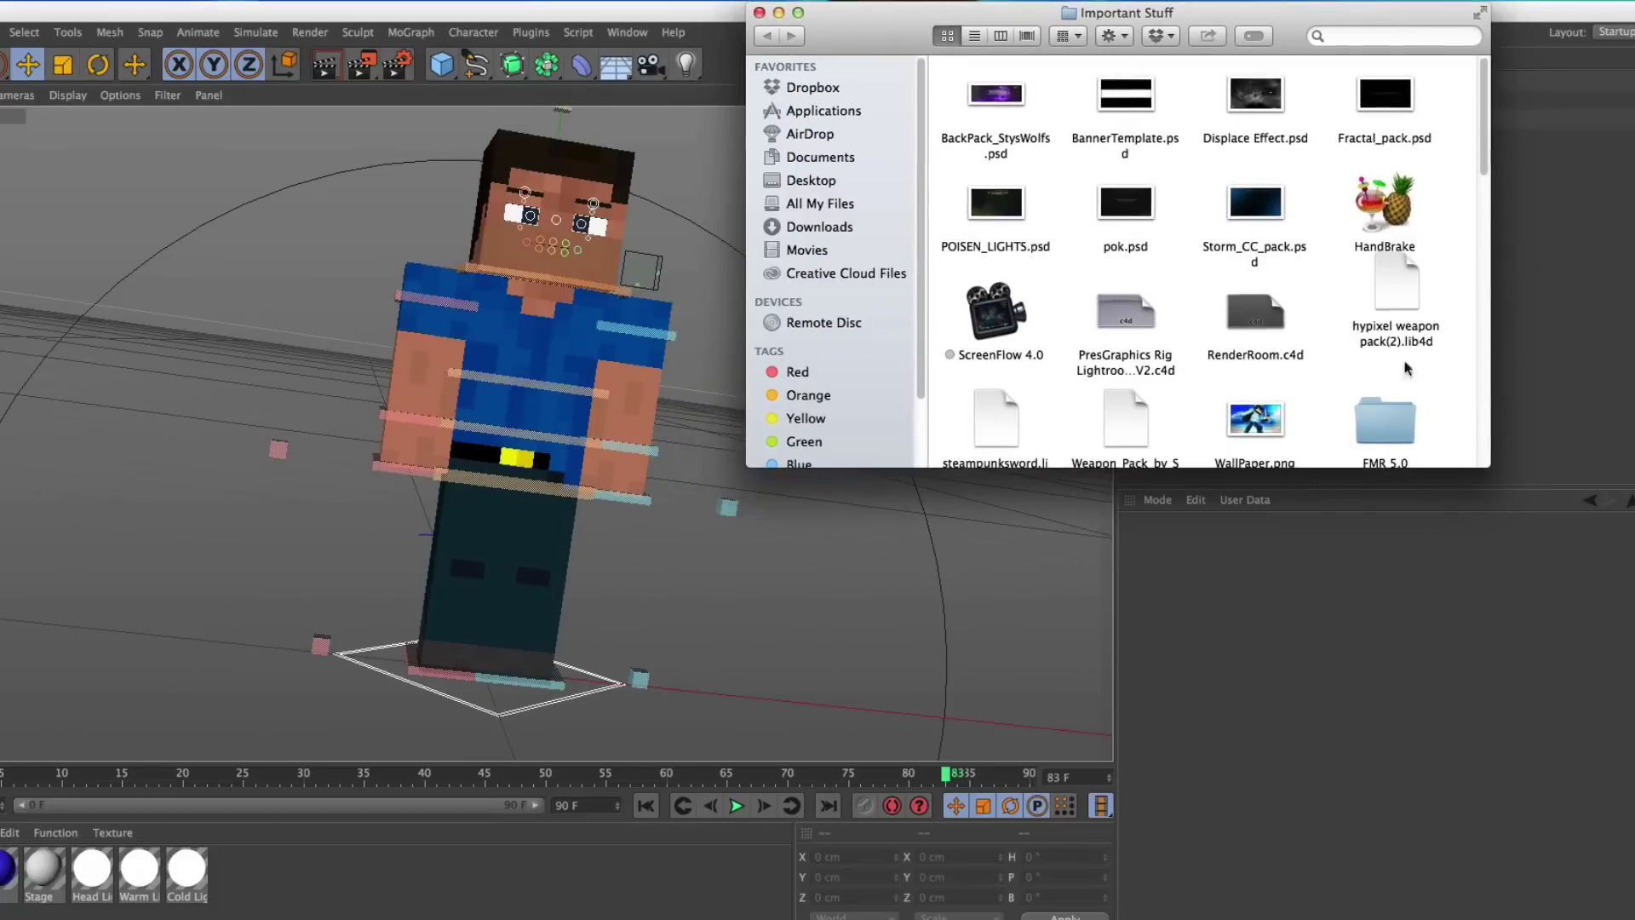
# - Open fmr 5.lib4d from the FMR 5.0 folder to view the rig preset in the Content Browser, and close the browser
pyautogui.doubleClick(1383, 418)
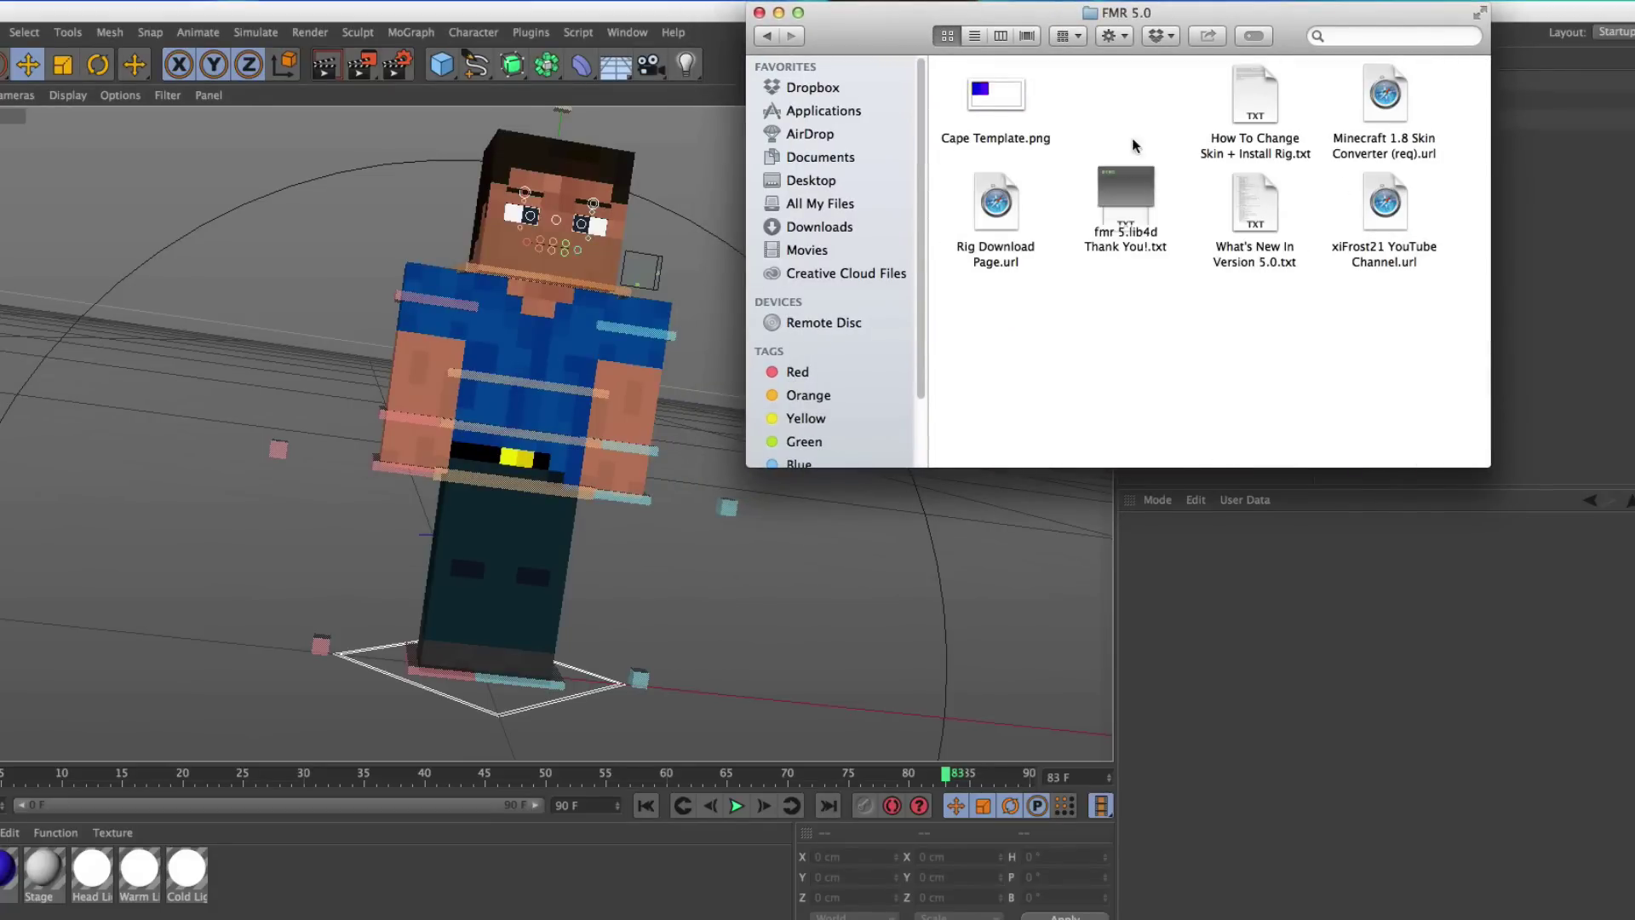
pyautogui.moveTo(1130, 183); pyautogui.dragTo(1129, 83)
pyautogui.moveTo(1110, 181); pyautogui.dragTo(1118, 111)
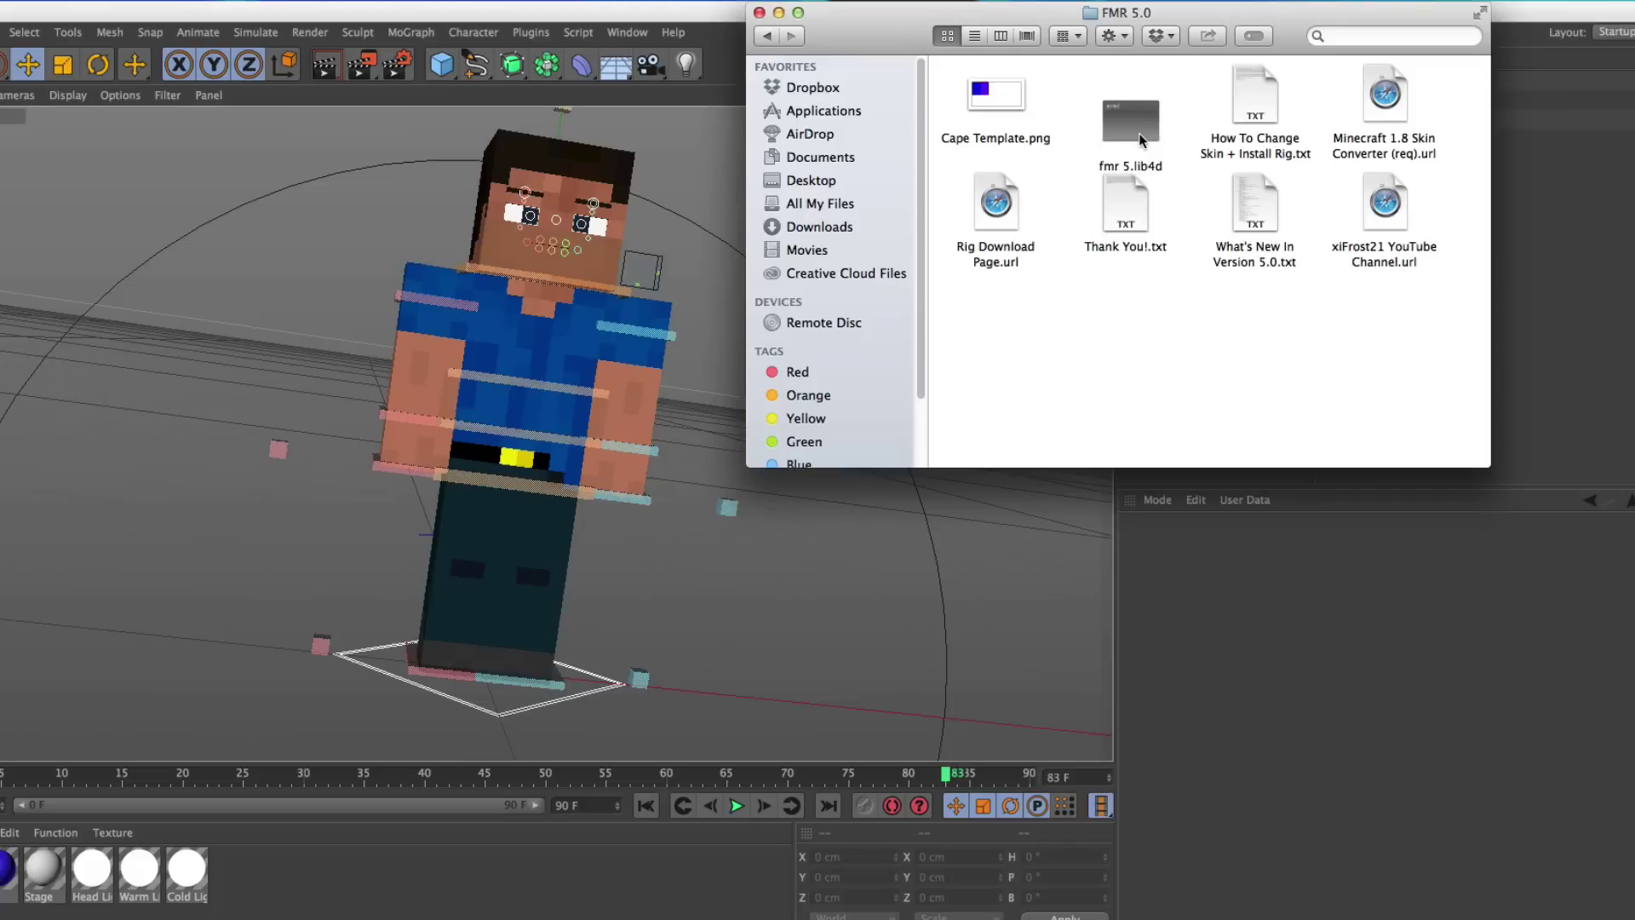
pyautogui.doubleClick(1138, 133)
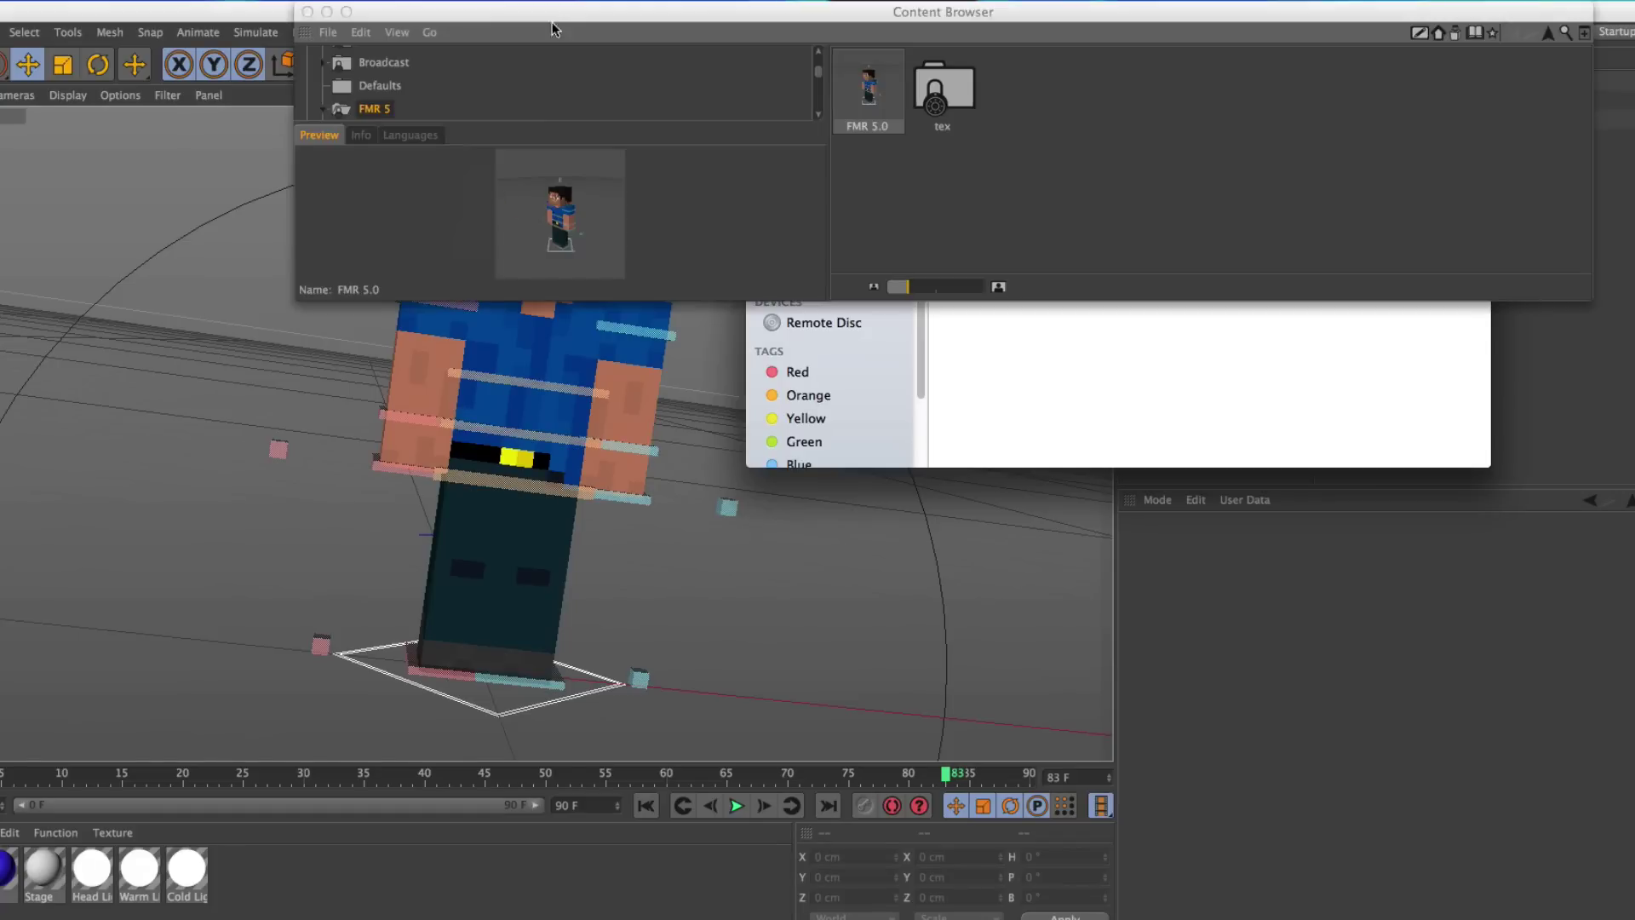
pyautogui.click(226, 22)
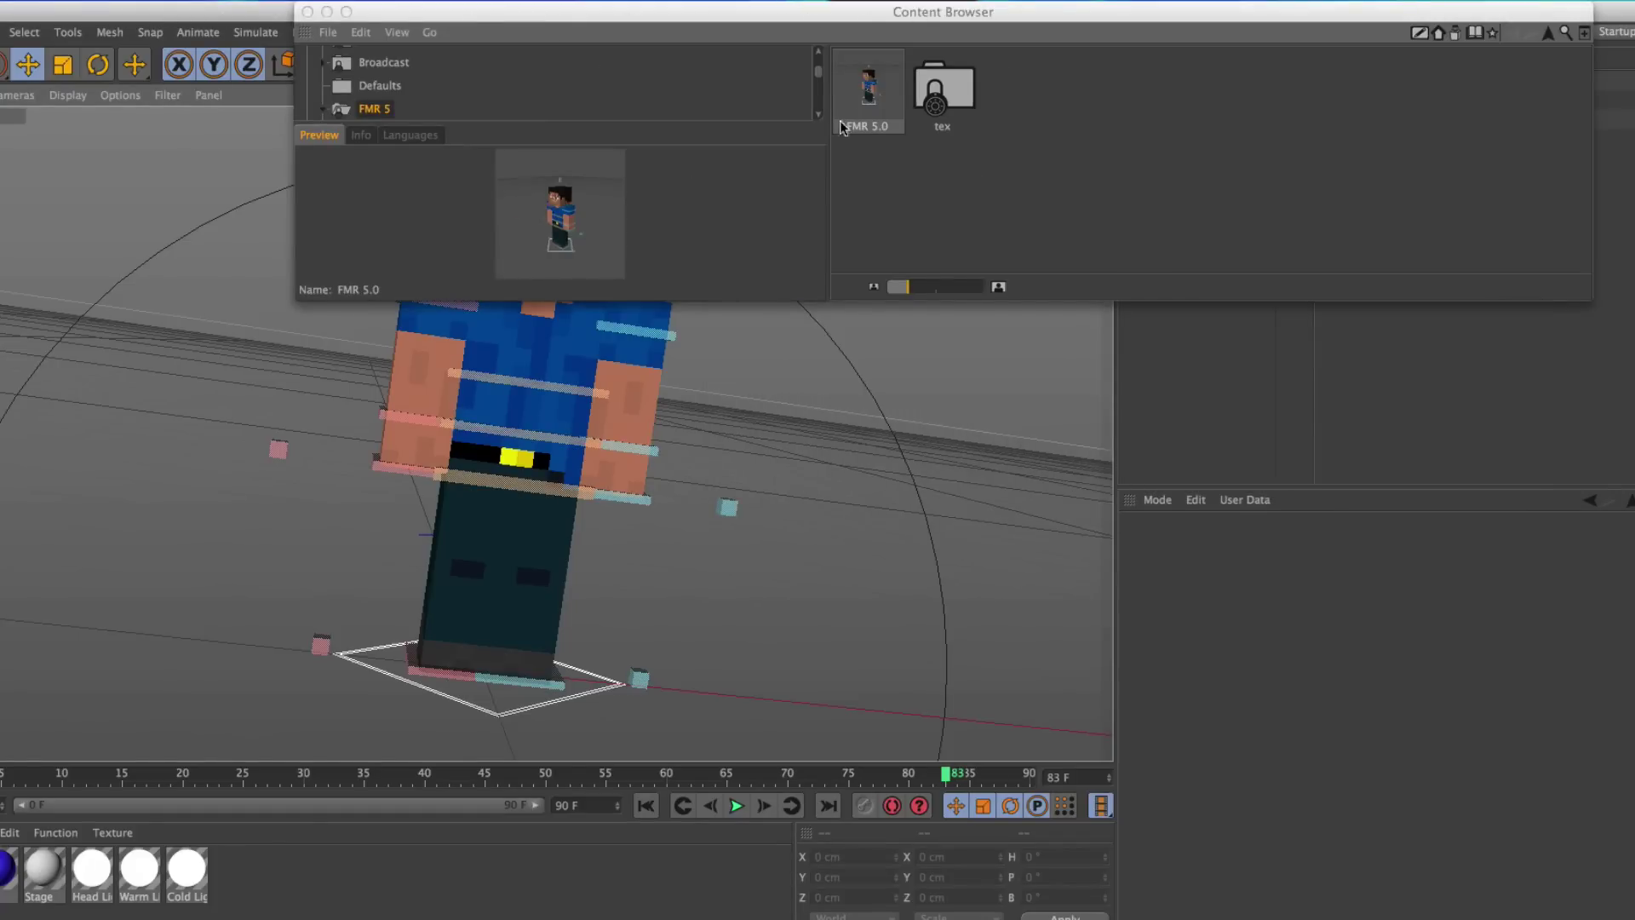
pyautogui.click(307, 12)
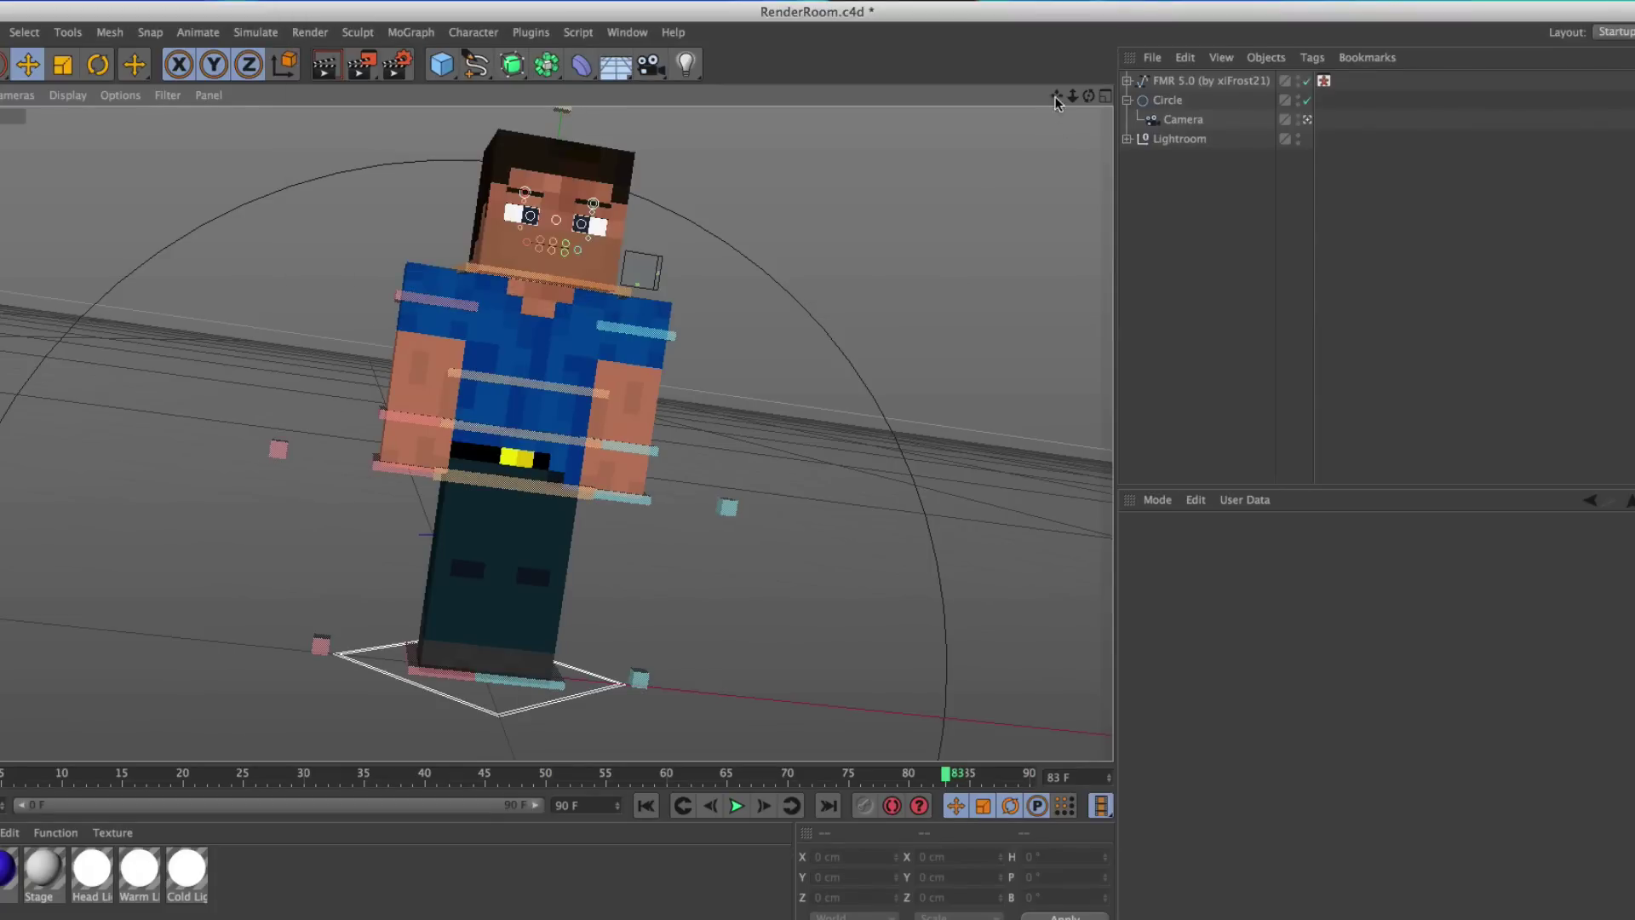
# - Move the character's right and left hand controls outward from the body and shift both feet apart
pyautogui.moveTo(1055, 100)
pyautogui.mouseDown()
pyautogui.moveTo(1083, 96)
pyautogui.moveTo(1027, 100)
pyautogui.mouseUp()
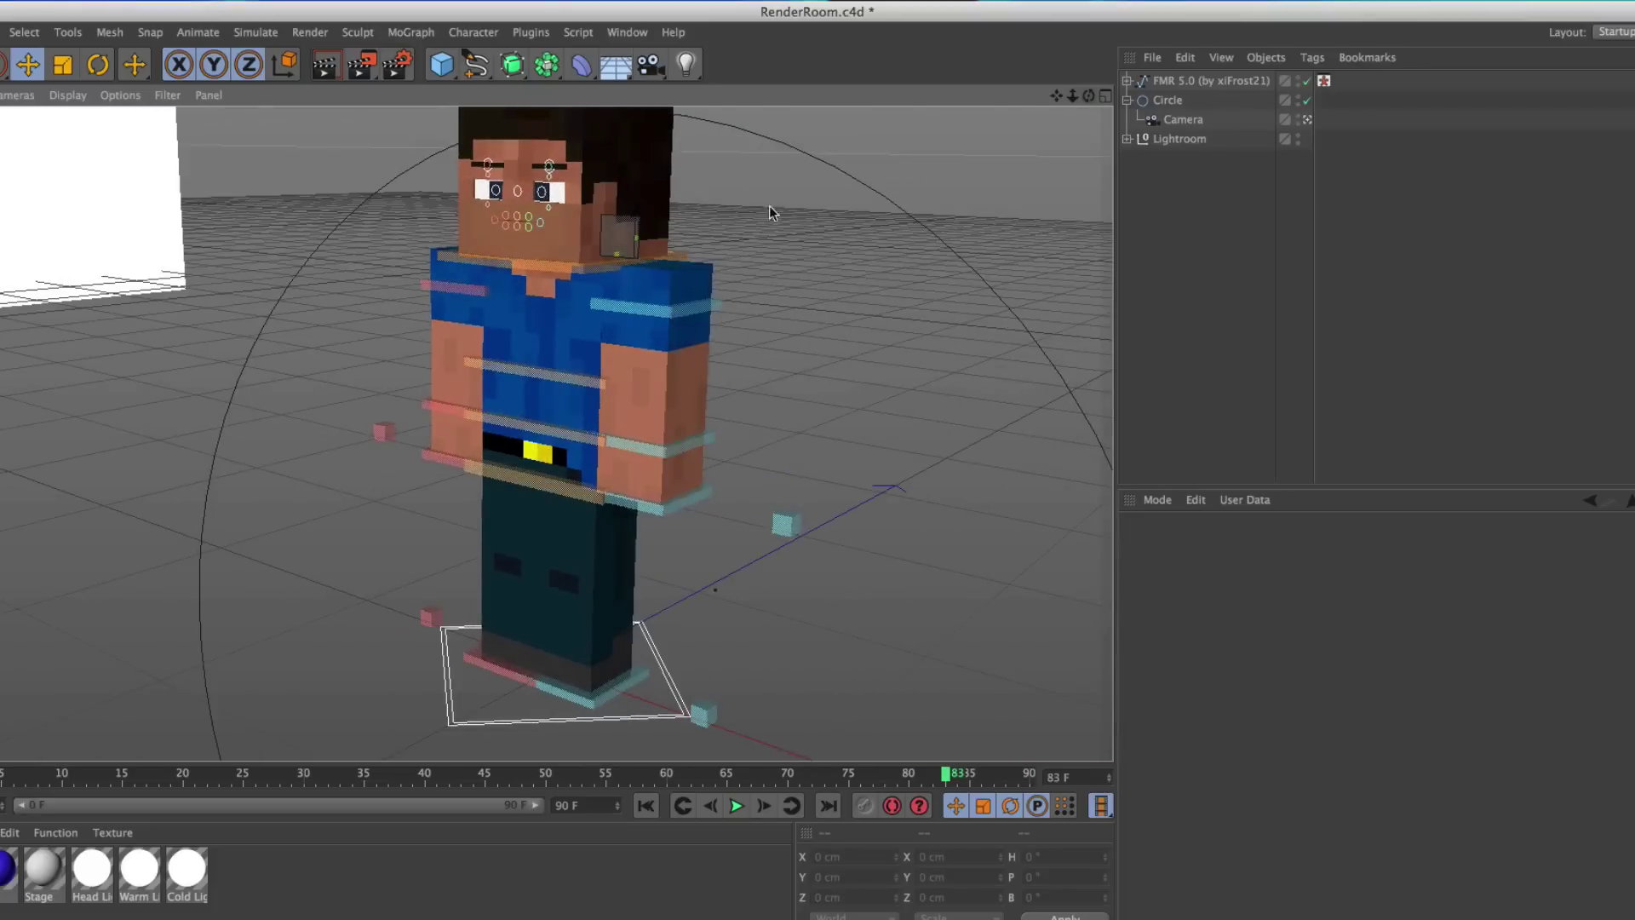
pyautogui.click(430, 456)
pyautogui.moveTo(432, 457); pyautogui.dragTo(396, 446)
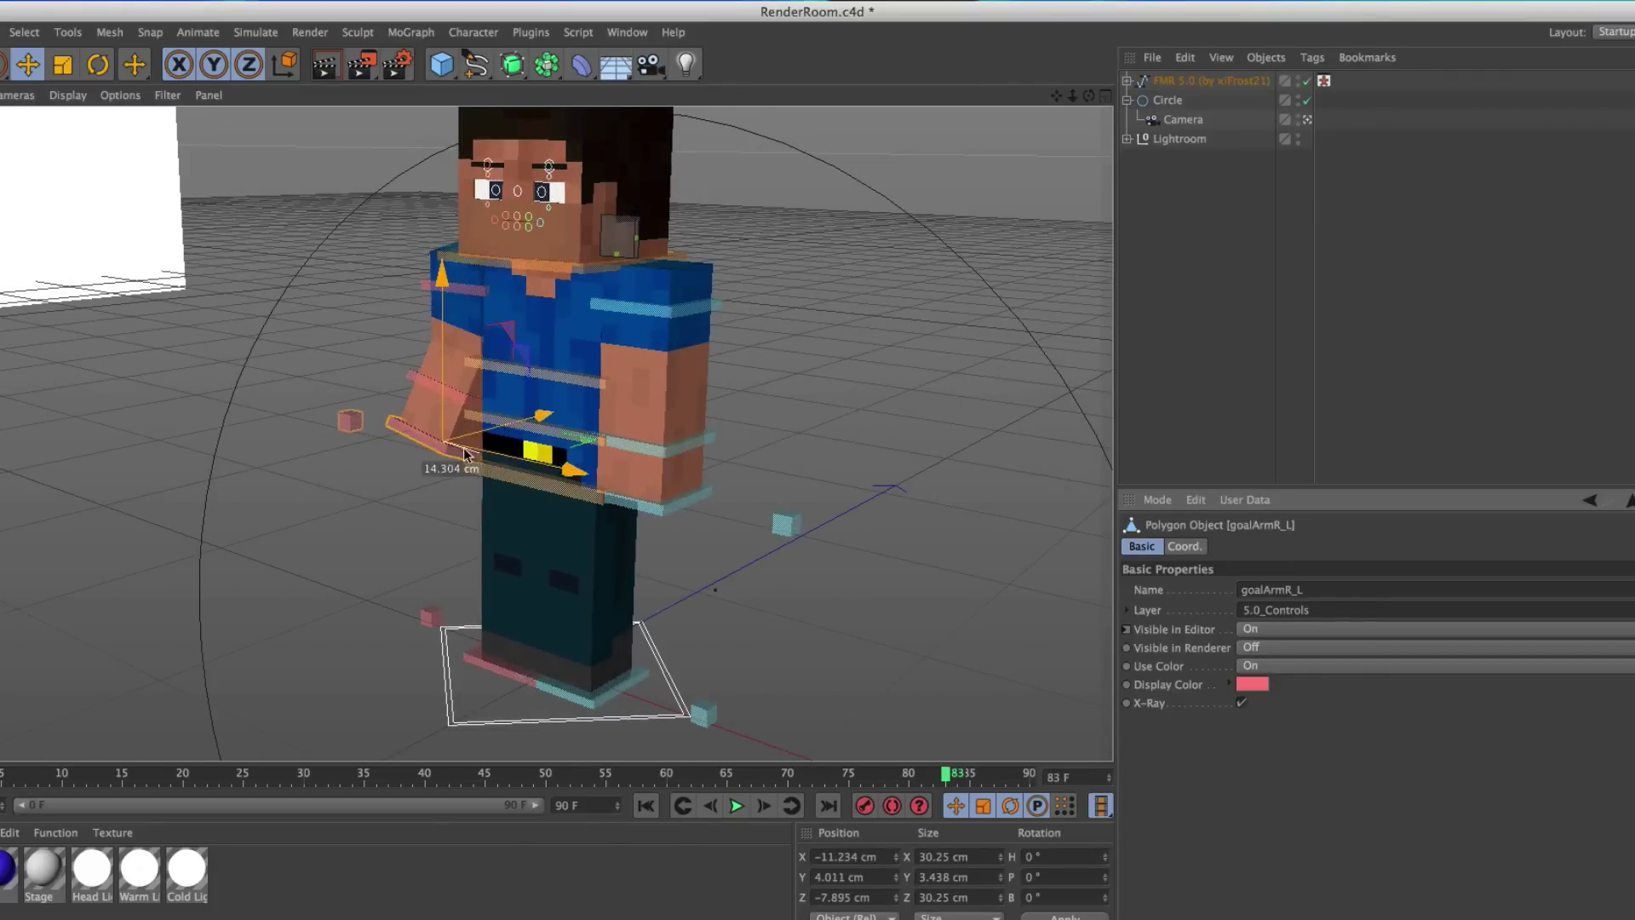
pyautogui.moveTo(667, 508); pyautogui.dragTo(749, 492)
pyautogui.moveTo(588, 685); pyautogui.dragTo(641, 684)
pyautogui.moveTo(501, 673); pyautogui.dragTo(497, 671)
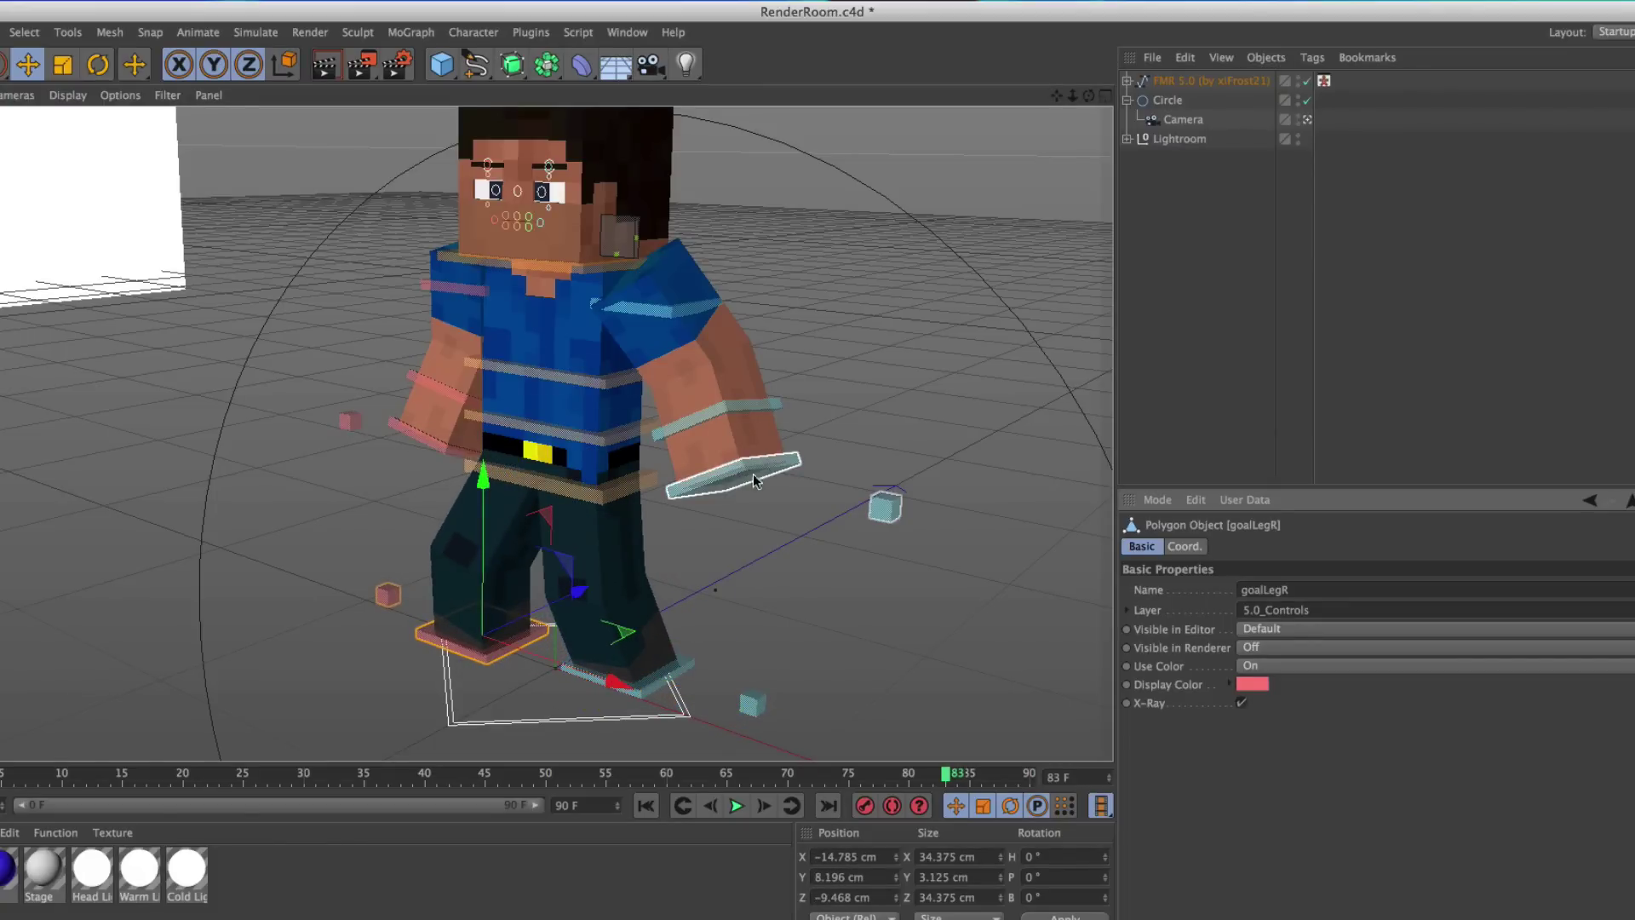
pyautogui.click(792, 635)
# - Widen the stance by moving both foot controls further apart, with the right foot at about X -35, Y 9, Z -7 cm
pyautogui.moveTo(1090, 96); pyautogui.dragTo(1013, 111)
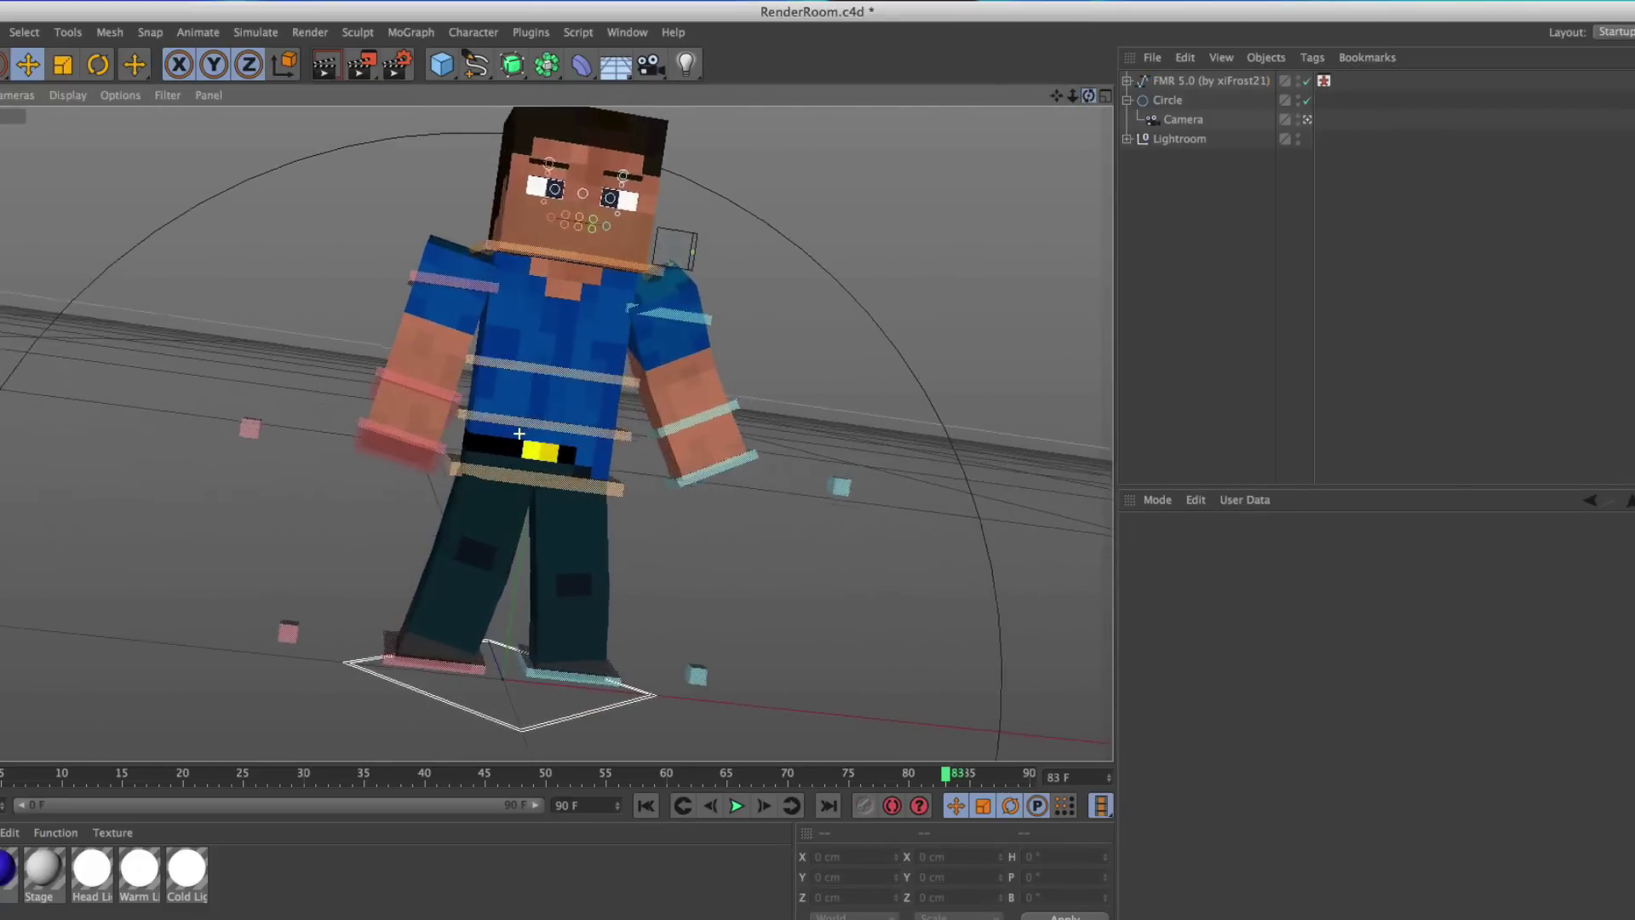
pyautogui.click(630, 686)
pyautogui.moveTo(630, 688); pyautogui.dragTo(587, 673)
pyautogui.click(465, 674)
pyautogui.moveTo(466, 678); pyautogui.dragTo(642, 697)
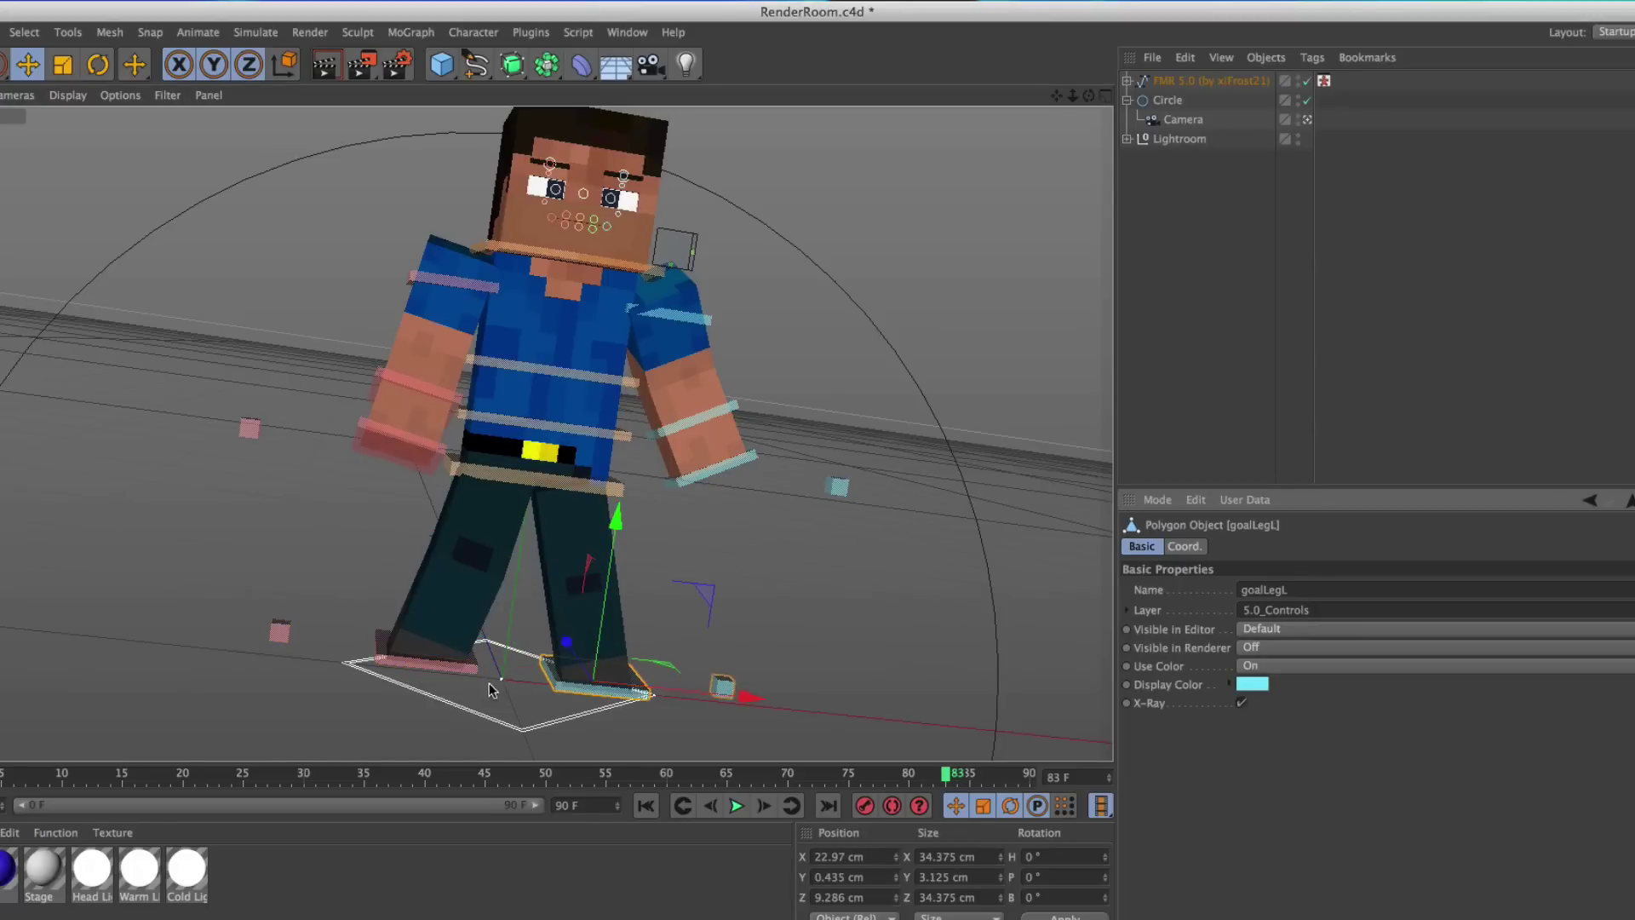
pyautogui.moveTo(439, 666); pyautogui.dragTo(388, 635)
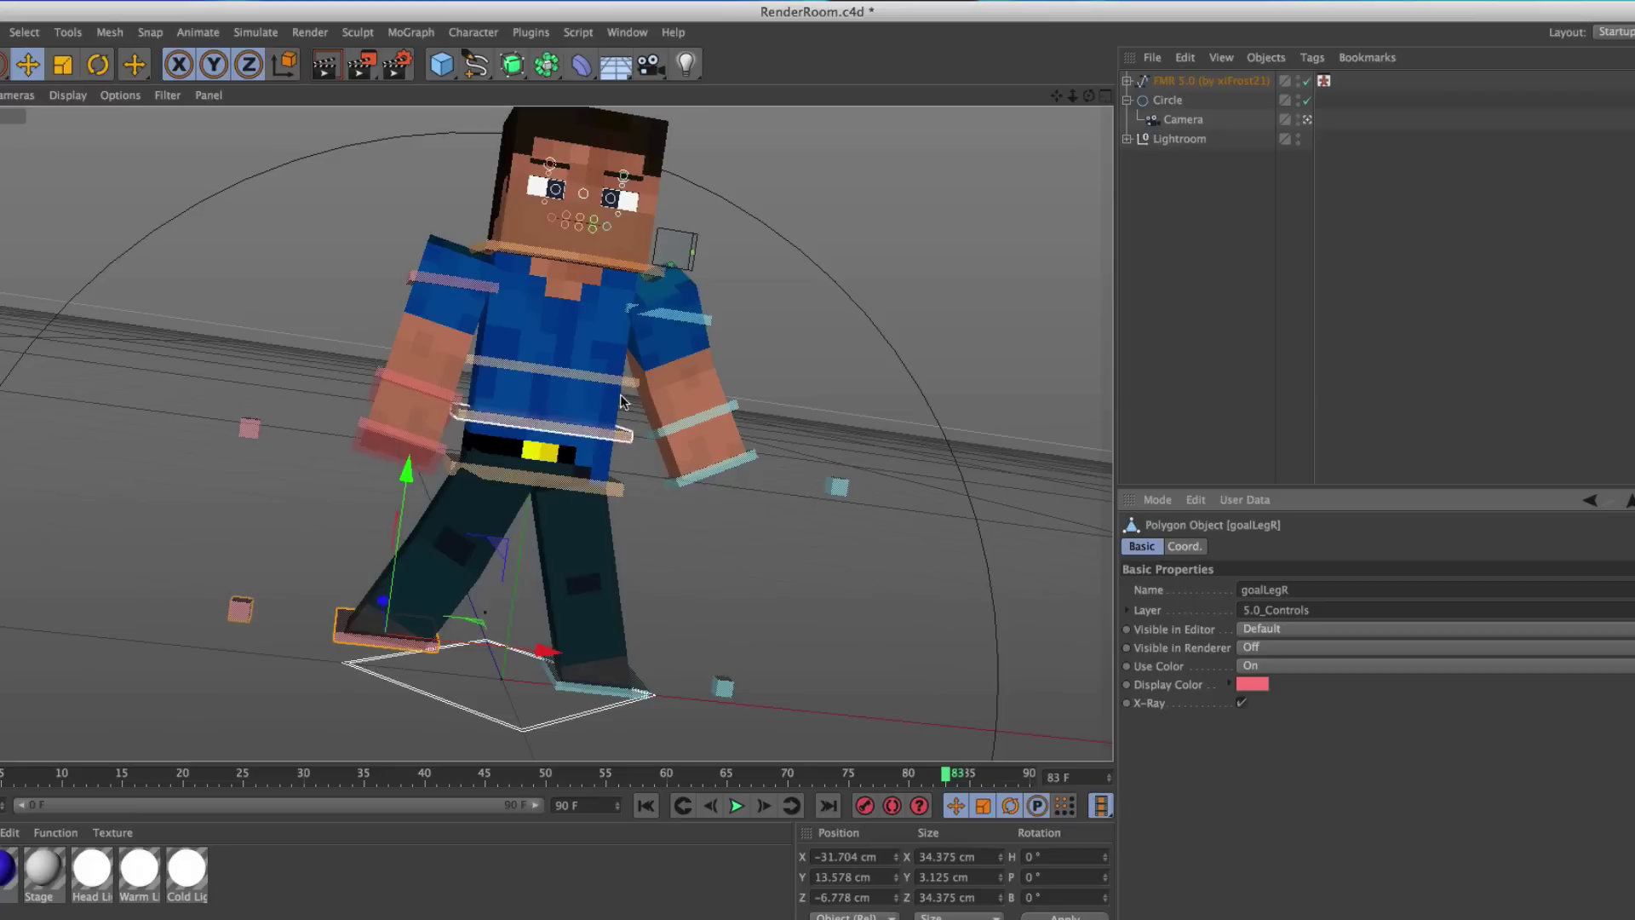
pyautogui.moveTo(629, 683); pyautogui.dragTo(639, 659)
pyautogui.click(402, 648)
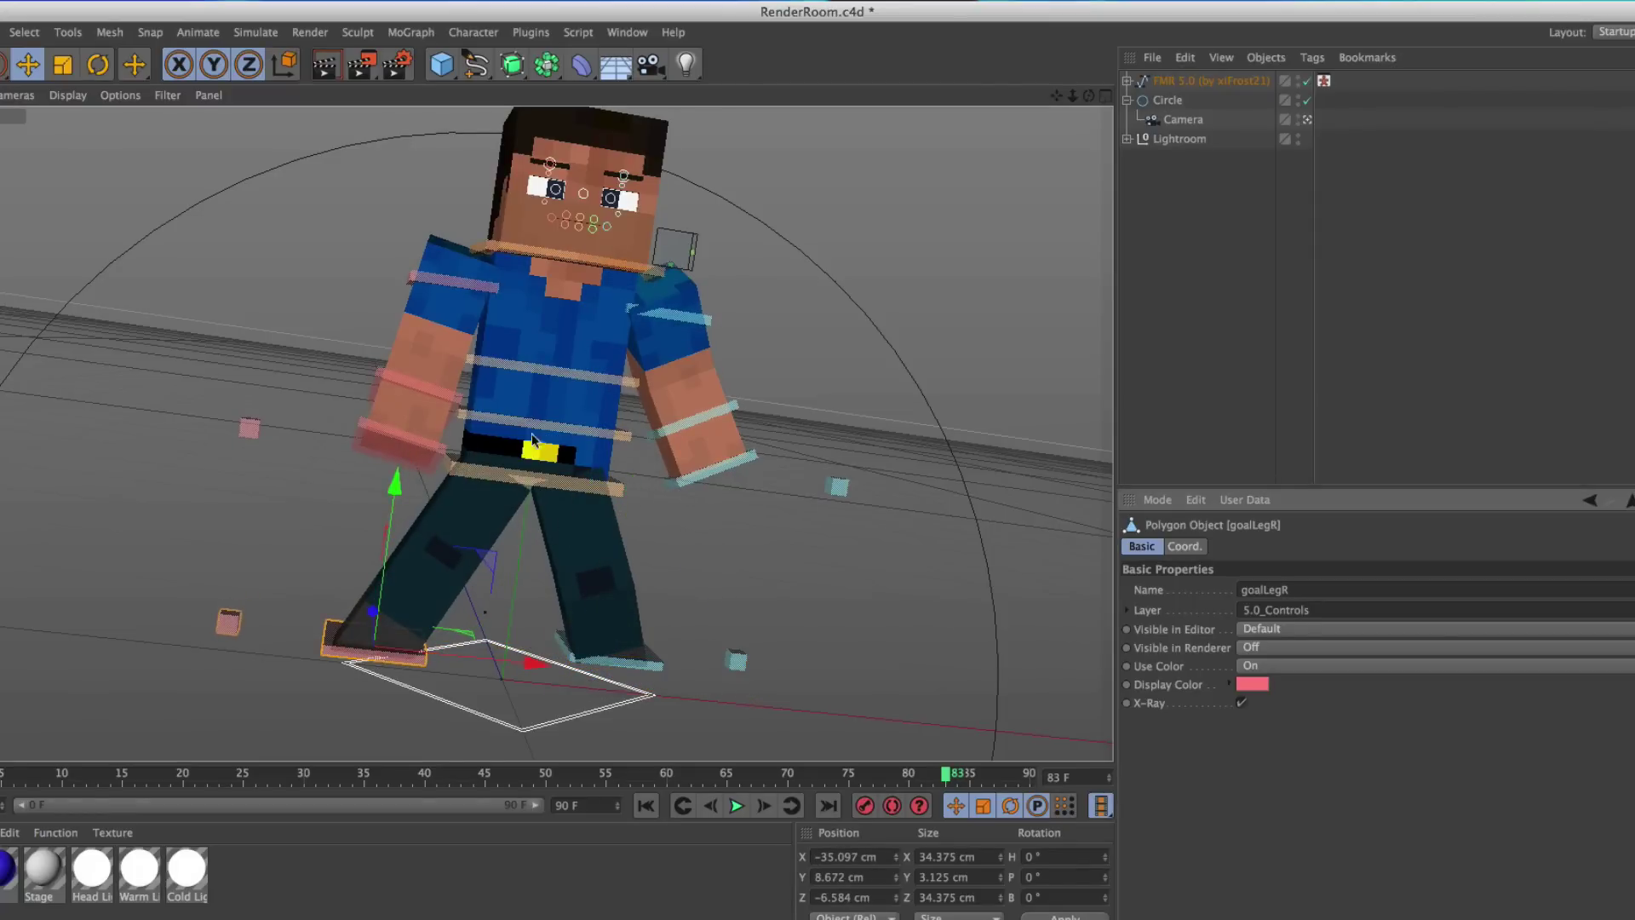
# - Bring the left foot control goalLegL forward and up to about X 23, Y 18, Z -18 cm
pyautogui.click(1105, 216)
pyautogui.moveTo(1090, 99); pyautogui.dragTo(846, 437)
pyautogui.moveTo(574, 717); pyautogui.dragTo(519, 656)
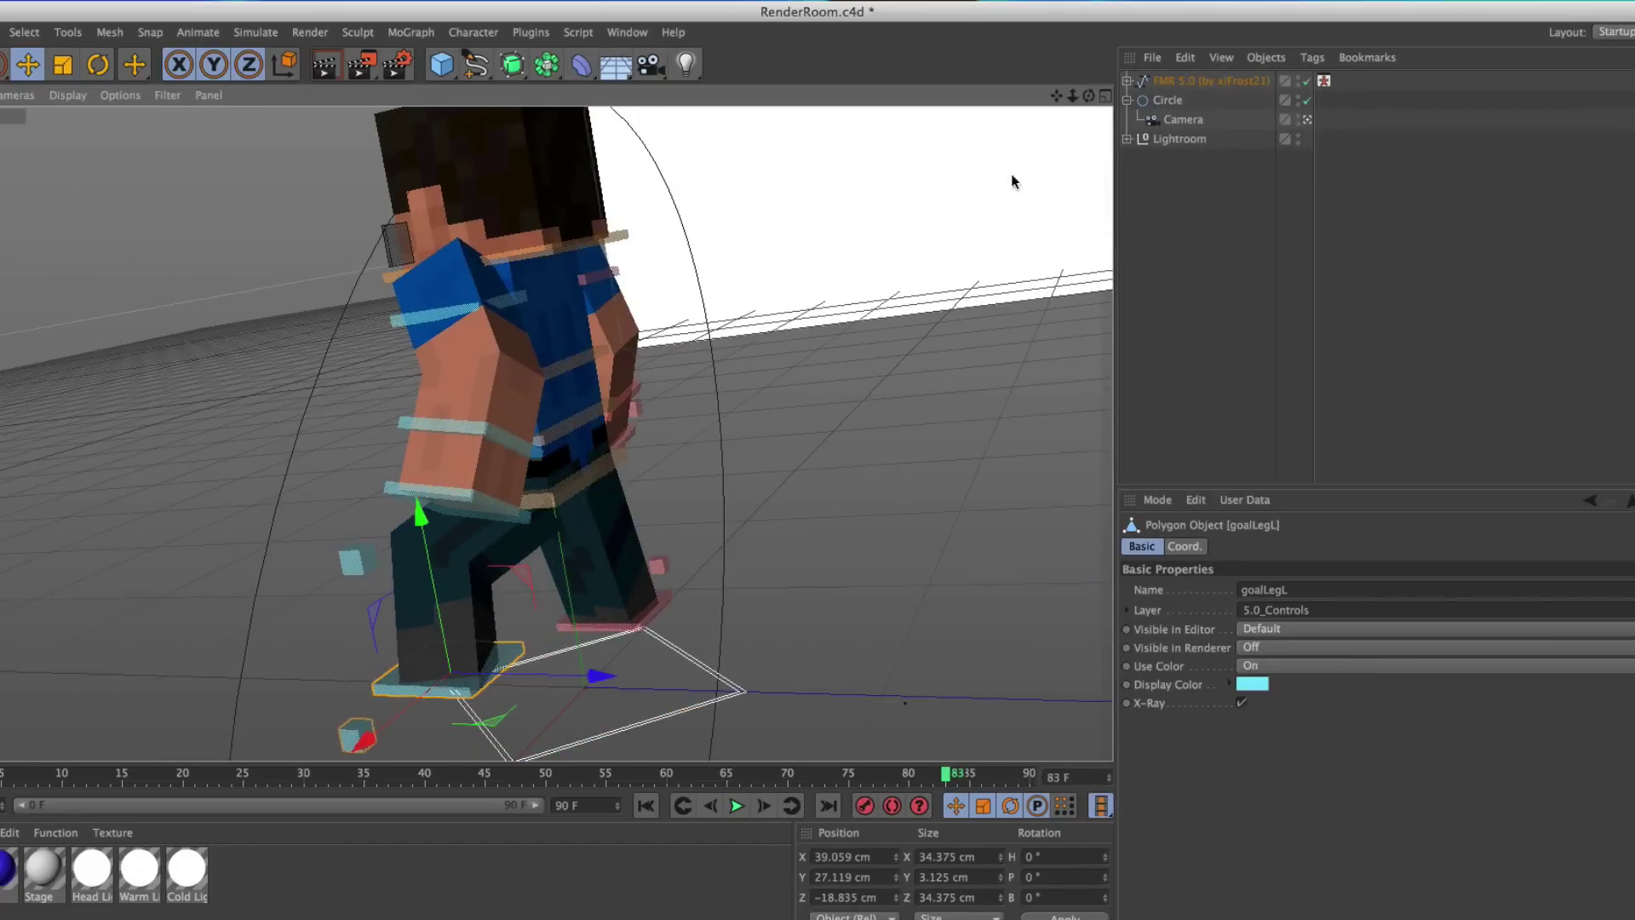
pyautogui.moveTo(1090, 96); pyautogui.dragTo(697, 520)
pyautogui.moveTo(450, 718); pyautogui.dragTo(381, 753)
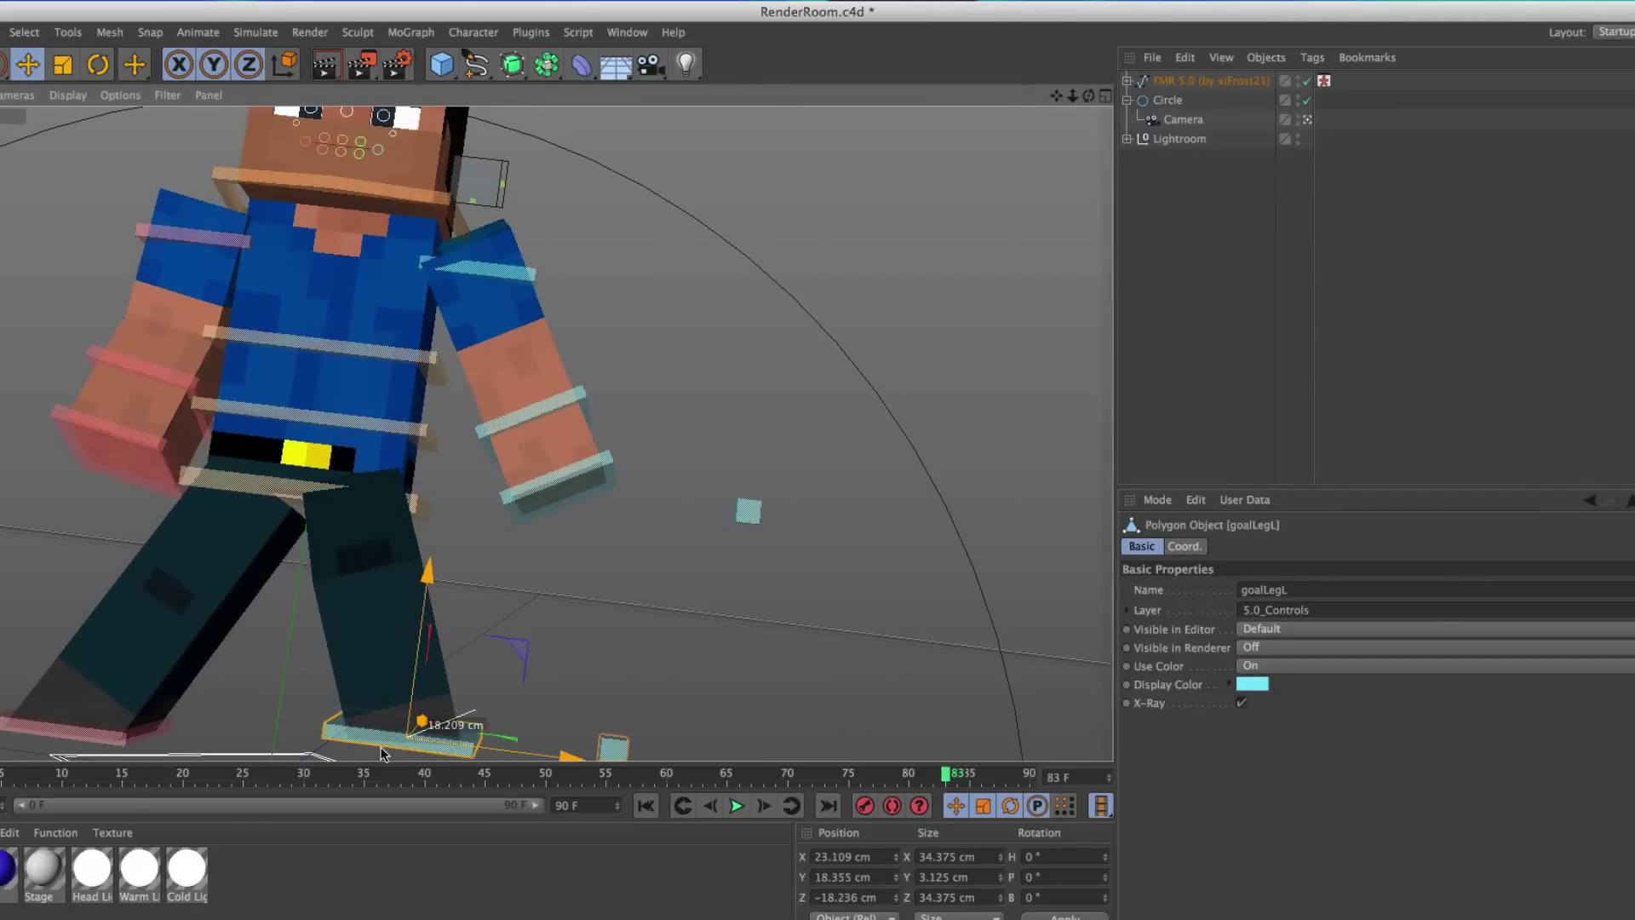
# - Lean the torso sideways by rotating controlBack, and rotate controlWaist to about H 2.4°, P -6.3°, B 1.2°
pyautogui.moveTo(1056, 95); pyautogui.dragTo(1163, 242)
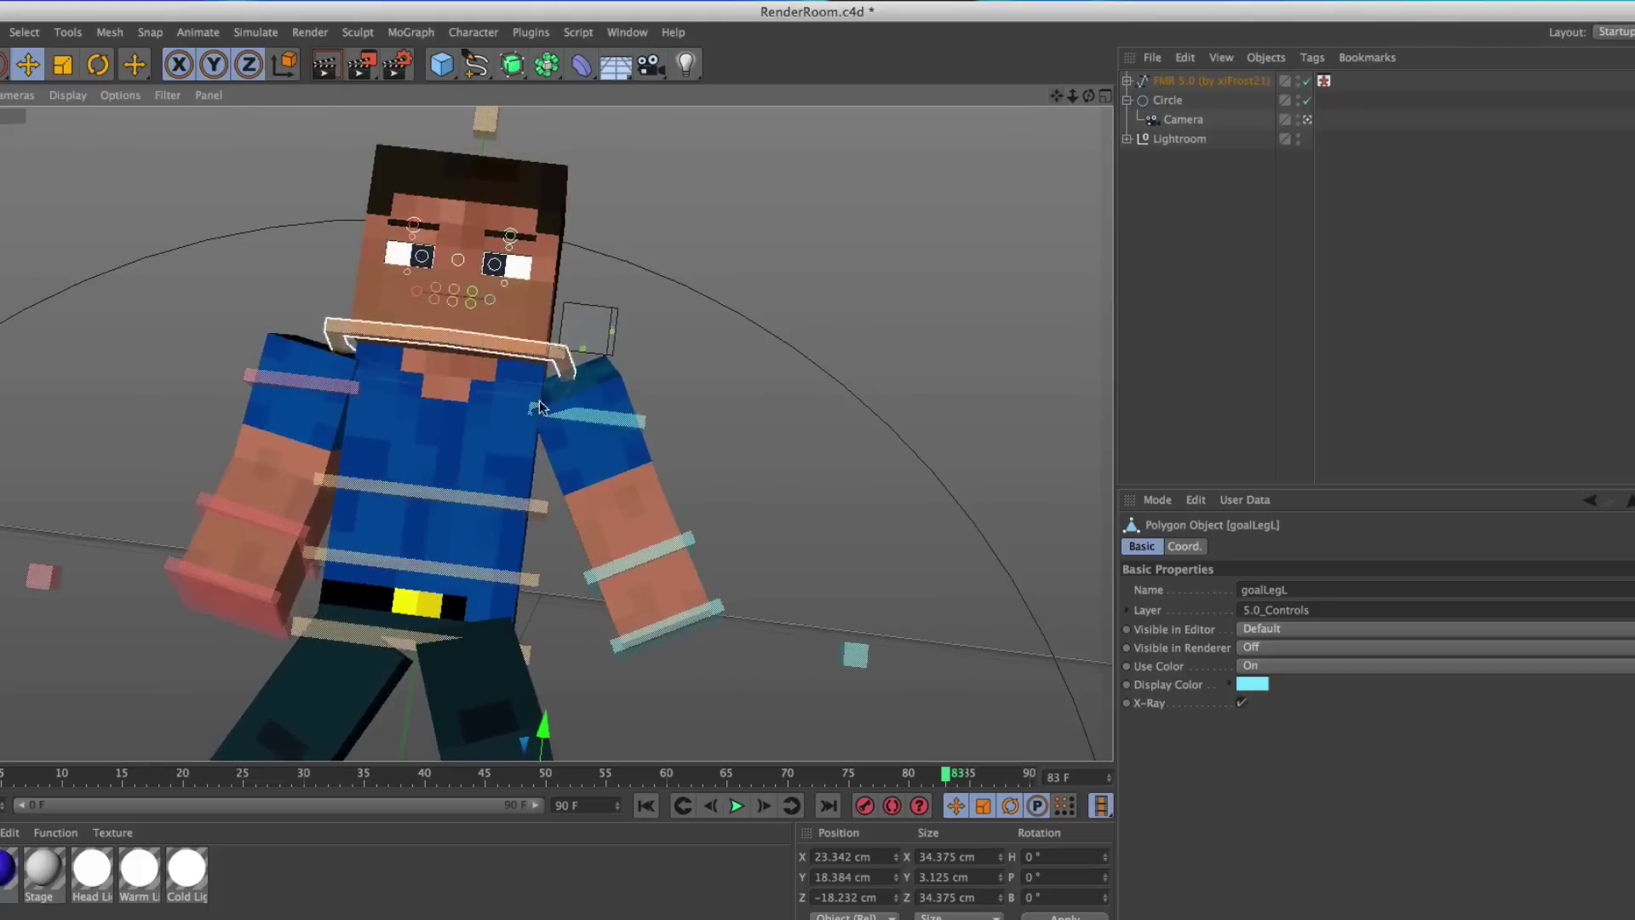
pyautogui.click(458, 491)
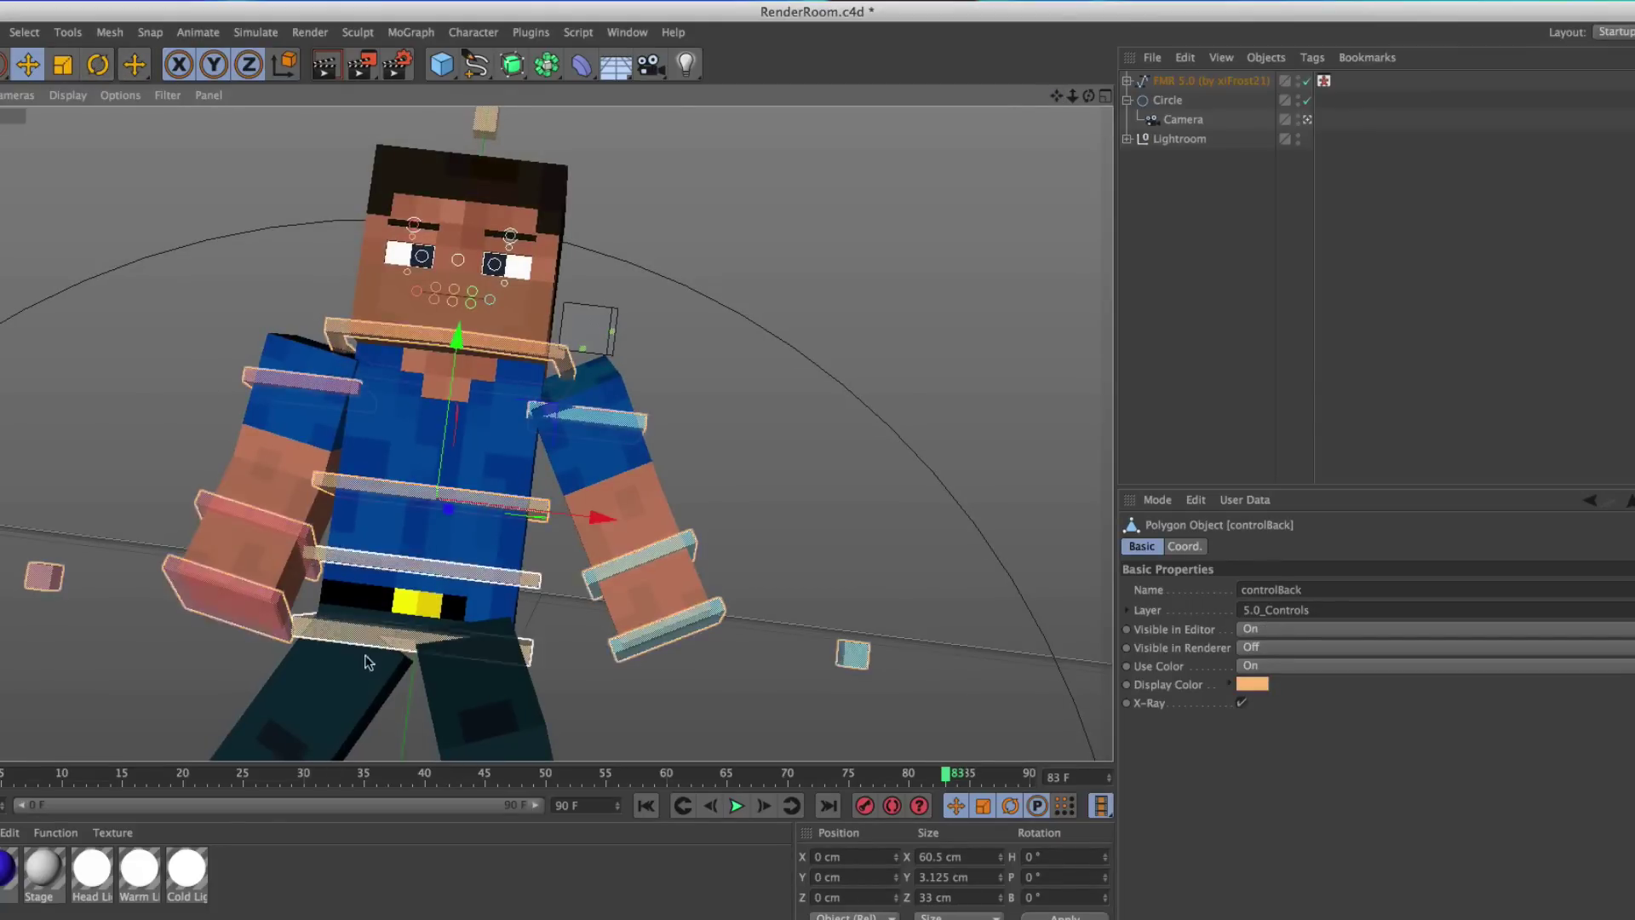
pyautogui.click(98, 70)
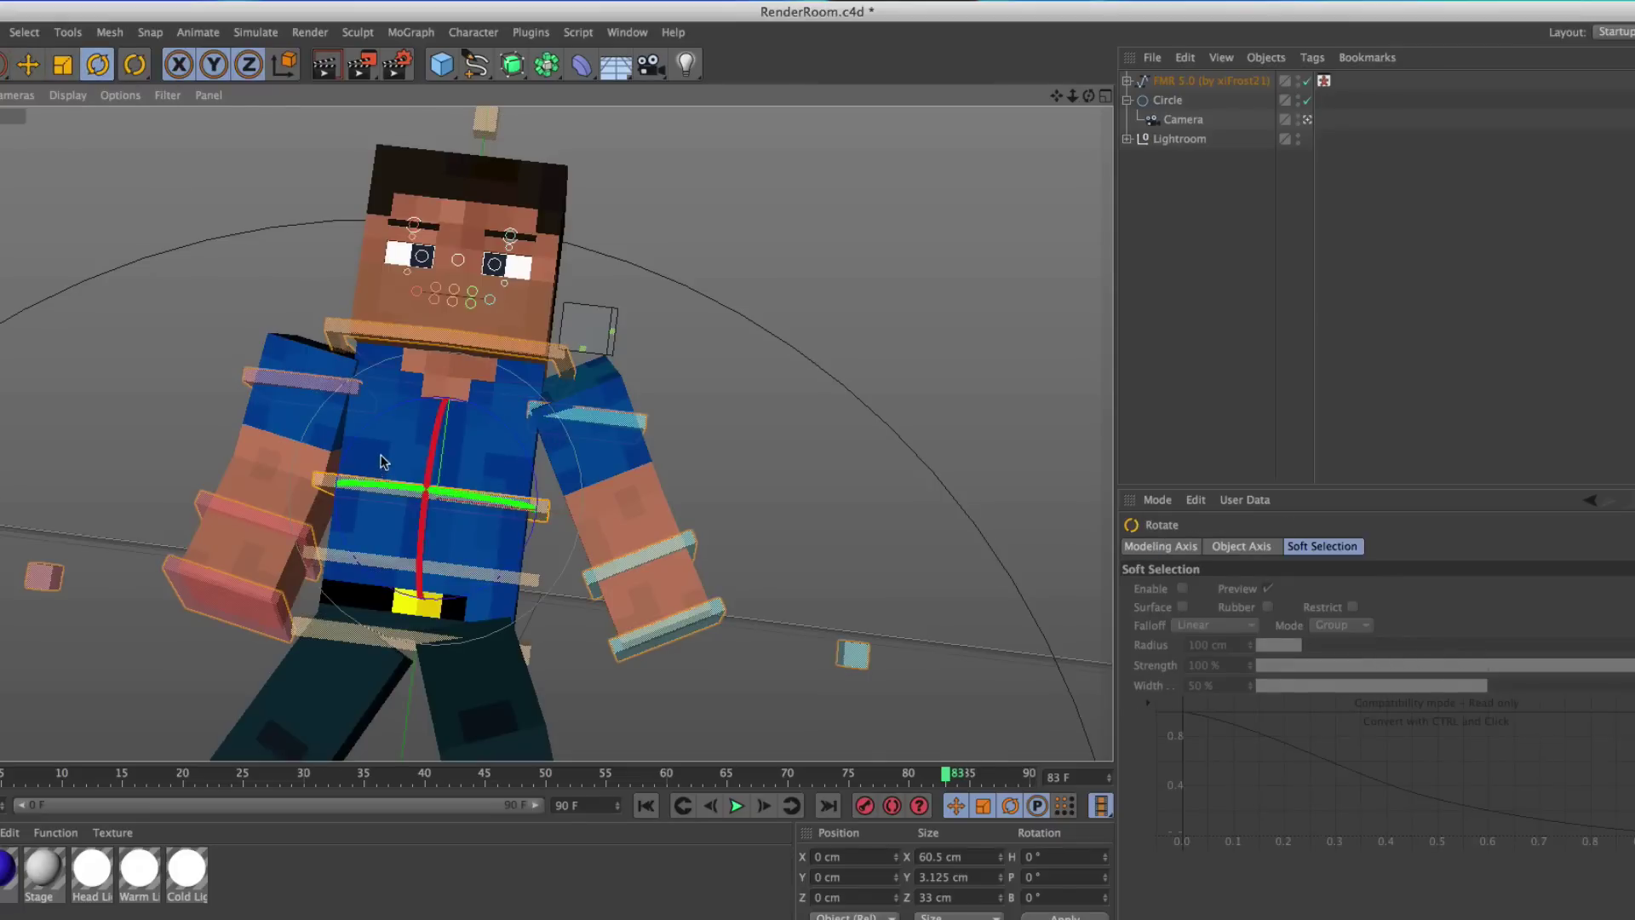
pyautogui.moveTo(381, 460); pyautogui.dragTo(421, 447)
pyautogui.click(388, 627)
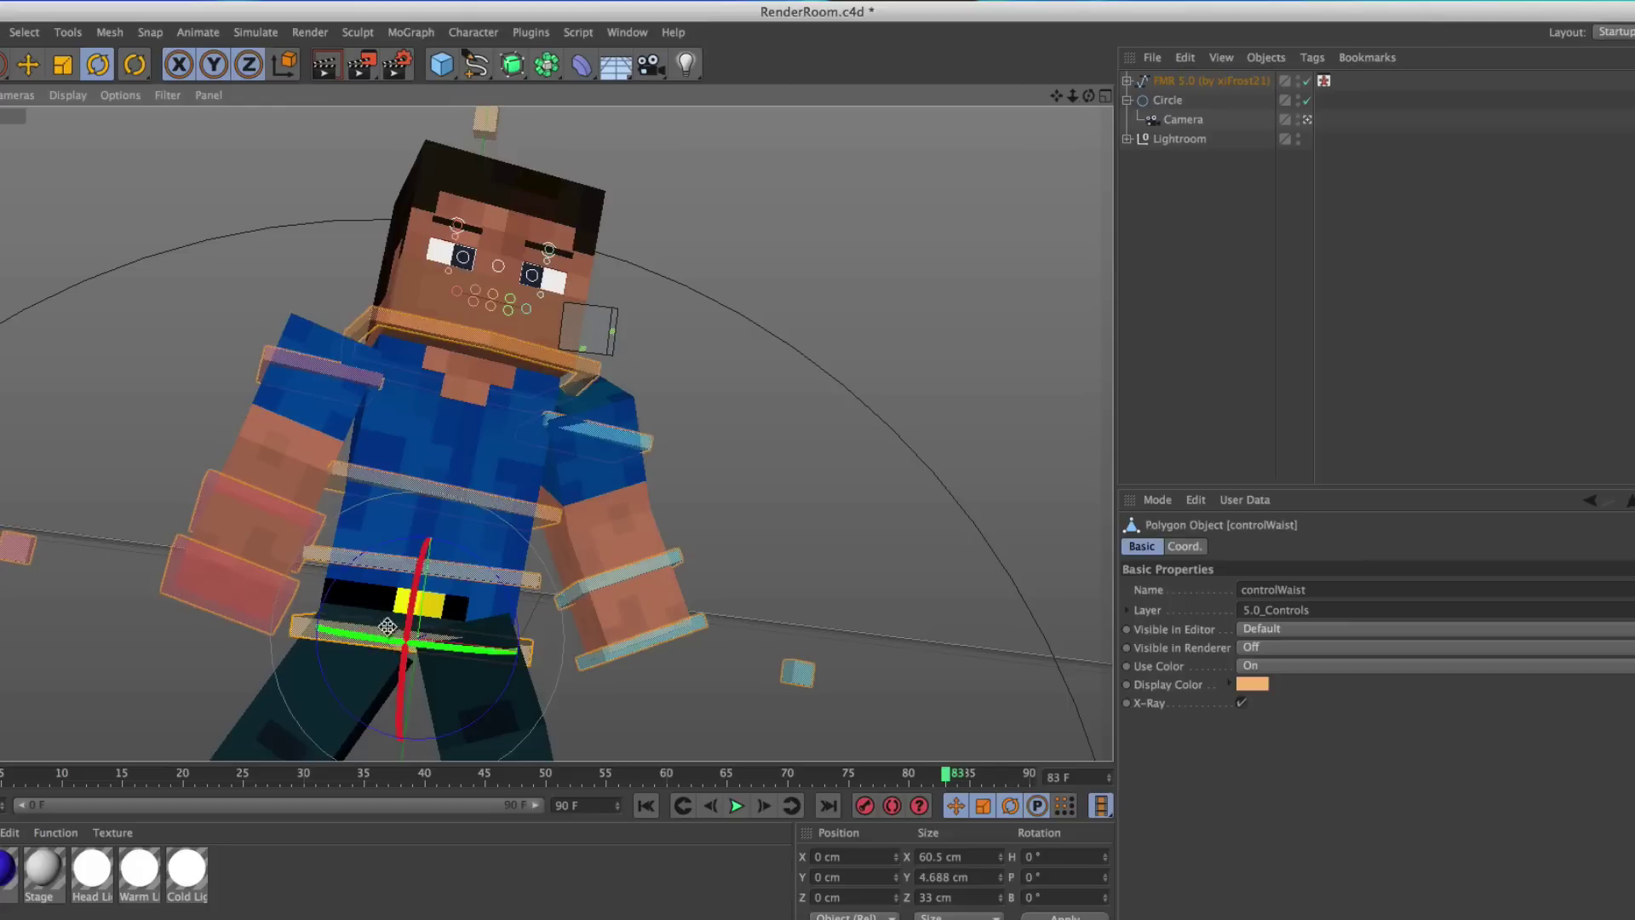
pyautogui.moveTo(402, 601); pyautogui.dragTo(409, 612)
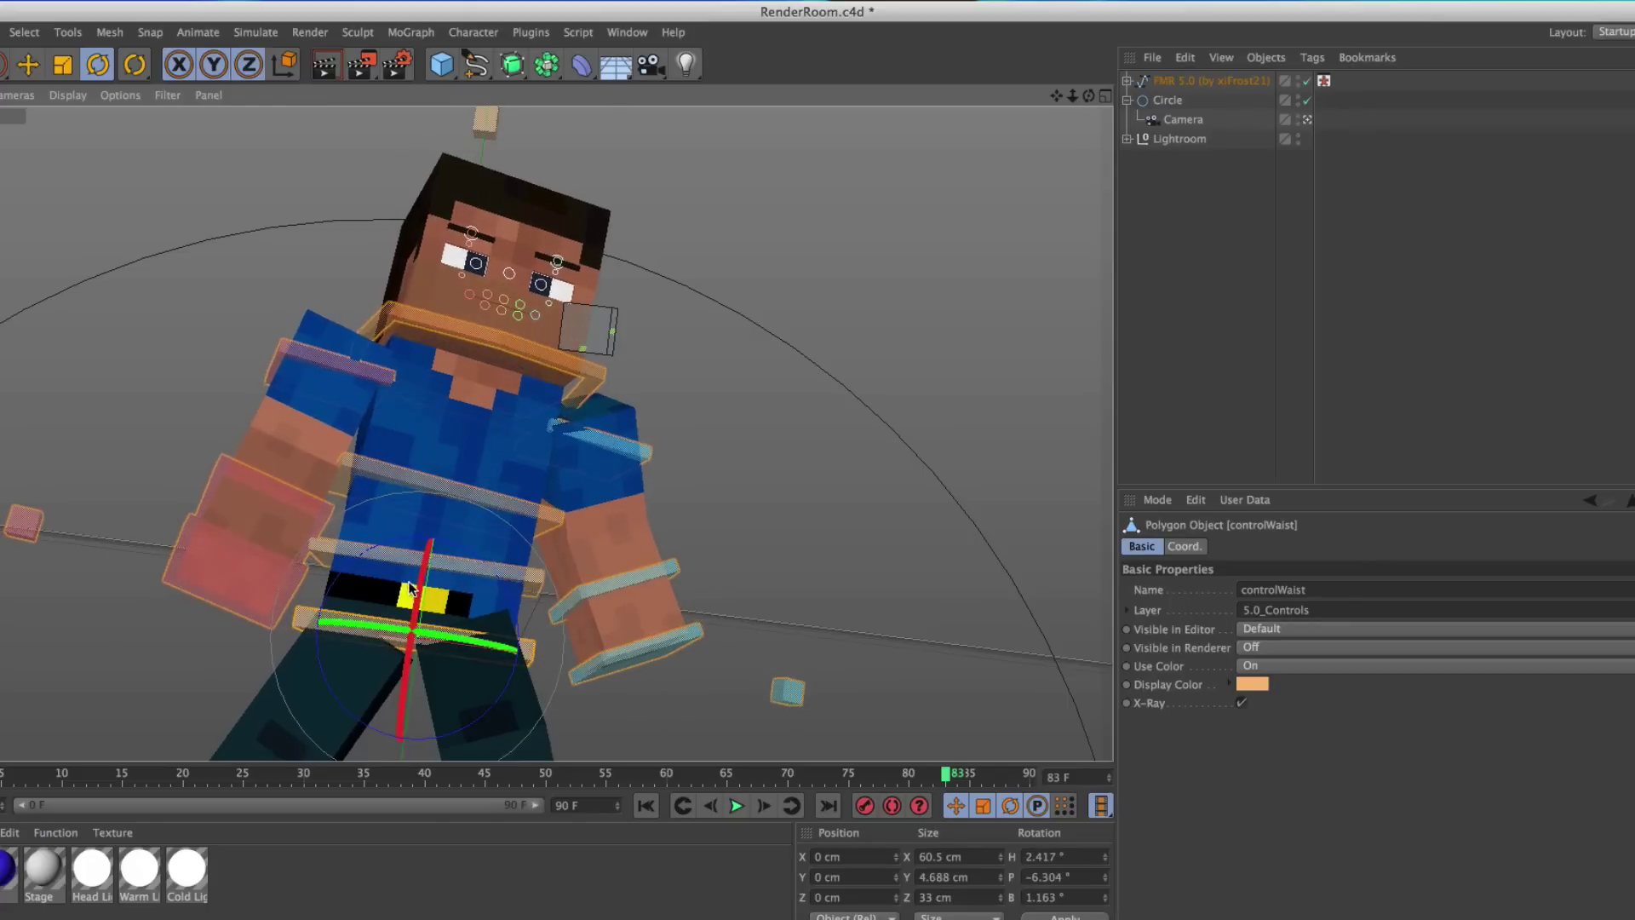
# - Rotate the right hand control about 36° in heading and raise it to bend the arm, and nudge the left hand control inward
pyautogui.click(251, 563)
pyautogui.moveTo(237, 552); pyautogui.dragTo(307, 554)
pyautogui.click(28, 66)
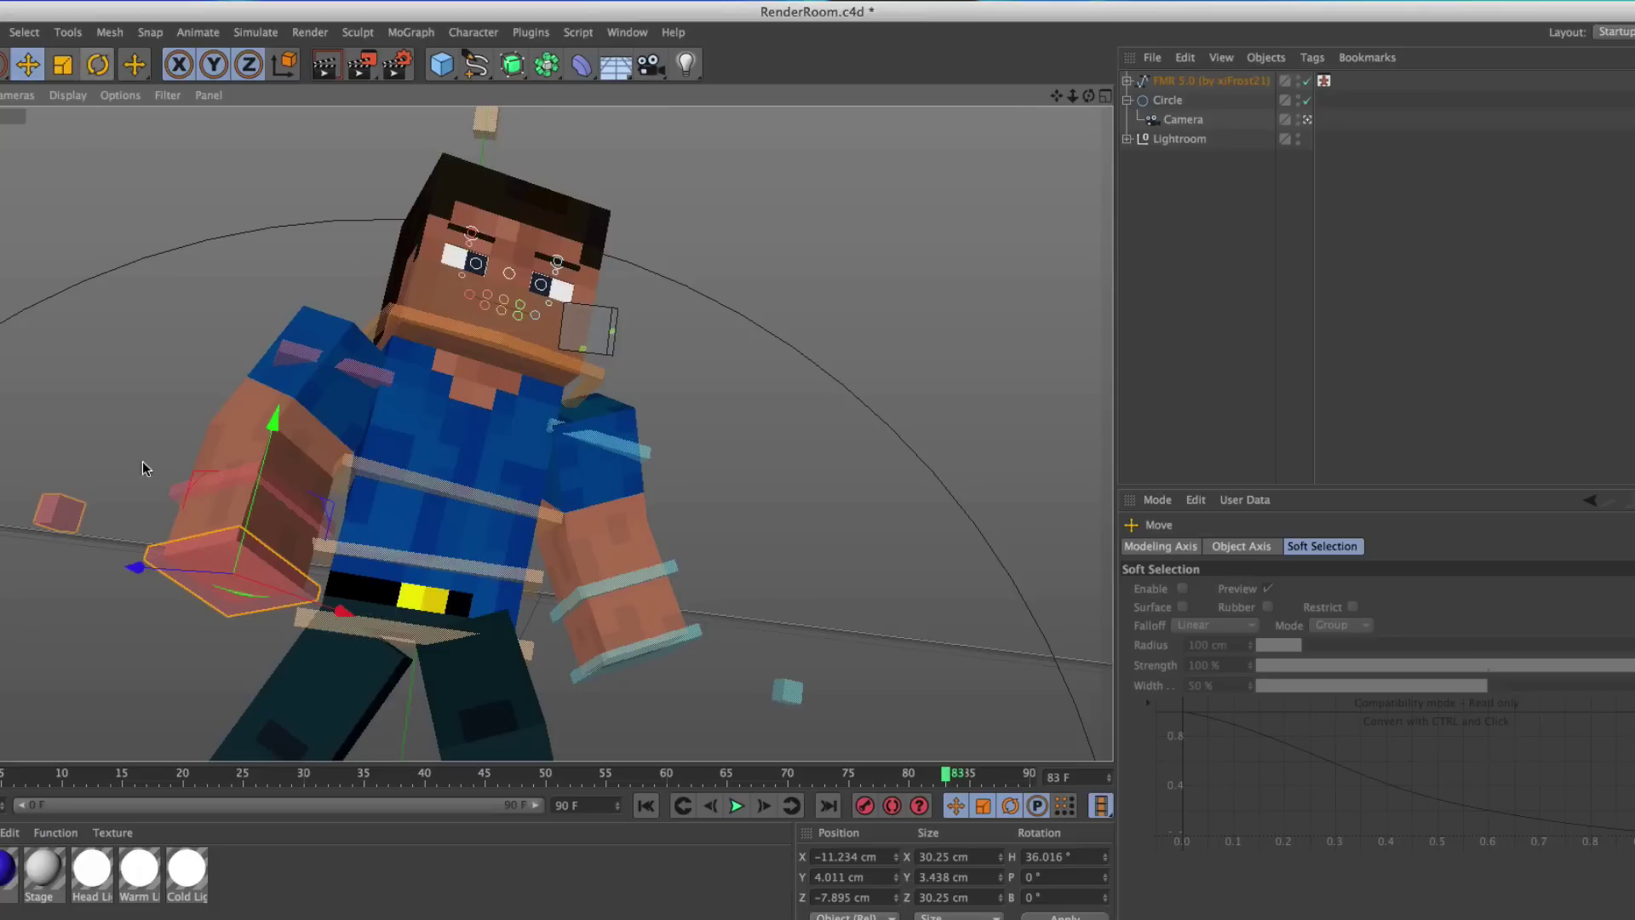
pyautogui.moveTo(206, 598); pyautogui.dragTo(226, 583)
pyautogui.click(680, 656)
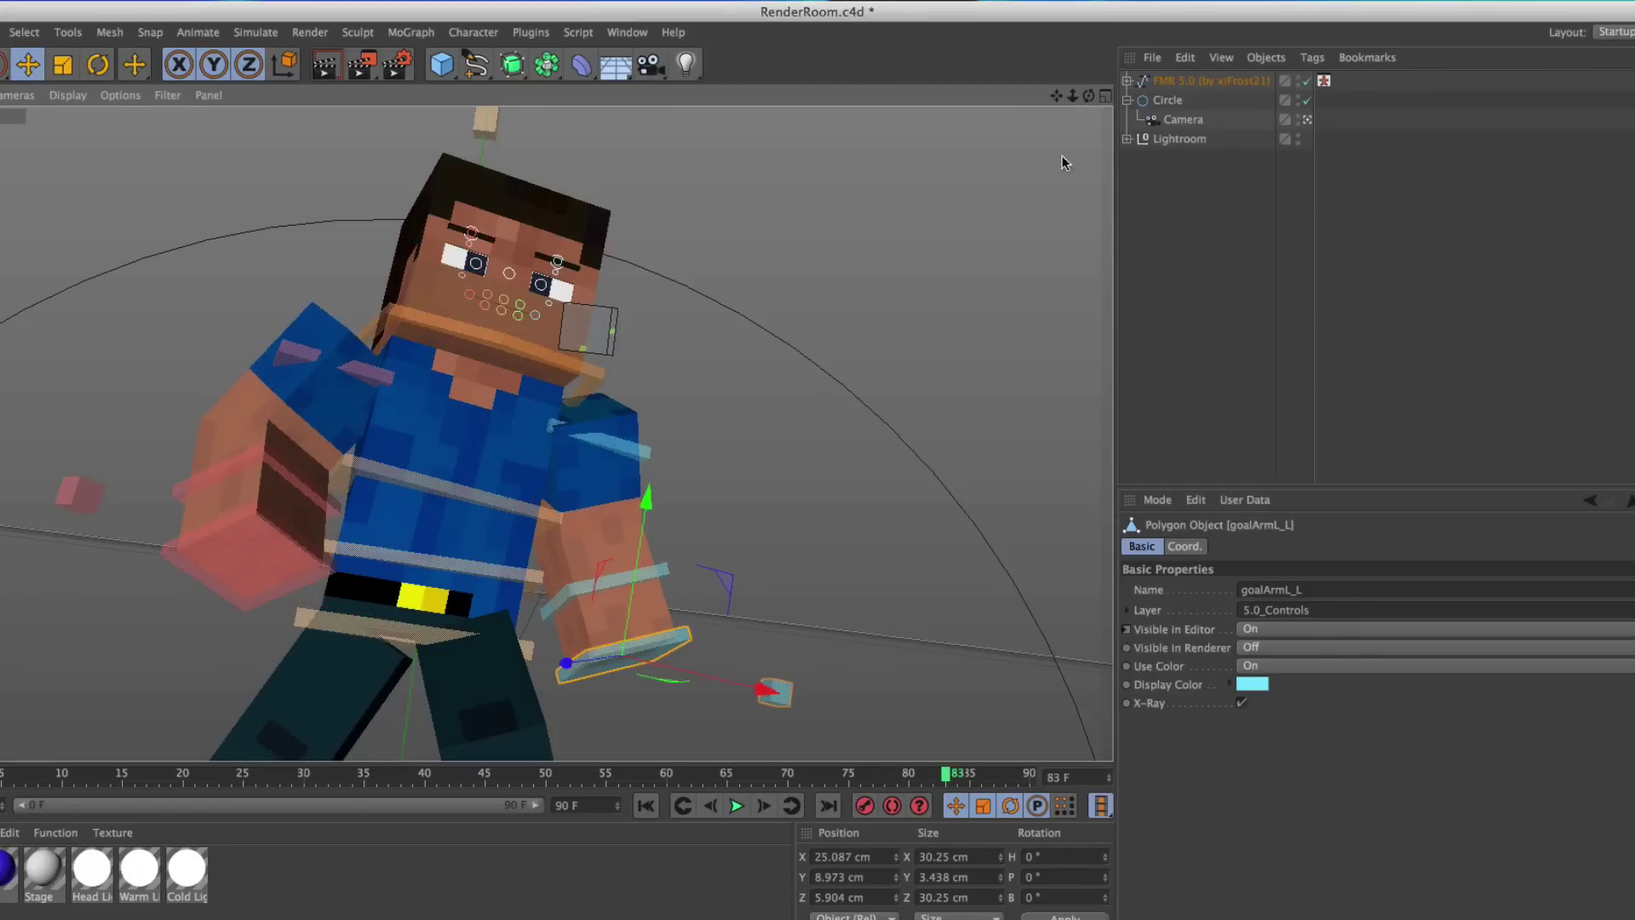
# - Equip the character's right hand with an iron sword in the FMR 5.0 rig's tool options
pyautogui.moveTo(1071, 96); pyautogui.dragTo(1124, 21)
pyautogui.moveTo(519, 435); pyautogui.dragTo(692, 523)
pyautogui.click(634, 598)
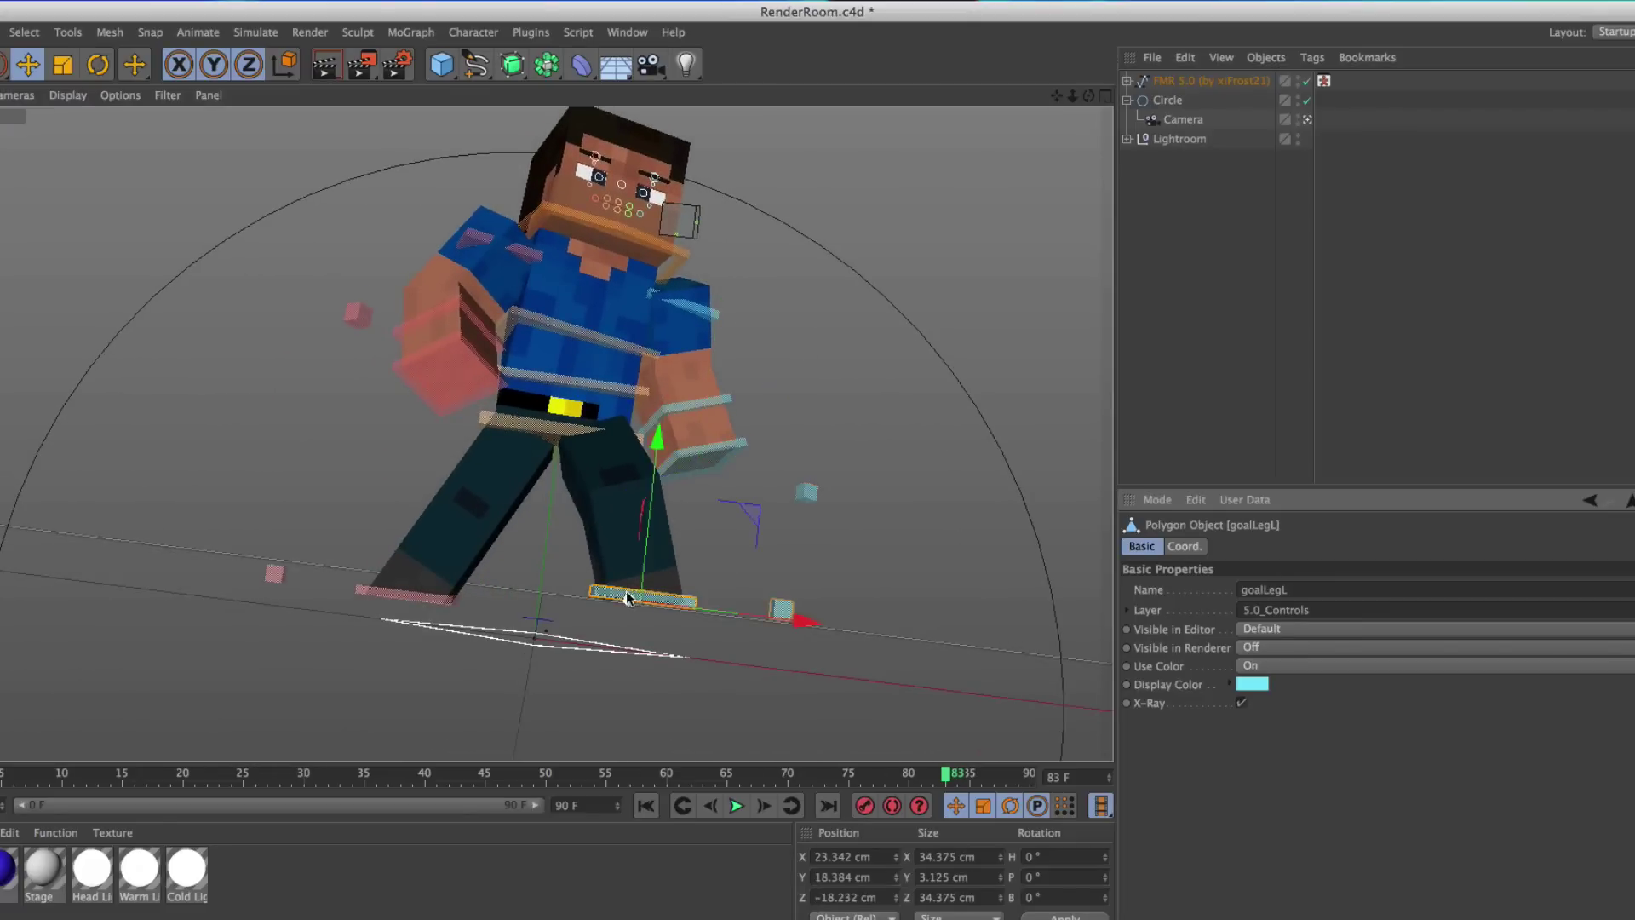
pyautogui.click(1207, 84)
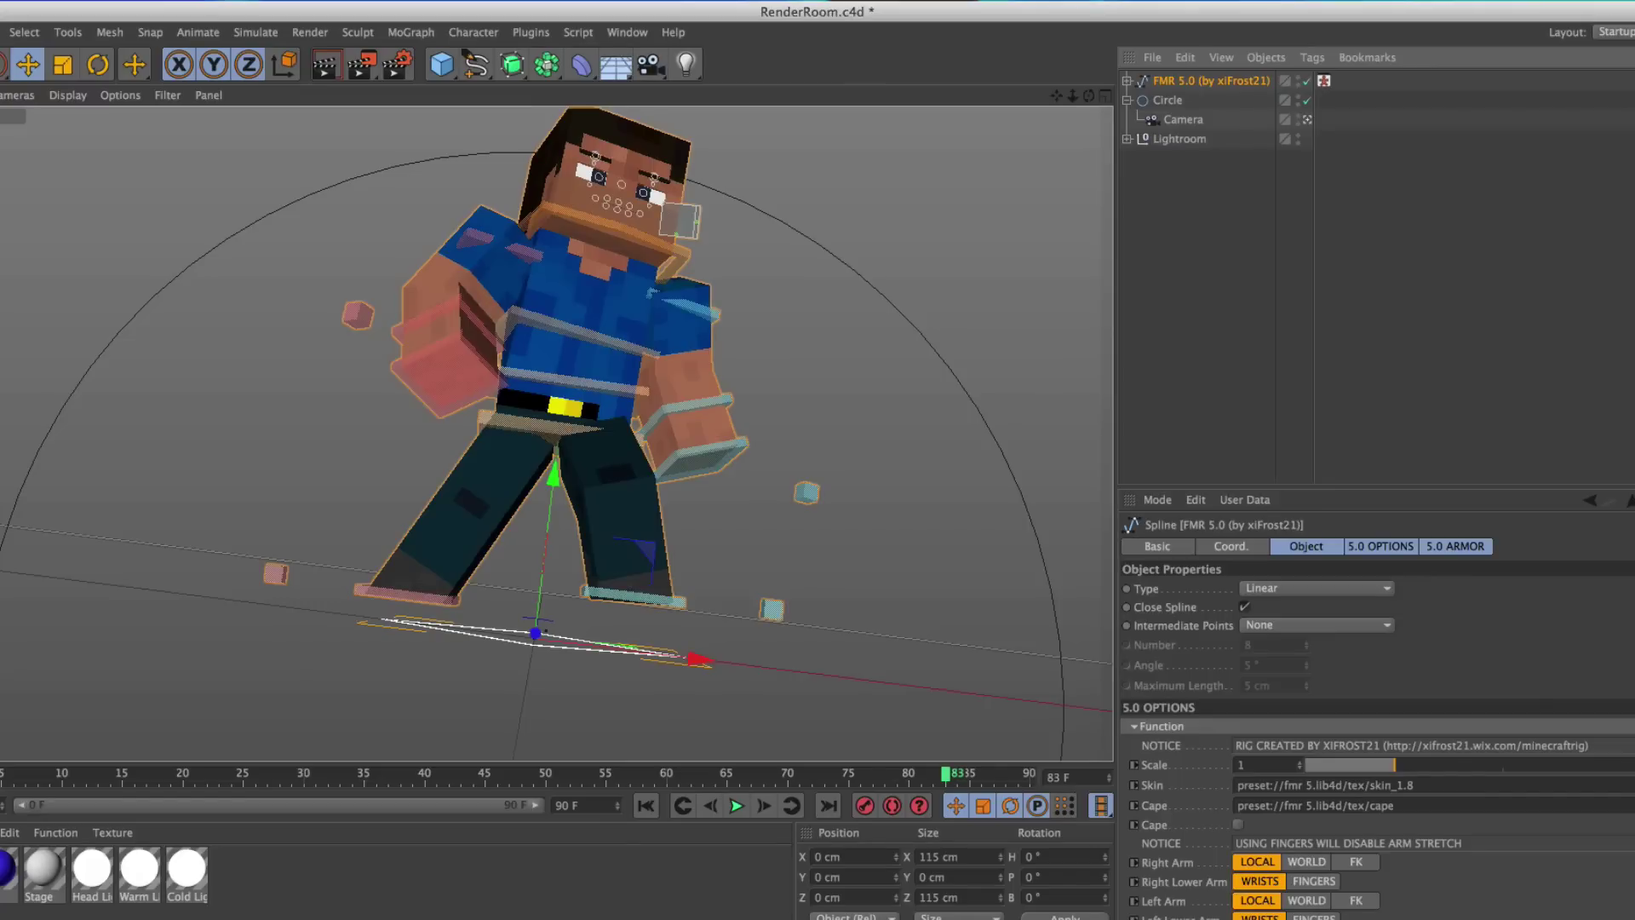
pyautogui.scroll(-15, 1377, 738)
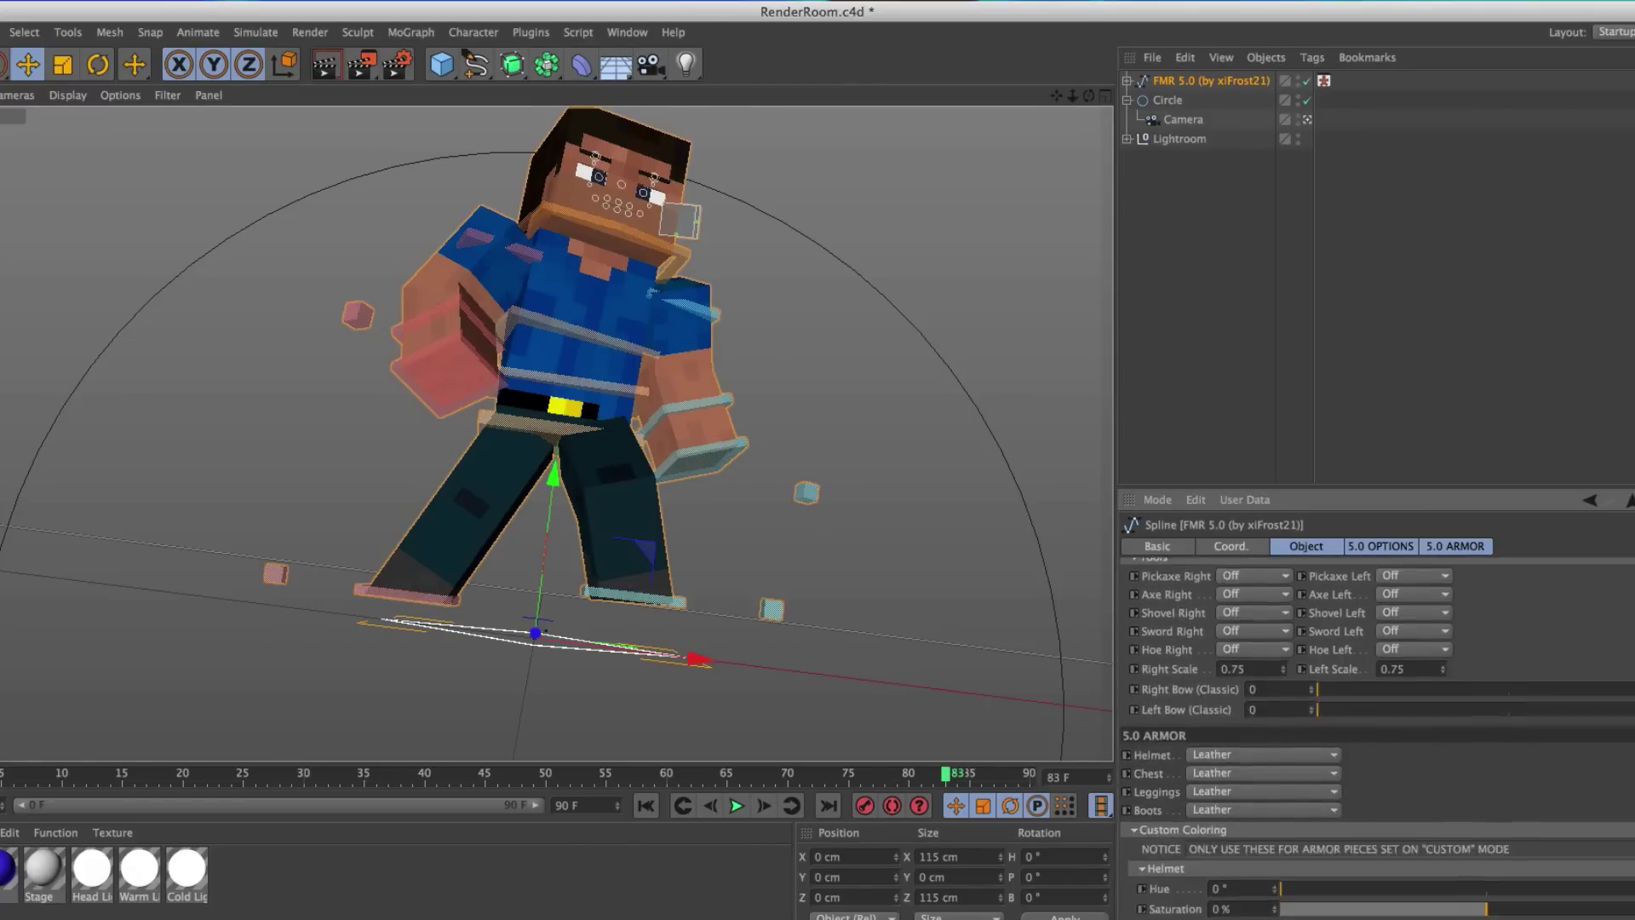
pyautogui.scroll(1, 1380, 670)
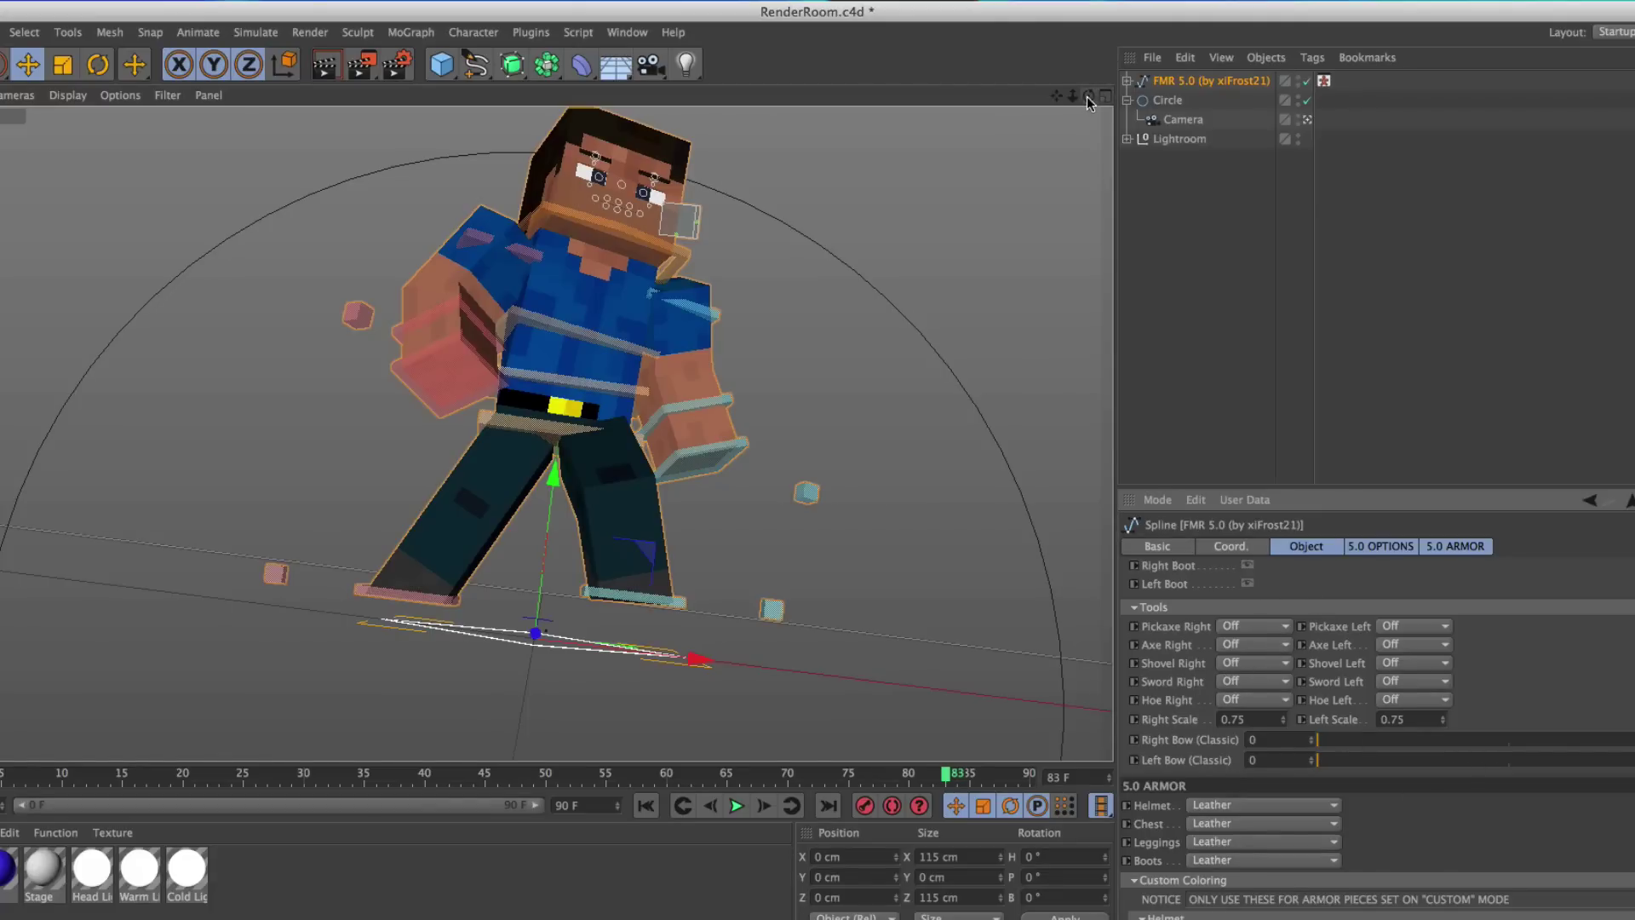
pyautogui.moveTo(1087, 98); pyautogui.dragTo(1120, 126)
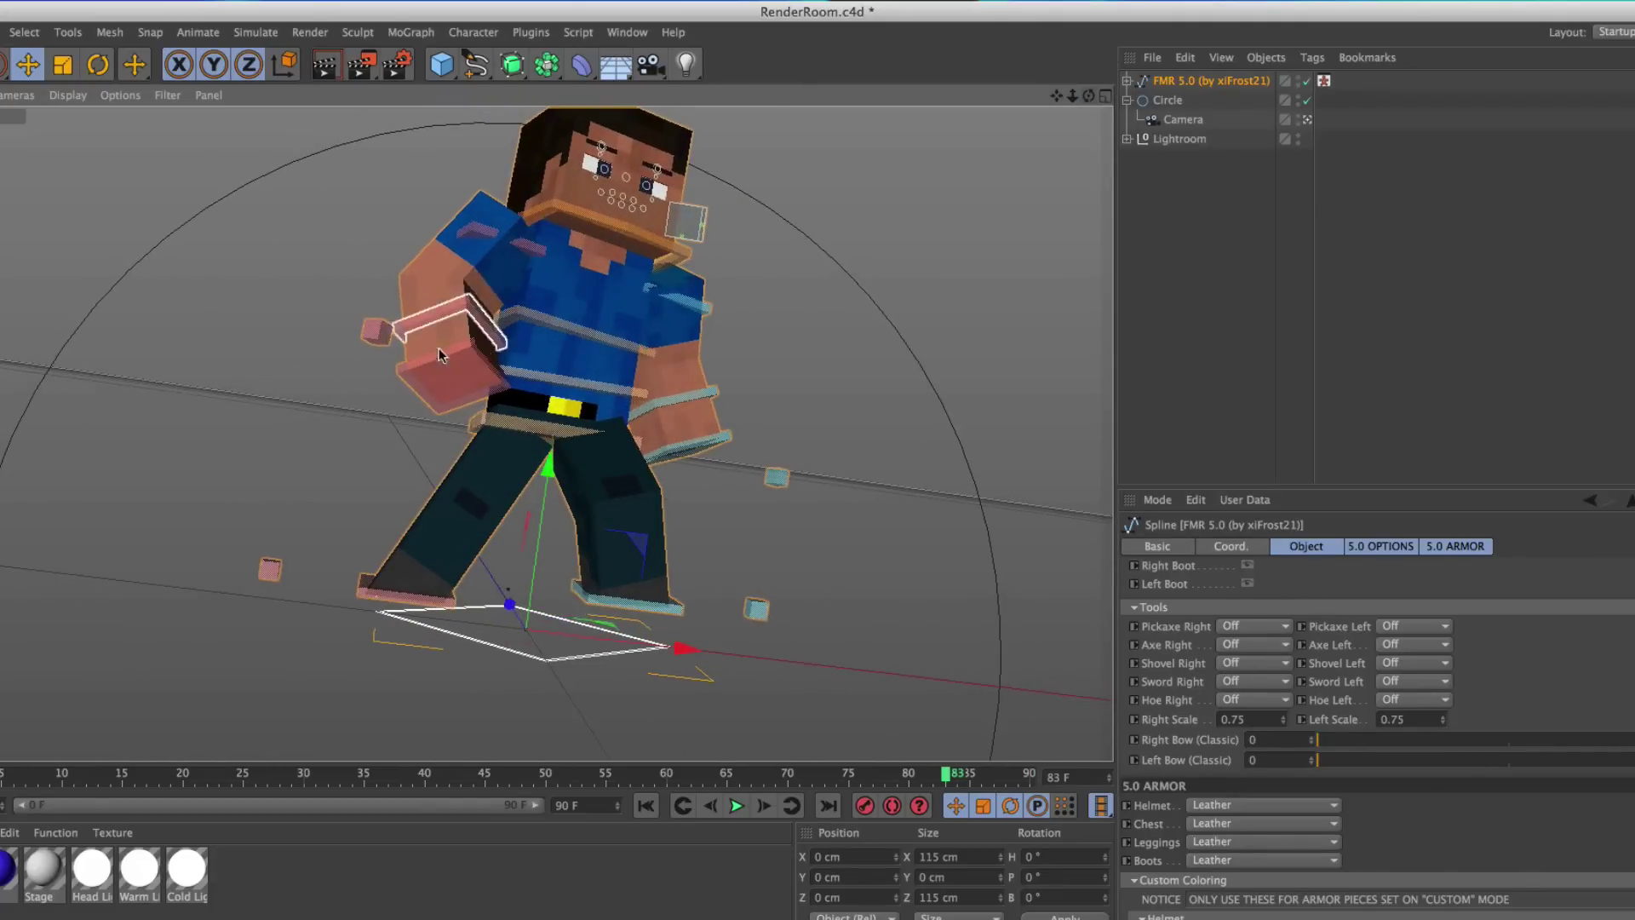
pyautogui.click(1249, 679)
pyautogui.click(1248, 750)
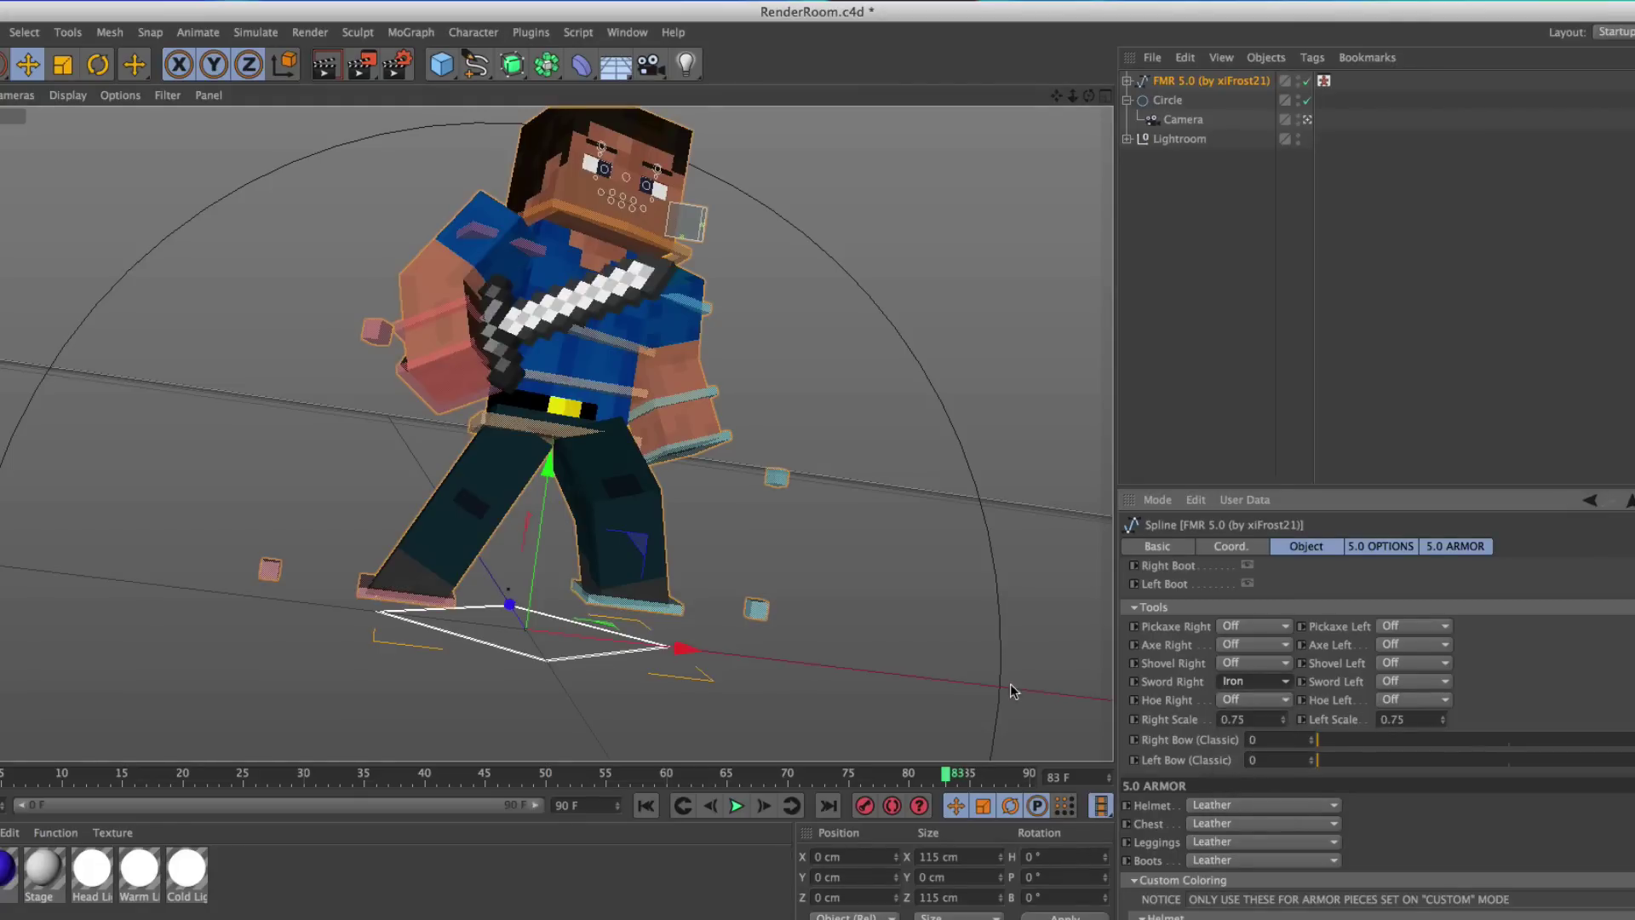
# - Move the sword hand slightly outward and pull the left hand control out to about X 37.5, Y 17.5, Z -1.5 cm
pyautogui.click(442, 395)
pyautogui.moveTo(442, 395); pyautogui.dragTo(415, 401)
pyautogui.moveTo(712, 452); pyautogui.dragTo(747, 436)
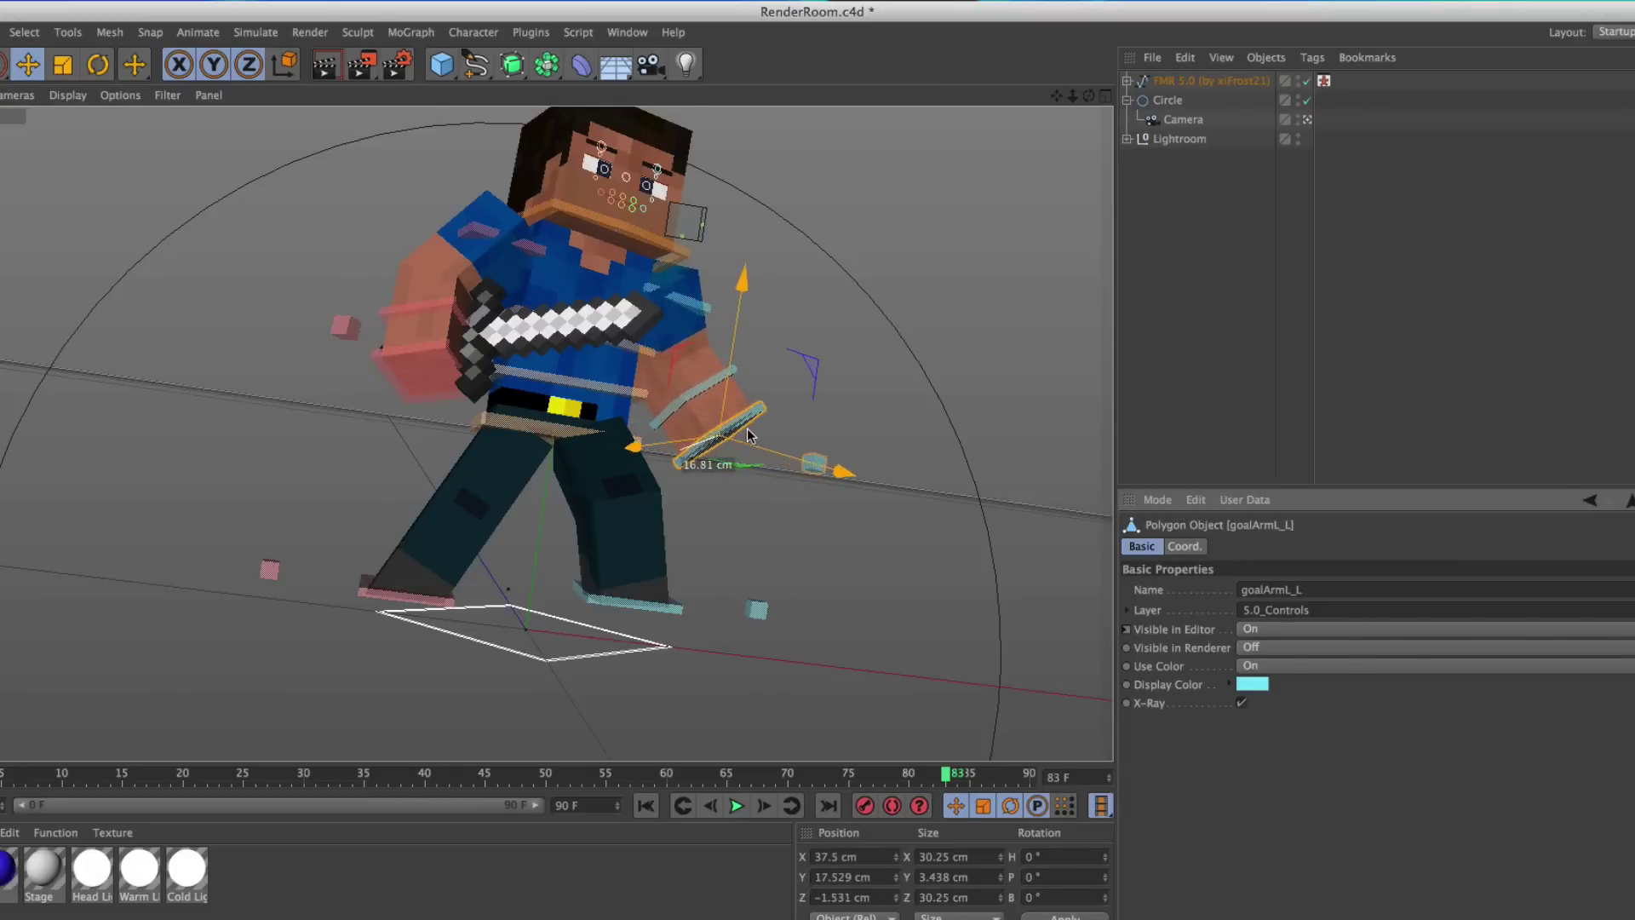
# - Nudge the left foot control slightly outward, and rotate the head control to about H 10.8°, P 18.2°, B -4.8°
pyautogui.click(655, 588)
pyautogui.moveTo(657, 591); pyautogui.dragTo(661, 597)
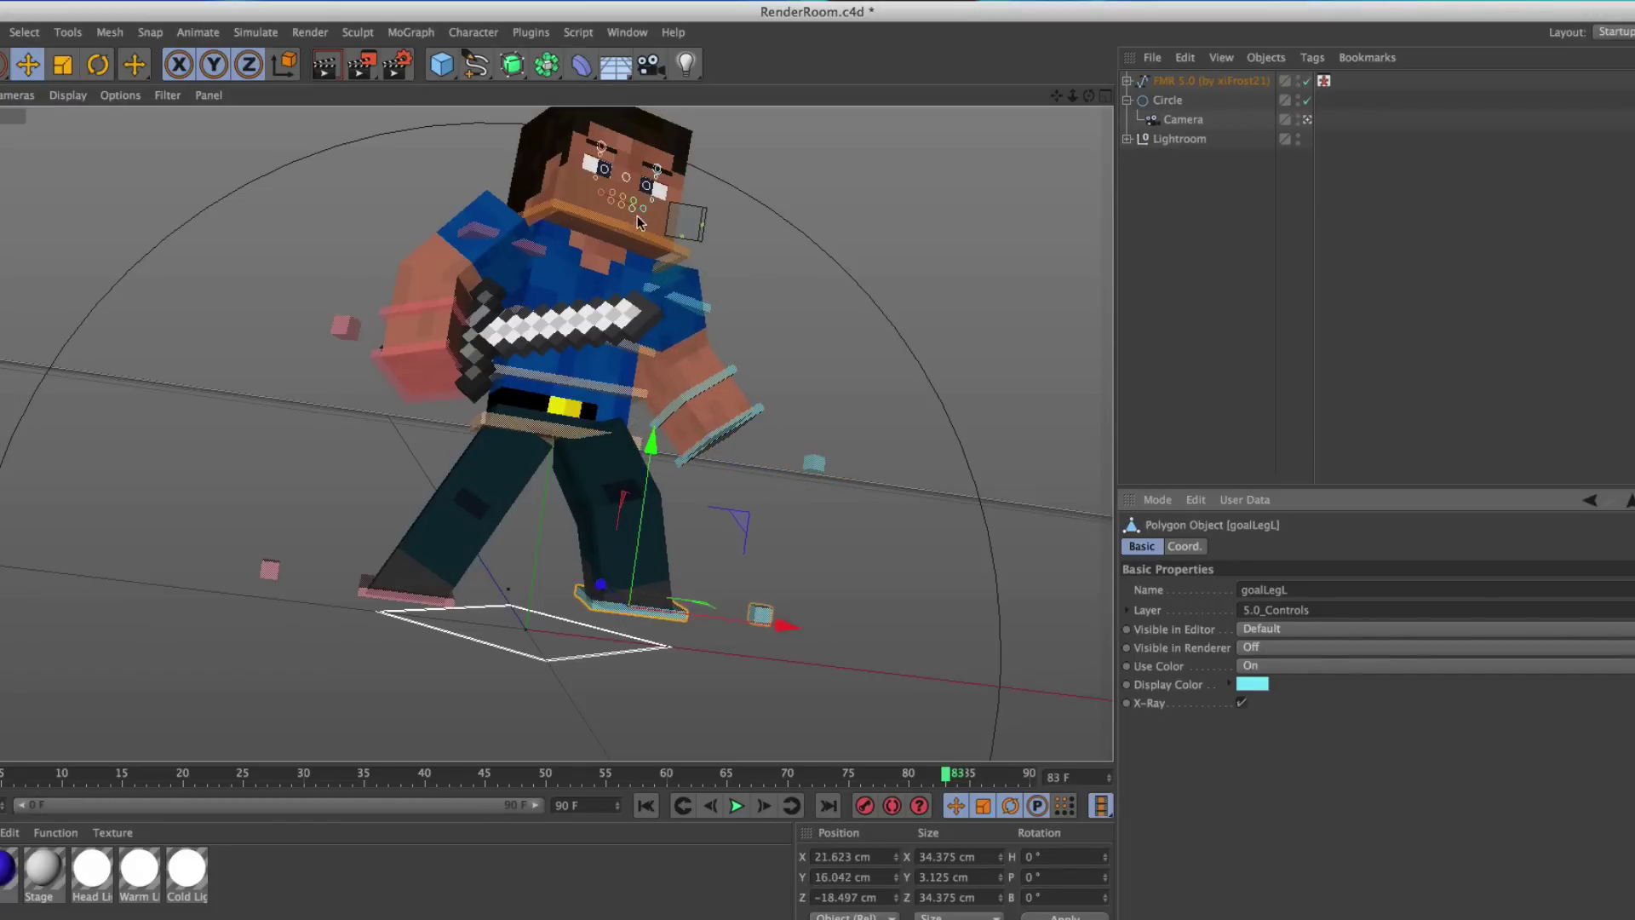
pyautogui.click(638, 218)
pyautogui.press('r')
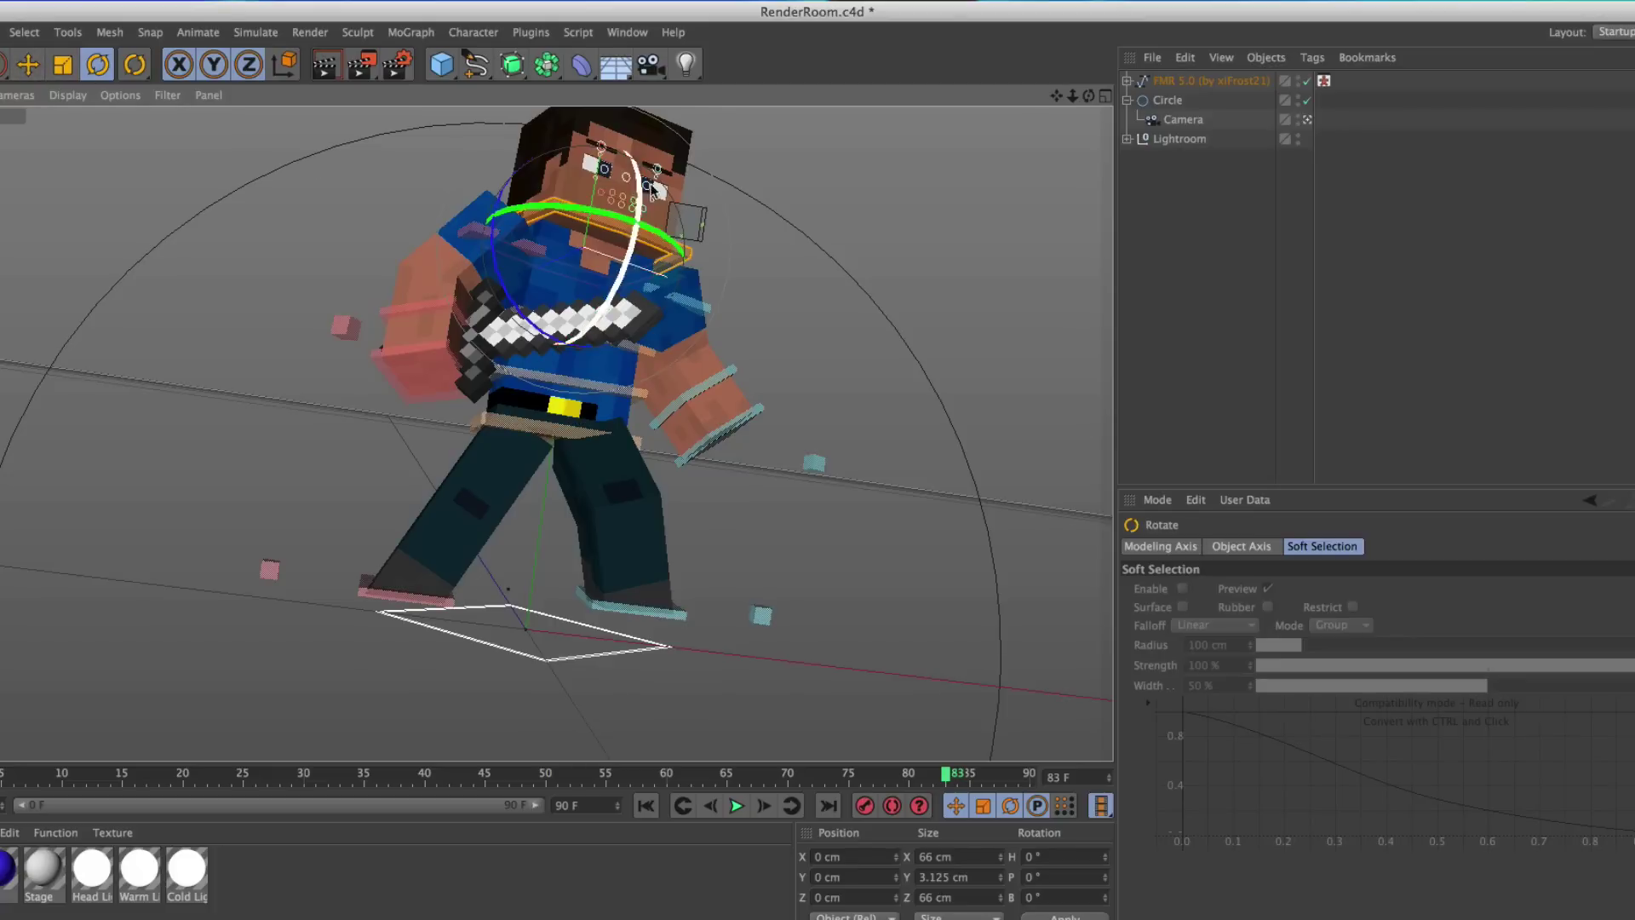
pyautogui.moveTo(625, 212); pyautogui.dragTo(638, 255)
# - Try moving the head control up away from the body, and undo the move
pyautogui.click(28, 65)
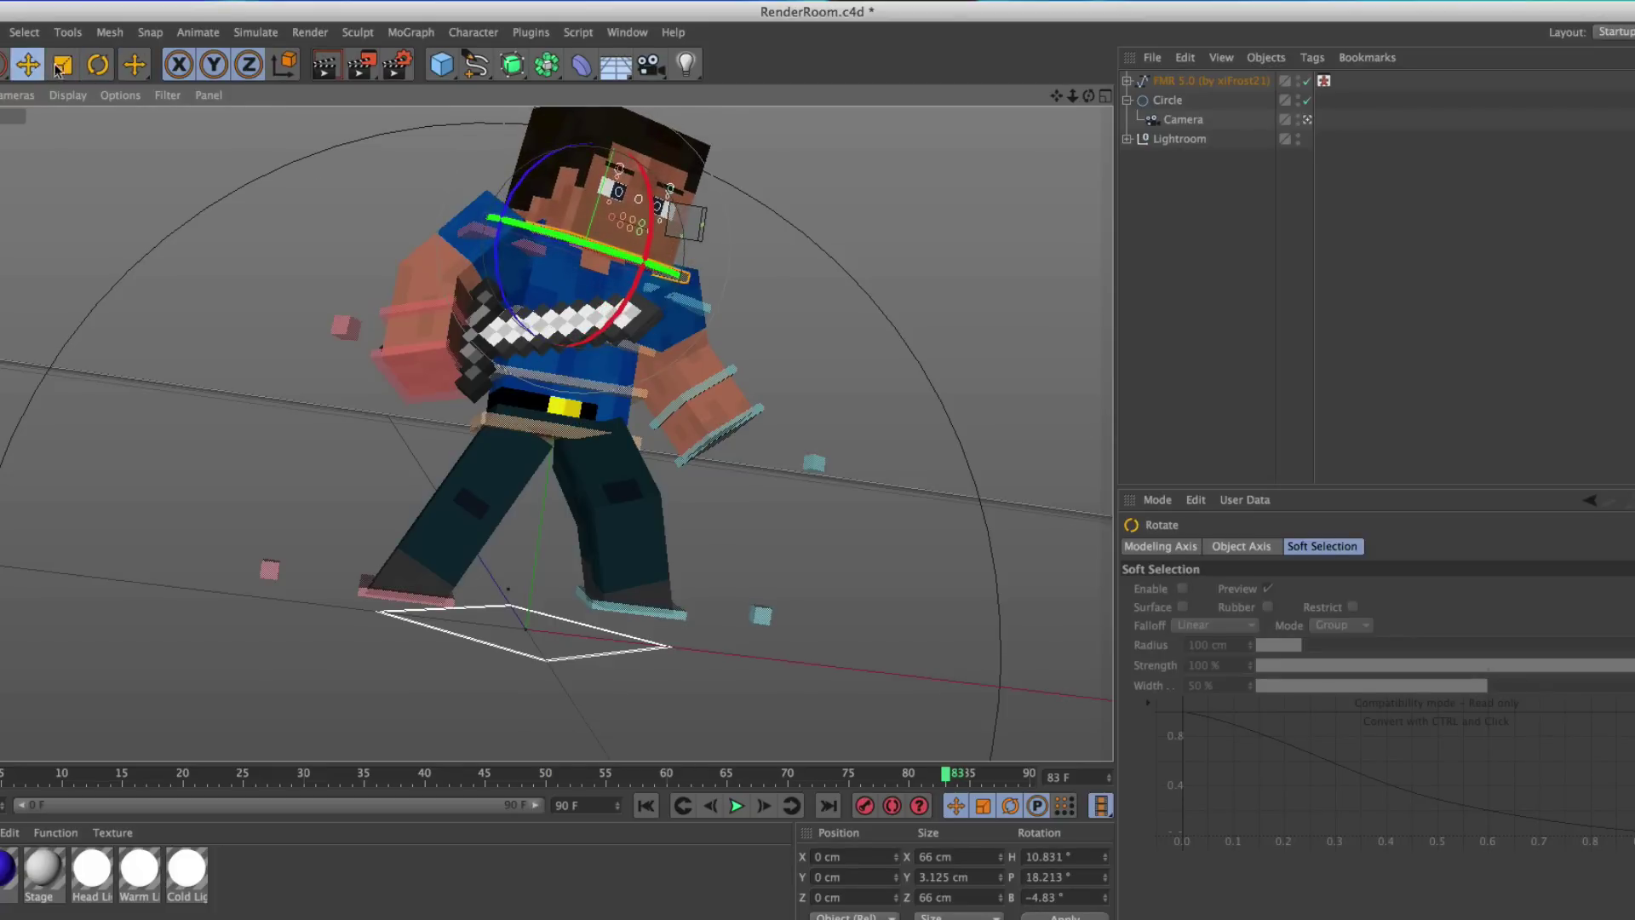
pyautogui.moveTo(624, 136); pyautogui.dragTo(653, 30)
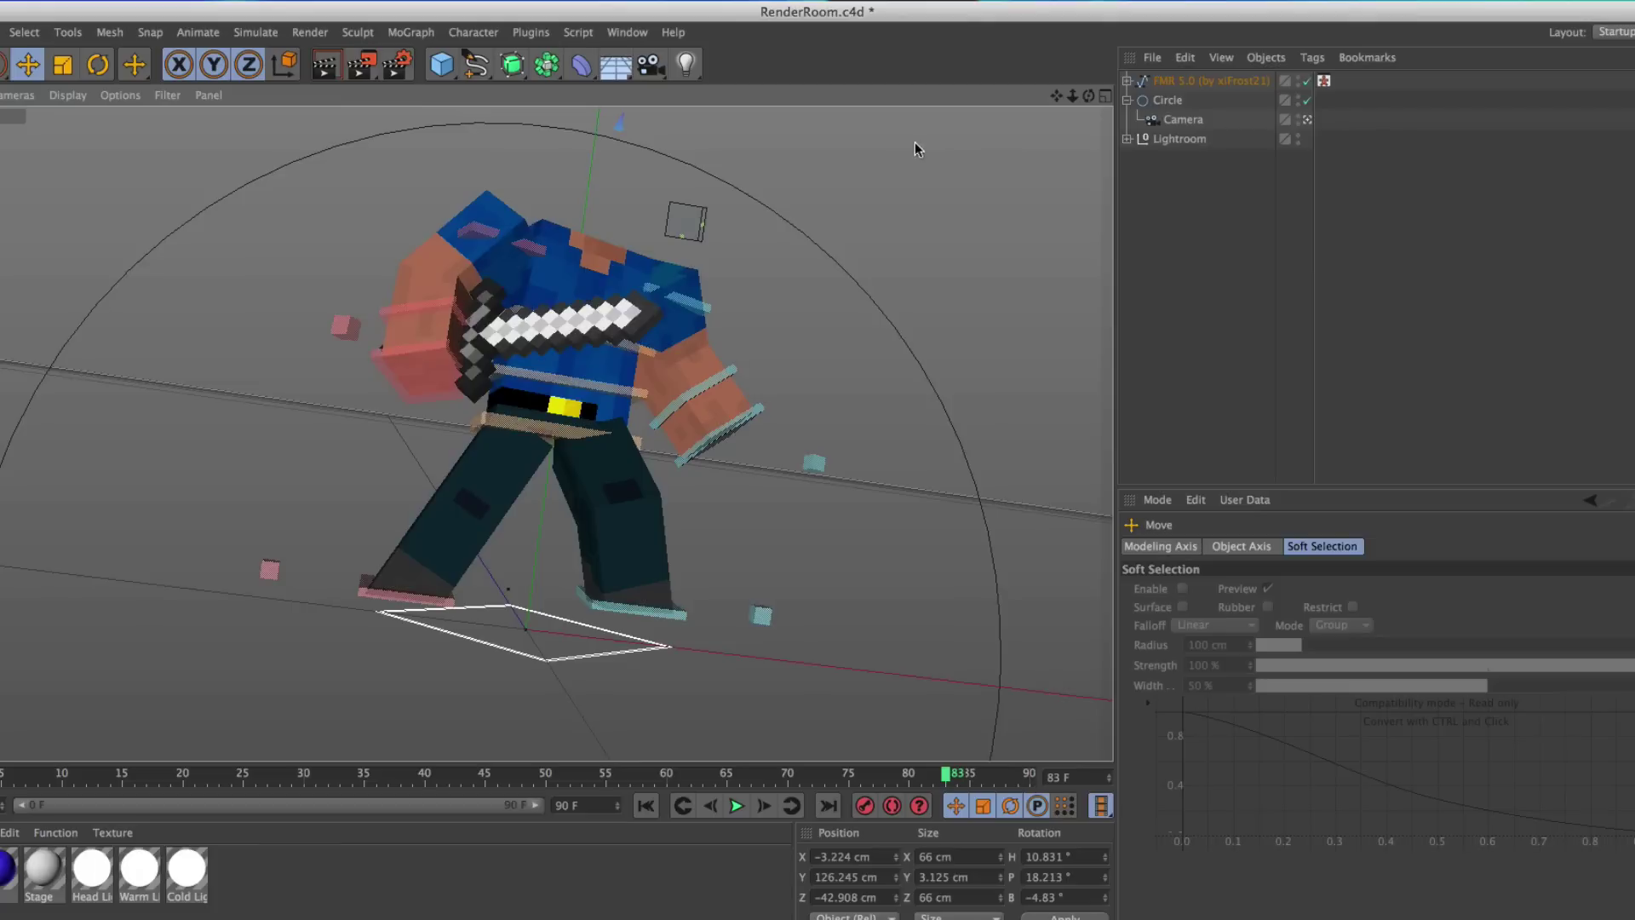
pyautogui.moveTo(915, 141); pyautogui.dragTo(1051, 472)
pyautogui.hotkey('ctrl', 'z')
pyautogui.hotkey('ctrl', 'z')
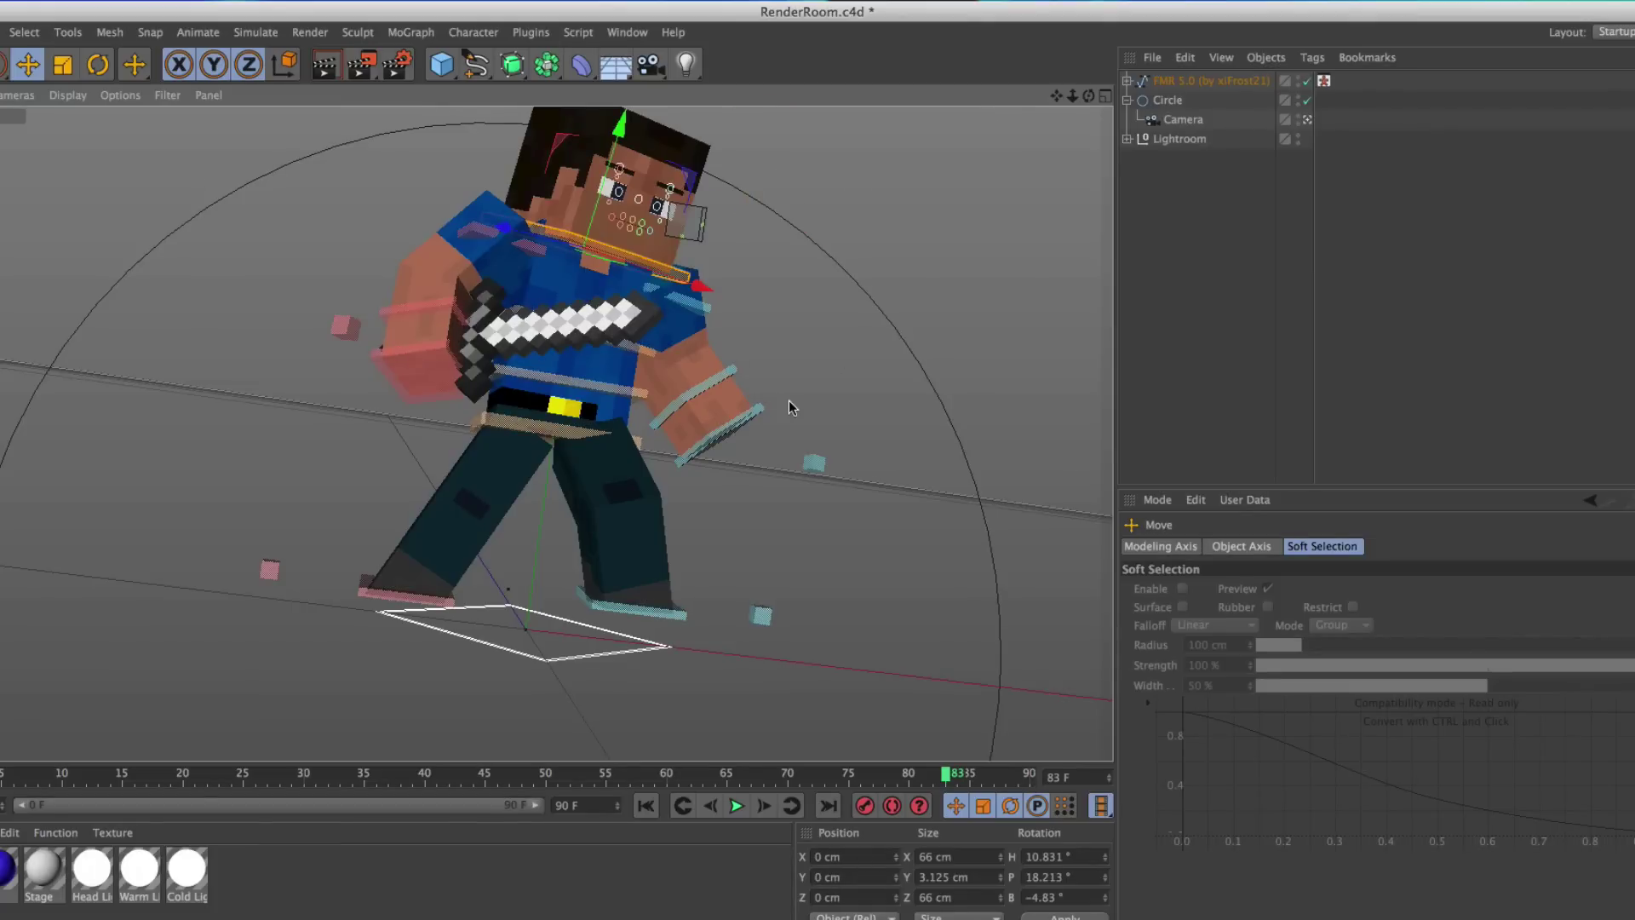
# - Swing the left hand control up beside the face, and lower it back beside the hip at about X 44.1, Y 21.7, Z -5.4 cm
pyautogui.moveTo(744, 436); pyautogui.dragTo(904, 352)
pyautogui.click(99, 64)
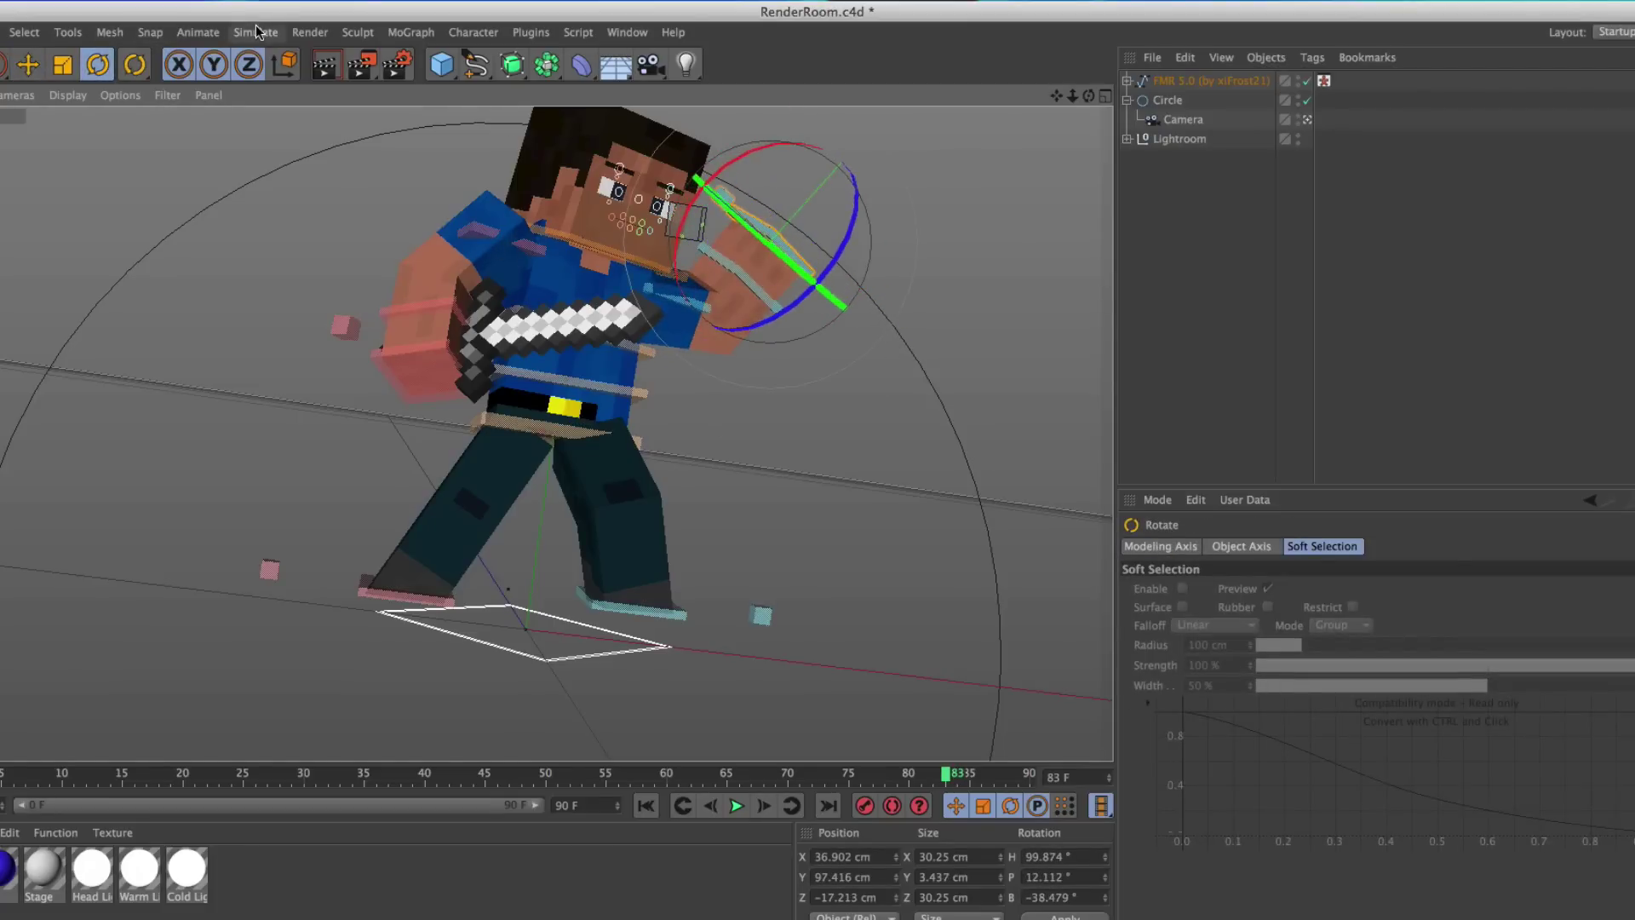
pyautogui.click(28, 65)
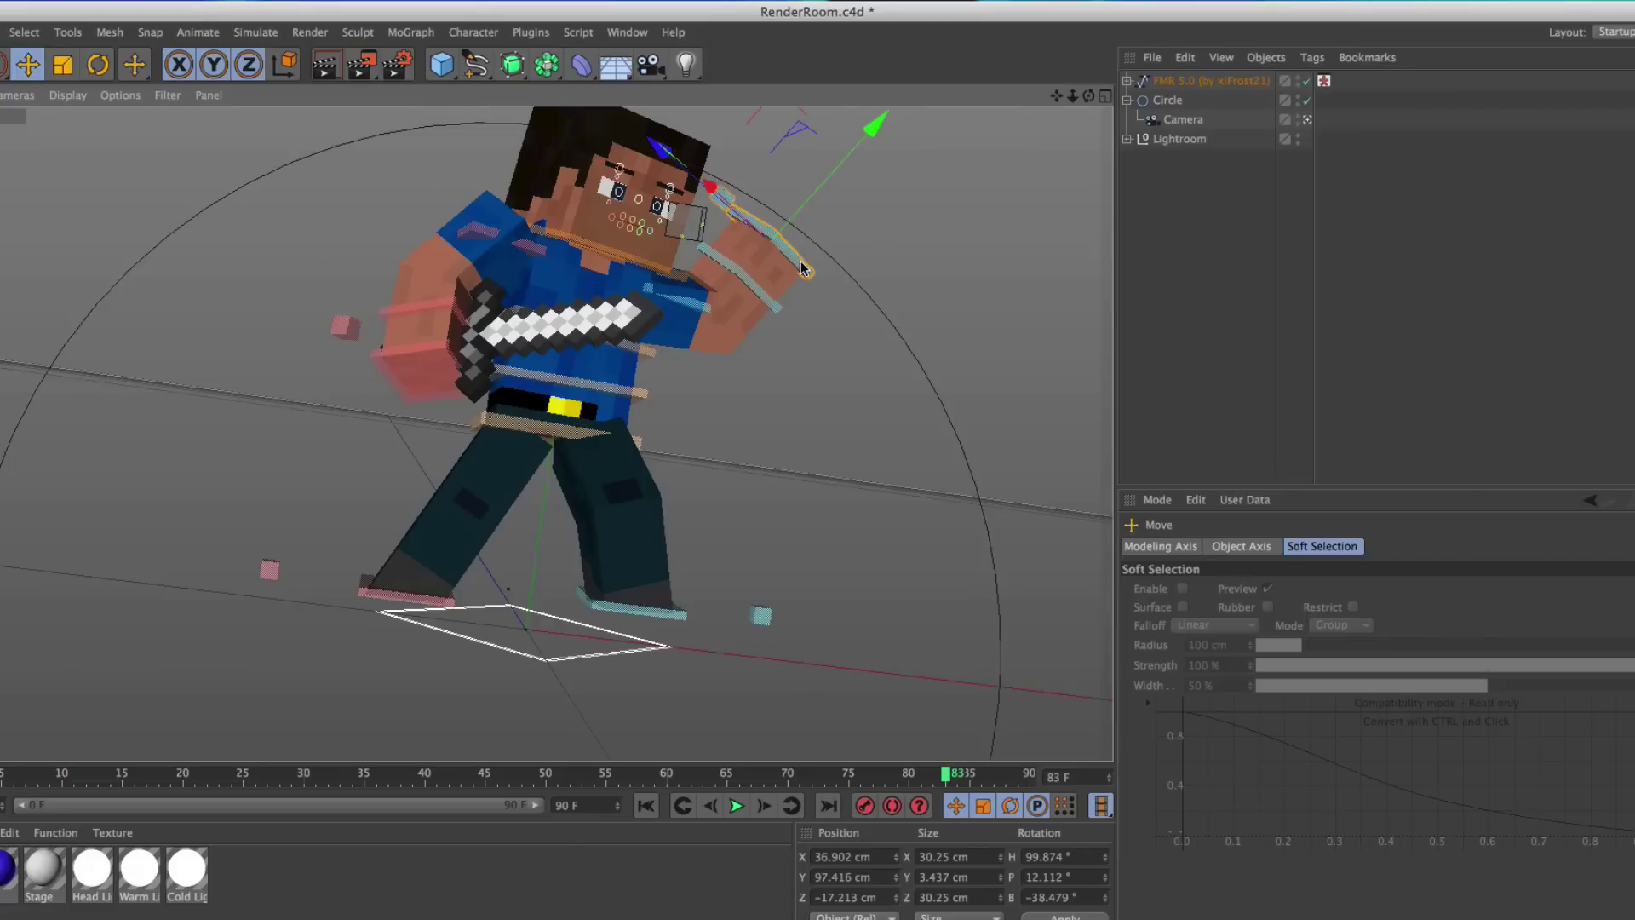
pyautogui.moveTo(800, 261); pyautogui.dragTo(693, 545)
pyautogui.click(101, 67)
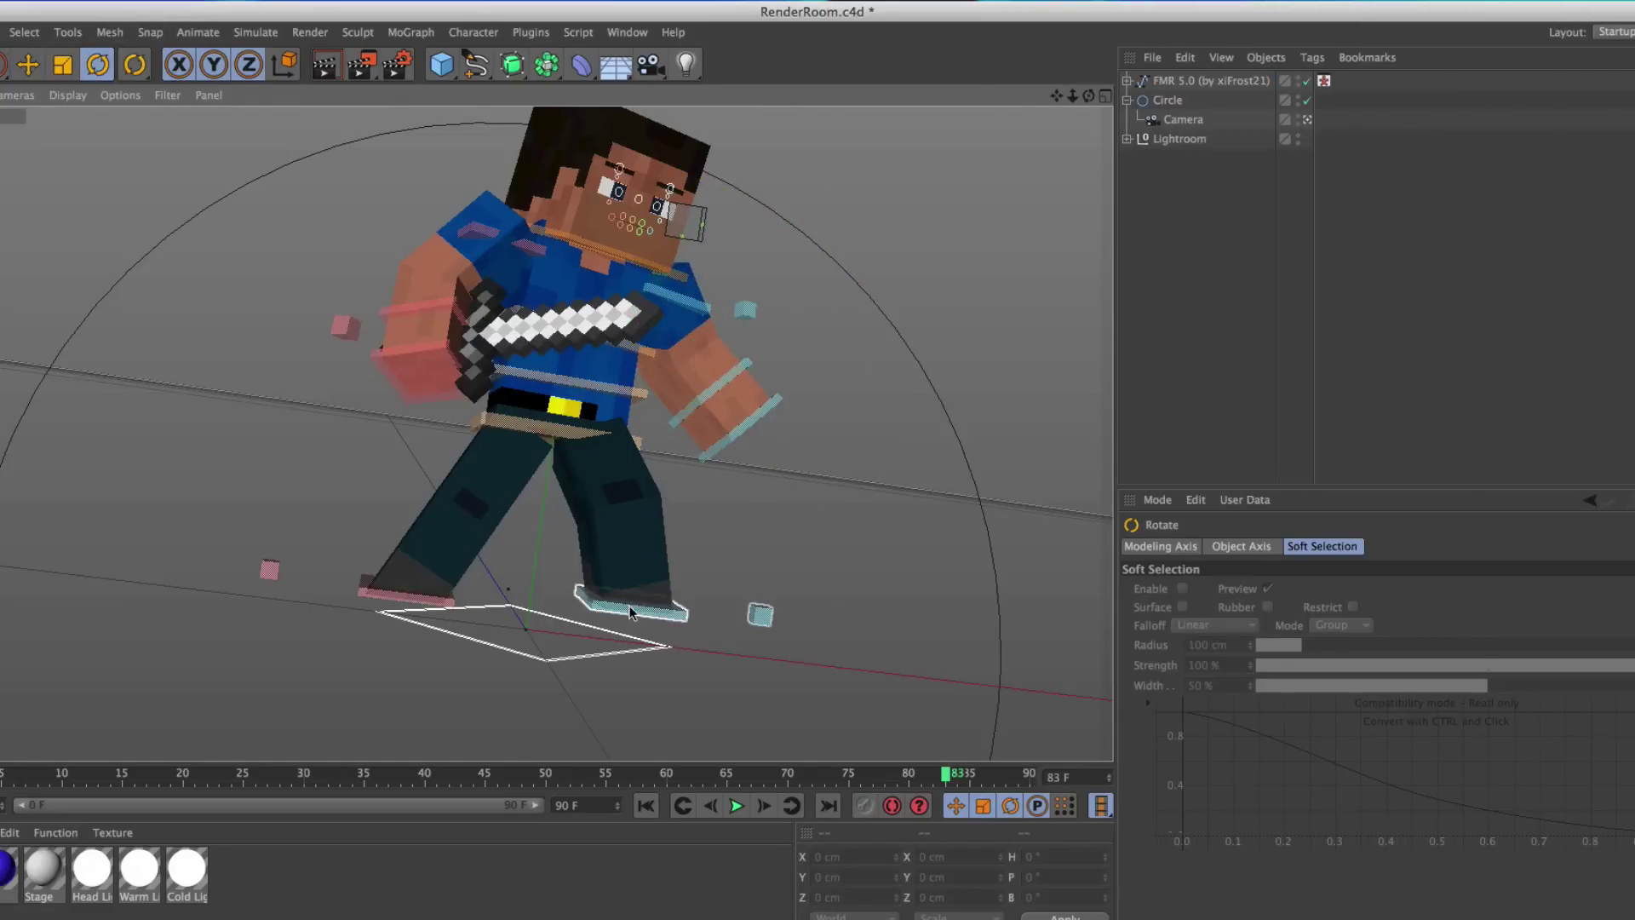
# - Turn the left foot control outward, and rotate controlWaist to about H 8.5°, P 4.3°, B 0.8°
pyautogui.click(684, 616)
pyautogui.click(824, 632)
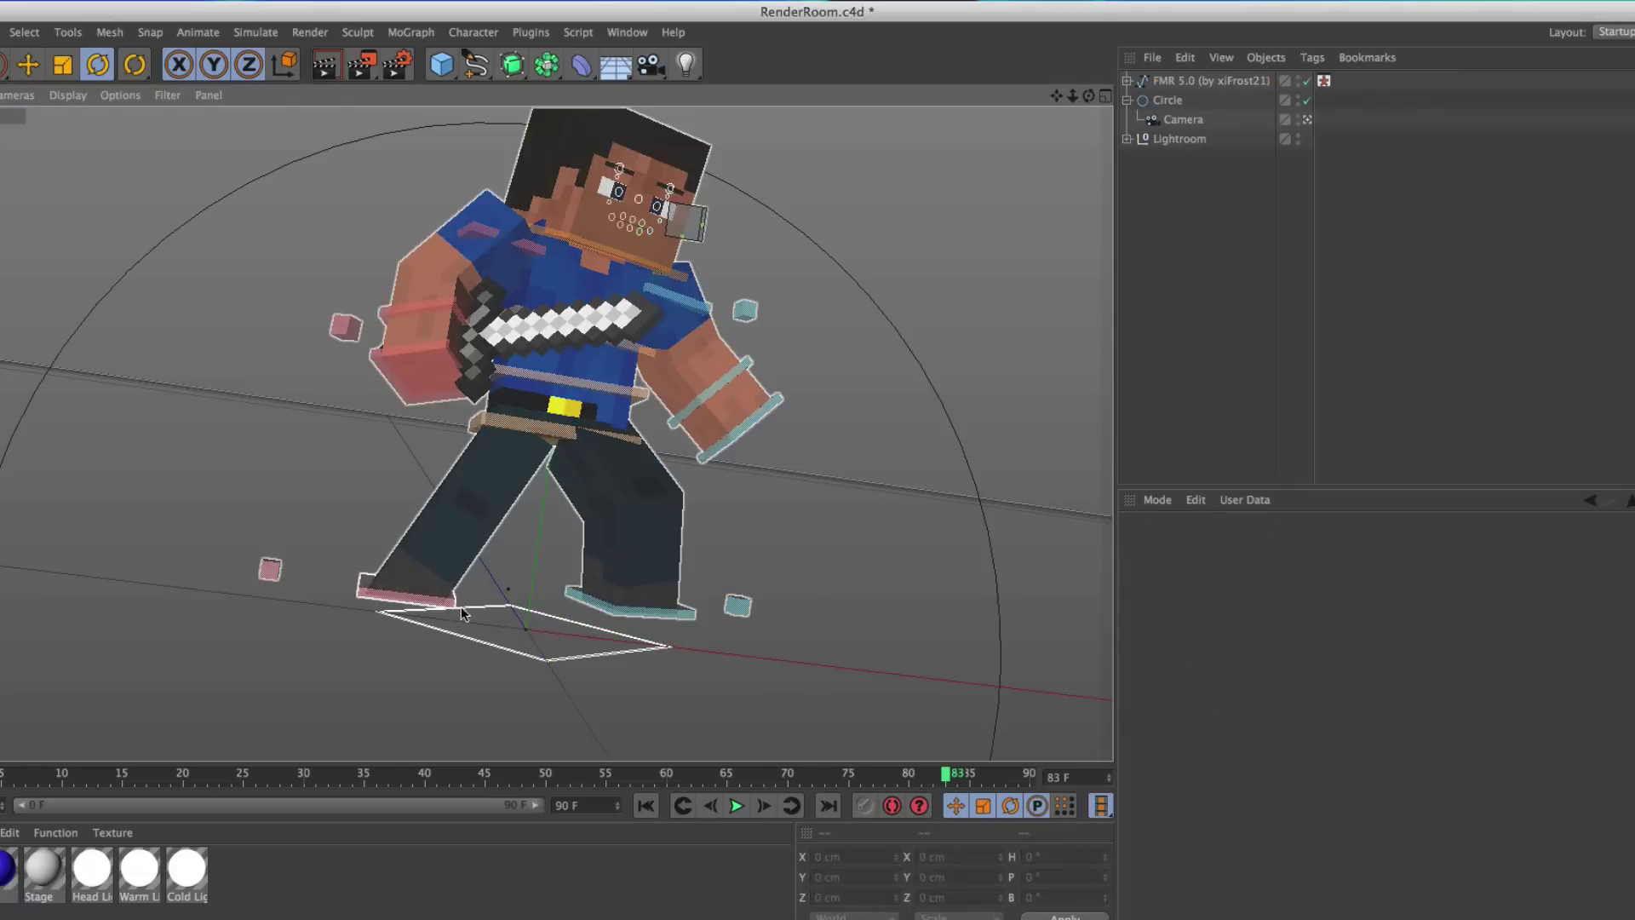
pyautogui.click(567, 410)
pyautogui.moveTo(567, 411); pyautogui.dragTo(626, 383)
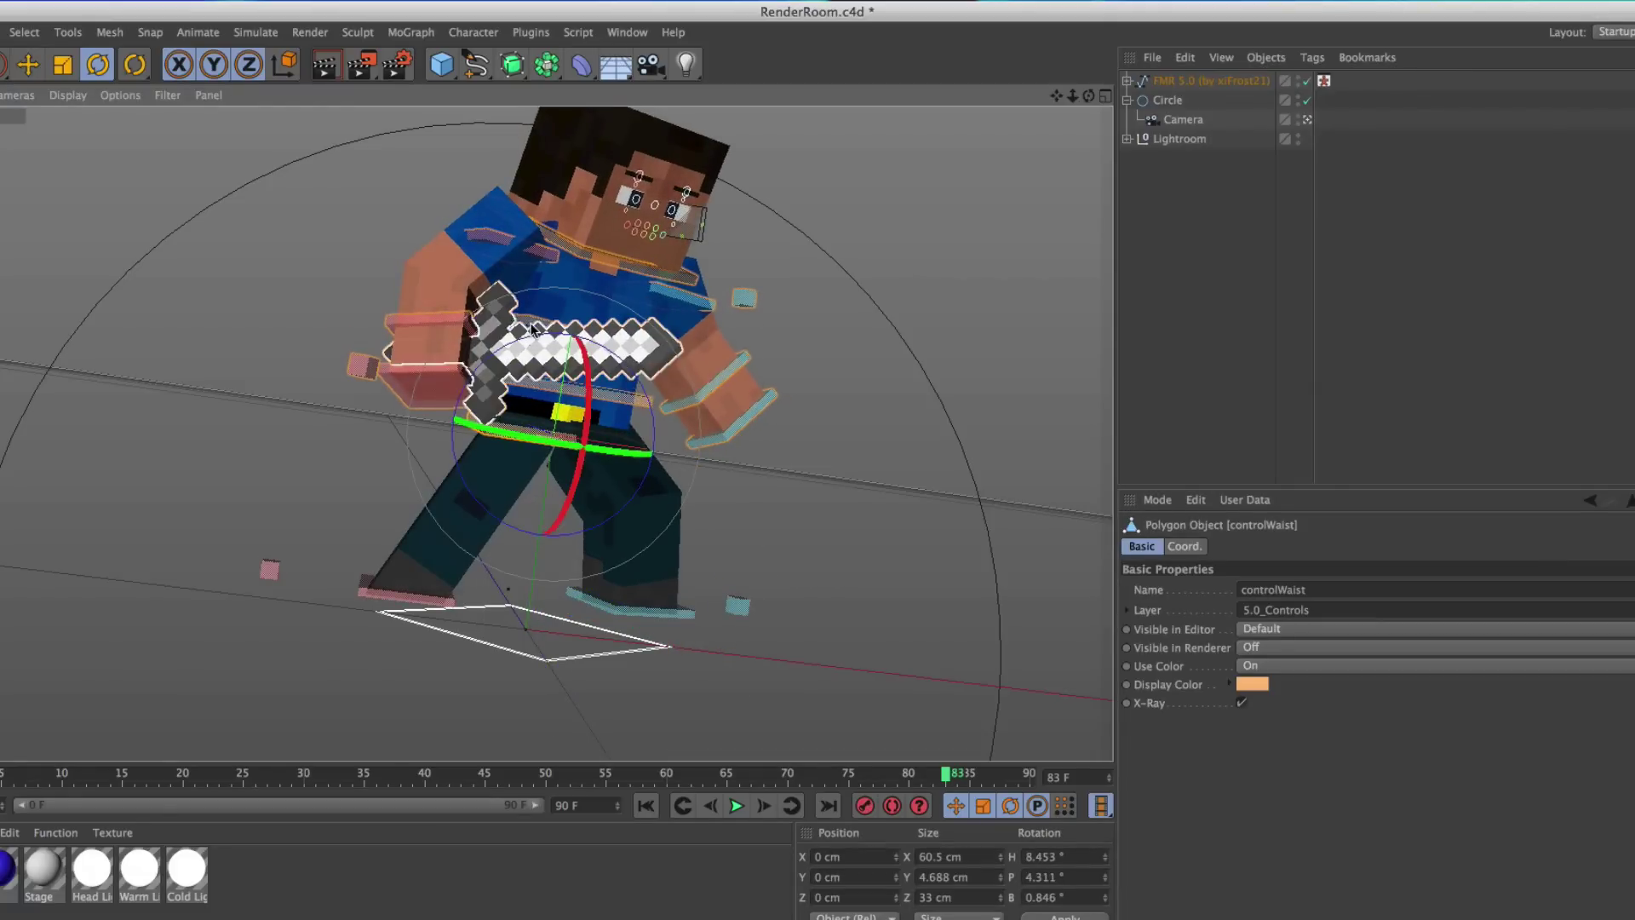
# - Rotate controlBack to about H 19.2°, P 1.5°, B 1.5°, and tilt the head control slightly back up
pyautogui.click(533, 325)
pyautogui.moveTo(535, 325); pyautogui.dragTo(556, 324)
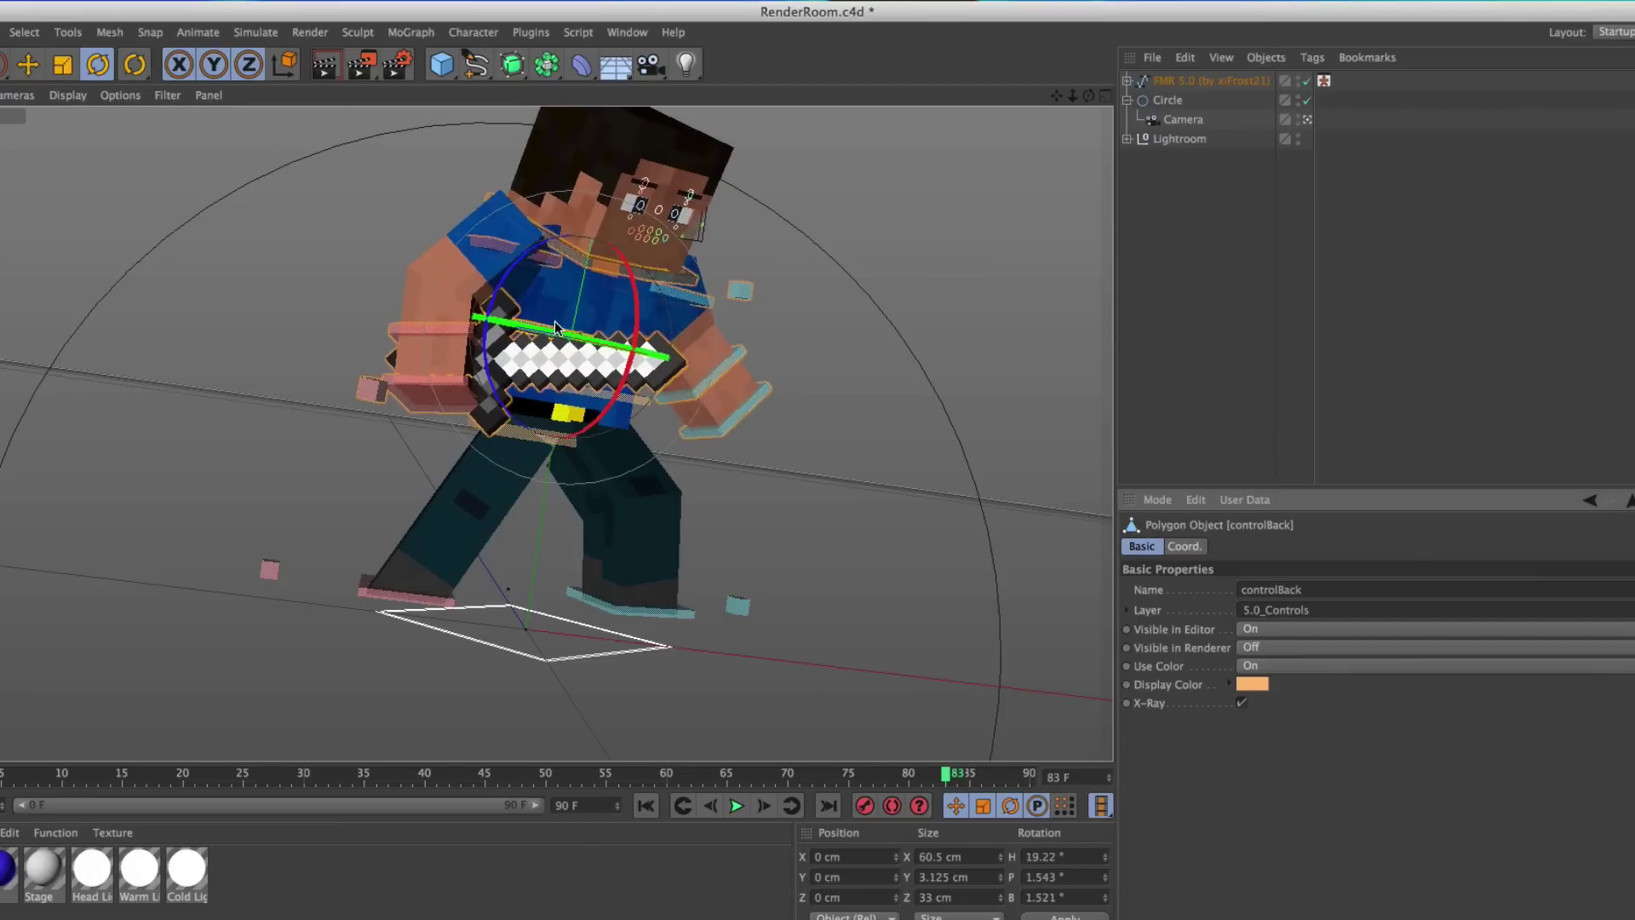
pyautogui.click(652, 261)
pyautogui.moveTo(663, 279); pyautogui.dragTo(653, 257)
# - Rotate the left hand control goalArmL_L to about H 87.5°, P -4.9°, B -87.3°
pyautogui.click(765, 353)
pyautogui.click(737, 402)
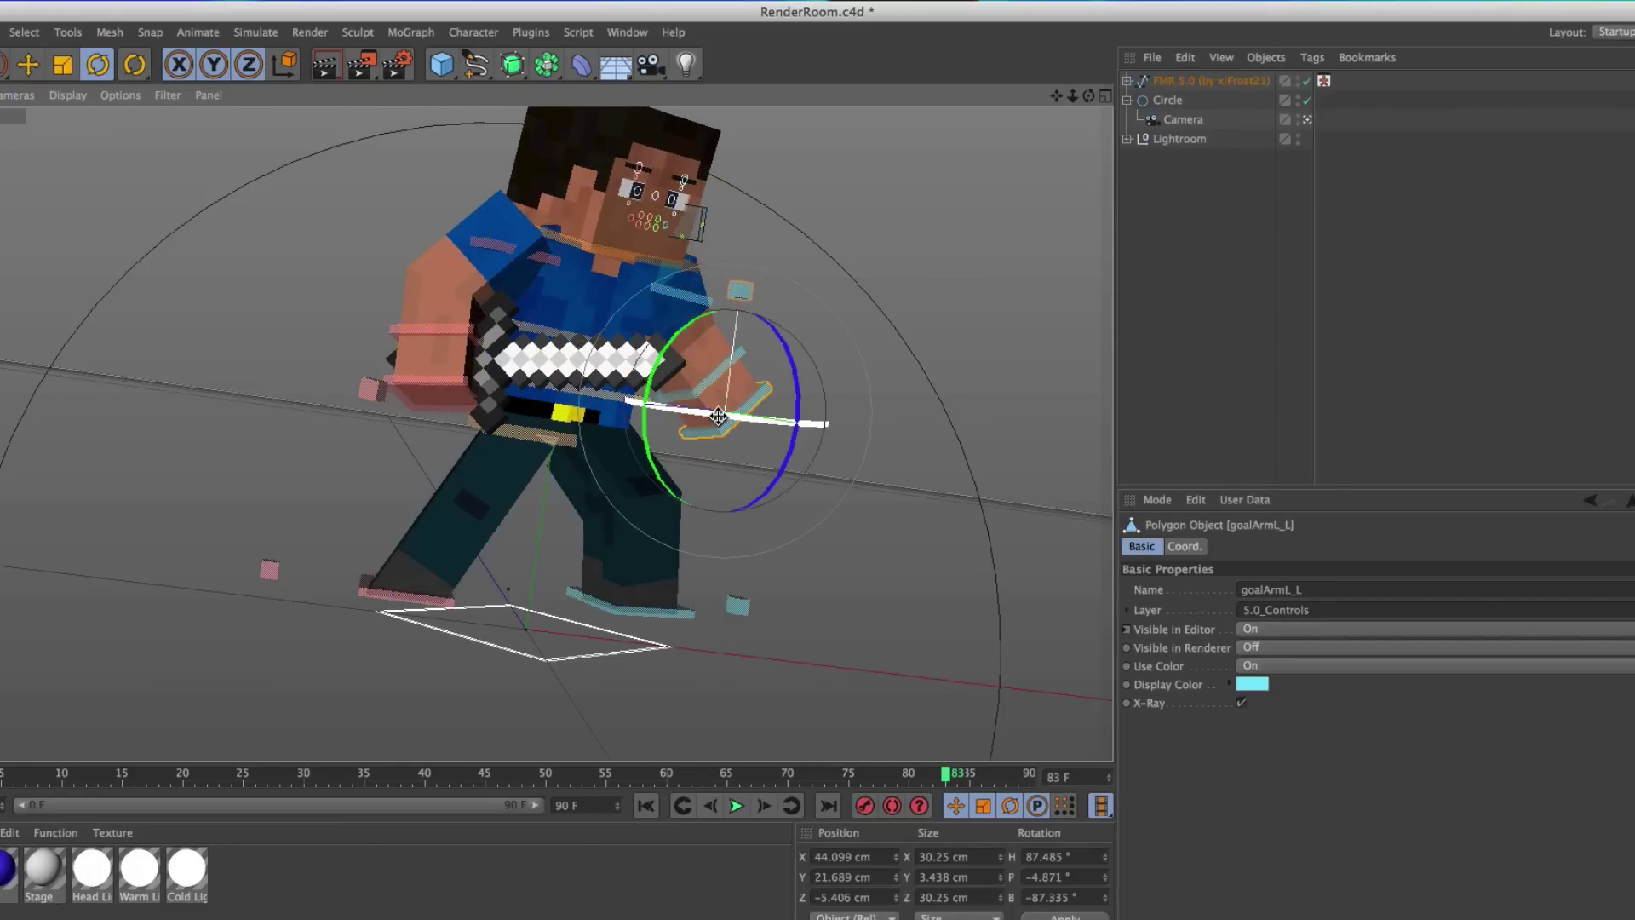
pyautogui.click(734, 281)
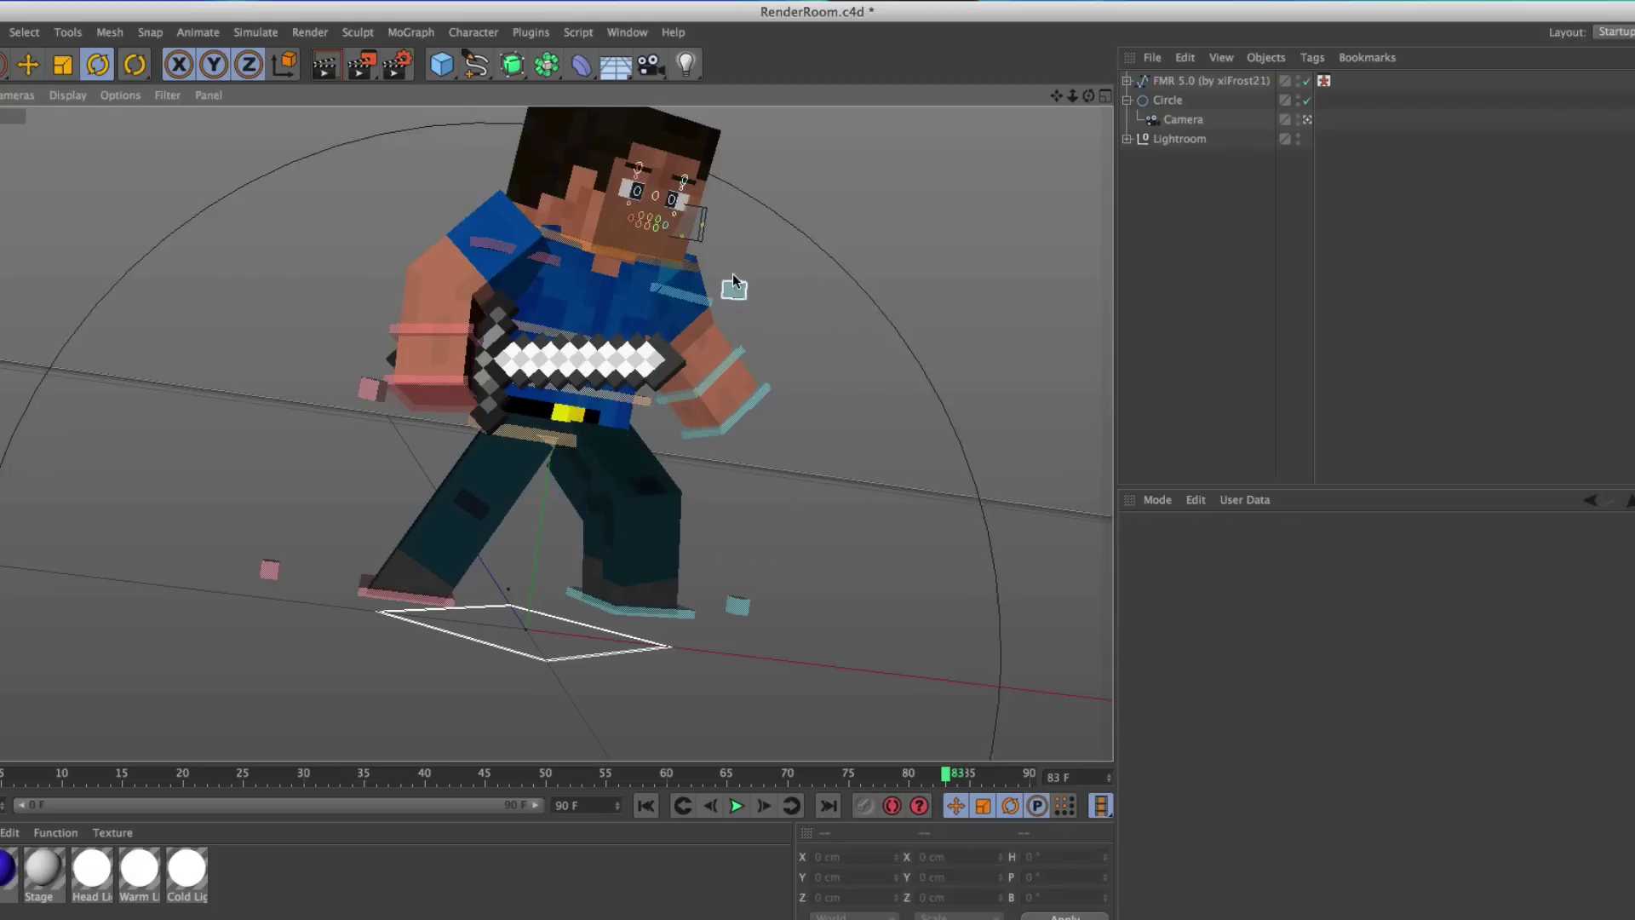
# - Scale the sword up uniformly to about 94 × 5.9 × 94 cm
pyautogui.moveTo(1075, 94); pyautogui.dragTo(1077, 99)
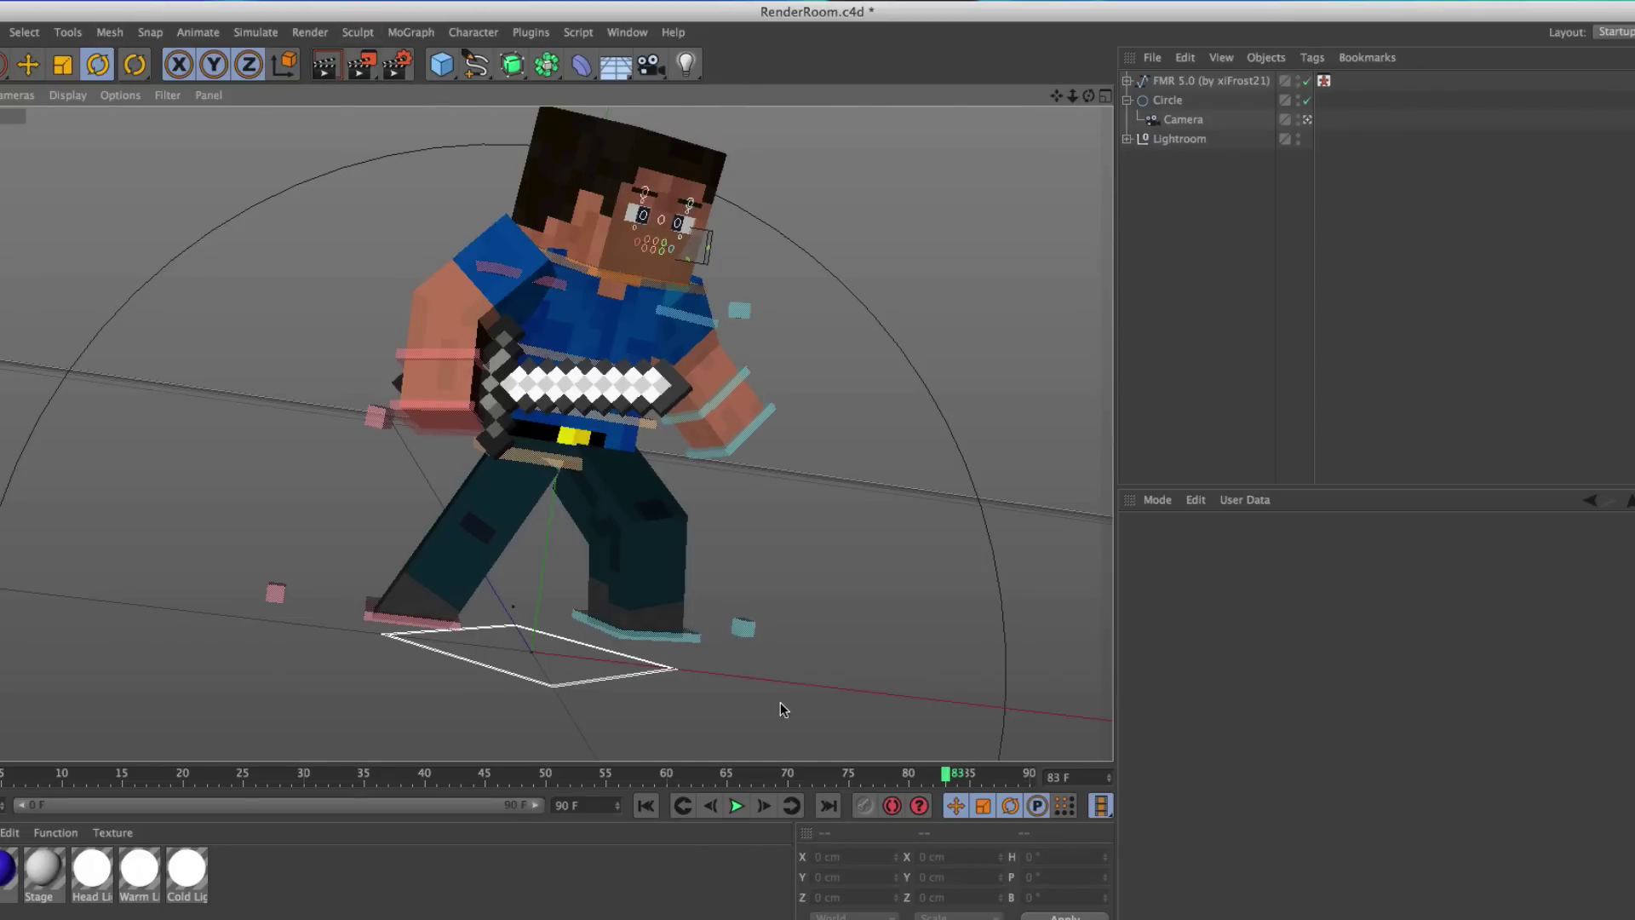
pyautogui.click(549, 398)
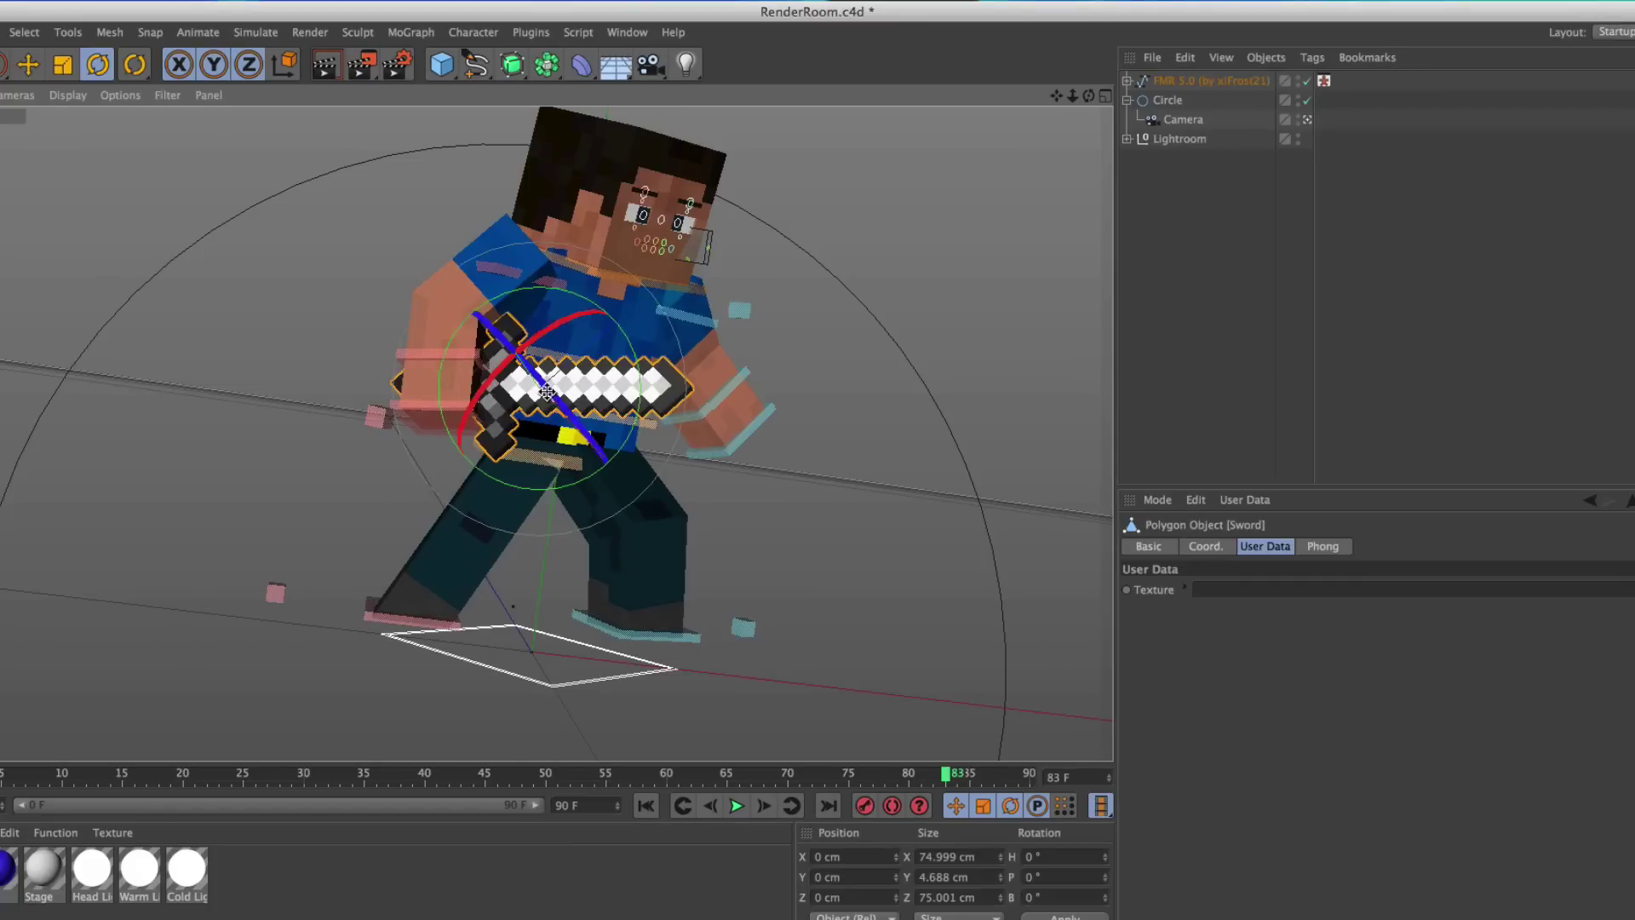
pyautogui.click(28, 74)
pyautogui.press('t')
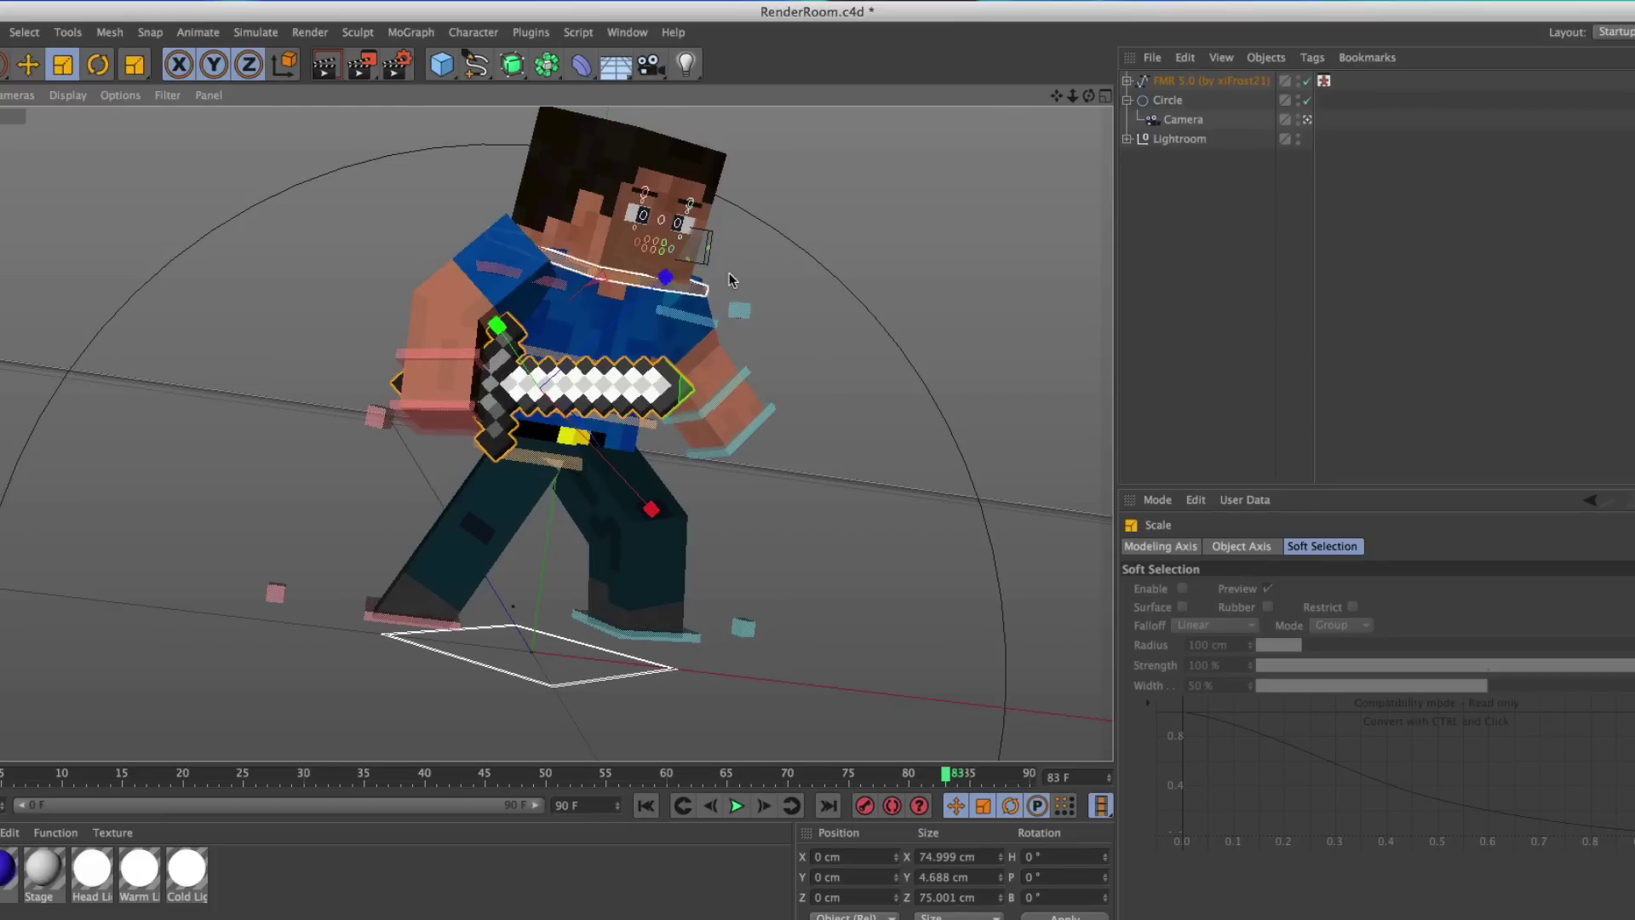
pyautogui.moveTo(760, 259); pyautogui.dragTo(974, 204)
pyautogui.click(954, 269)
pyautogui.moveTo(652, 397); pyautogui.dragTo(663, 390)
pyautogui.press('super+shift+a')
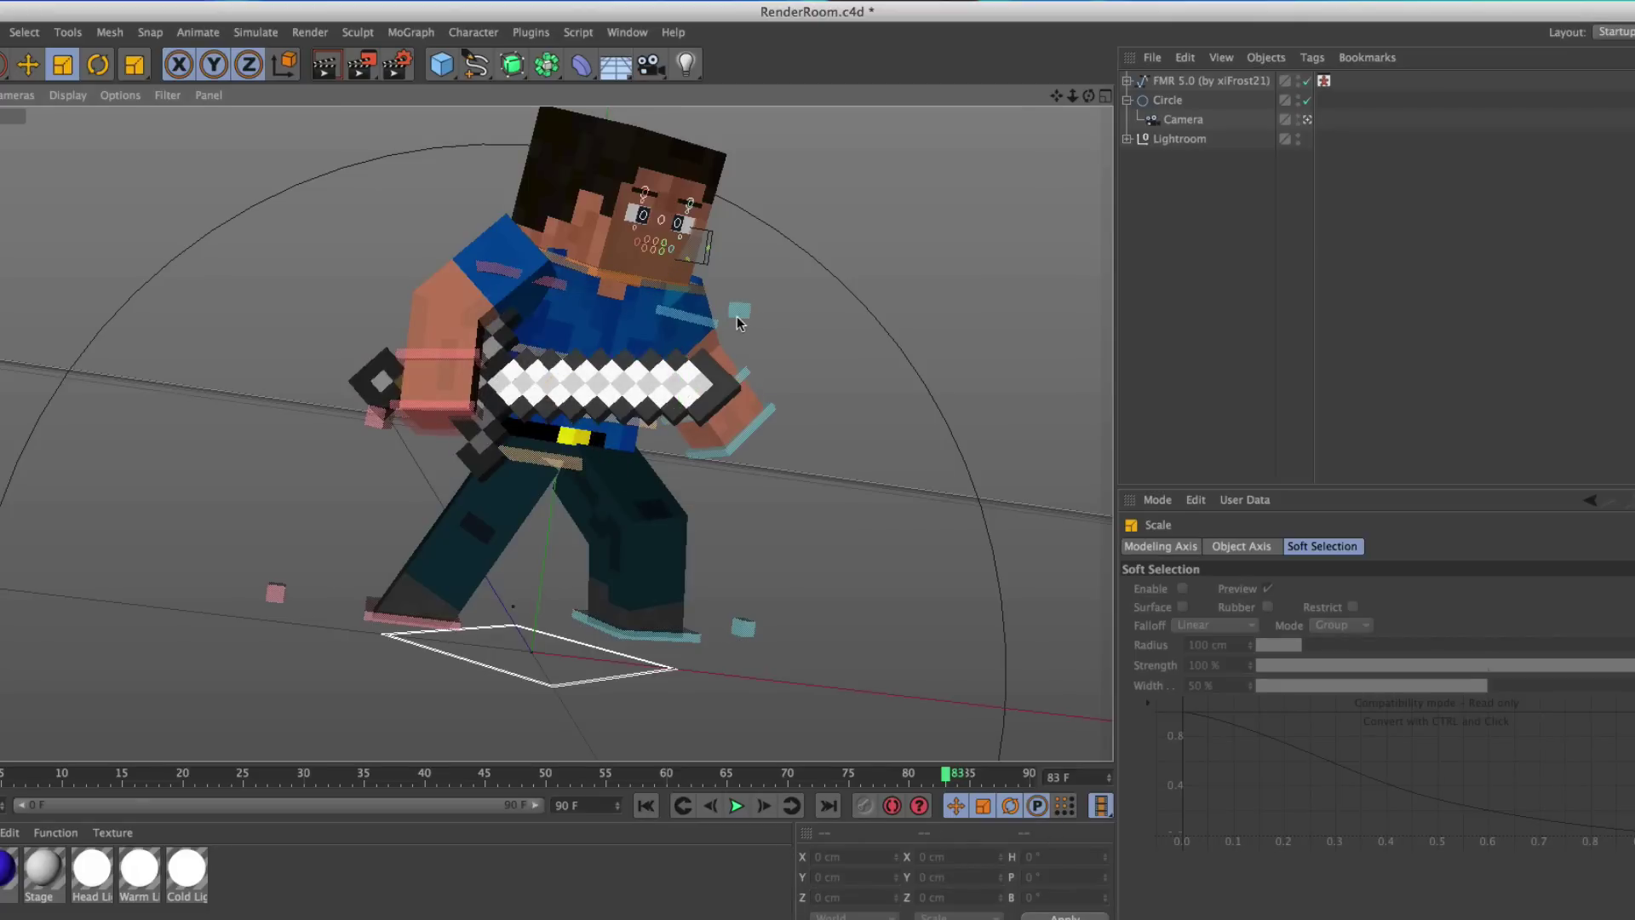
pyautogui.click(637, 375)
pyautogui.moveTo(757, 326); pyautogui.dragTo(732, 339)
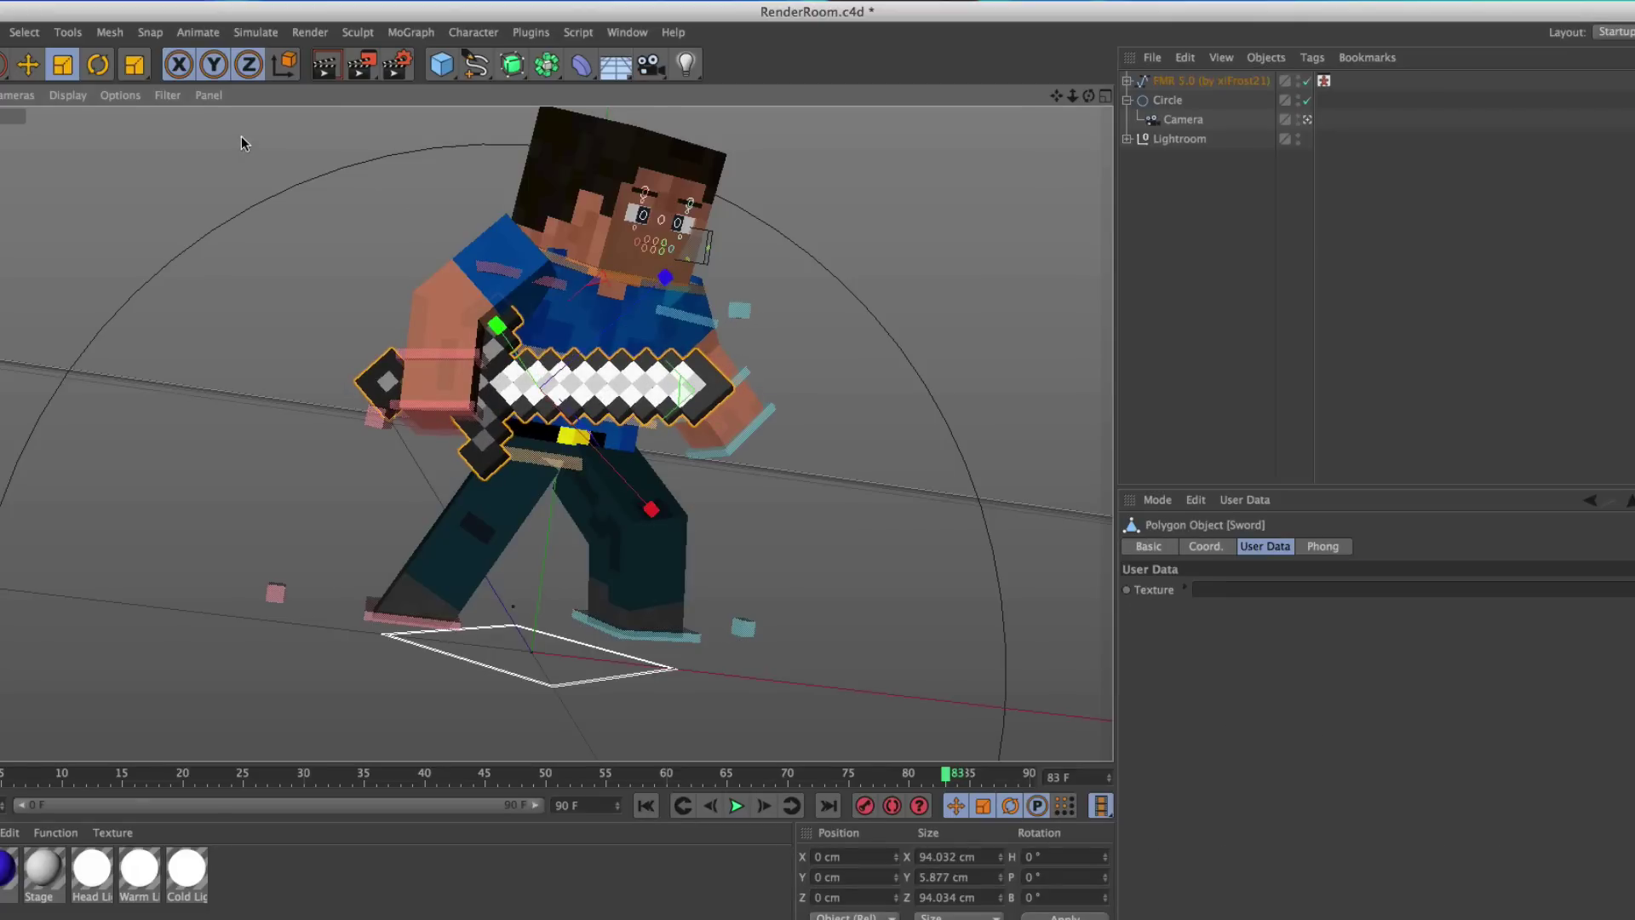
# - Rotate the sword to about H -5.6°, P 1.4°, B 4.5°, and shift it to about X 5.7, Y -2.3, Z -1.9 cm
pyautogui.click(182, 297)
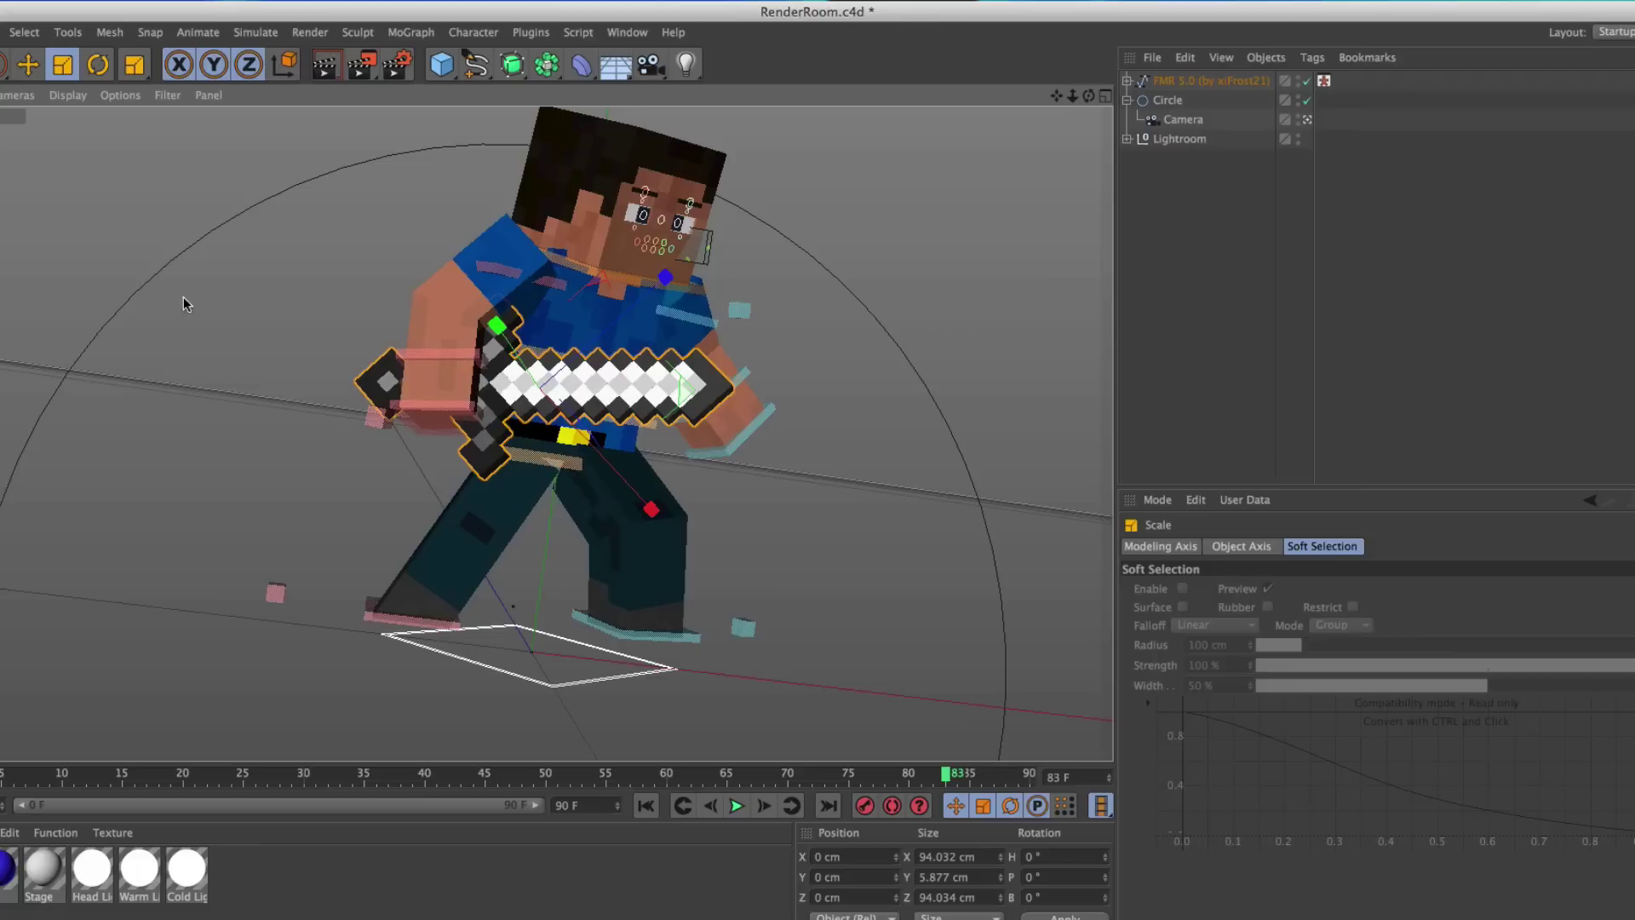
pyautogui.click(97, 66)
pyautogui.click(626, 372)
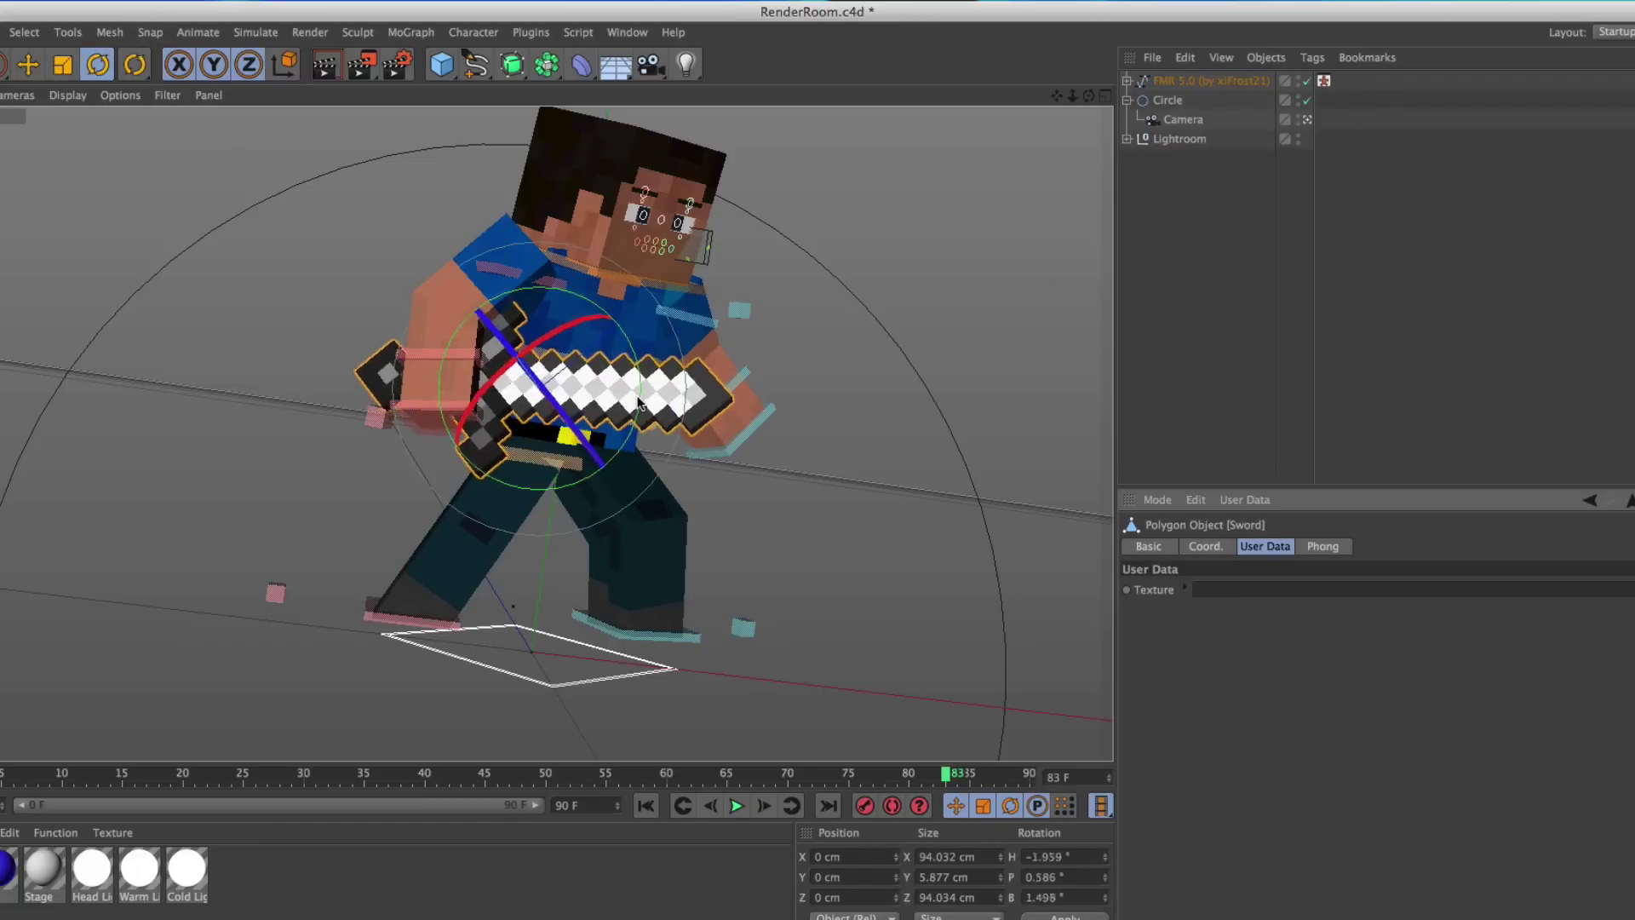
pyautogui.moveTo(639, 402); pyautogui.dragTo(581, 375)
pyautogui.click(32, 70)
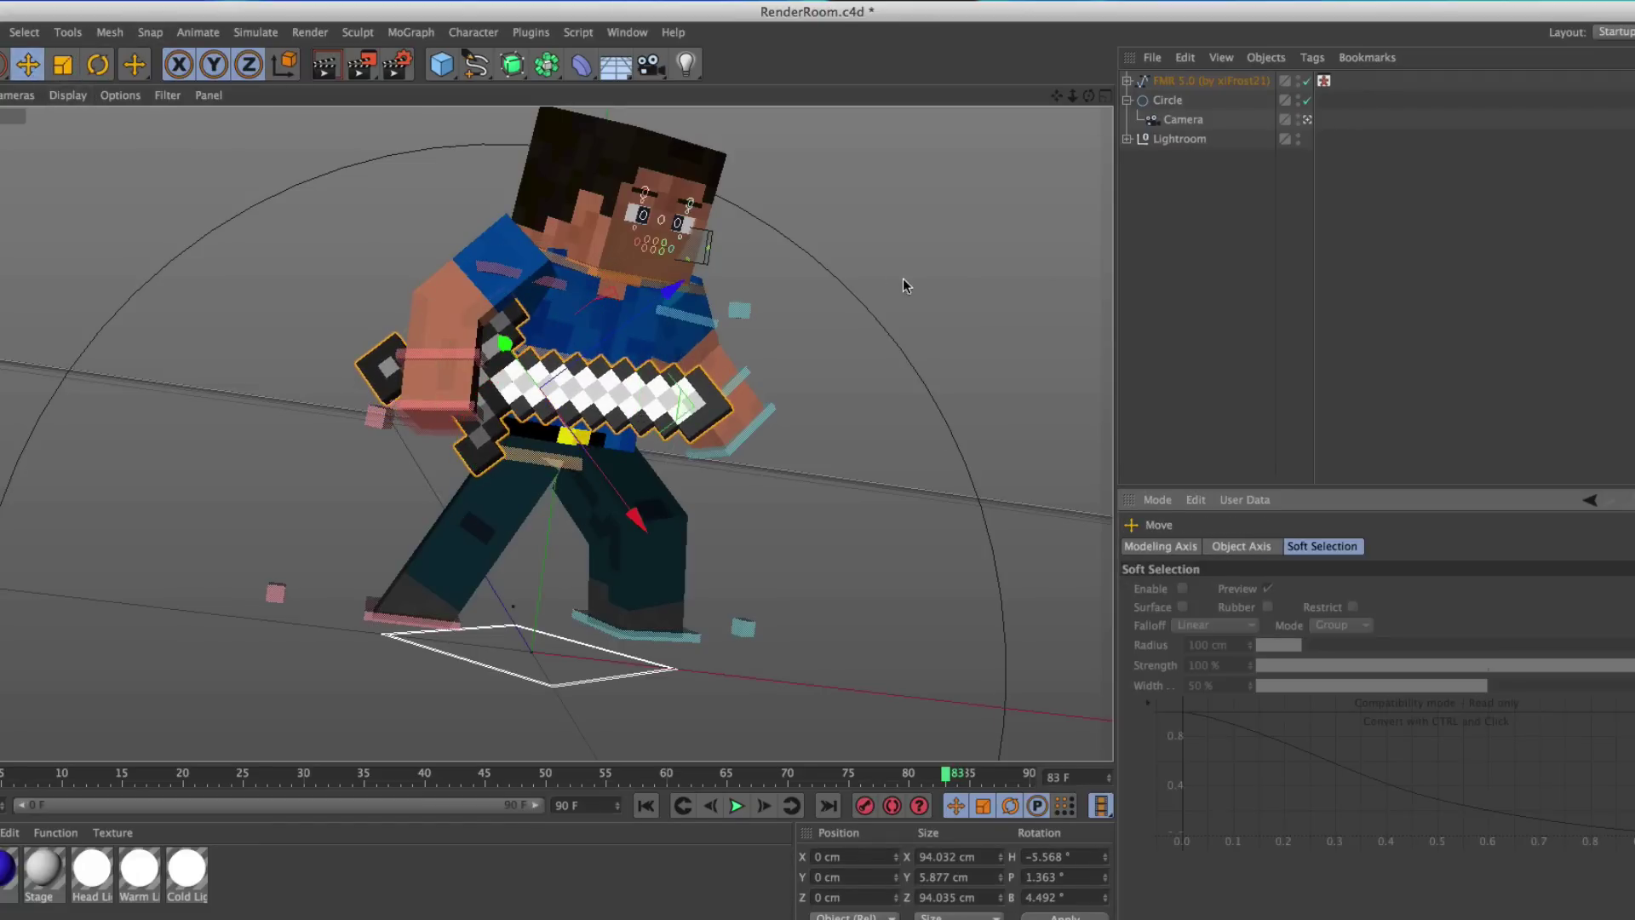
pyautogui.moveTo(583, 366)
pyautogui.mouseDown()
pyautogui.moveTo(603, 375)
pyautogui.moveTo(588, 380)
pyautogui.mouseUp()
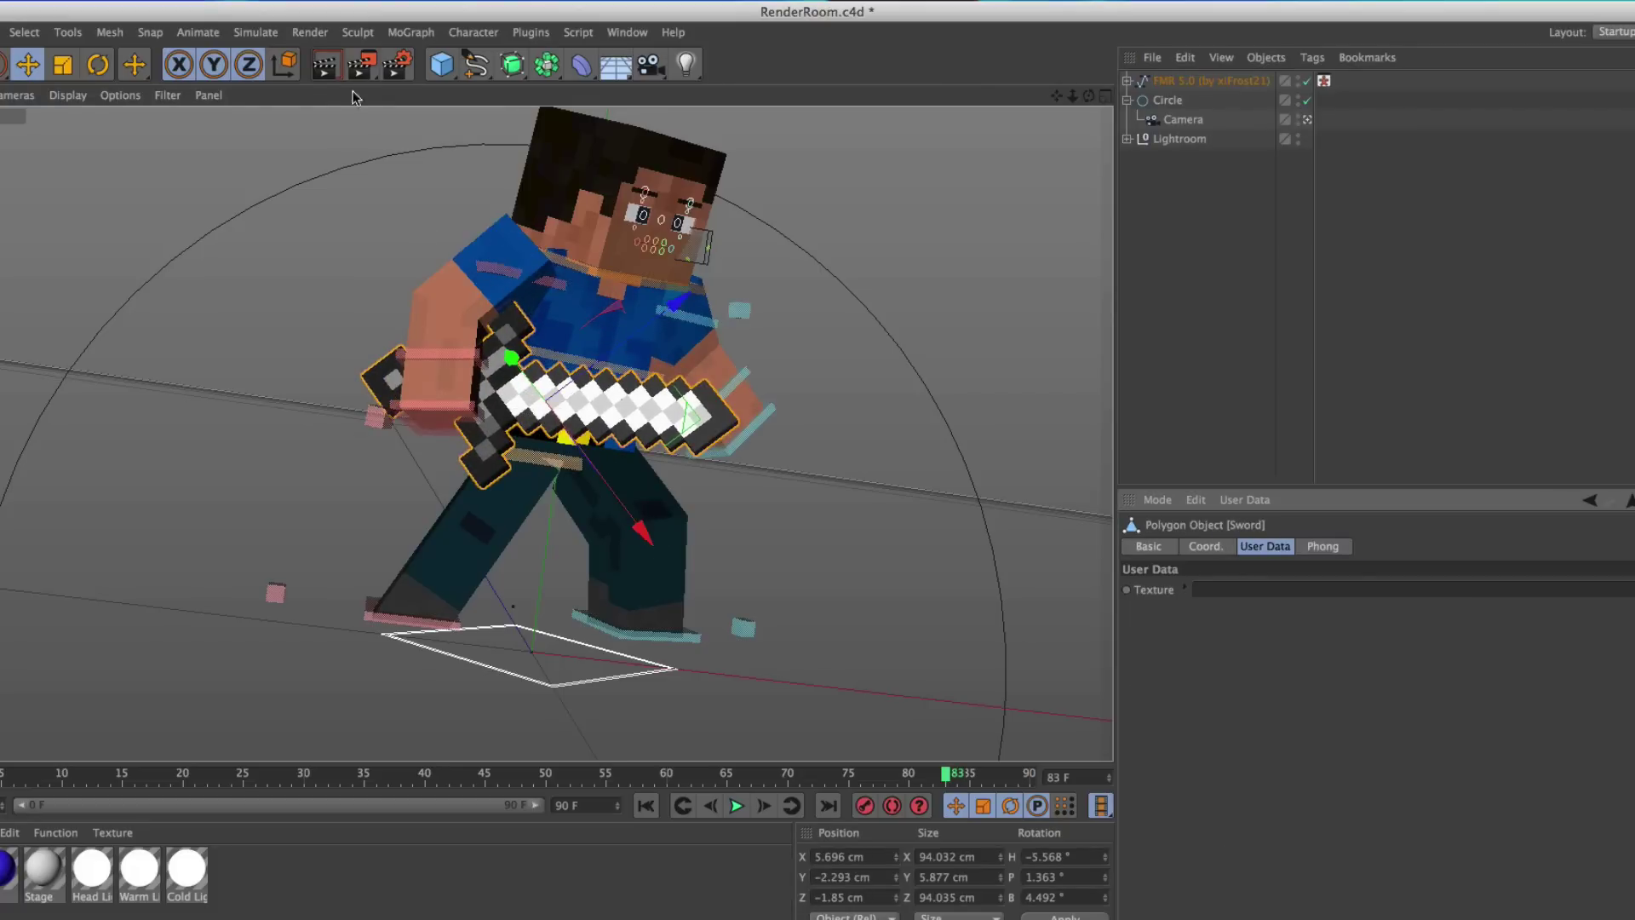
# - Set the render settings to save the image as Tutorial Render on the Desktop
pyautogui.click(397, 64)
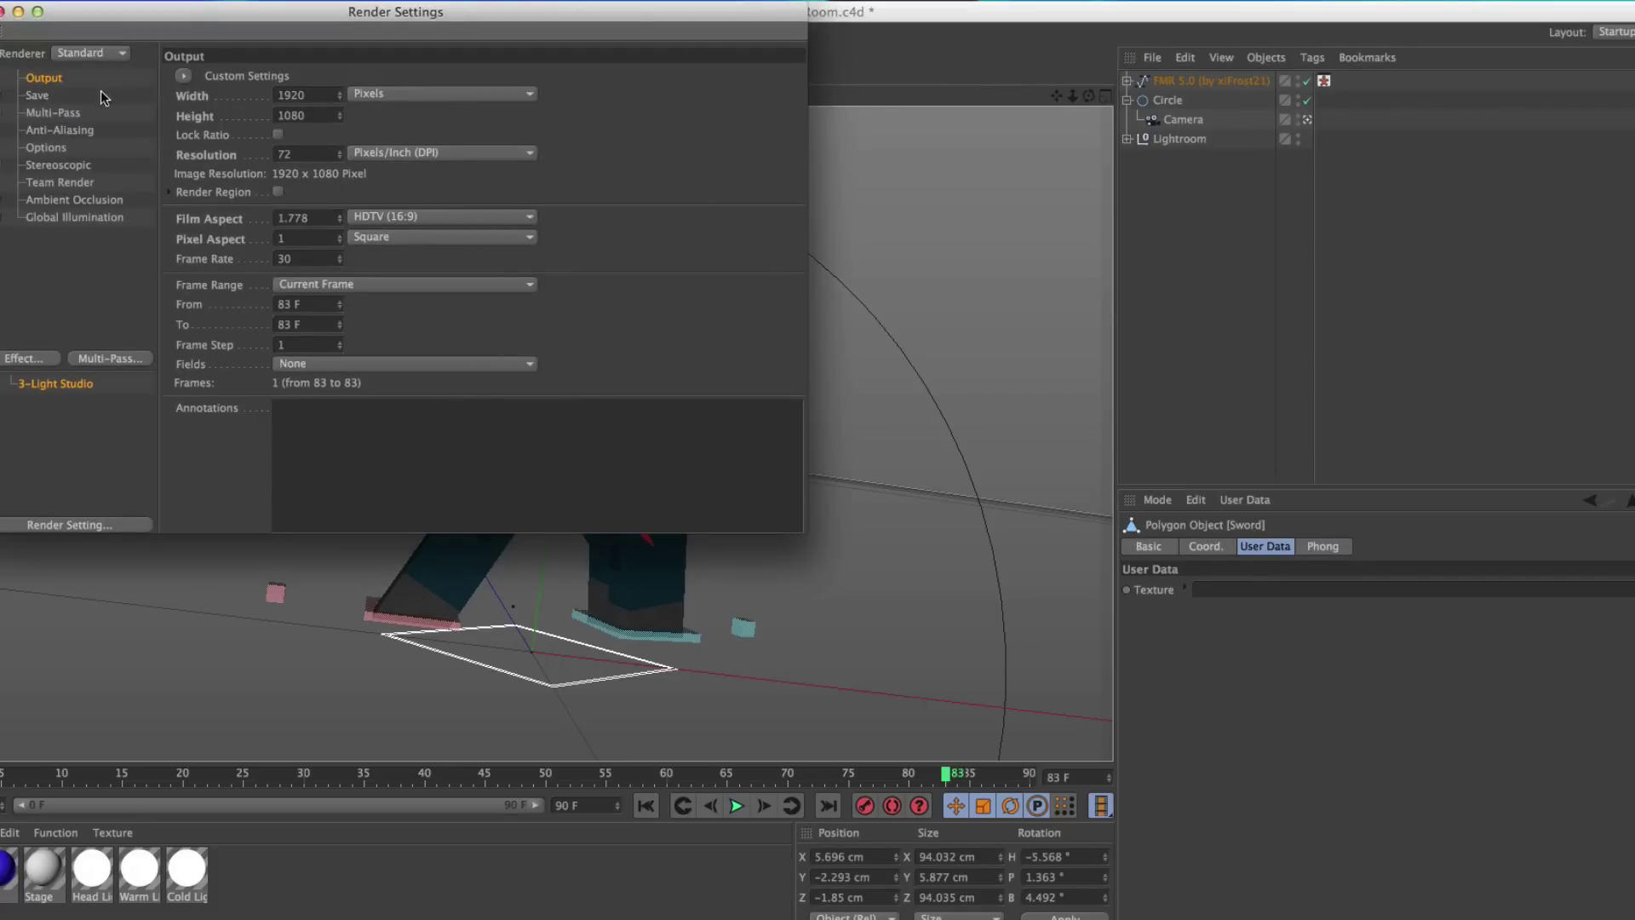
pyautogui.click(70, 95)
pyautogui.moveTo(588, 114); pyautogui.dragTo(172, 114)
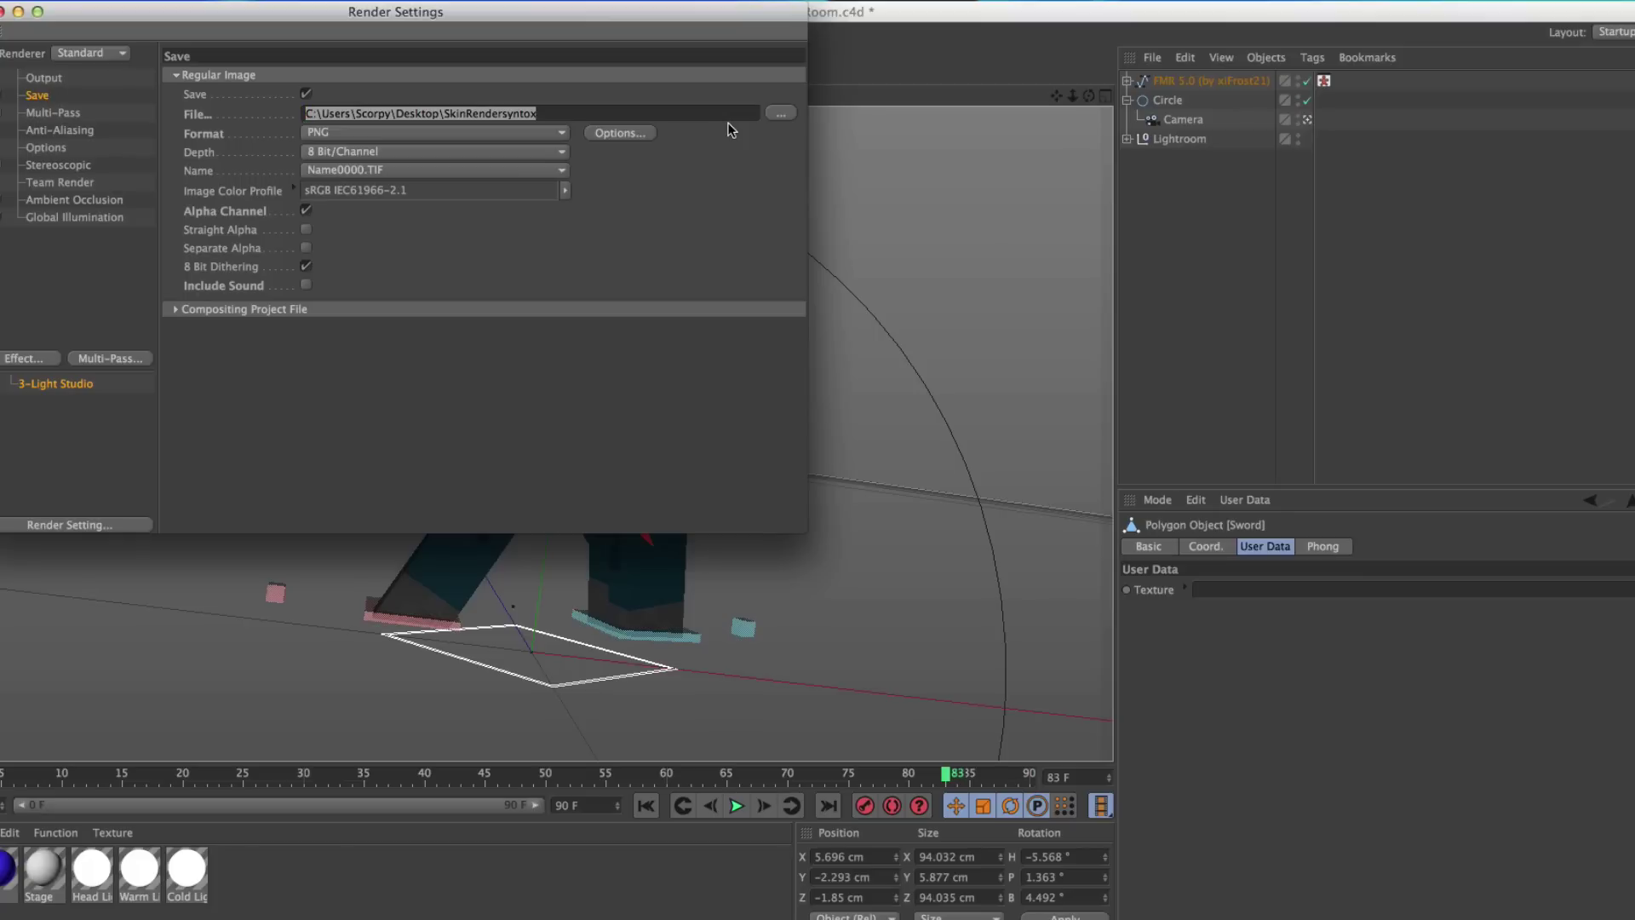
pyautogui.write('Tutorial Render')
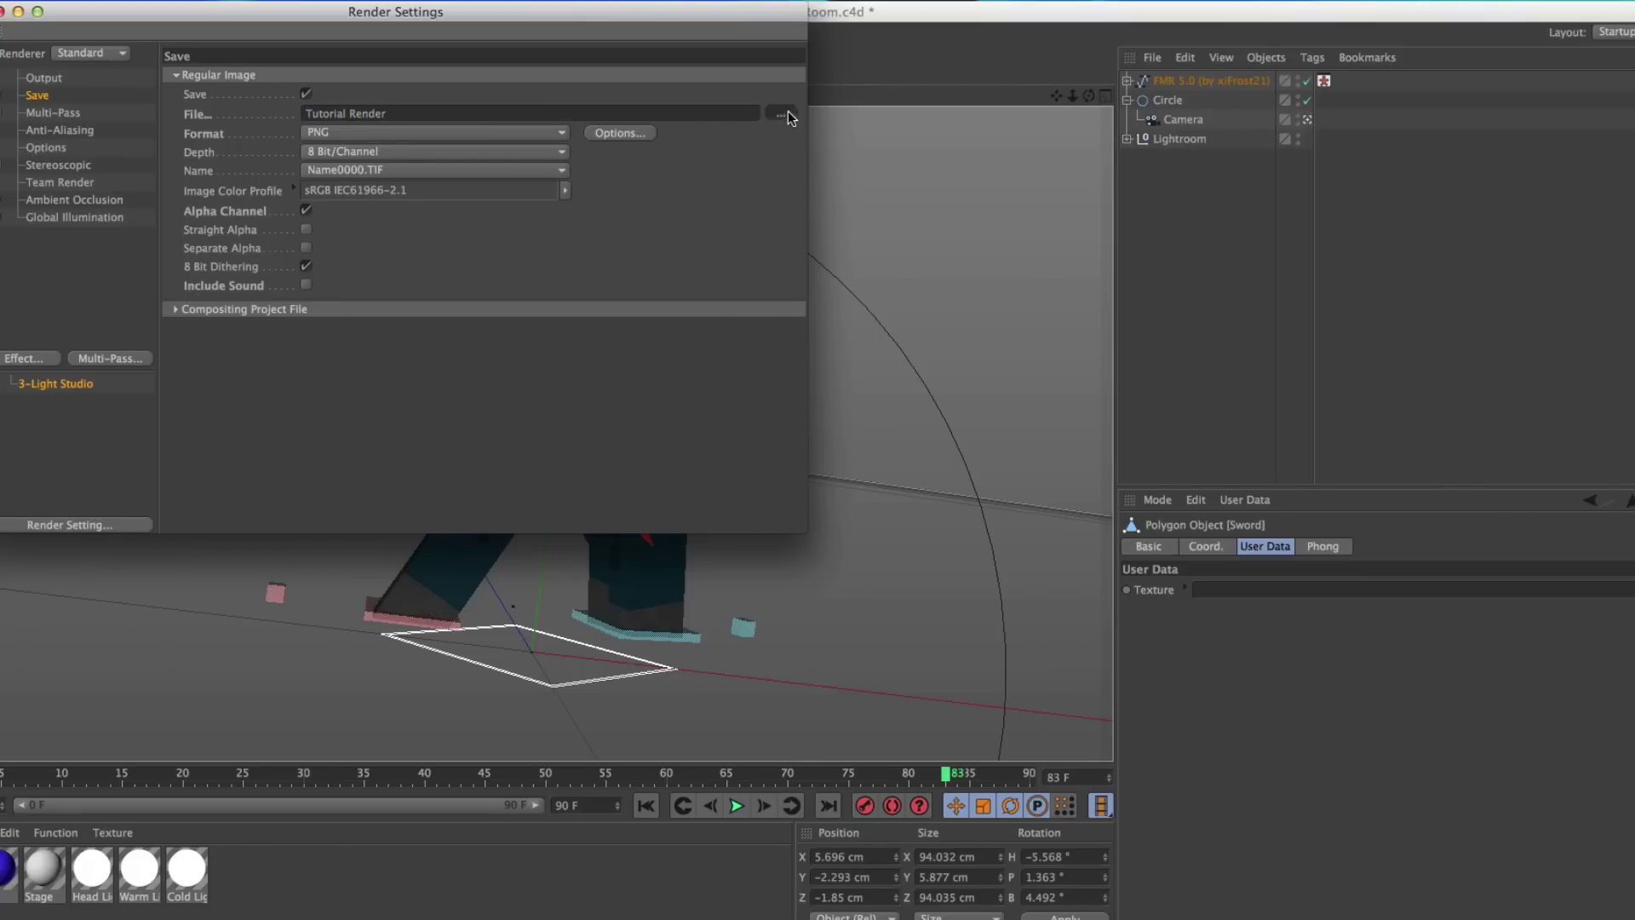
pyautogui.click(788, 305)
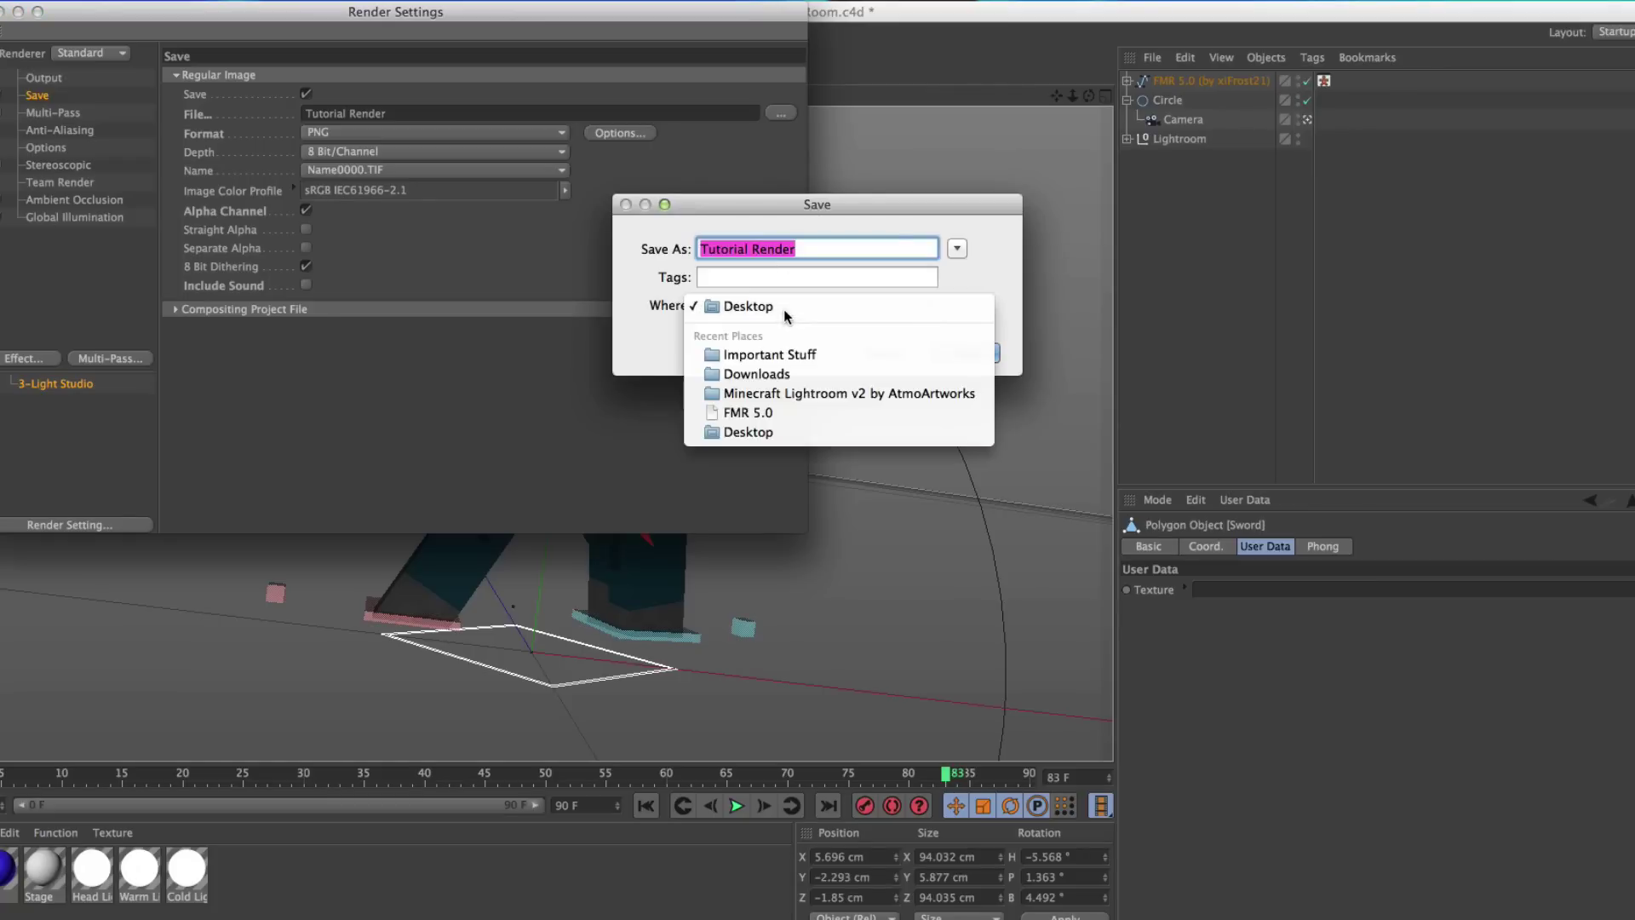
pyautogui.click(787, 308)
pyautogui.click(964, 351)
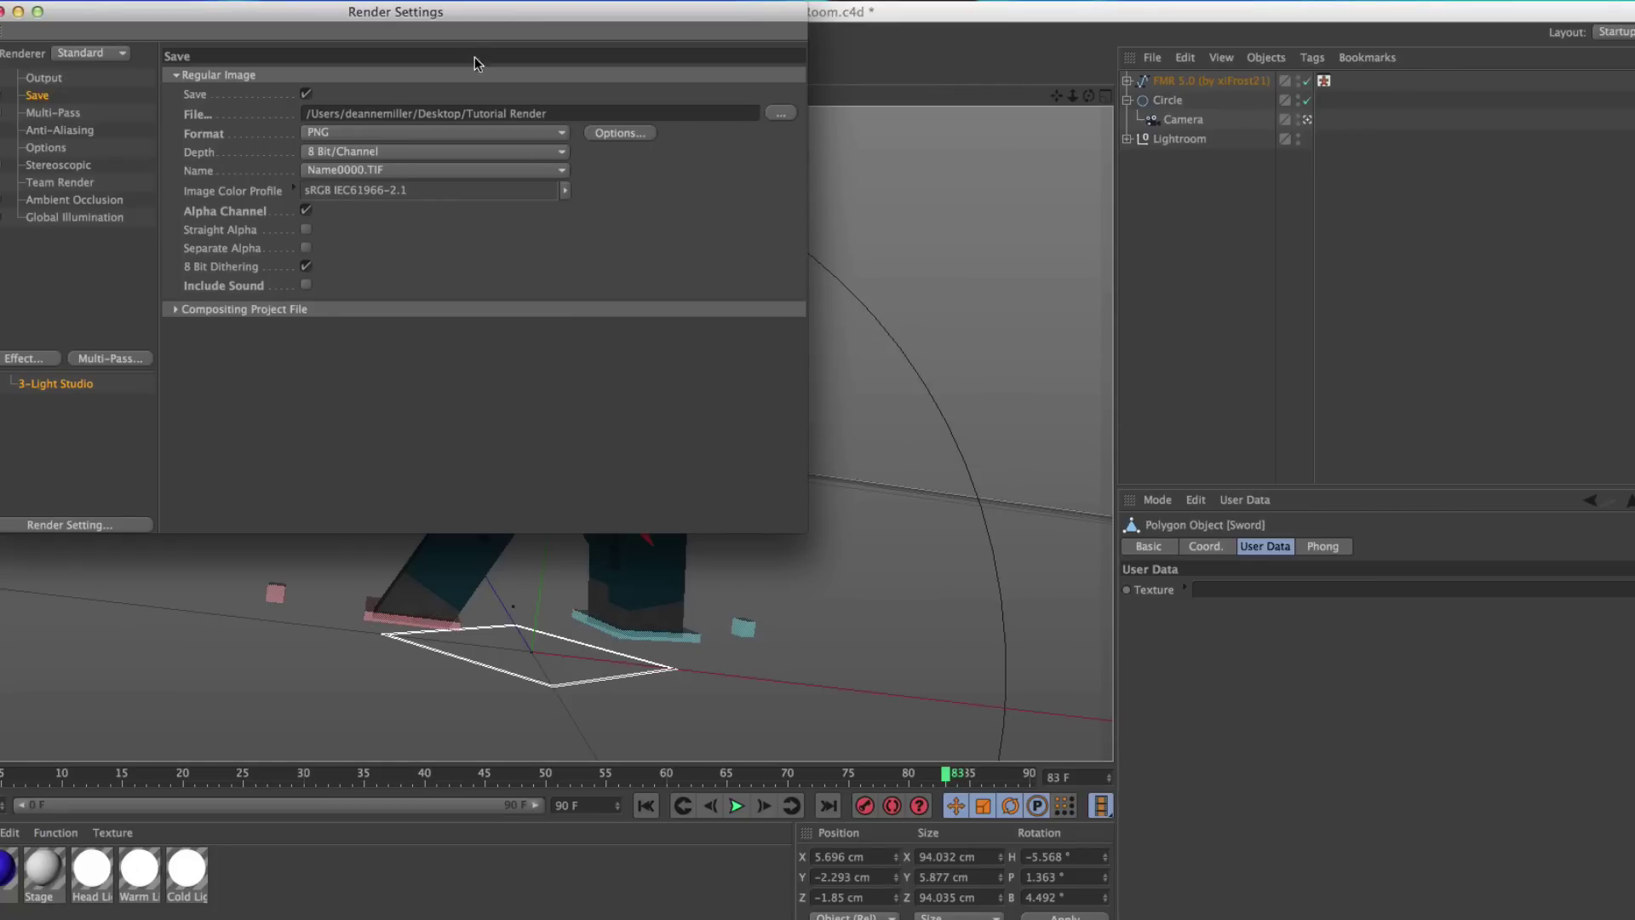
# - Review the render's output size, film aspect and frame range, and close the render settings
pyautogui.moveTo(355, 17); pyautogui.dragTo(718, 32)
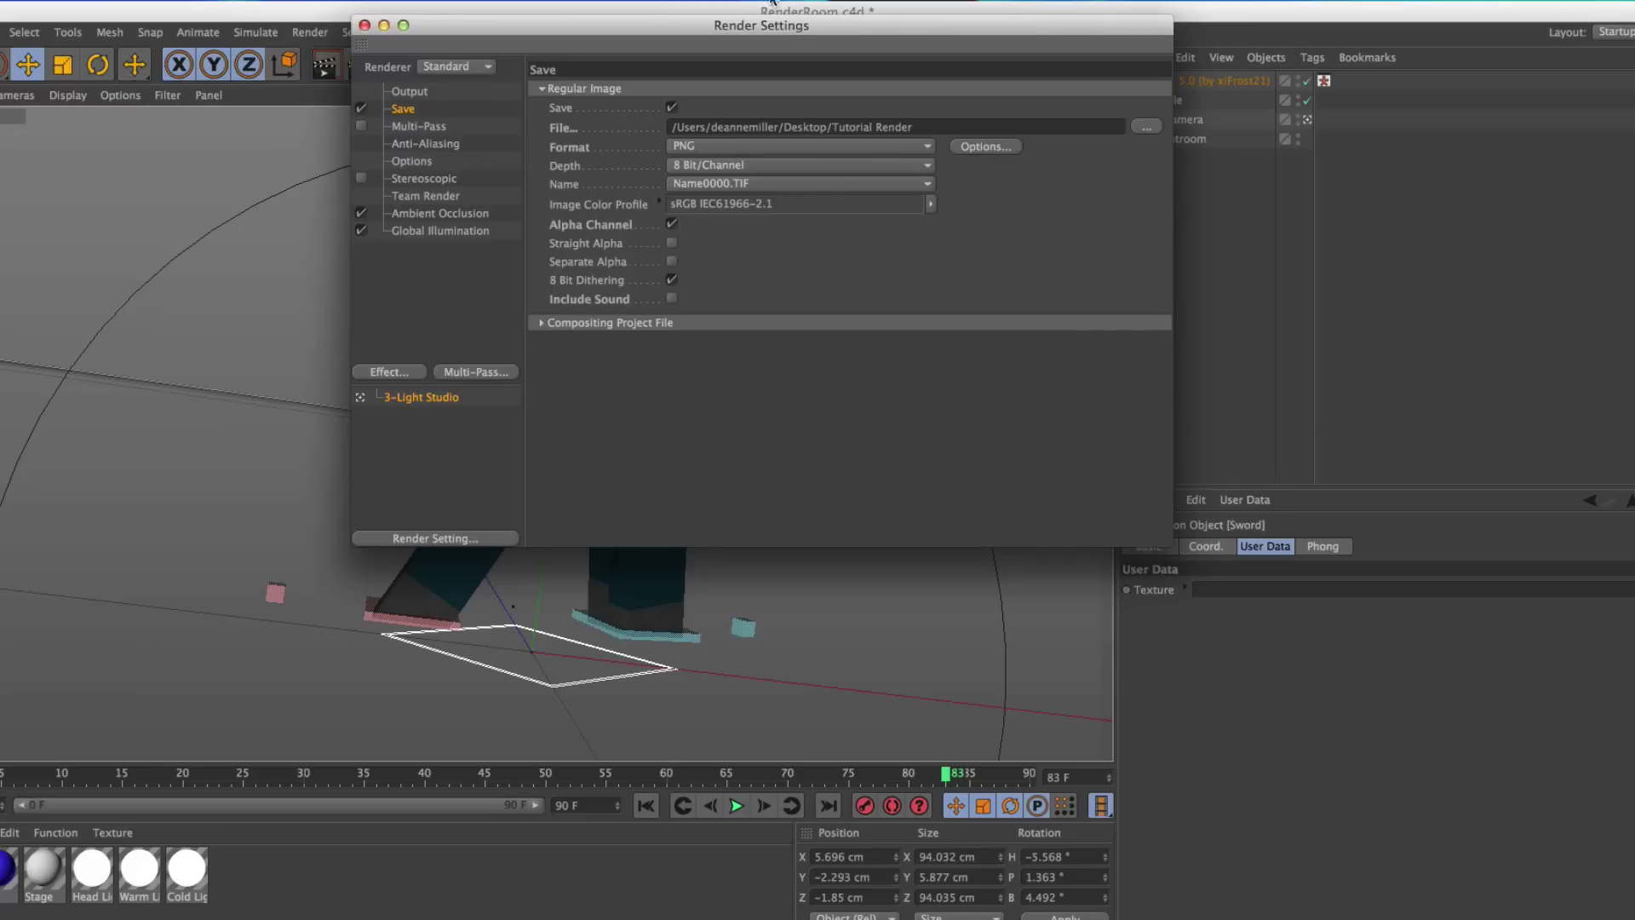
pyautogui.moveTo(753, 22); pyautogui.dragTo(988, 34)
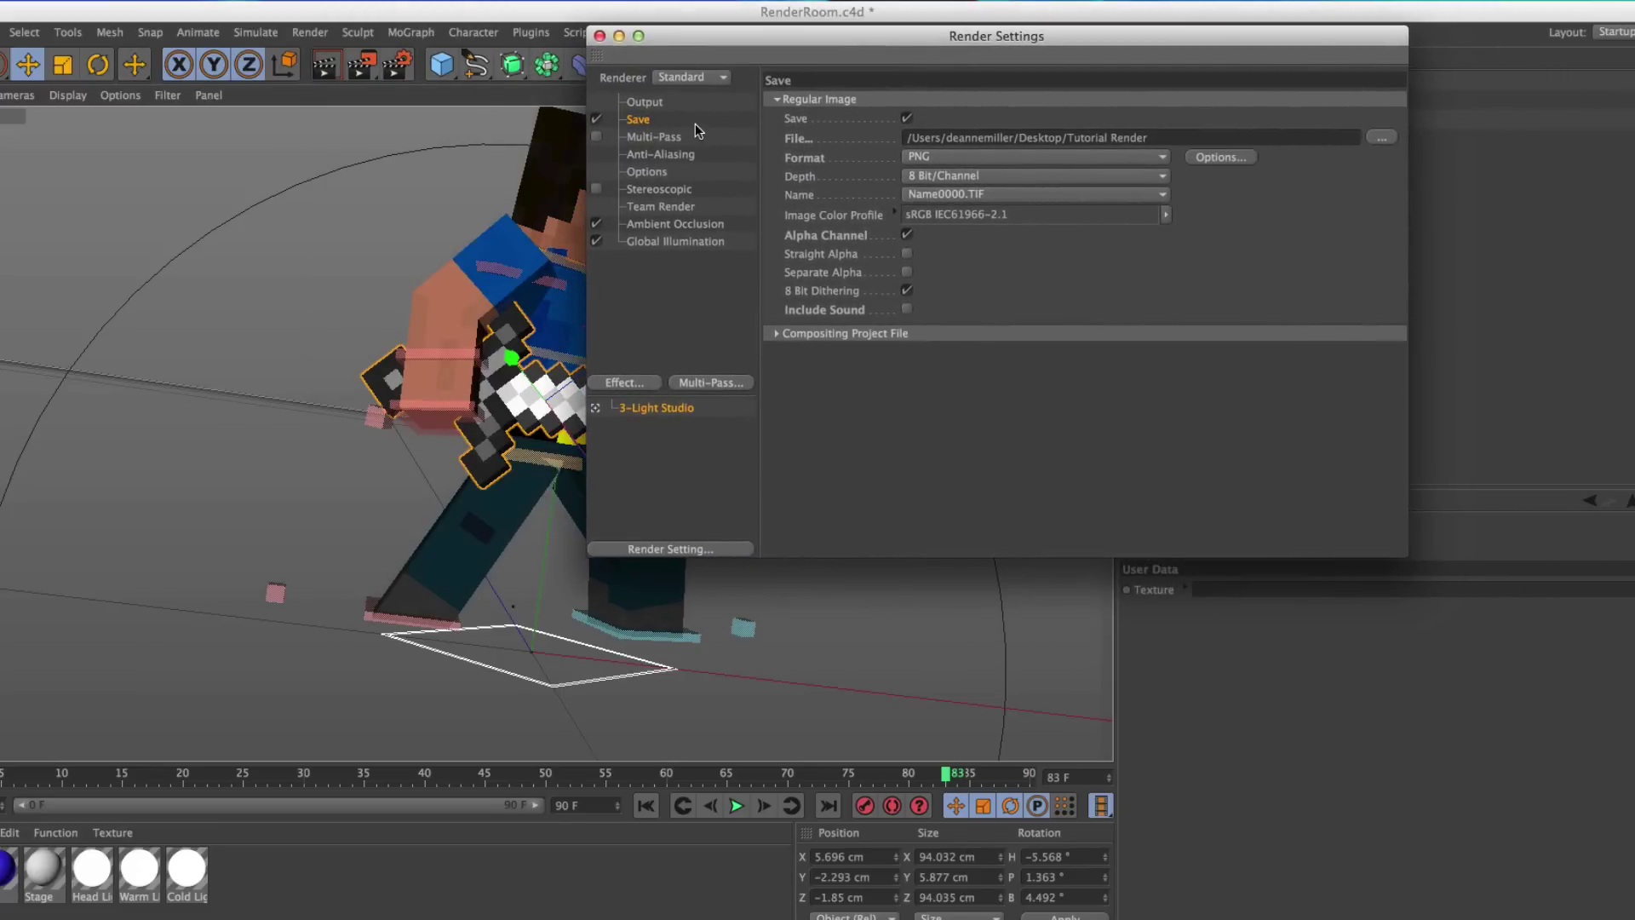
pyautogui.click(651, 103)
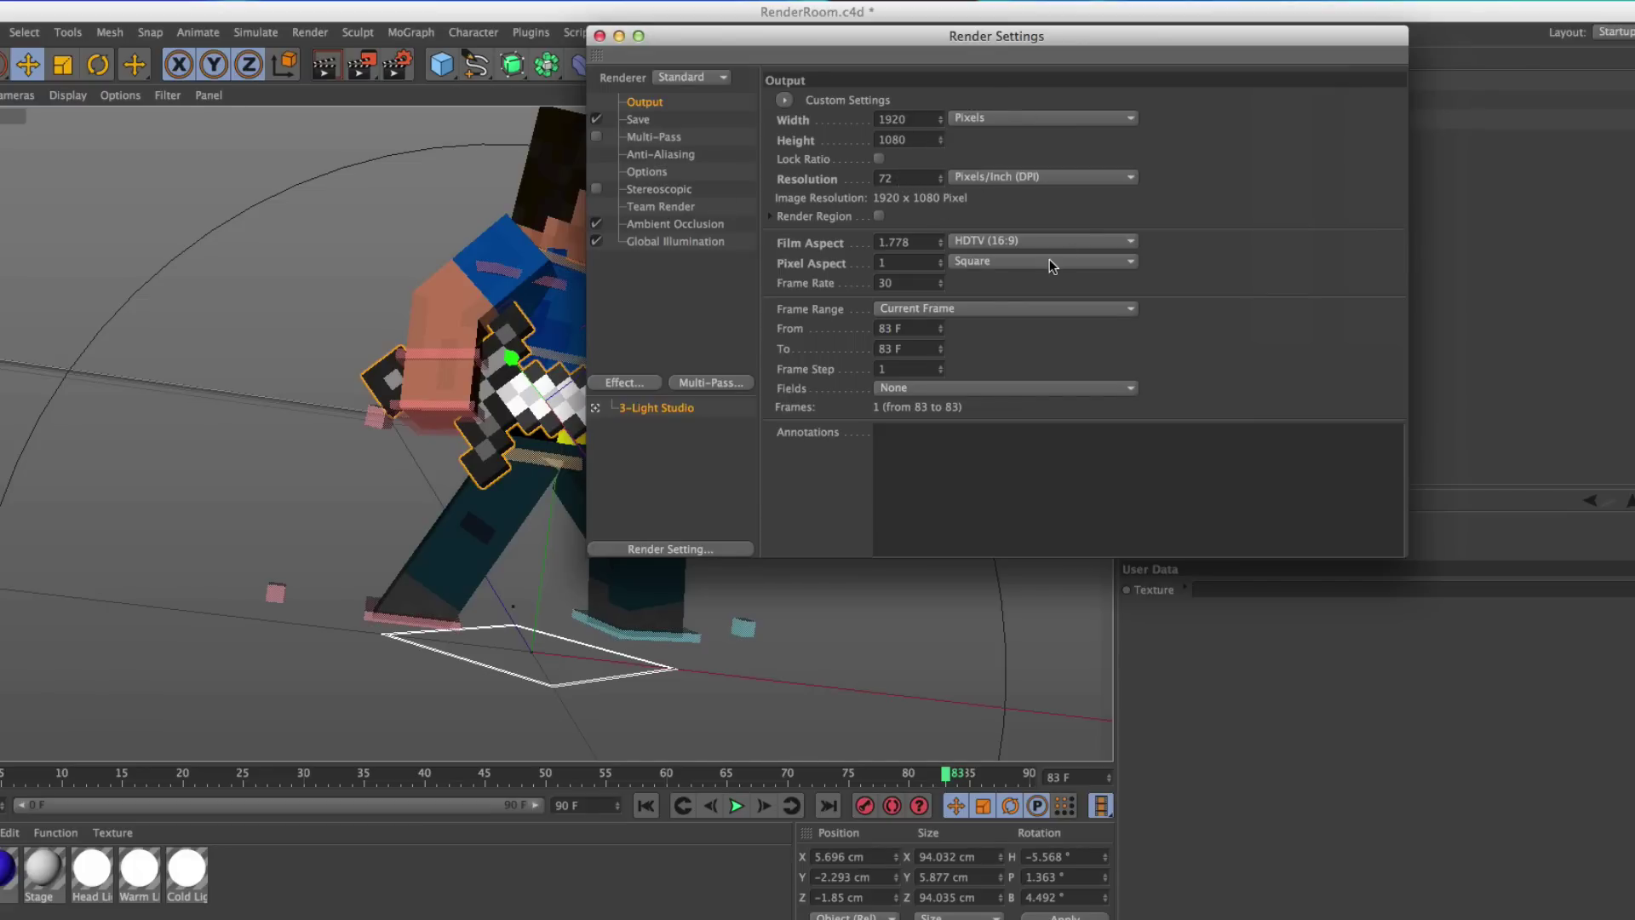
pyautogui.click(597, 36)
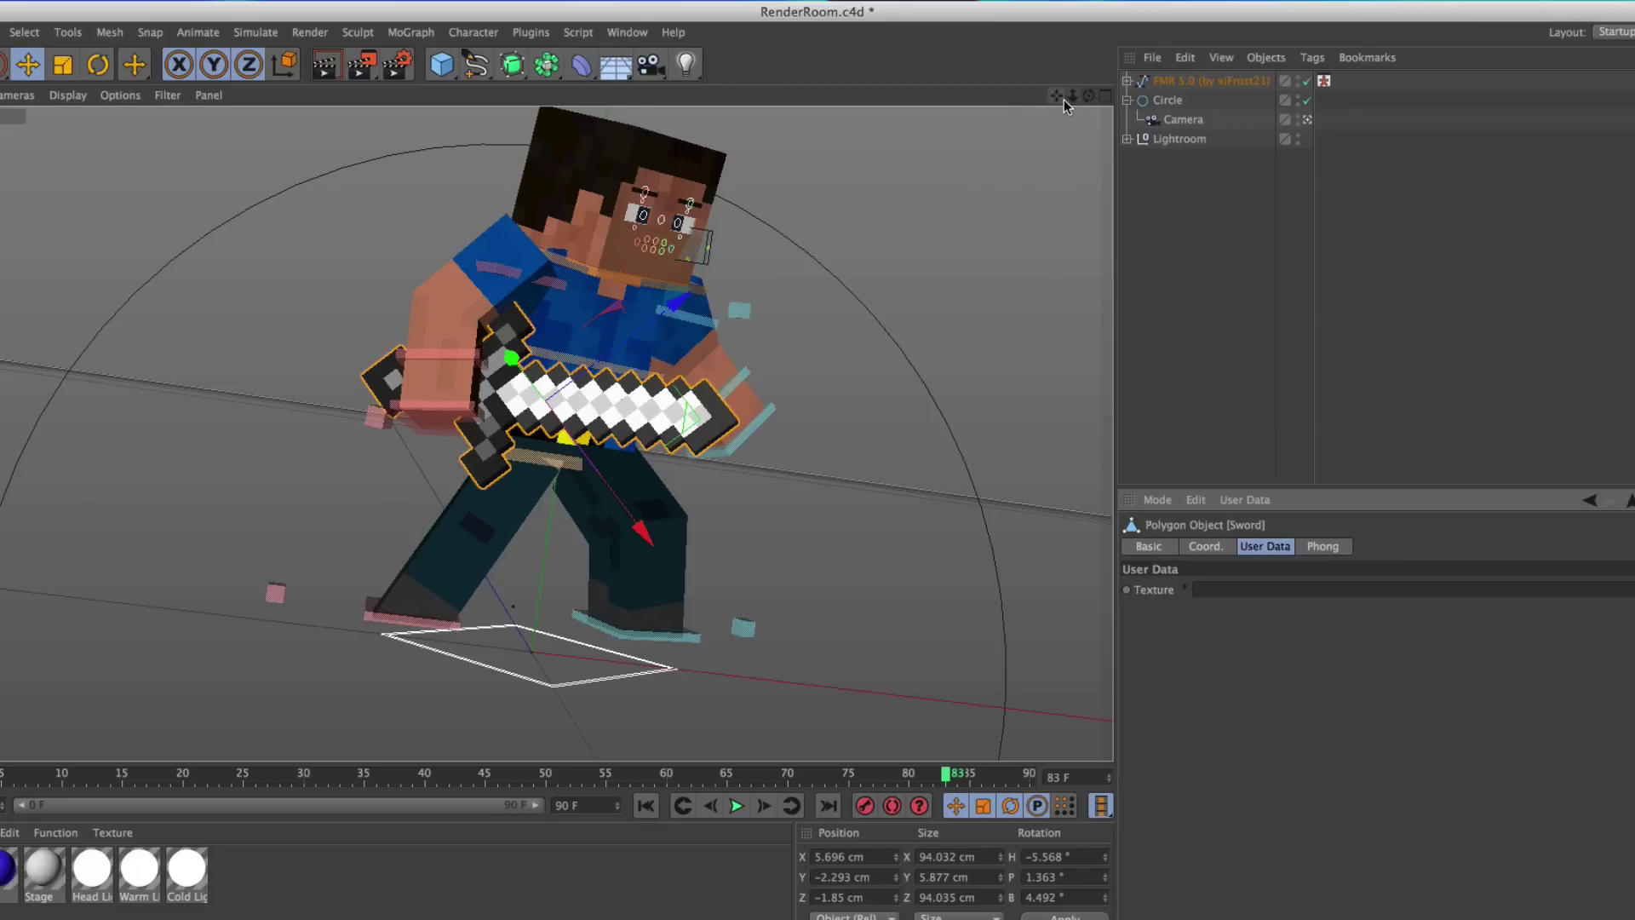
# - Enable the cape in the FMR 5.0 rig's options
pyautogui.moveTo(1071, 97); pyautogui.dragTo(1043, 165)
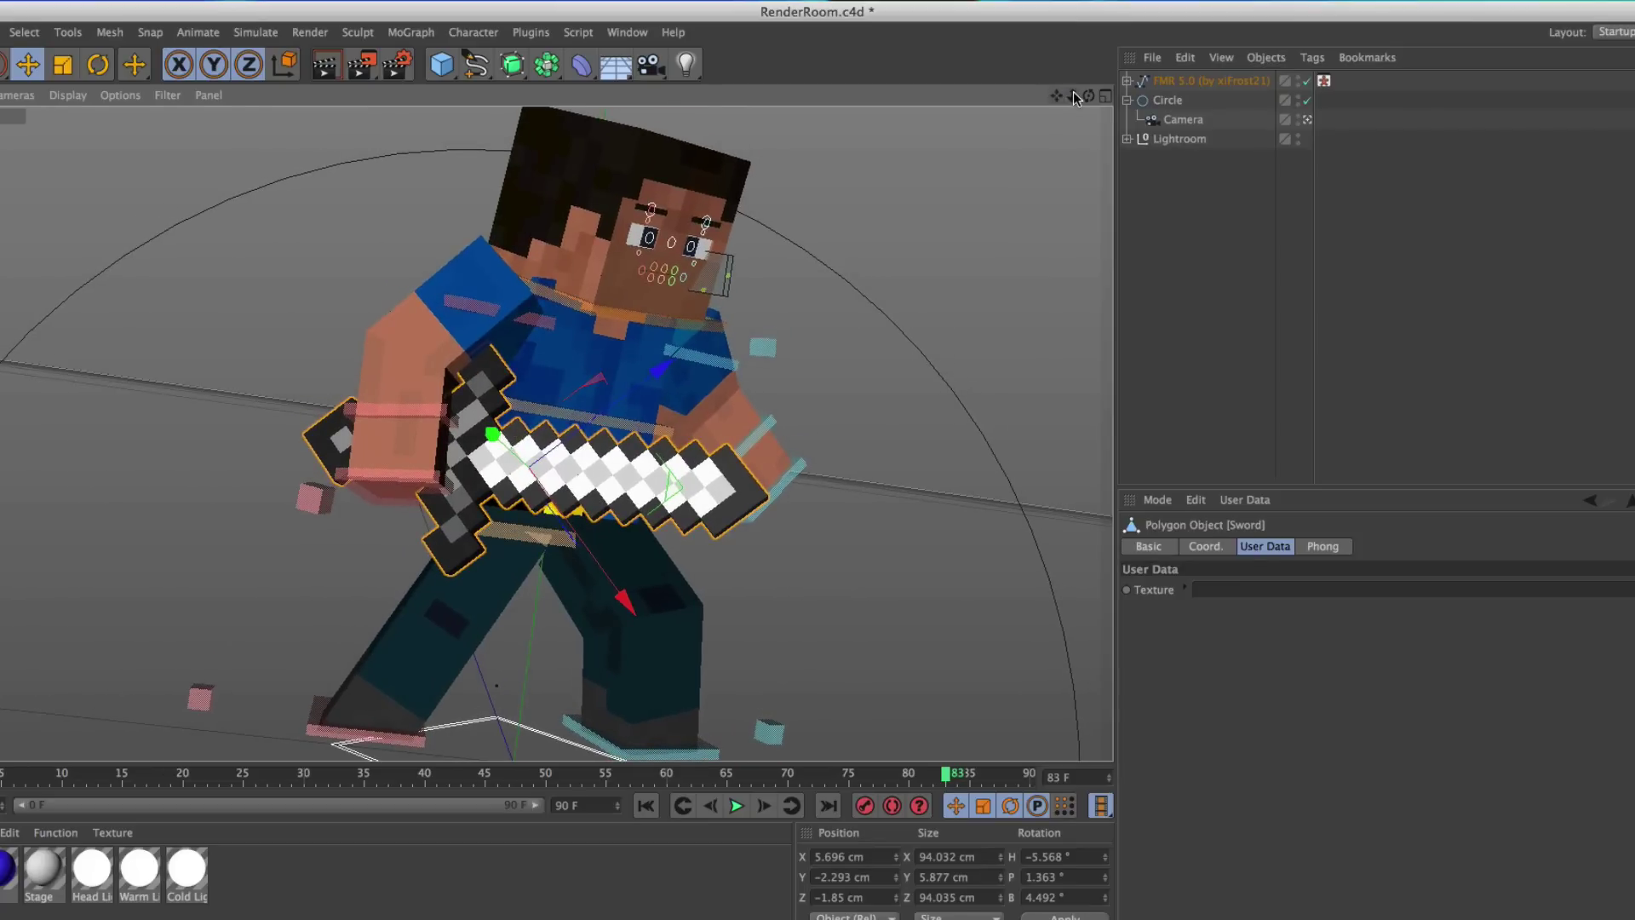
pyautogui.moveTo(1074, 97)
pyautogui.mouseDown()
pyautogui.moveTo(971, 119)
pyautogui.moveTo(869, 112)
pyautogui.moveTo(792, 72)
pyautogui.moveTo(1091, 100)
pyautogui.moveTo(1048, 82)
pyautogui.mouseUp()
pyautogui.click(1223, 83)
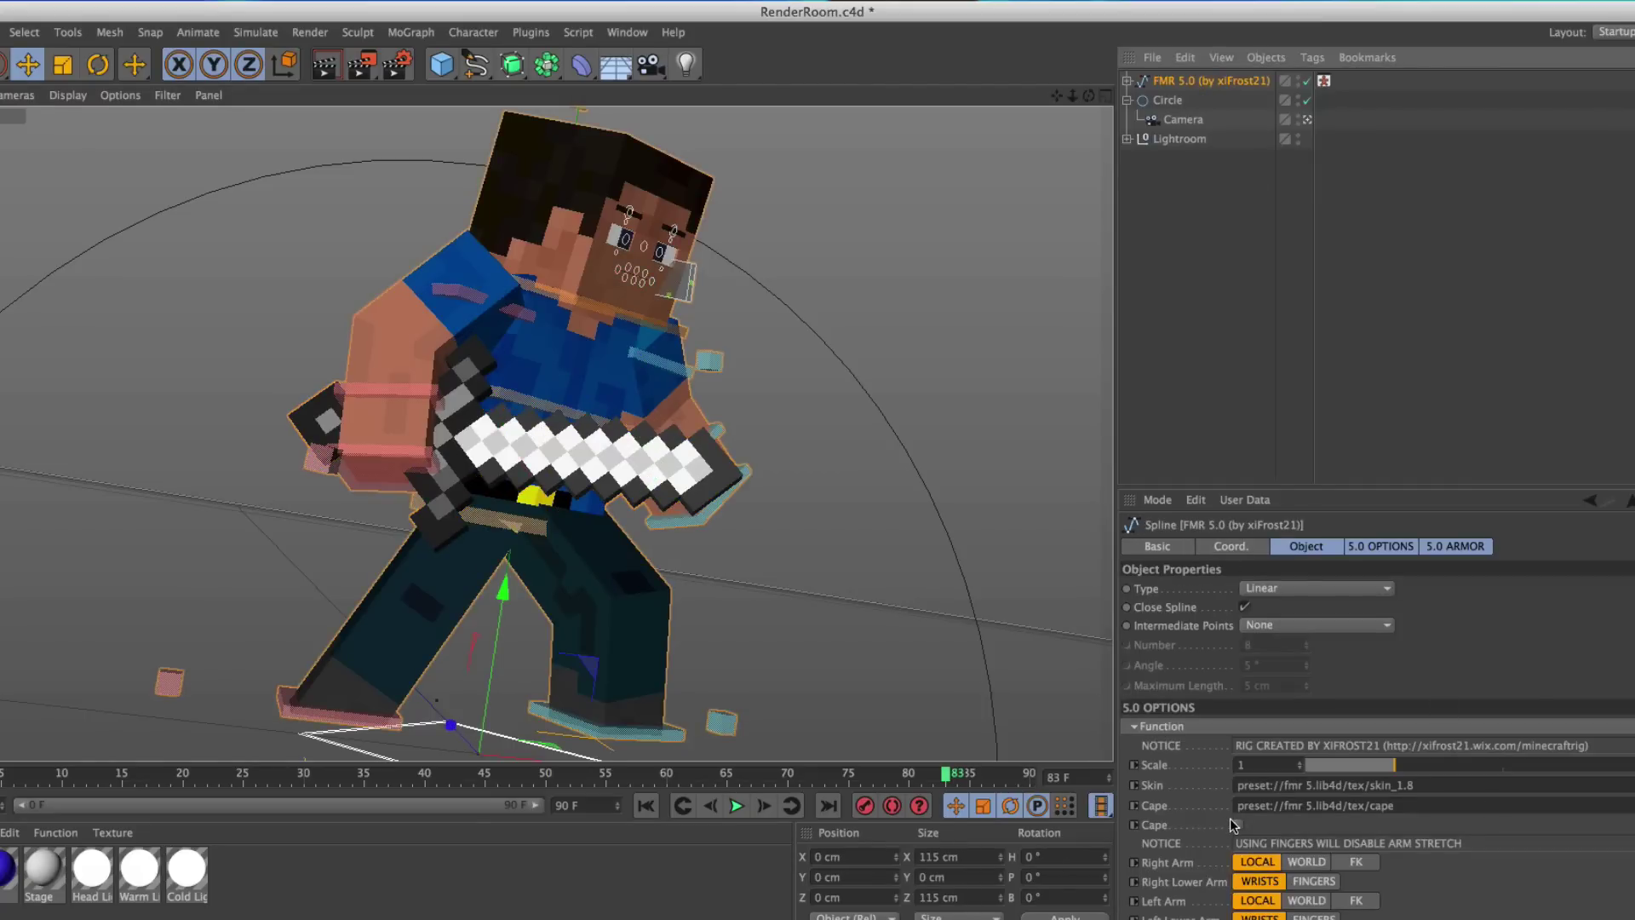
# - Rotate the cape to about P 10.4° and B 15.7° so it swings away from the character's back
pyautogui.click(397, 545)
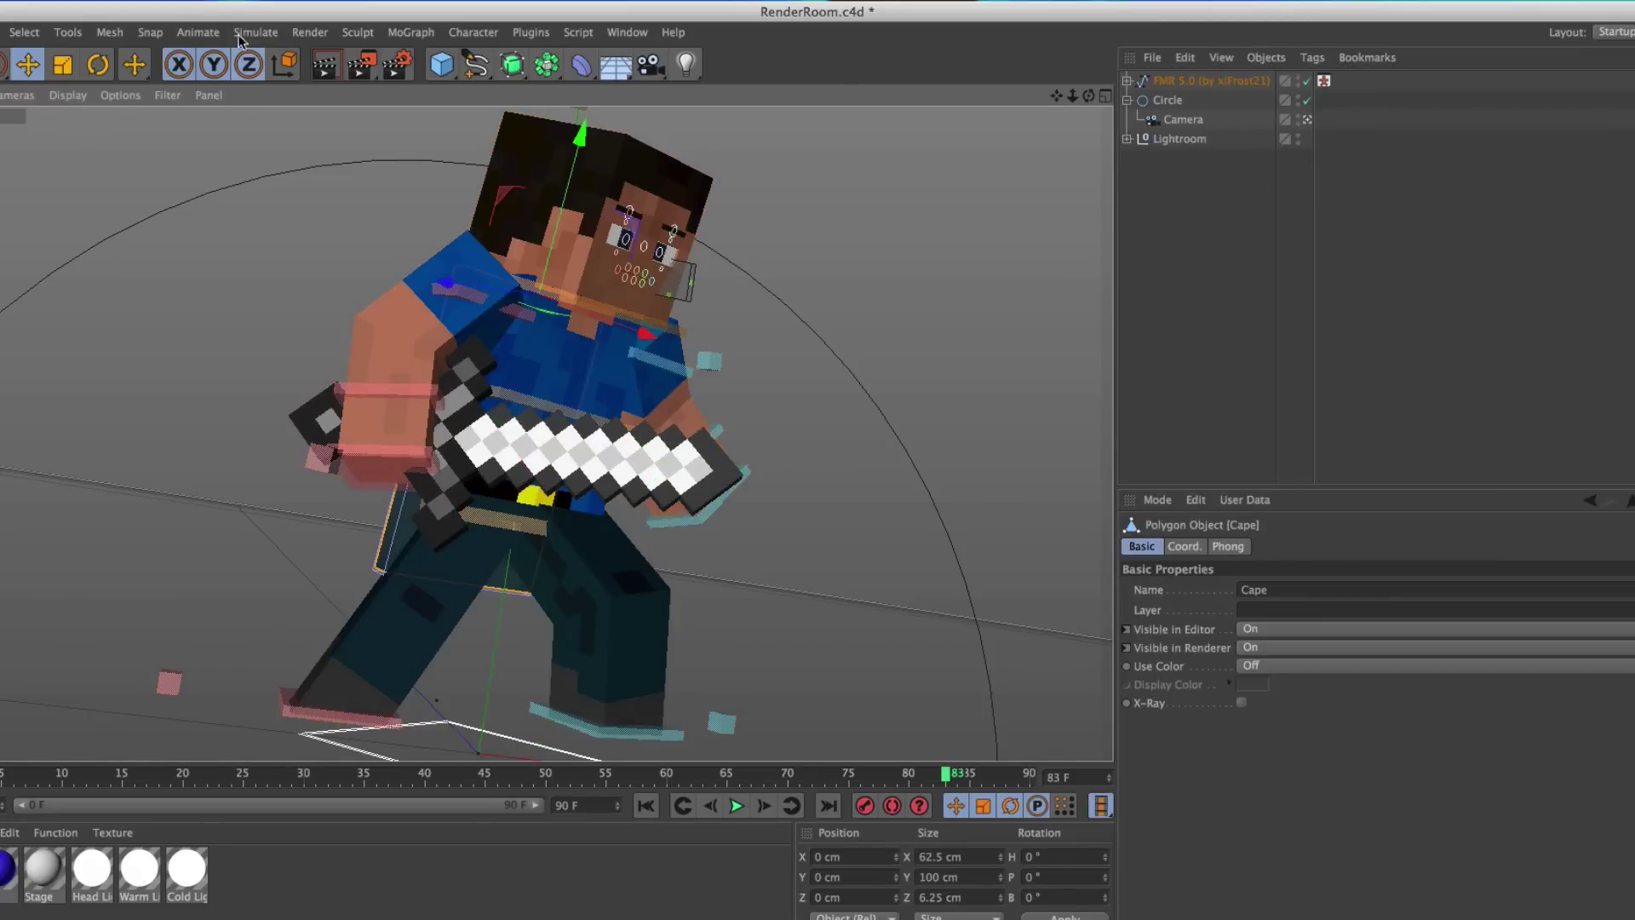
pyautogui.click(98, 64)
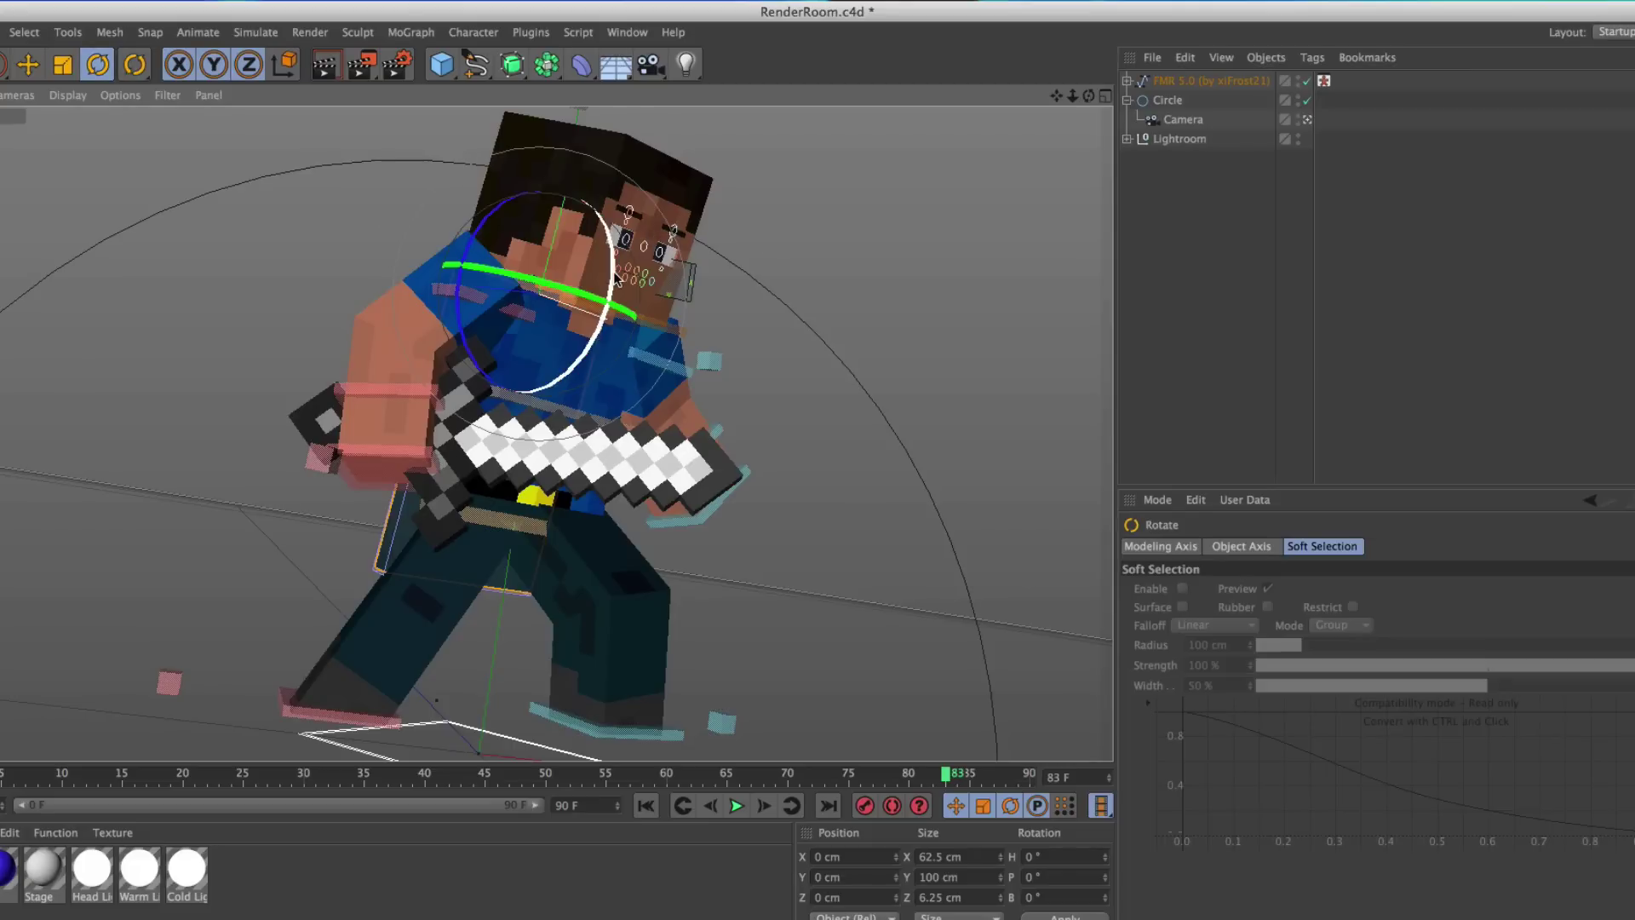
pyautogui.moveTo(598, 260); pyautogui.dragTo(609, 297)
pyautogui.moveTo(494, 259); pyautogui.dragTo(878, 338)
pyautogui.click(878, 338)
# - Bend the cape strongly outward from the character's back using its Bend deformer
pyautogui.moveTo(1090, 98); pyautogui.dragTo(1069, 99)
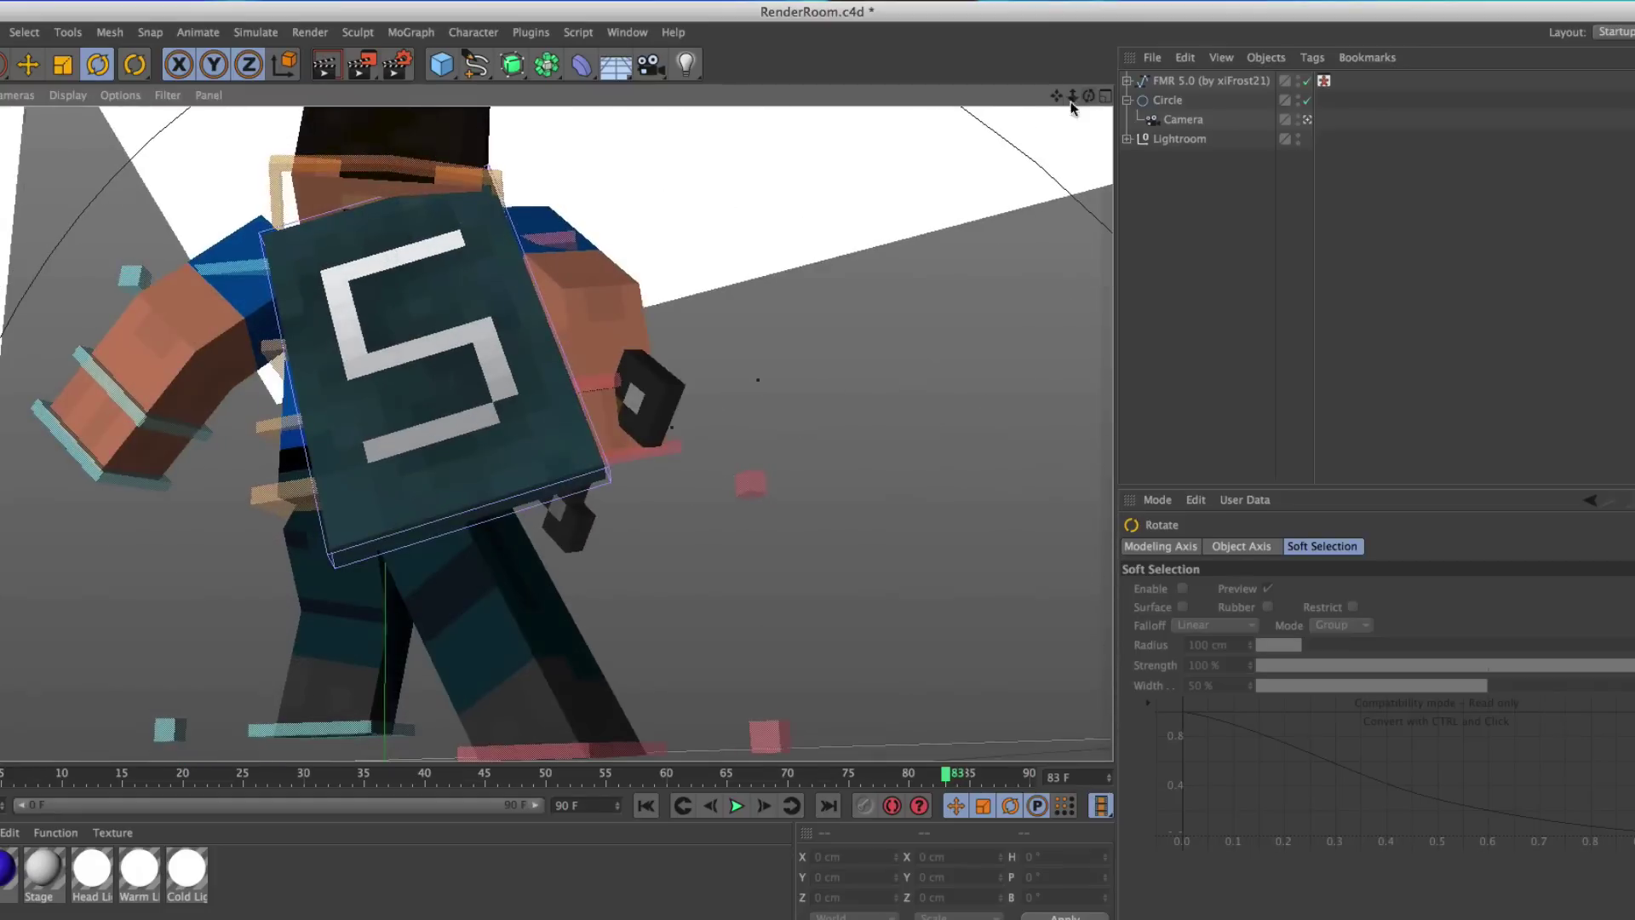
pyautogui.click(607, 491)
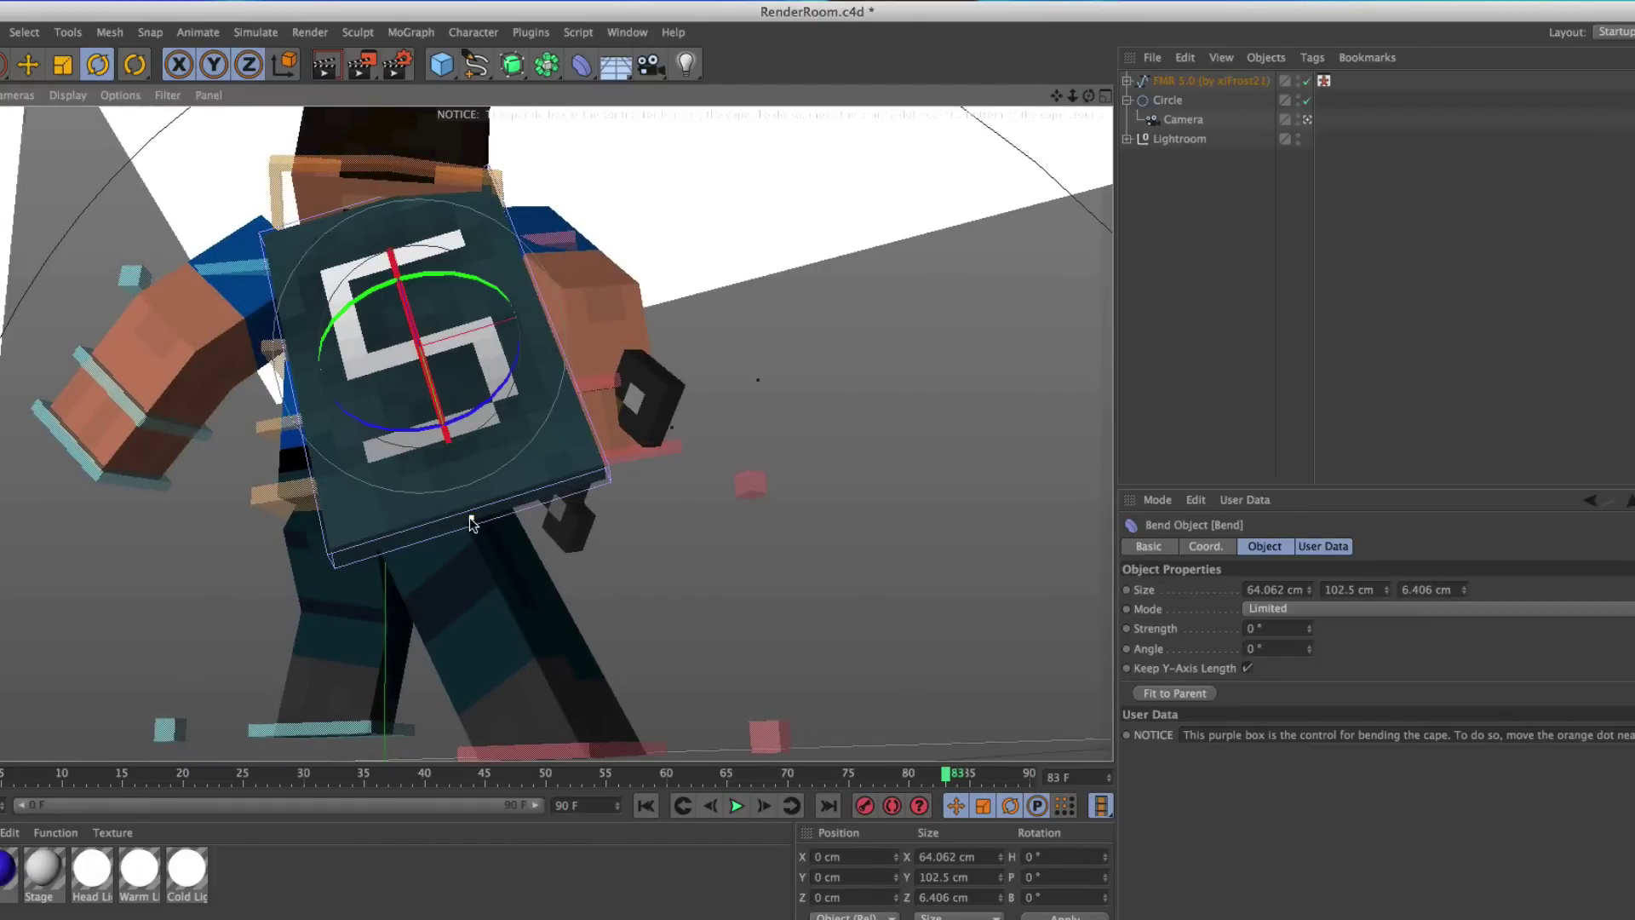
pyautogui.moveTo(472, 523); pyautogui.dragTo(588, 380)
pyautogui.click(836, 335)
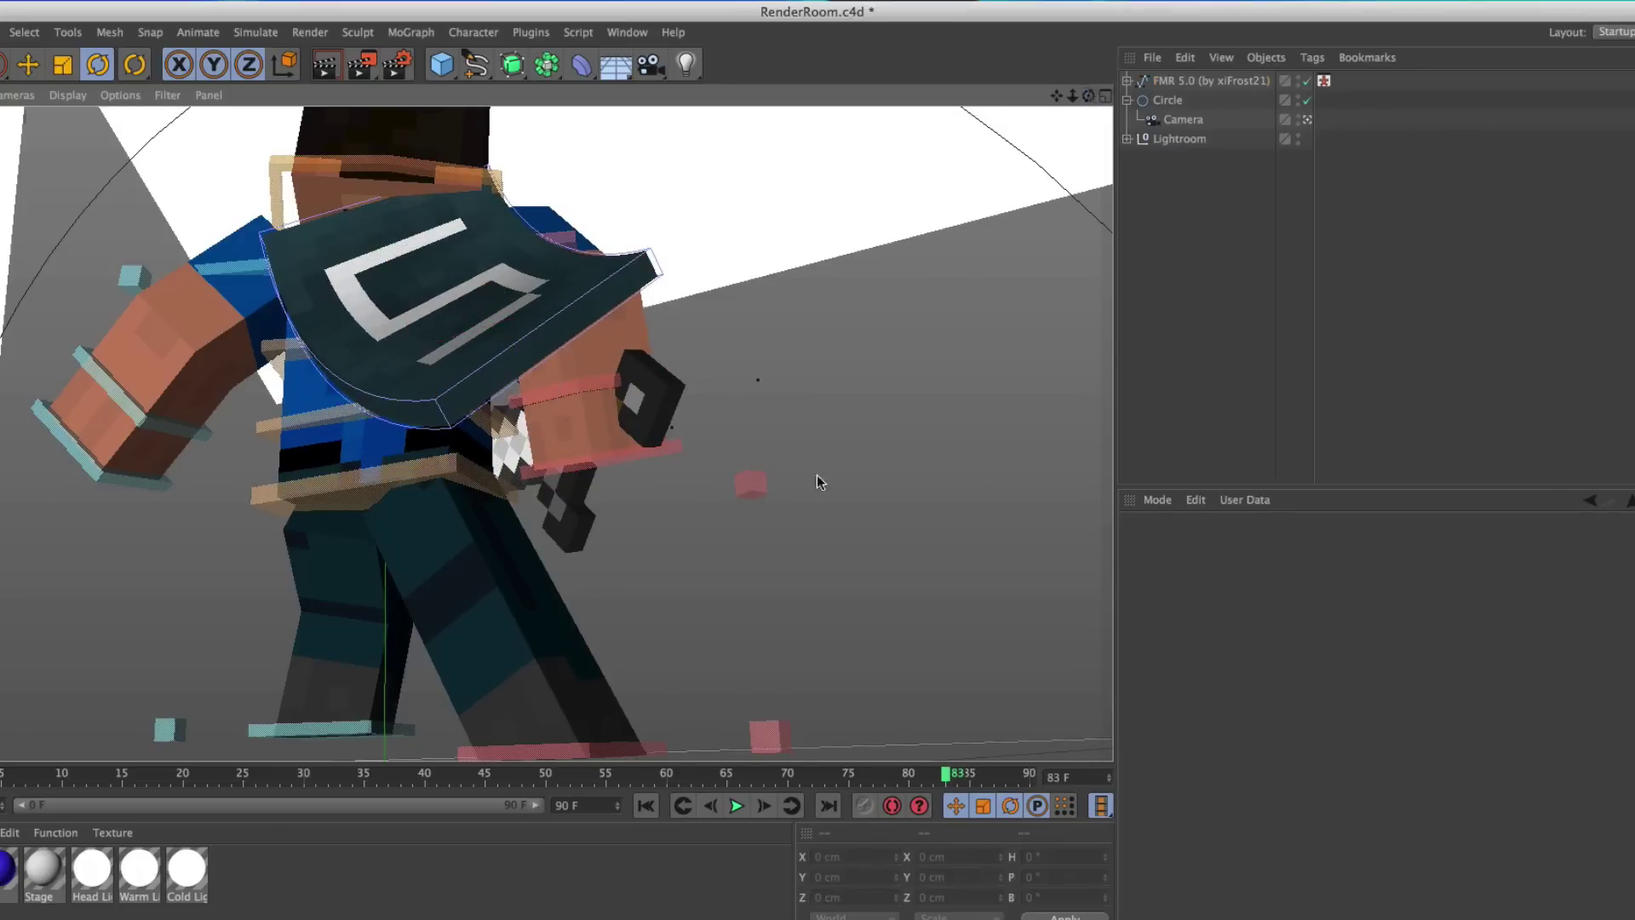
# - Scale the bent cape up uniformly to about 89 × 143 × 8.9 cm
pyautogui.keyDown('alt'); pyautogui.moveTo(818, 483); pyautogui.dragTo(596, 490); pyautogui.keyUp('alt')
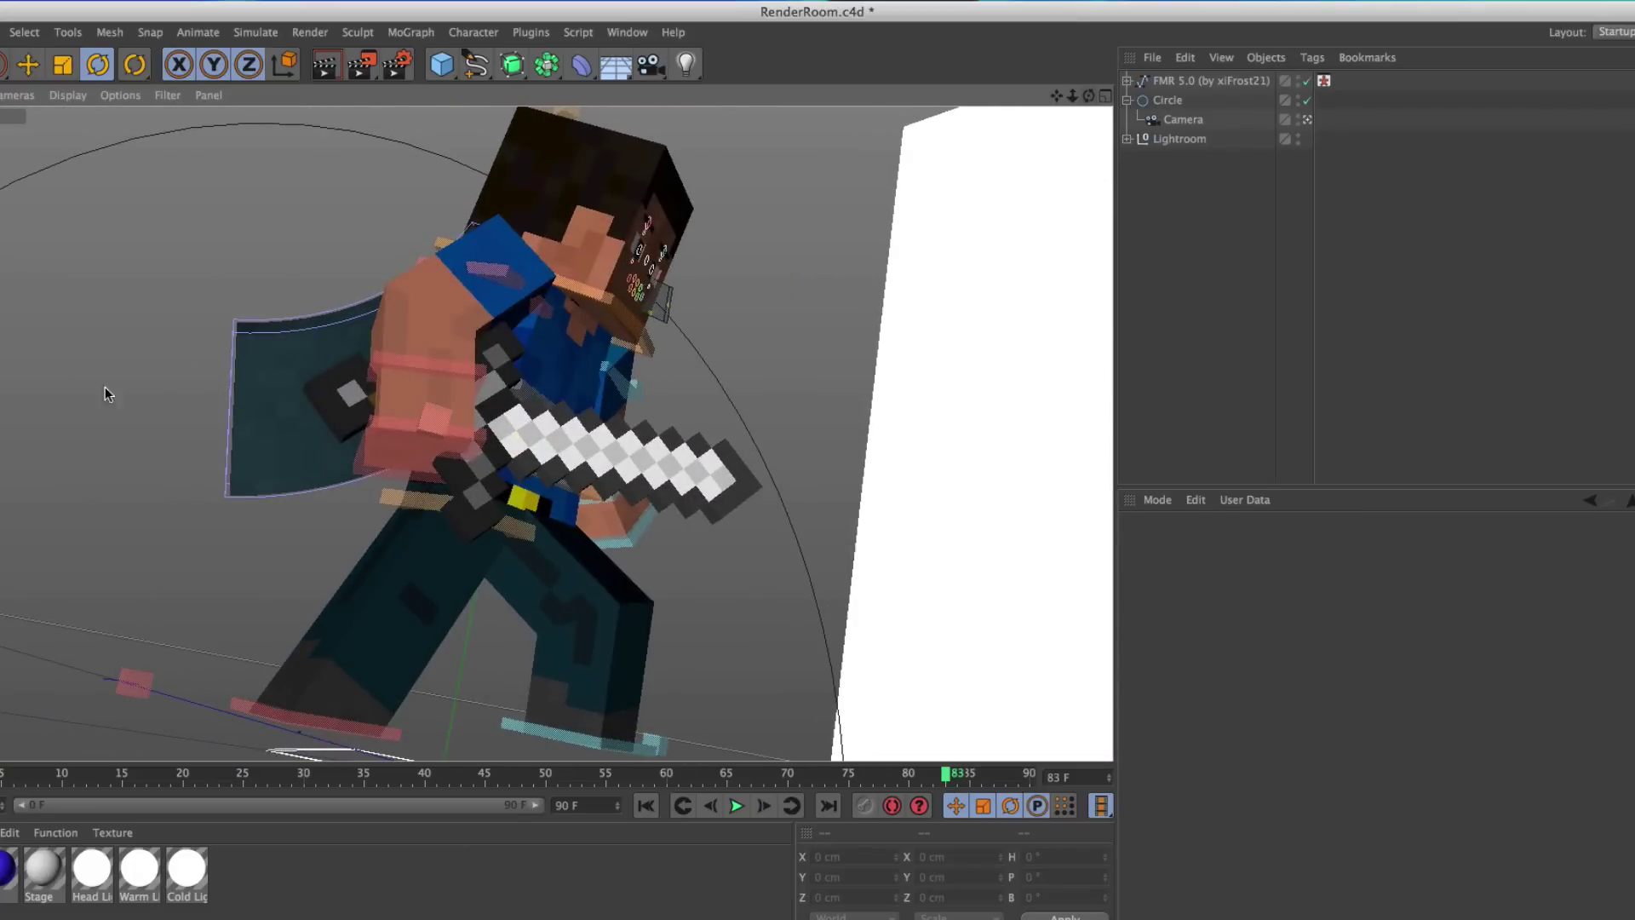
pyautogui.click(269, 404)
pyautogui.press('e')
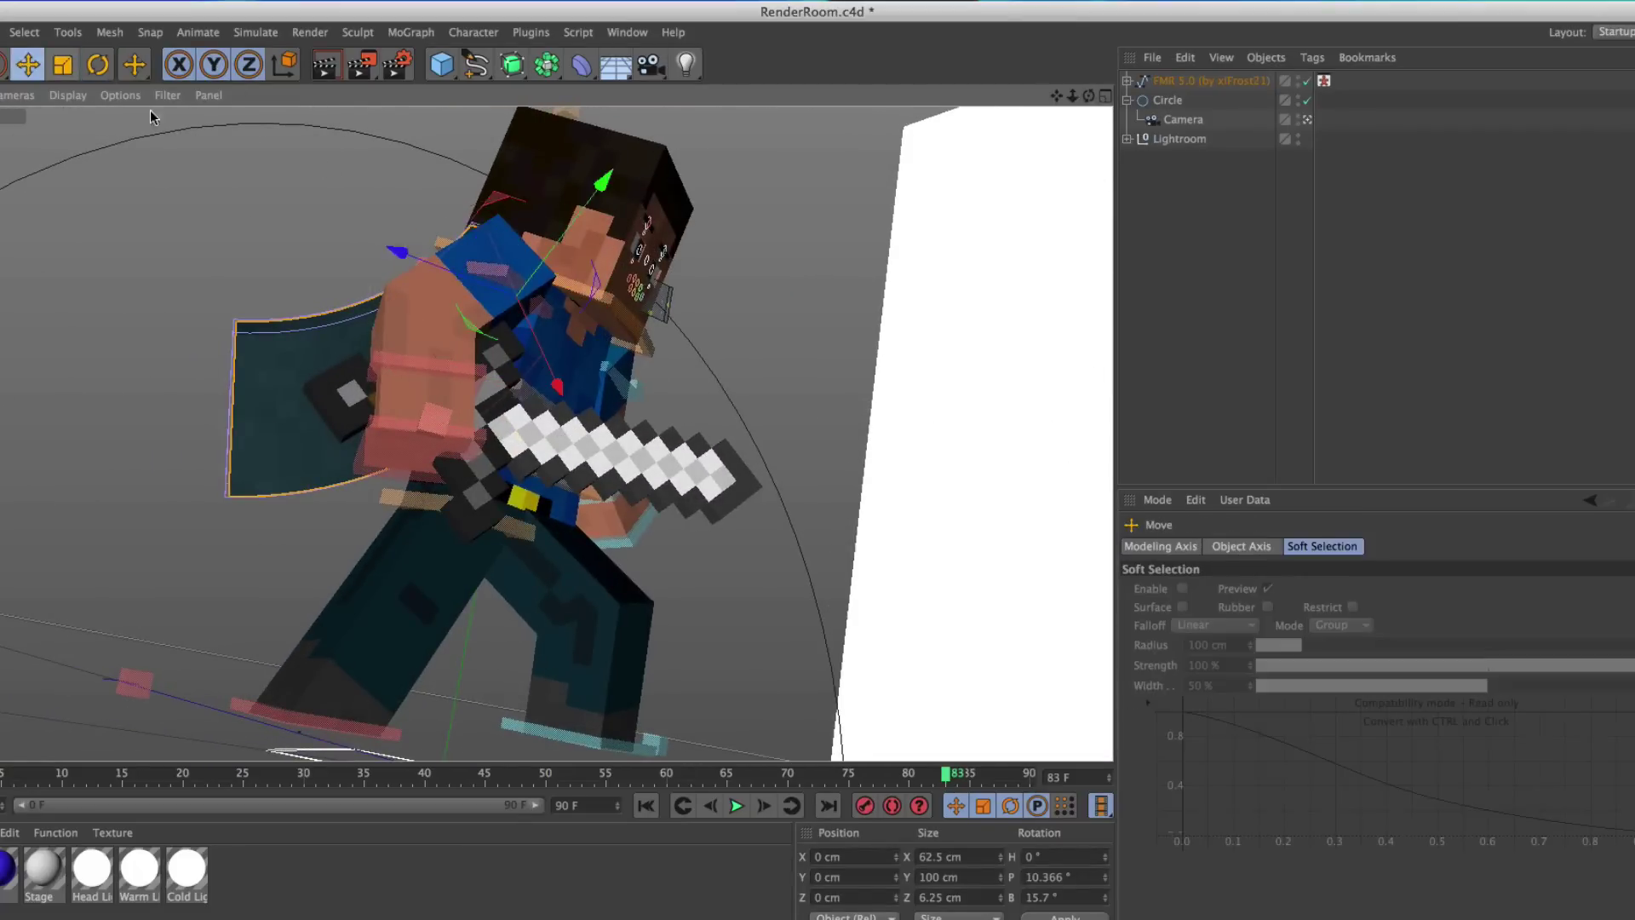
pyautogui.press('t')
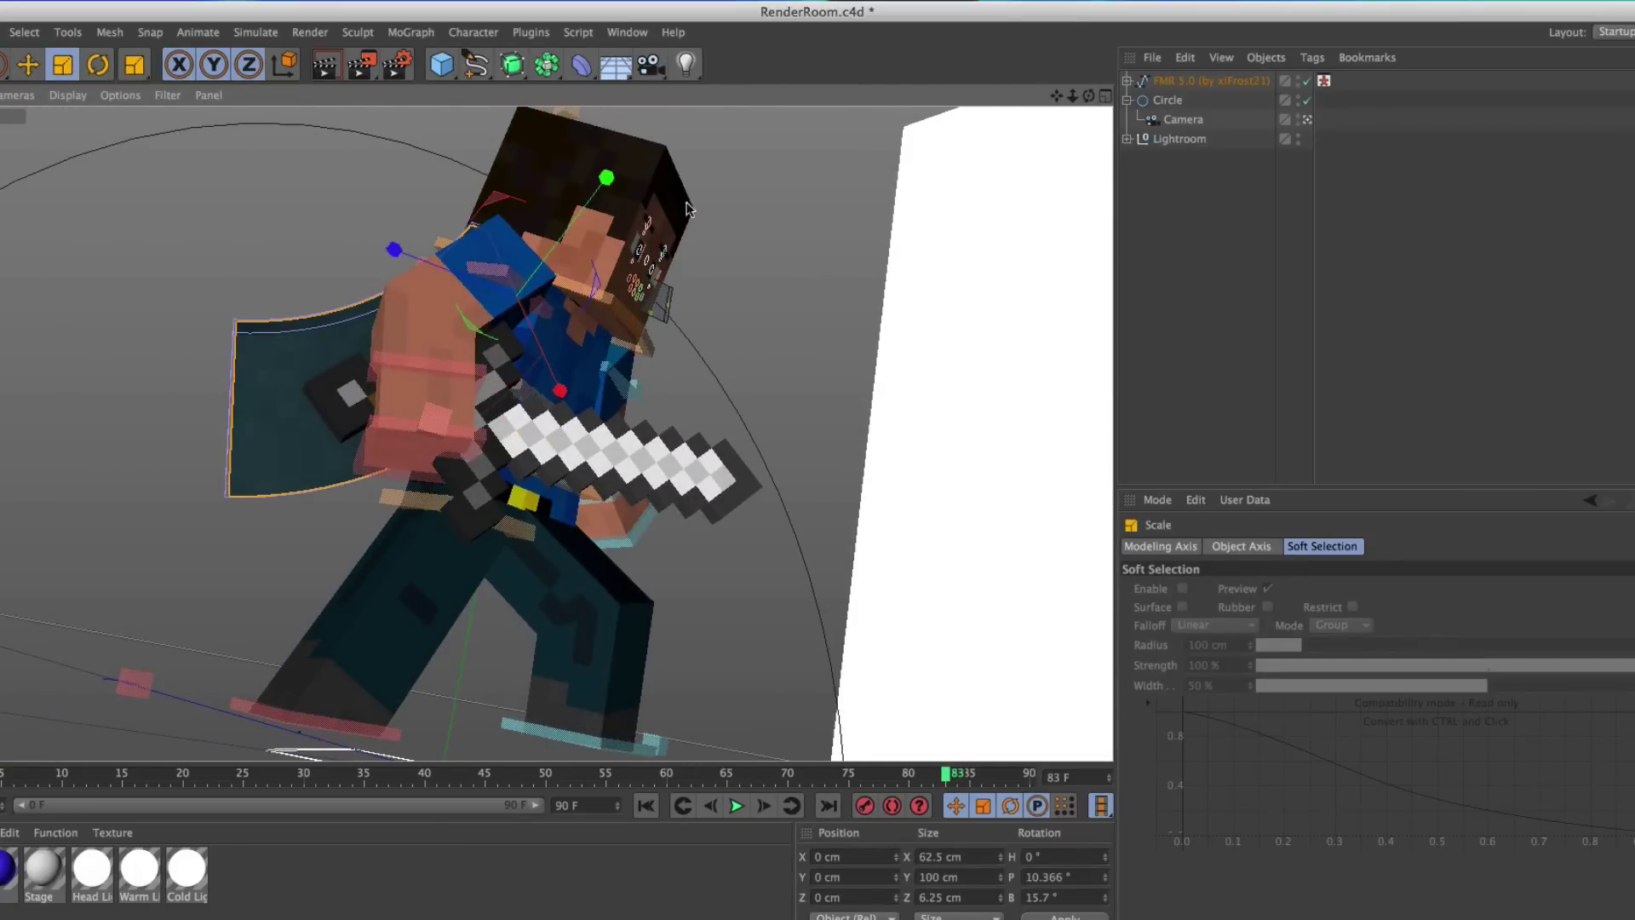
pyautogui.moveTo(690, 209); pyautogui.dragTo(980, 128)
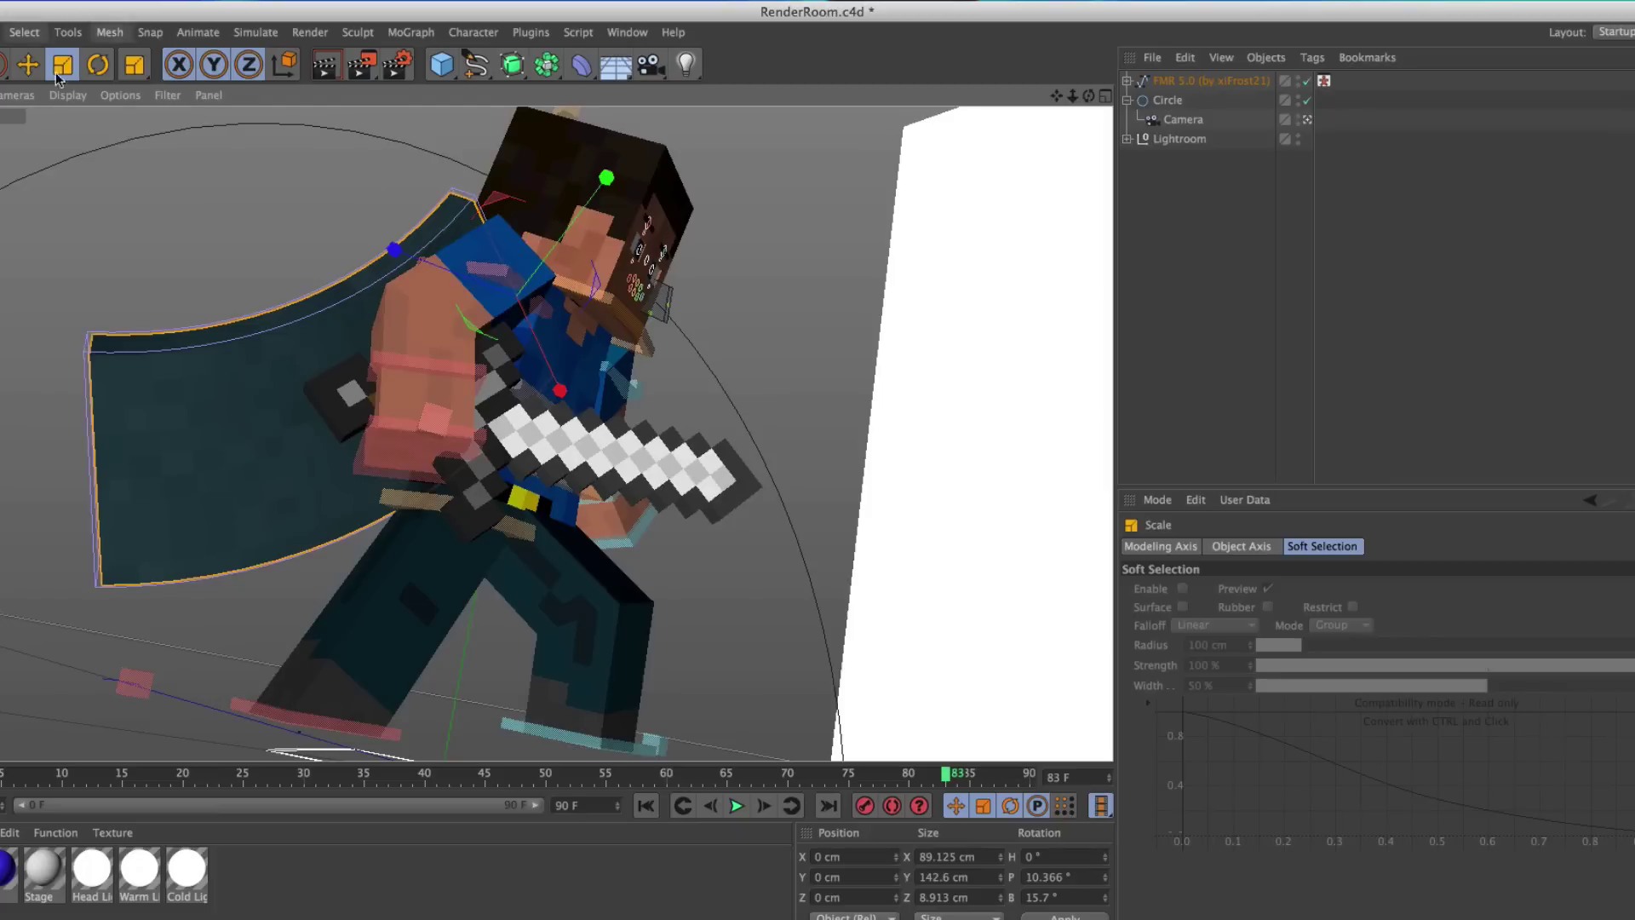
# - Move the cape to about X 6.3, Y -8.1, Z -8.0 cm and frame the character from the front
pyautogui.press('e')
pyautogui.moveTo(268, 322); pyautogui.dragTo(293, 360)
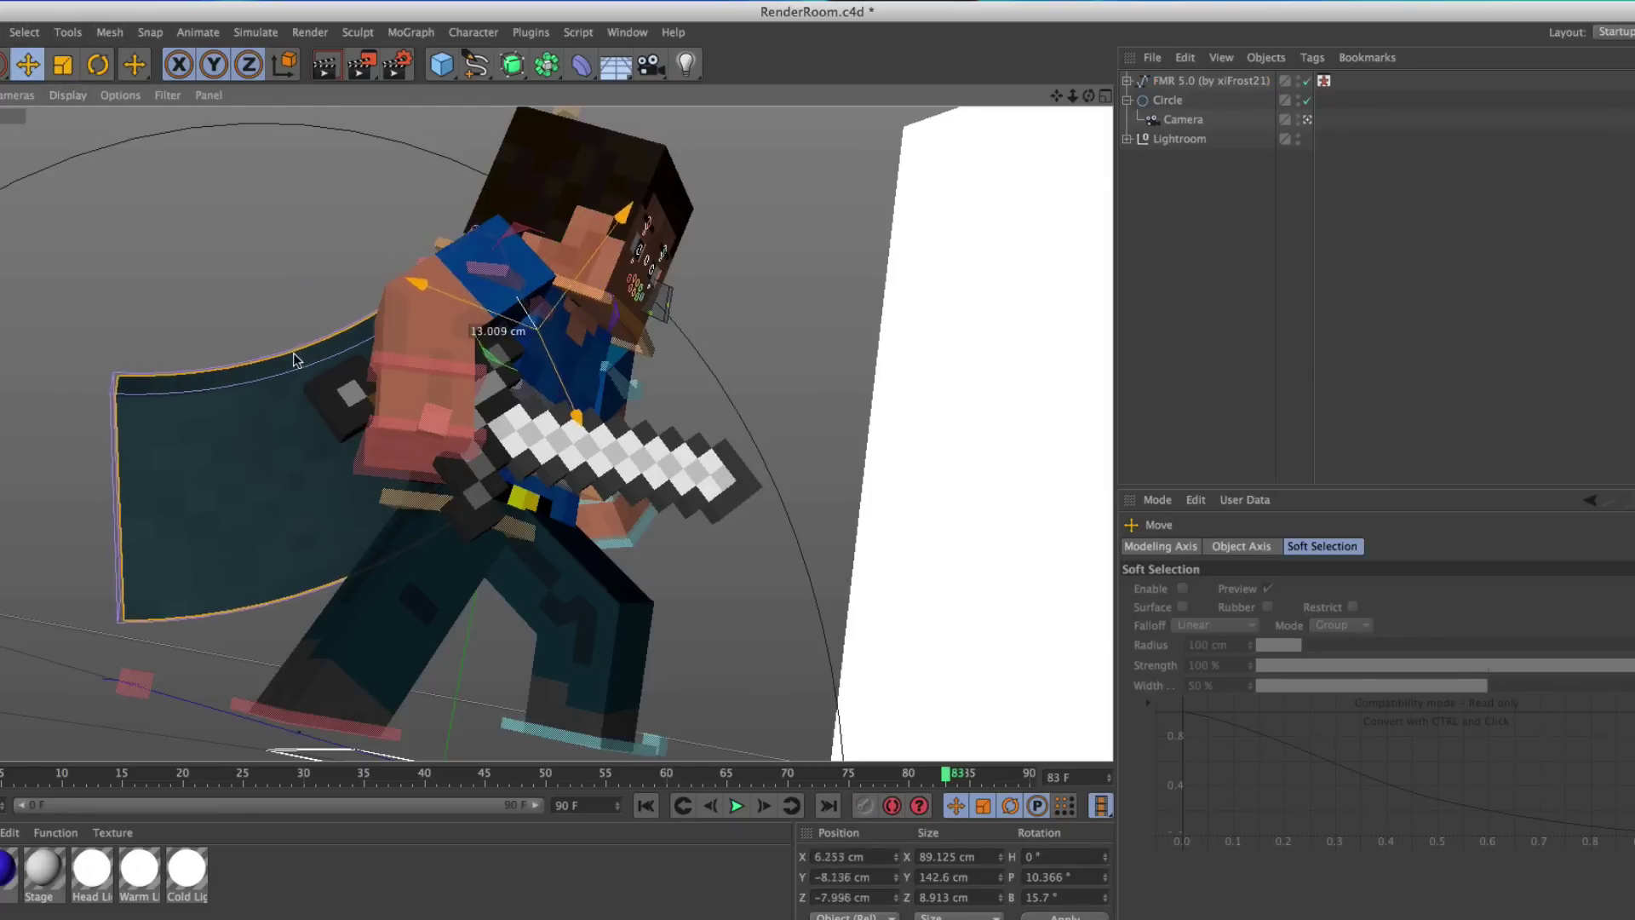
pyautogui.click(979, 232)
pyautogui.moveTo(1089, 94); pyautogui.dragTo(1009, 101)
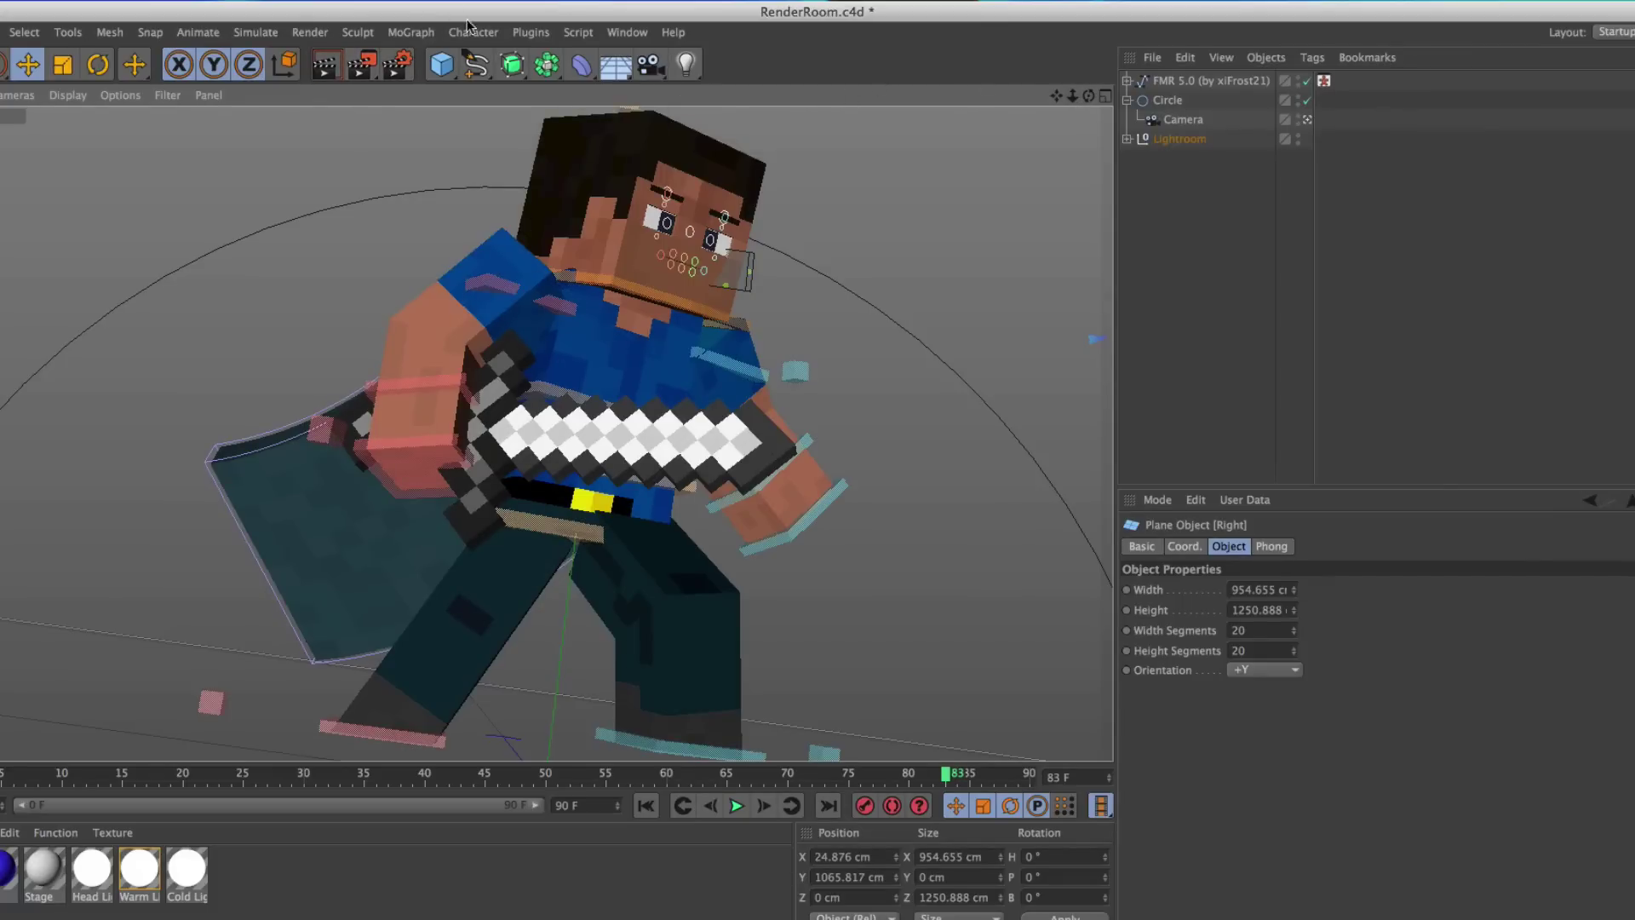
# - Render the posed character to the Picture Viewer
pyautogui.click(366, 62)
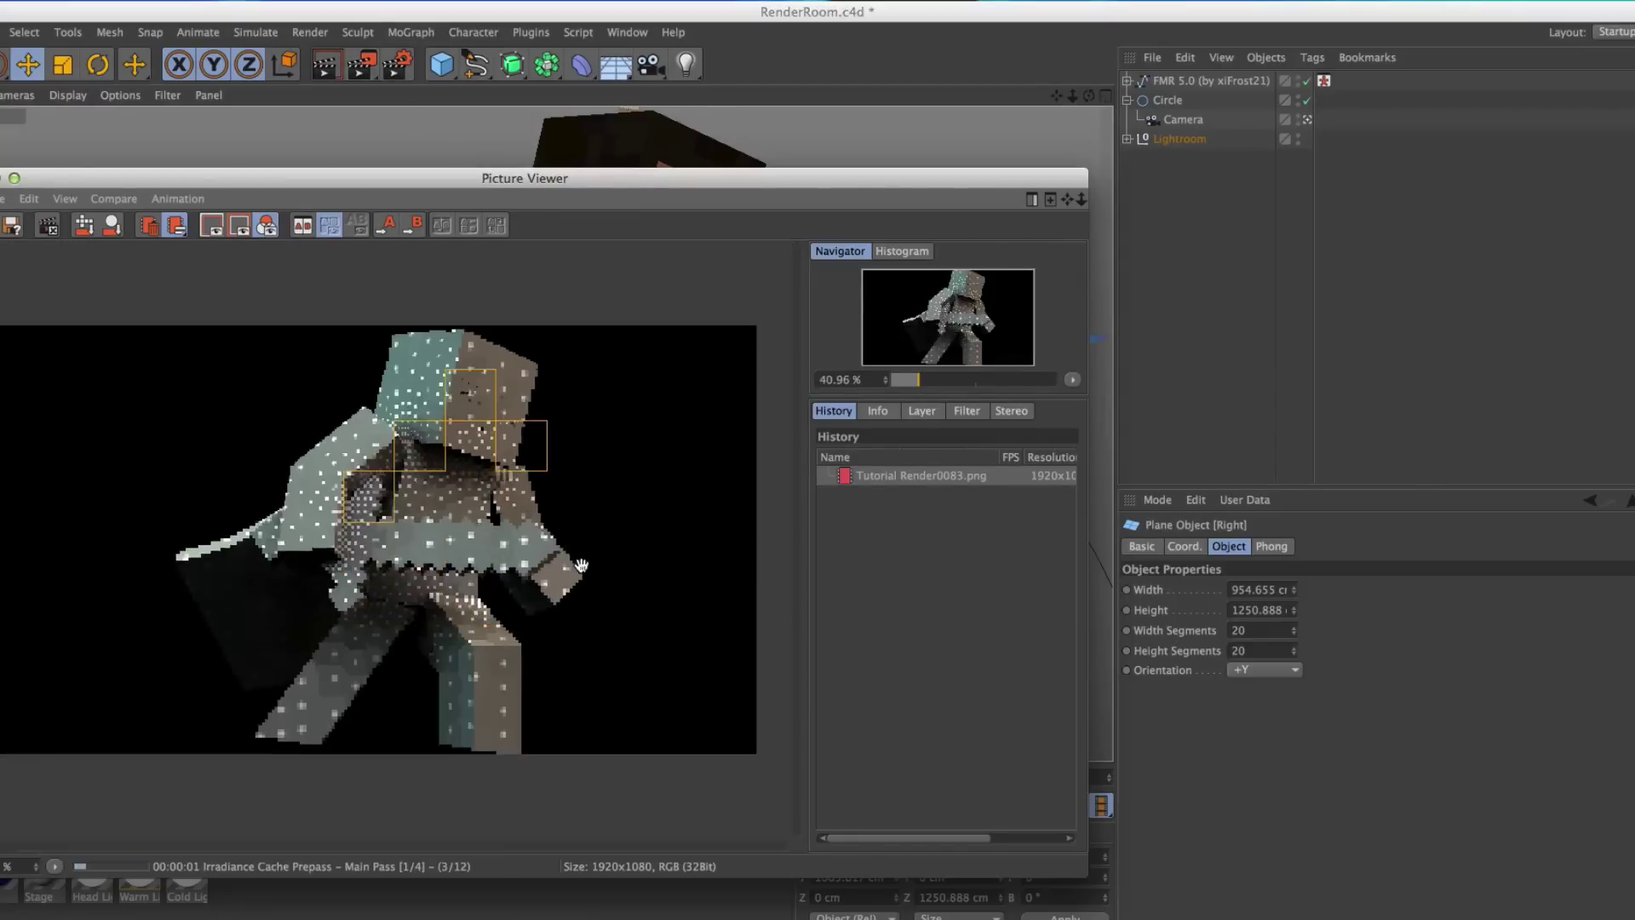
pyautogui.moveTo(777, 174); pyautogui.dragTo(691, 135)
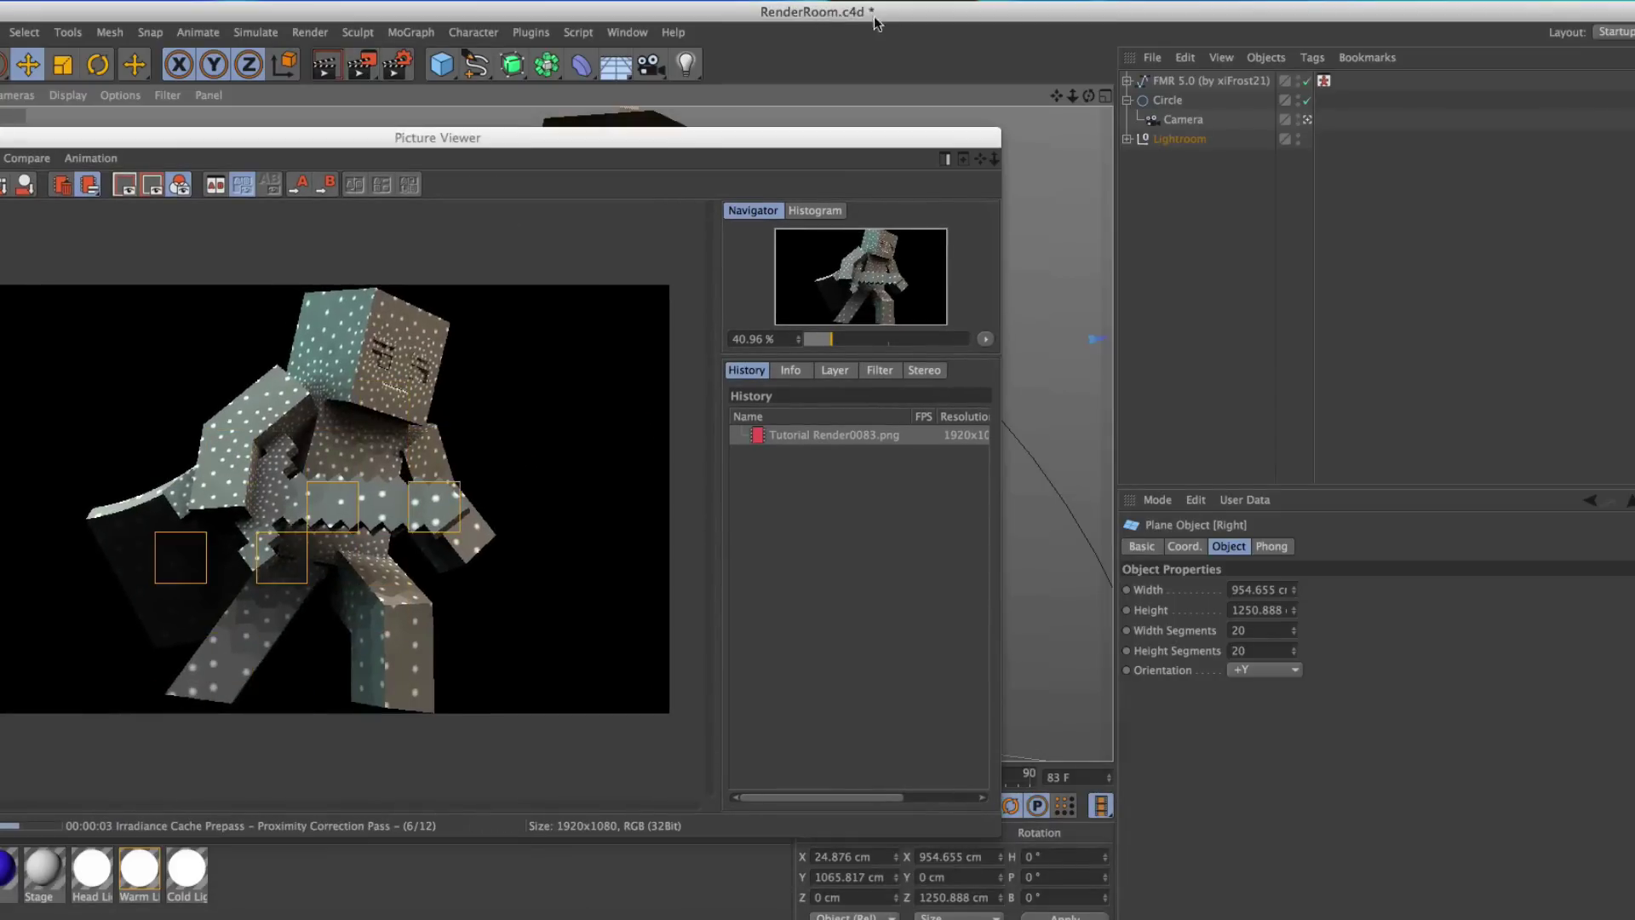
# - Browse the Downloads folder for a skin texture for the FMR 5.0 rig, and cancel the selection
pyautogui.click(1209, 81)
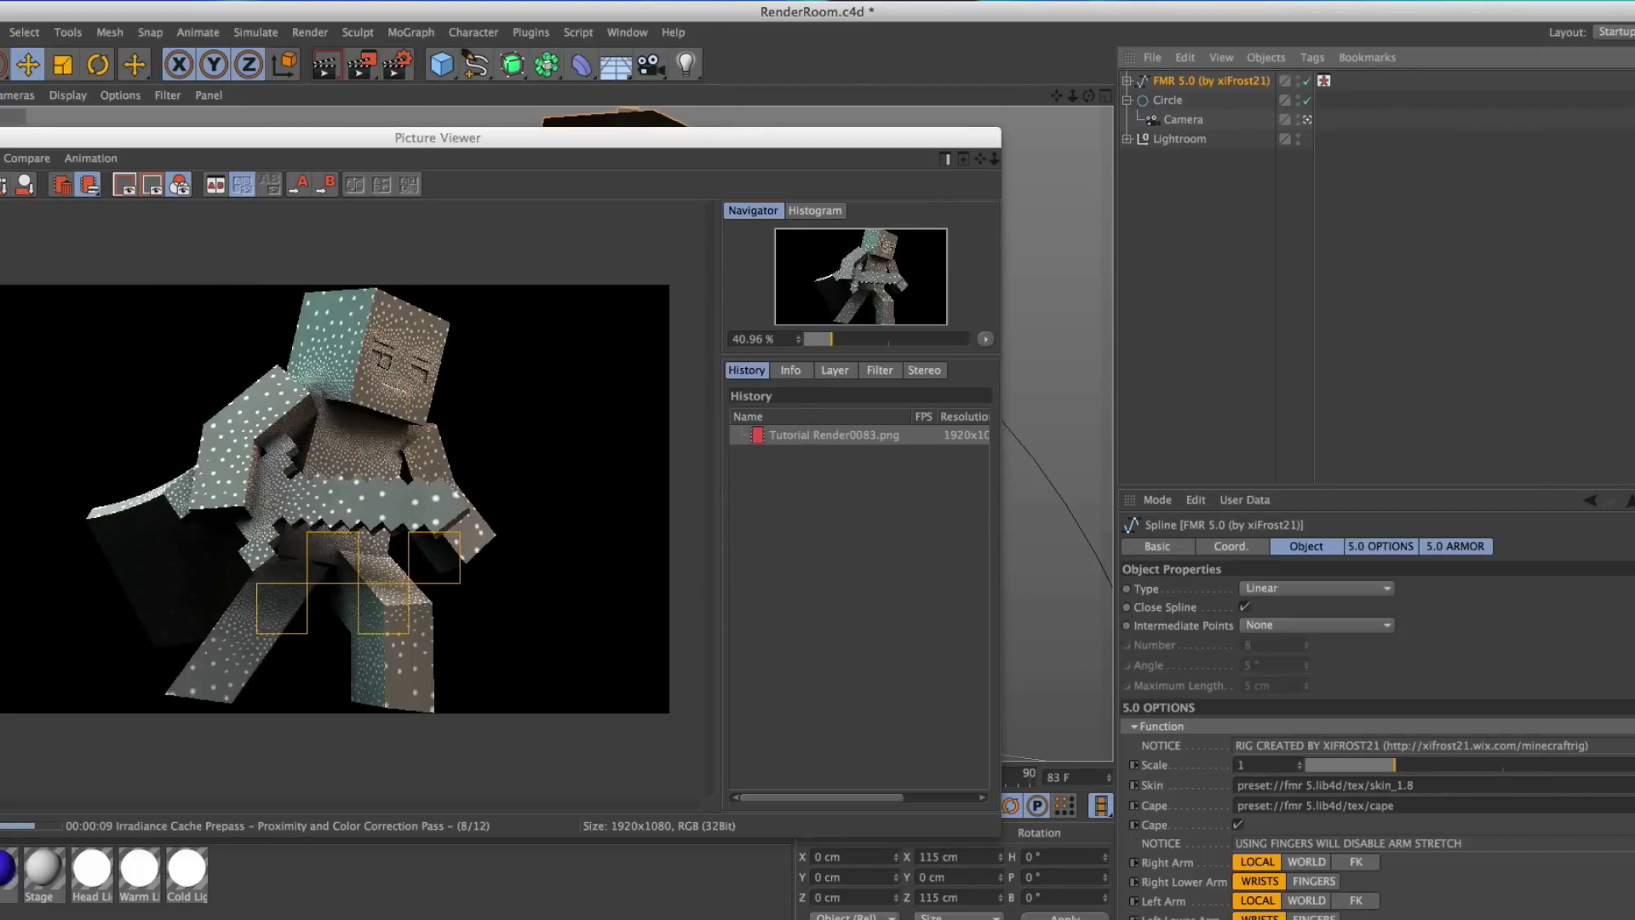
pyautogui.click(1633, 786)
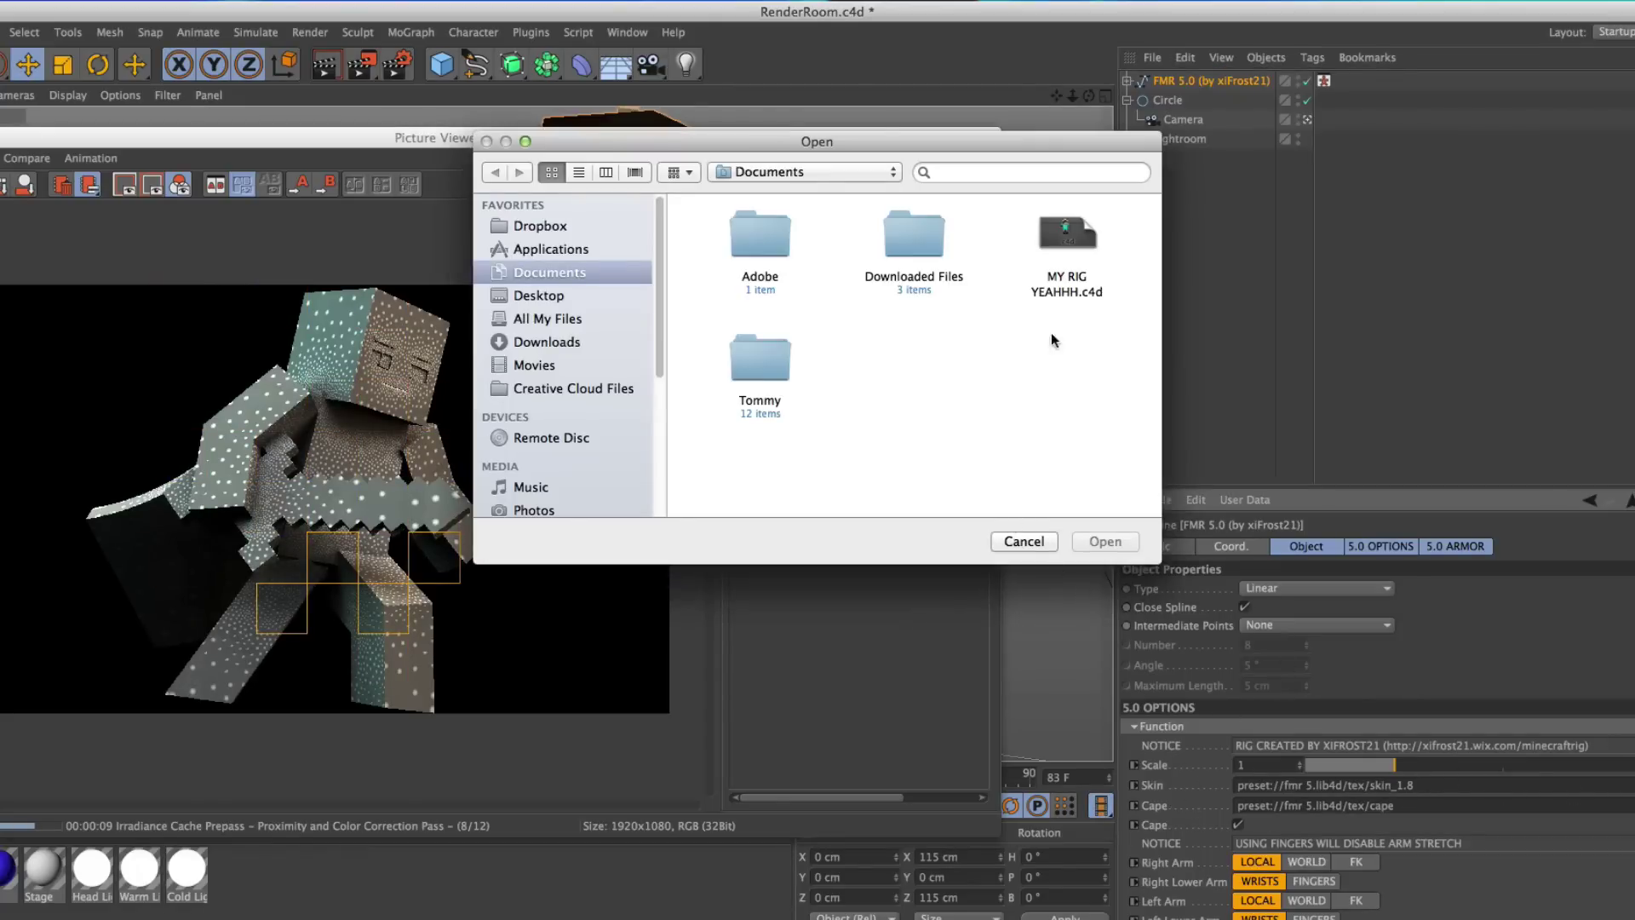
pyautogui.click(550, 341)
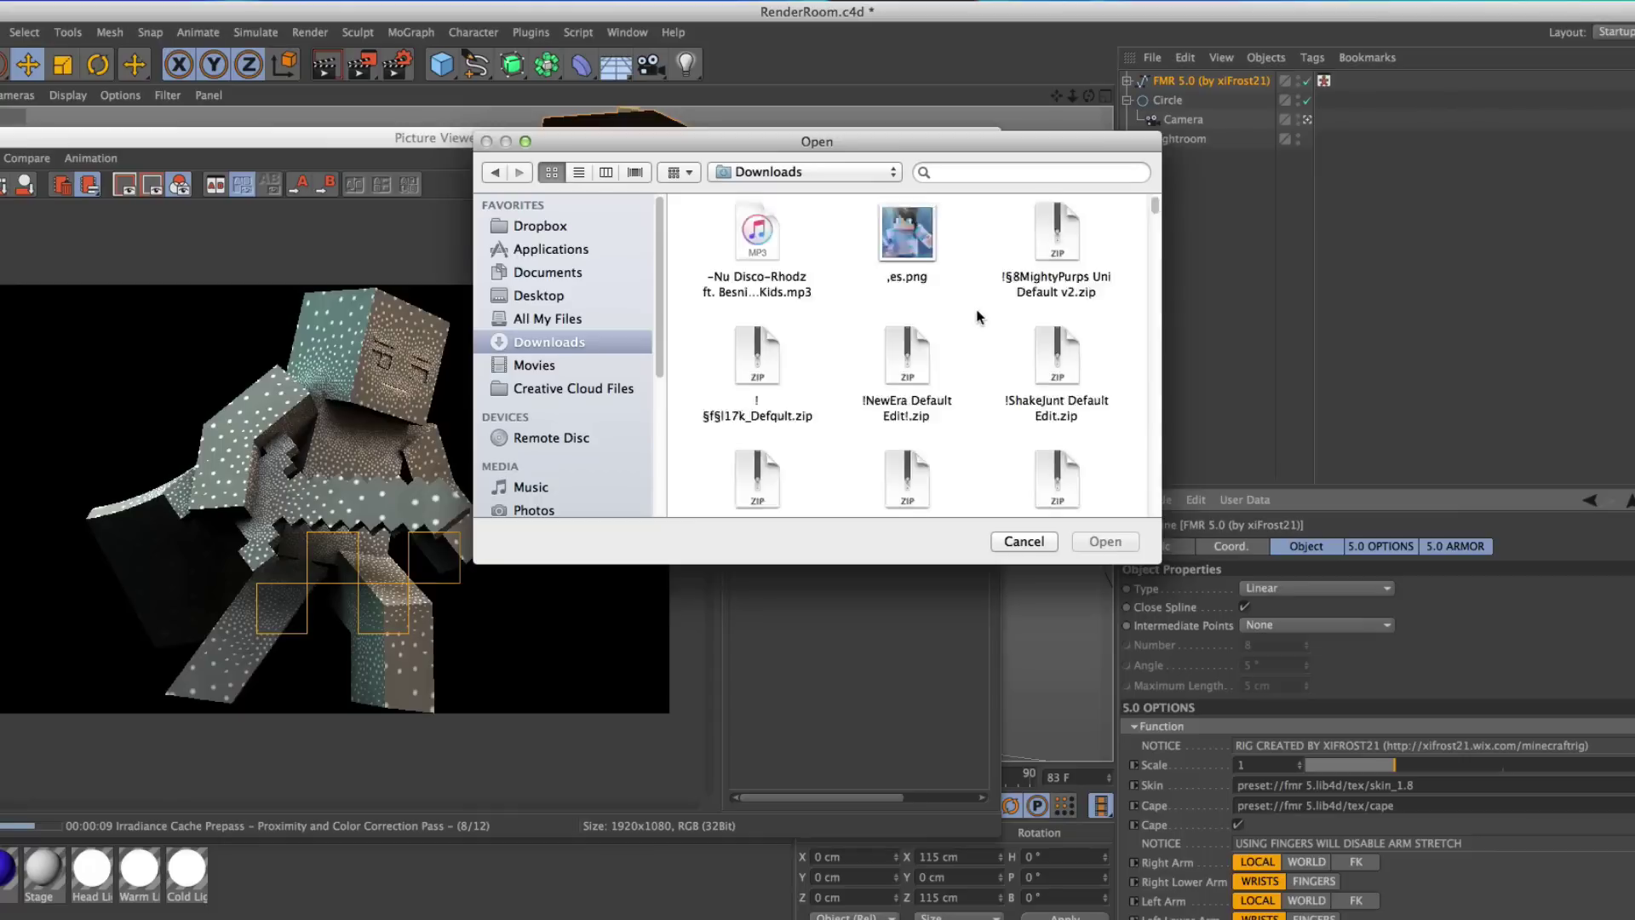
pyautogui.scroll(-15, 1019, 319)
pyautogui.scroll(-5, 1020, 319)
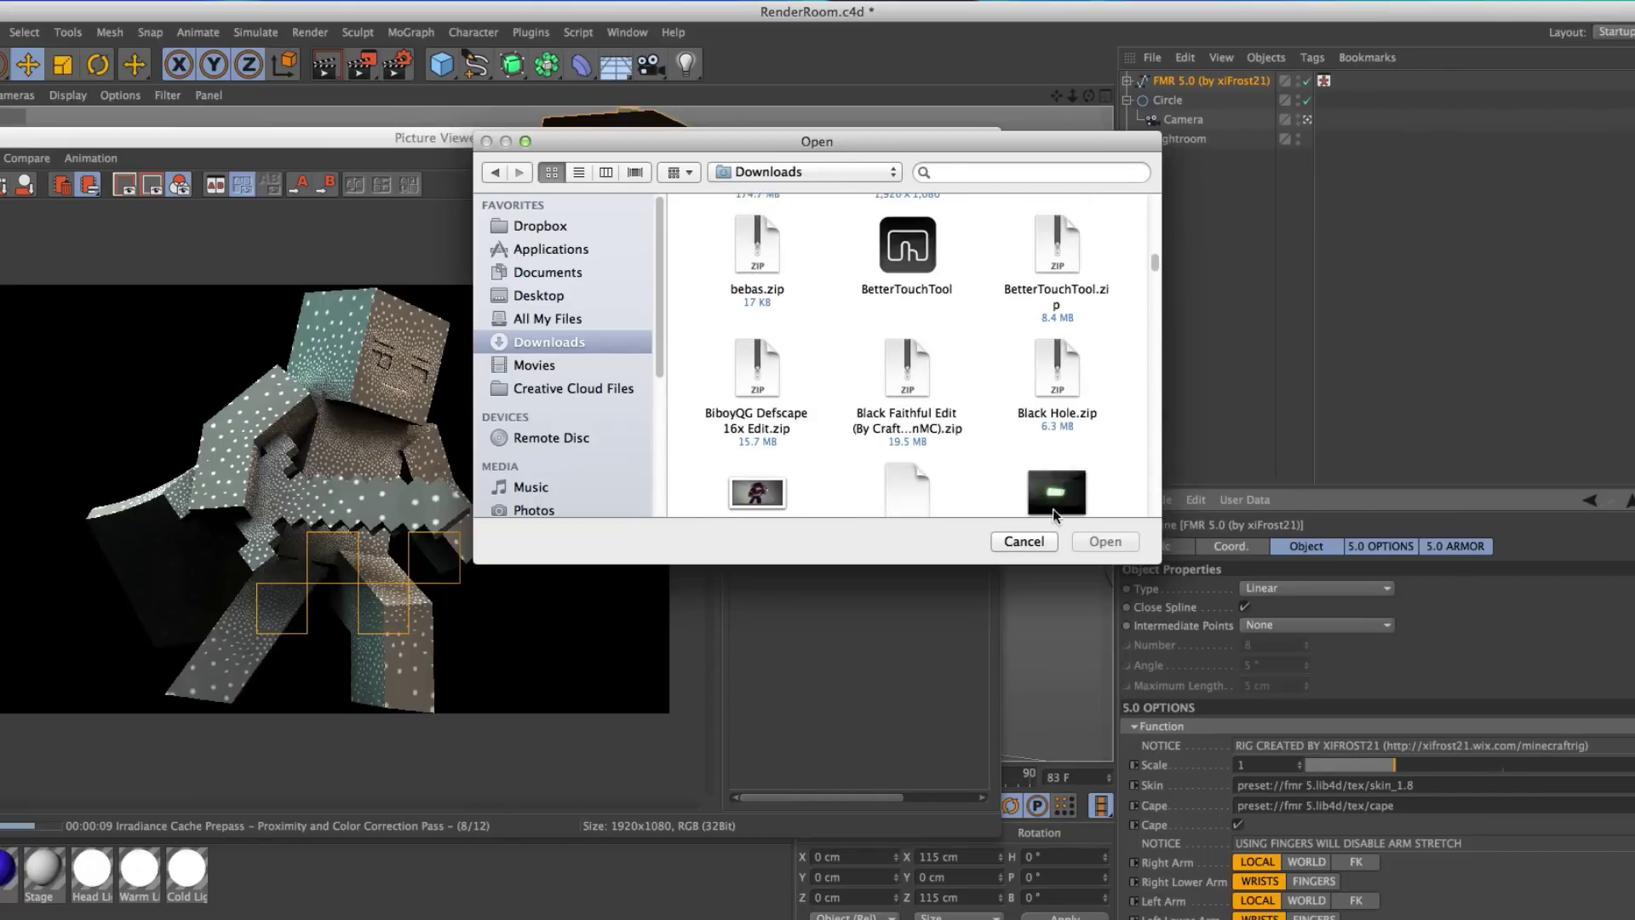
pyautogui.click(1031, 542)
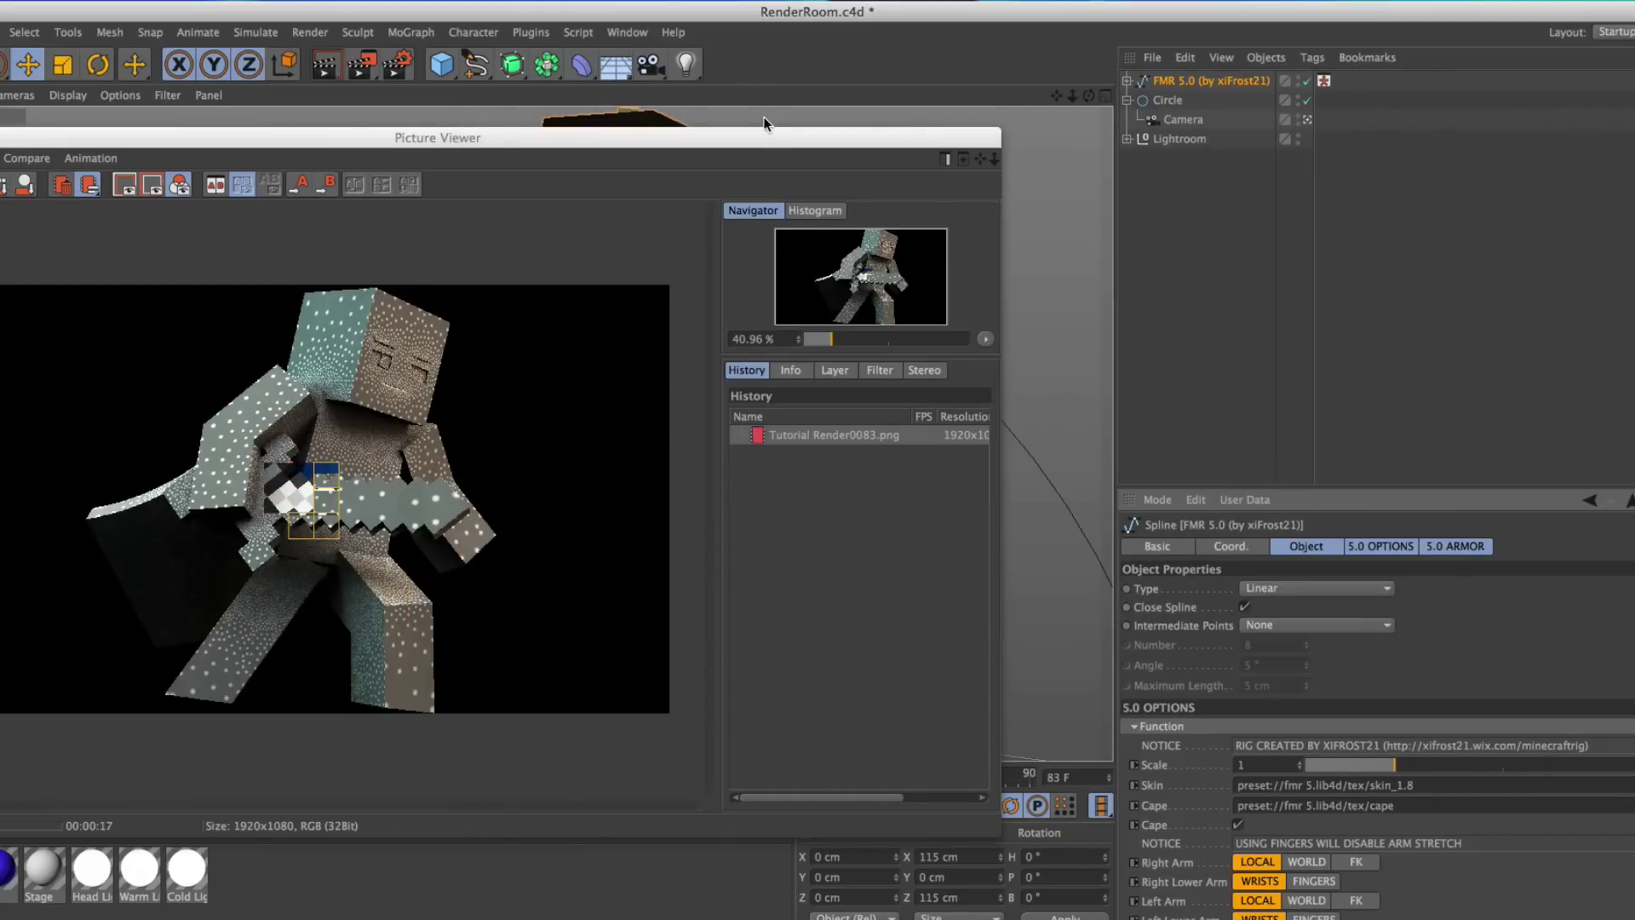
# - Minimize the Picture Viewer and the Cinema 4D window to reach the desktop
pyautogui.moveTo(771, 130); pyautogui.dragTo(1142, 83)
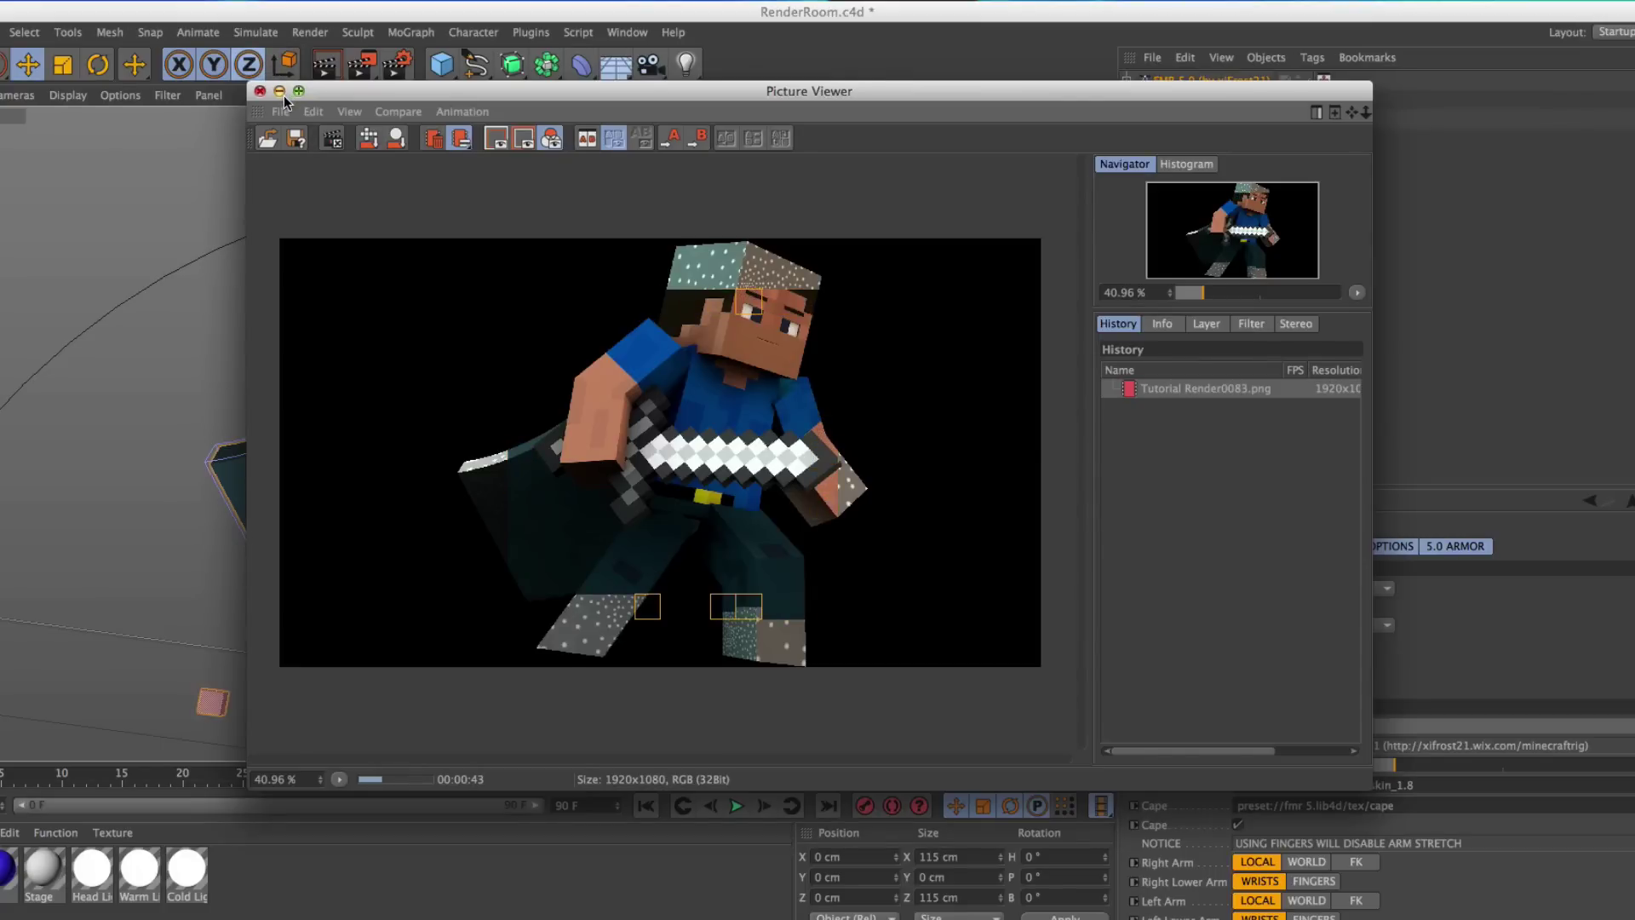
pyautogui.click(279, 90)
pyautogui.press('super+m')
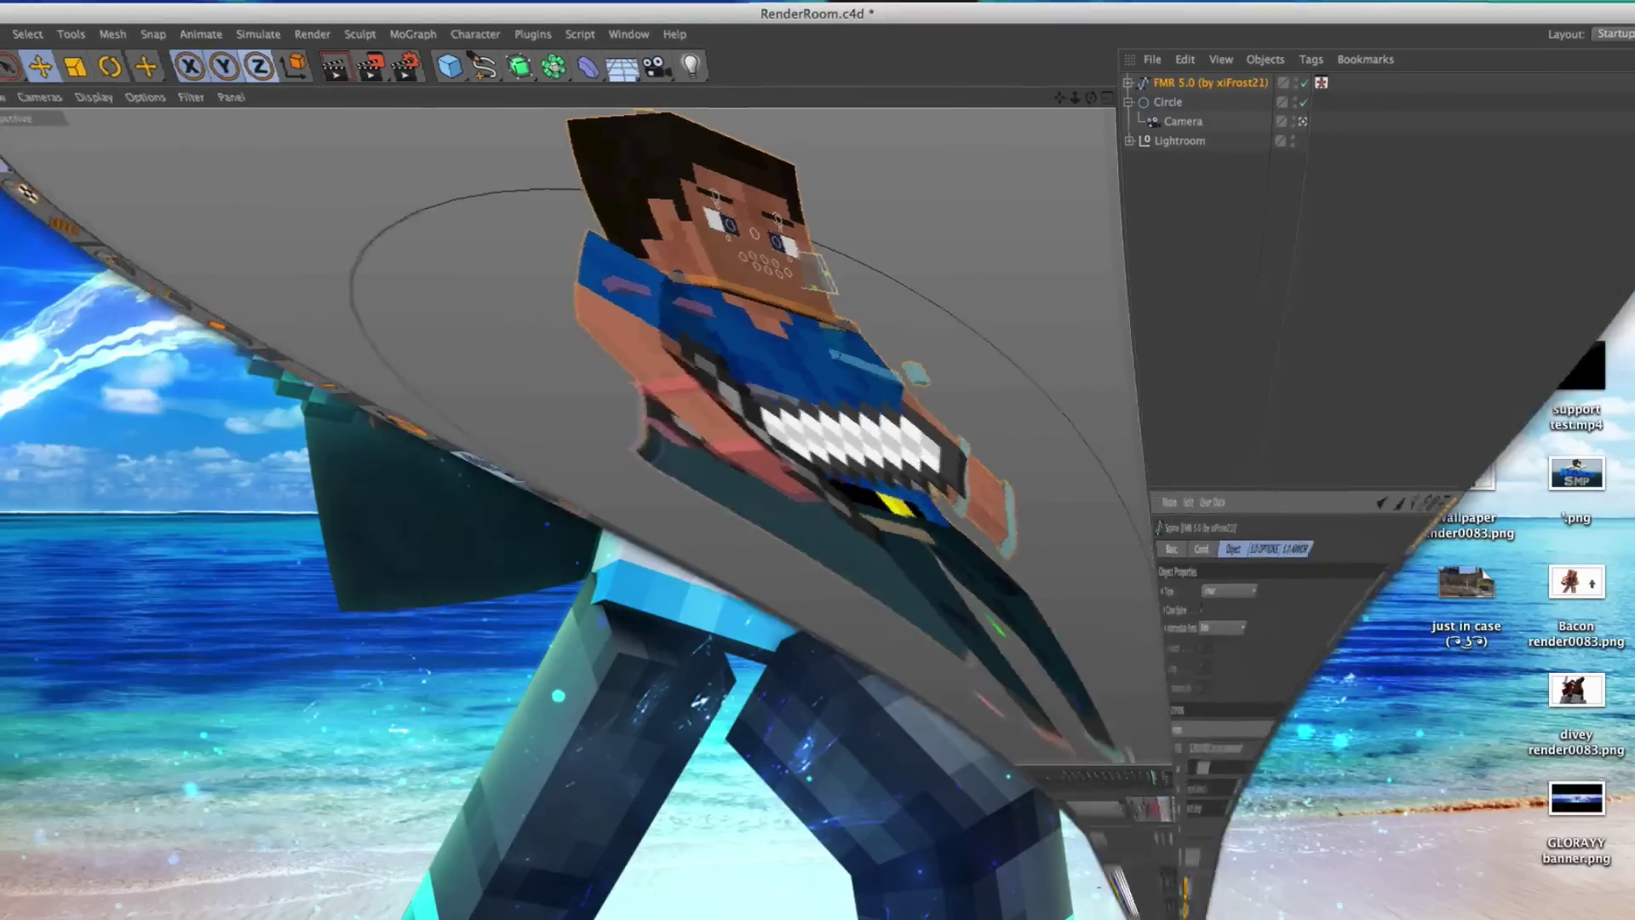
pyautogui.moveTo(1114, 12); pyautogui.dragTo(990, 10)
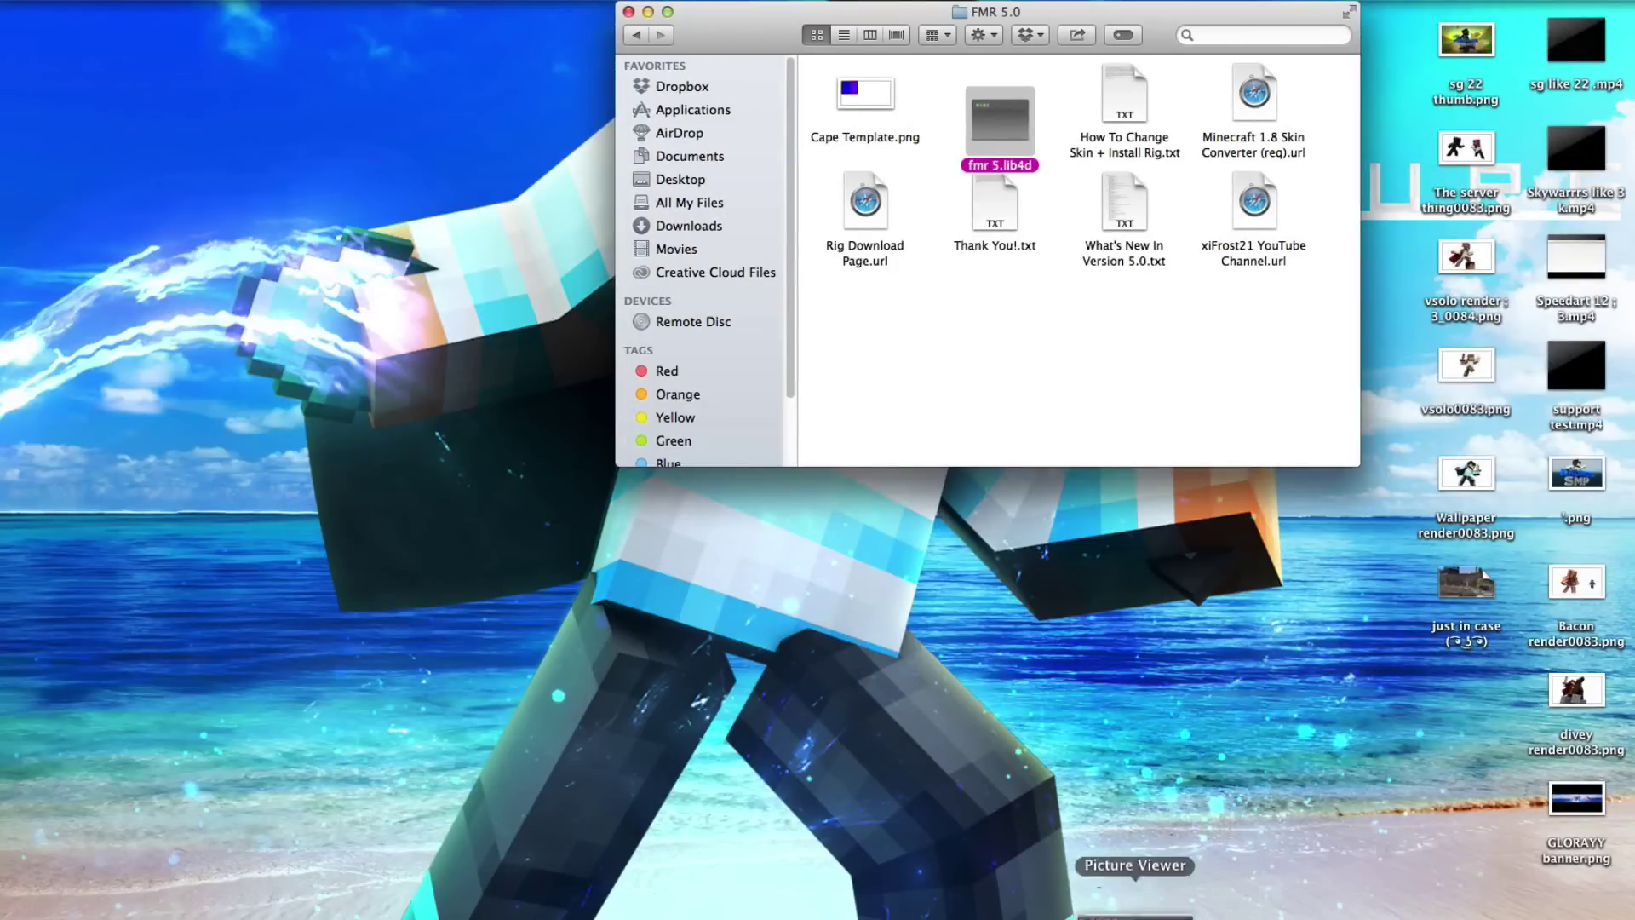
# - Switch to Photoshop with BannerTemplate.psd open and enlarge its window
pyautogui.click(858, 910)
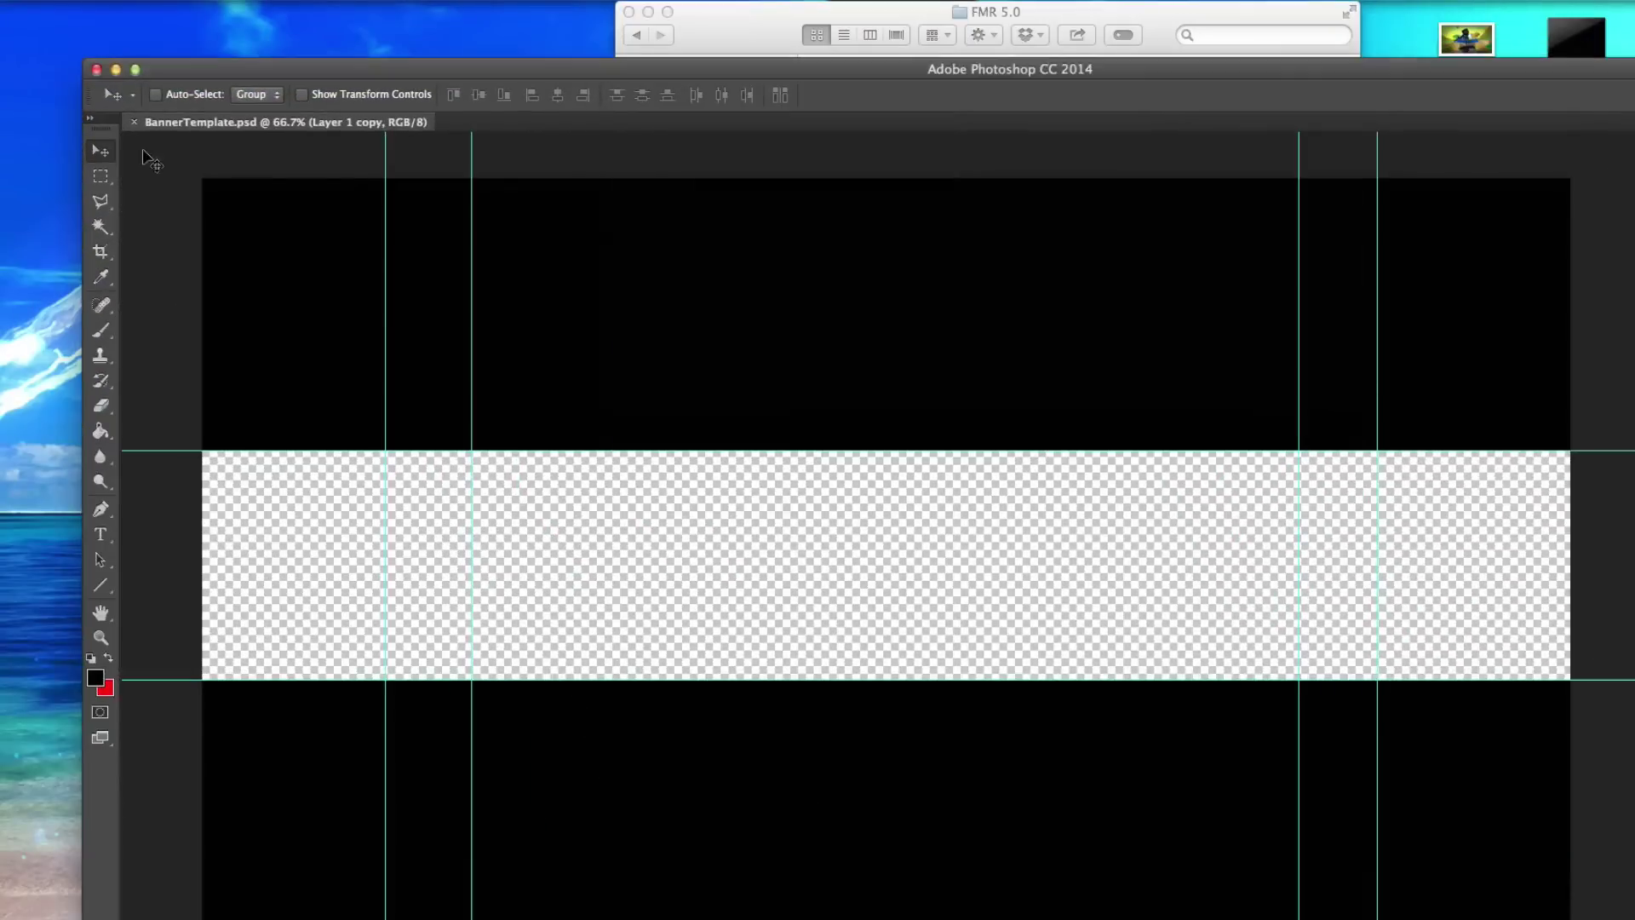
pyautogui.click(136, 70)
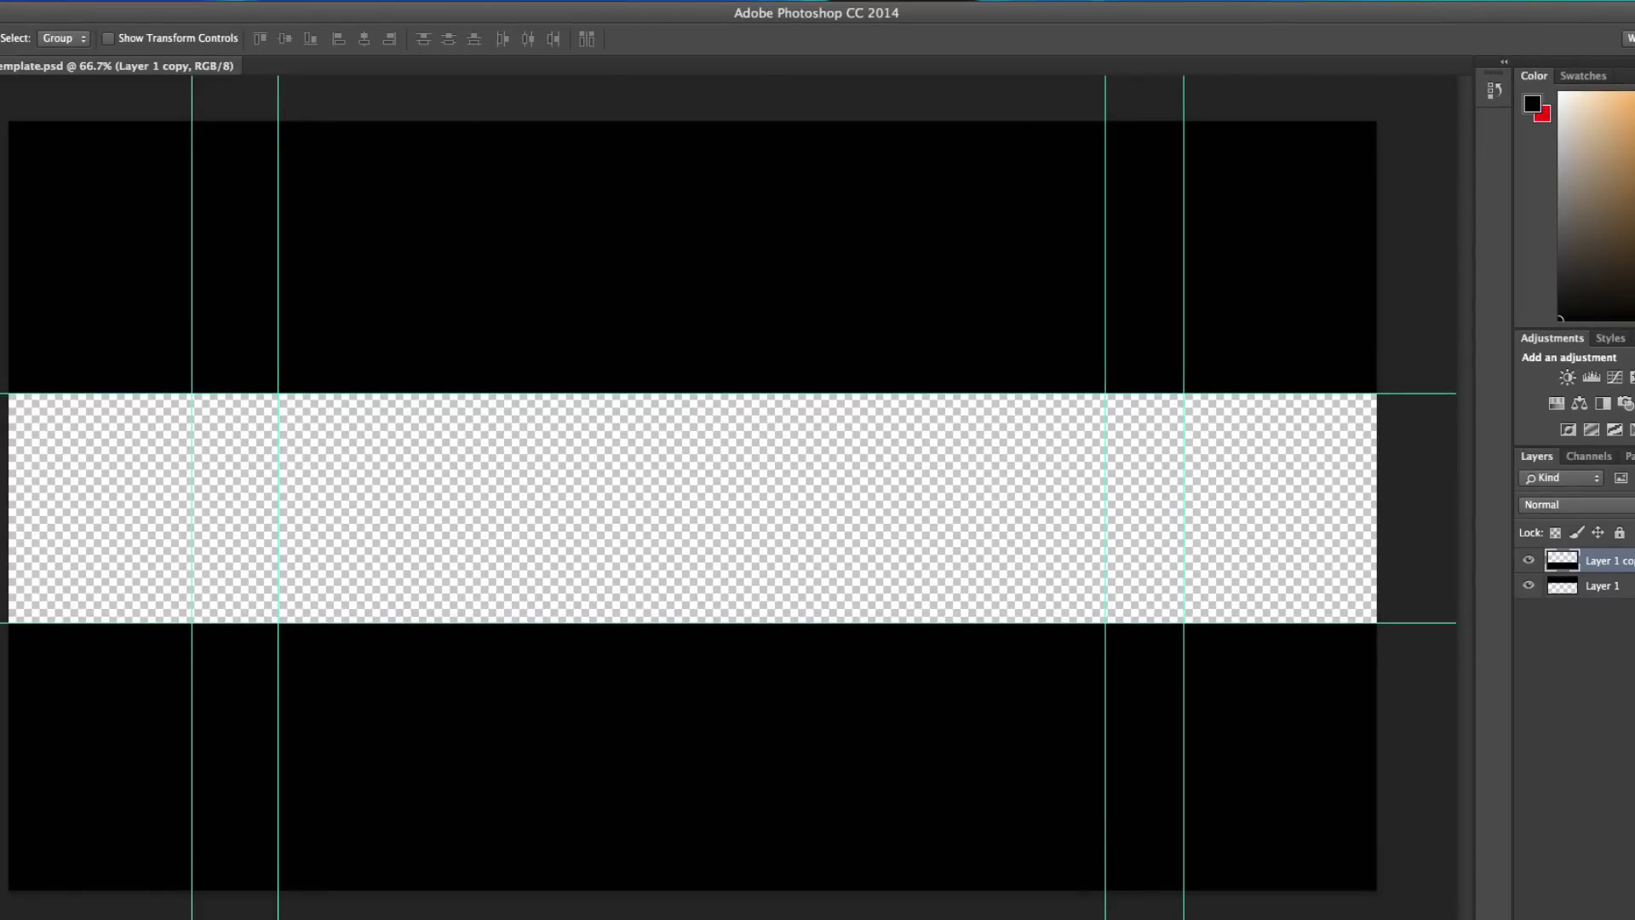
pyautogui.click(66, 1)
pyautogui.click(1108, 160)
# - Place Tutorial Render0083.png from the Desktop into the banner template at 100% and move its layer below Layer 1
pyautogui.moveTo(959, 5); pyautogui.dragTo(531, 4)
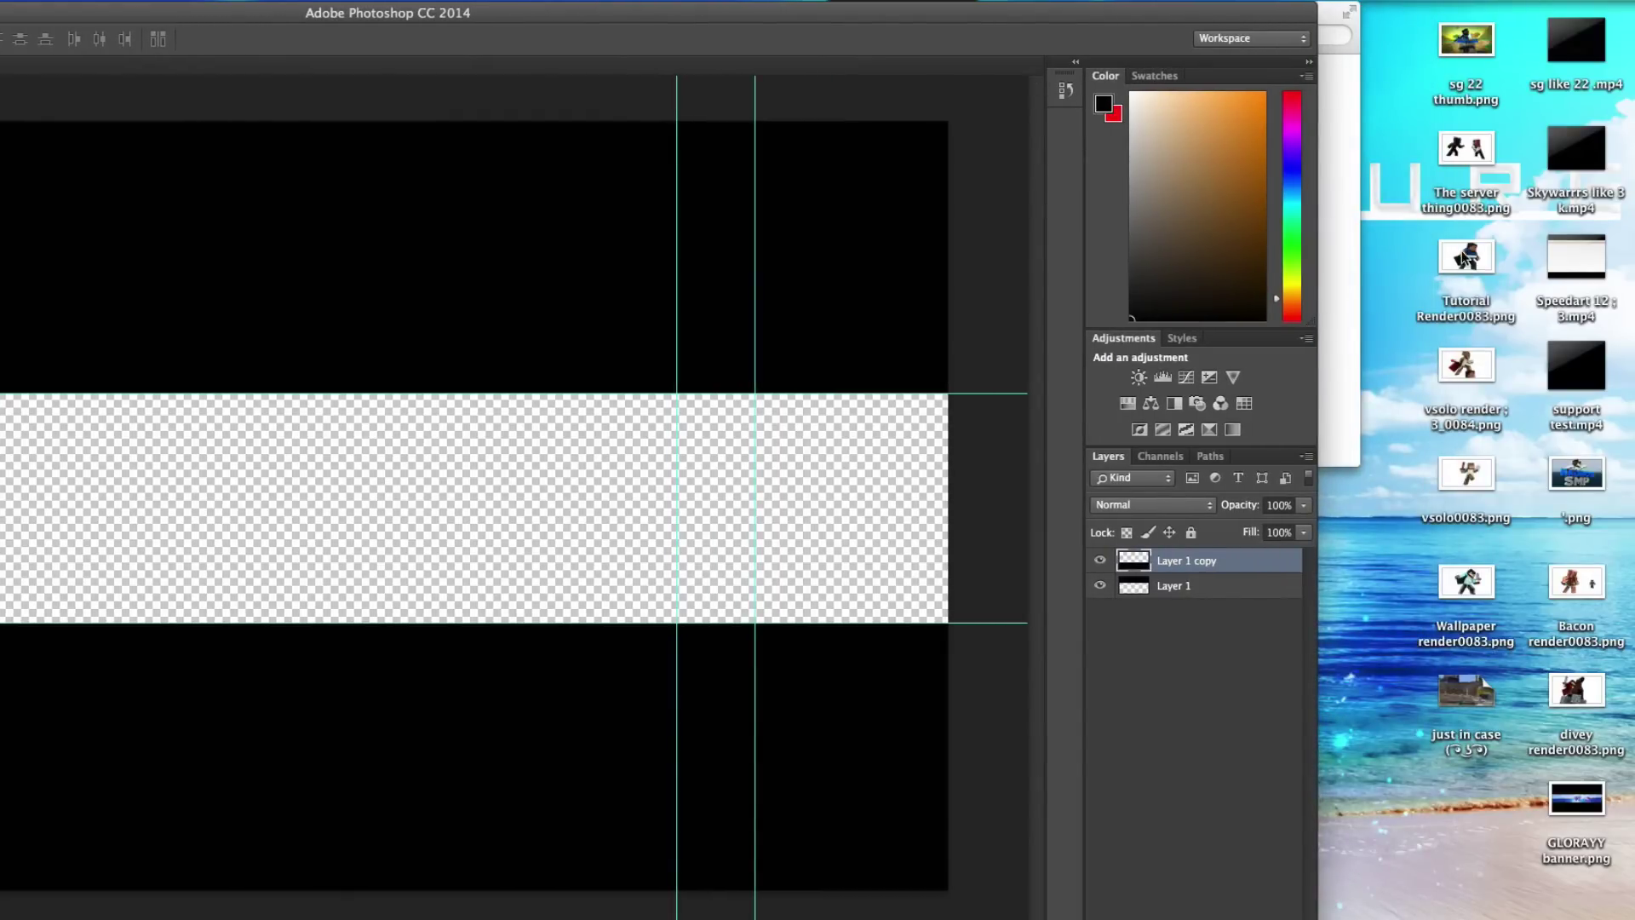
pyautogui.moveTo(1465, 258); pyautogui.dragTo(614, 489)
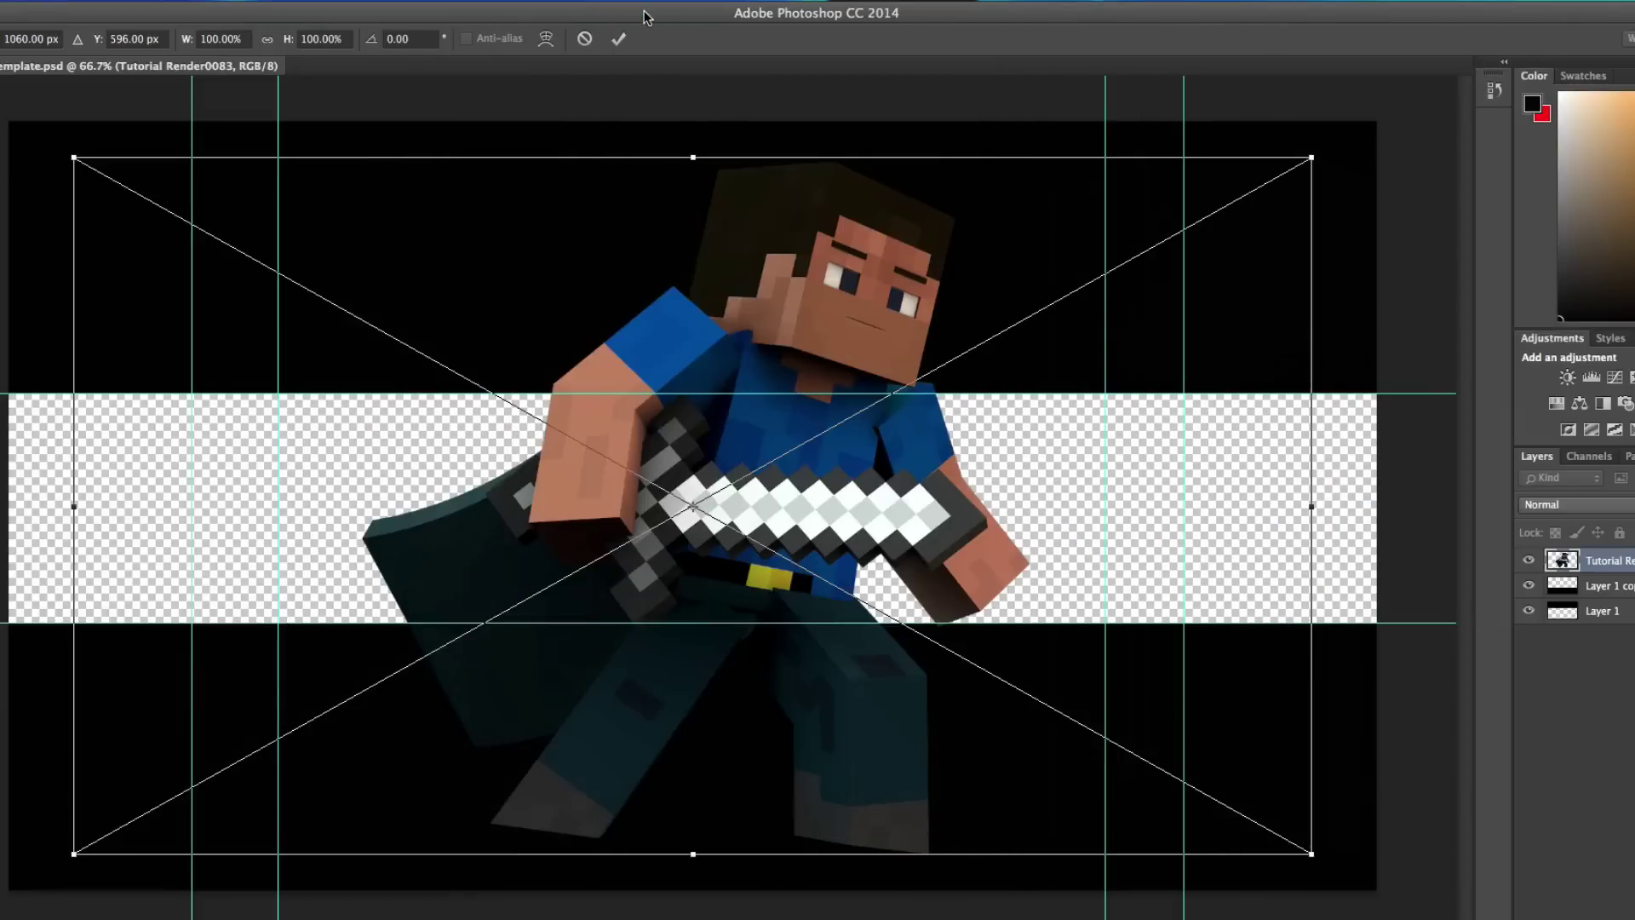
pyautogui.press('Return')
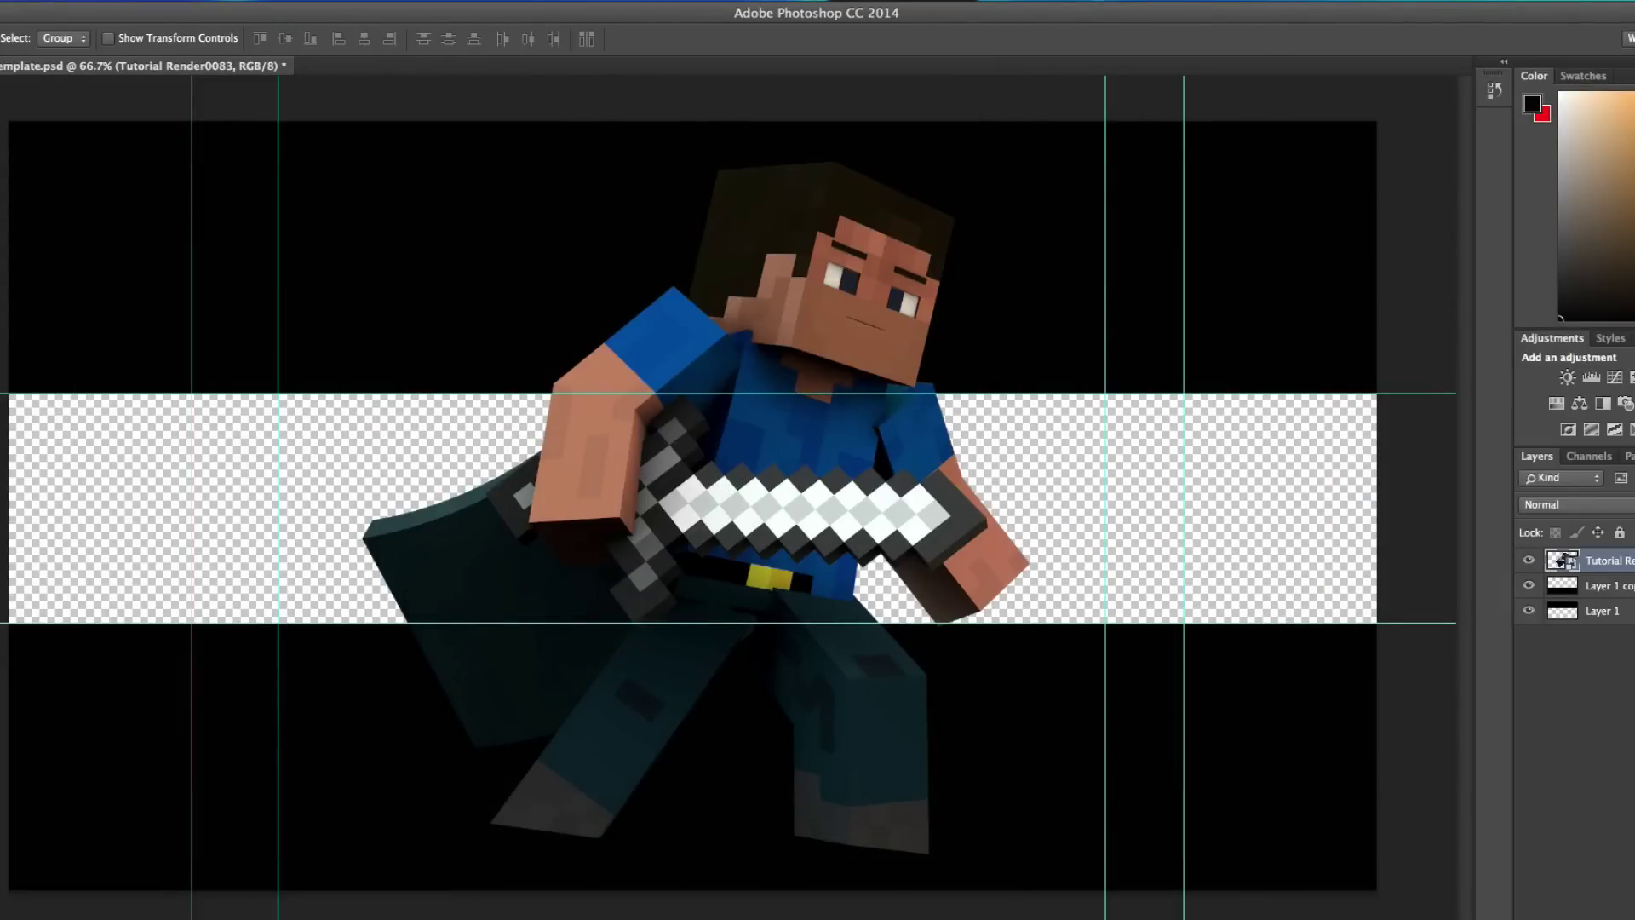
pyautogui.moveTo(1601, 561); pyautogui.dragTo(1568, 622)
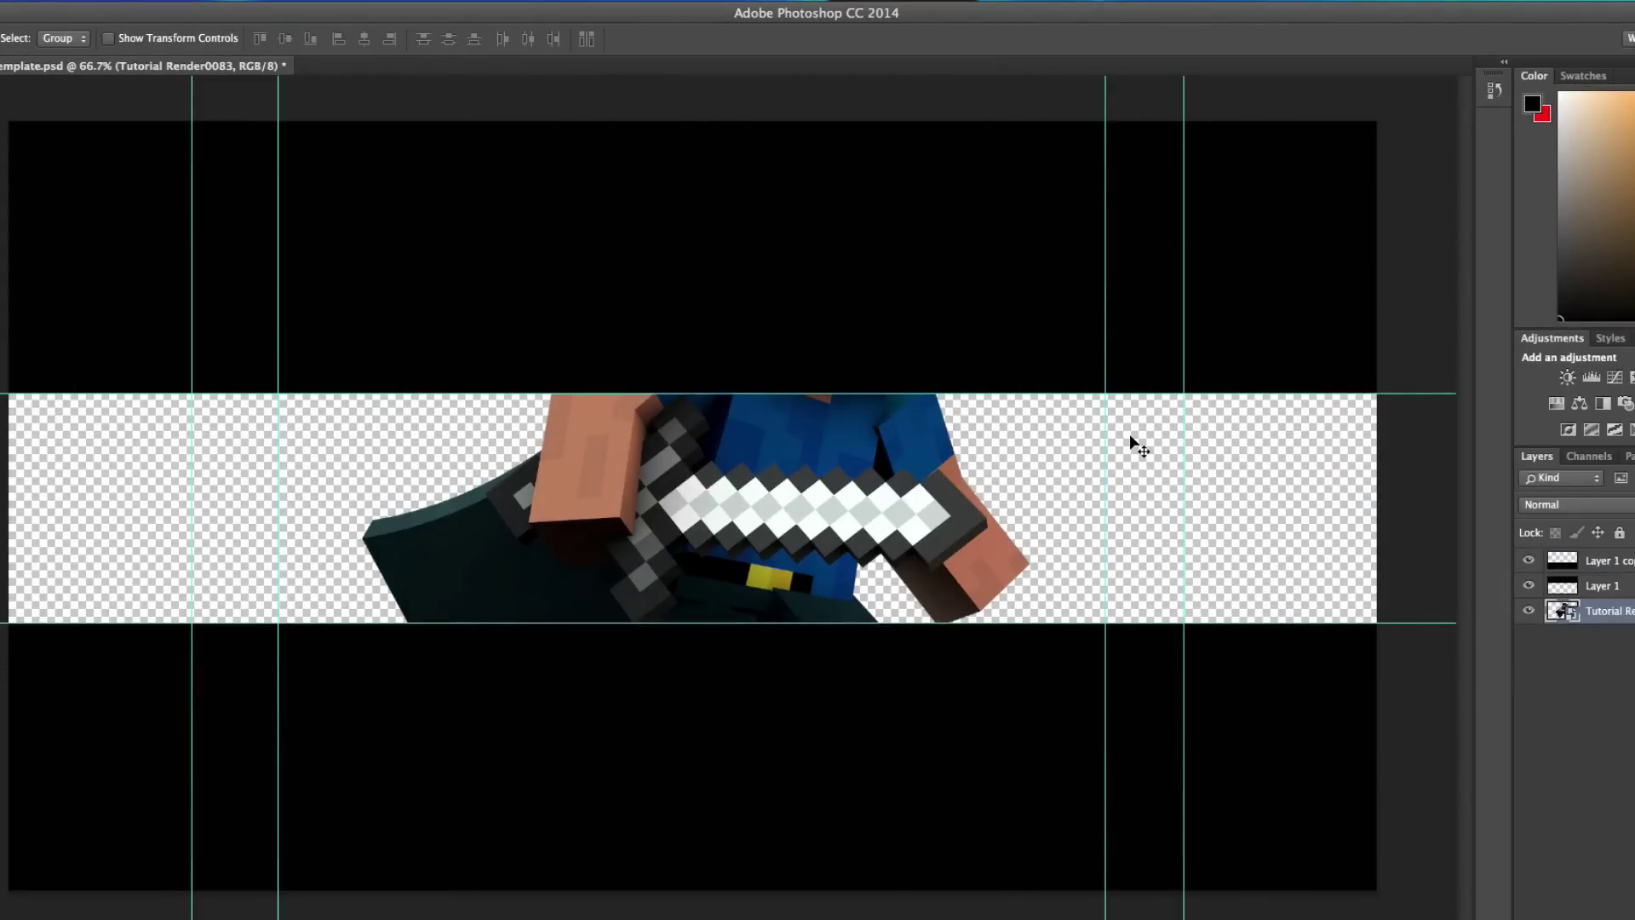
# - Scale the character render down and position it left of the banner's centre, with the head touching the transparent strip's upper edge
pyautogui.hotkey('ctrl', 't')
pyautogui.keyDown('shift'); pyautogui.moveTo(1311, 158); pyautogui.dragTo(733, 486); pyautogui.keyUp('shift')
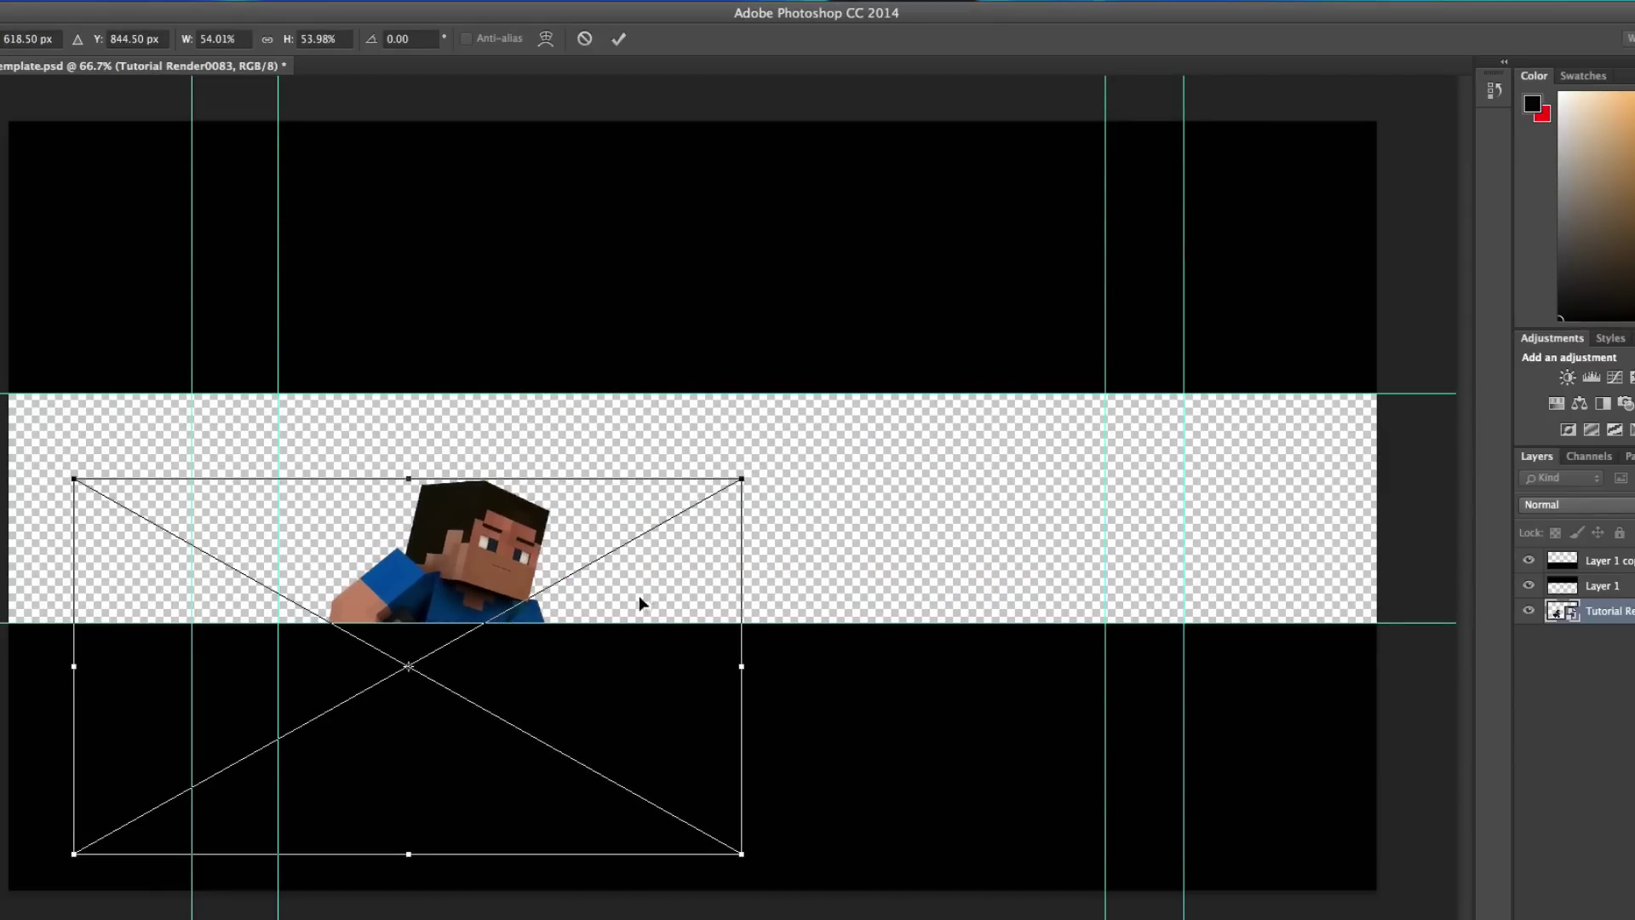
pyautogui.moveTo(639, 596); pyautogui.dragTo(959, 464)
pyautogui.keyDown('shift'); pyautogui.moveTo(1048, 346); pyautogui.dragTo(933, 409); pyautogui.keyUp('shift')
pyautogui.moveTo(866, 556); pyautogui.dragTo(824, 529)
pyautogui.press('Return')
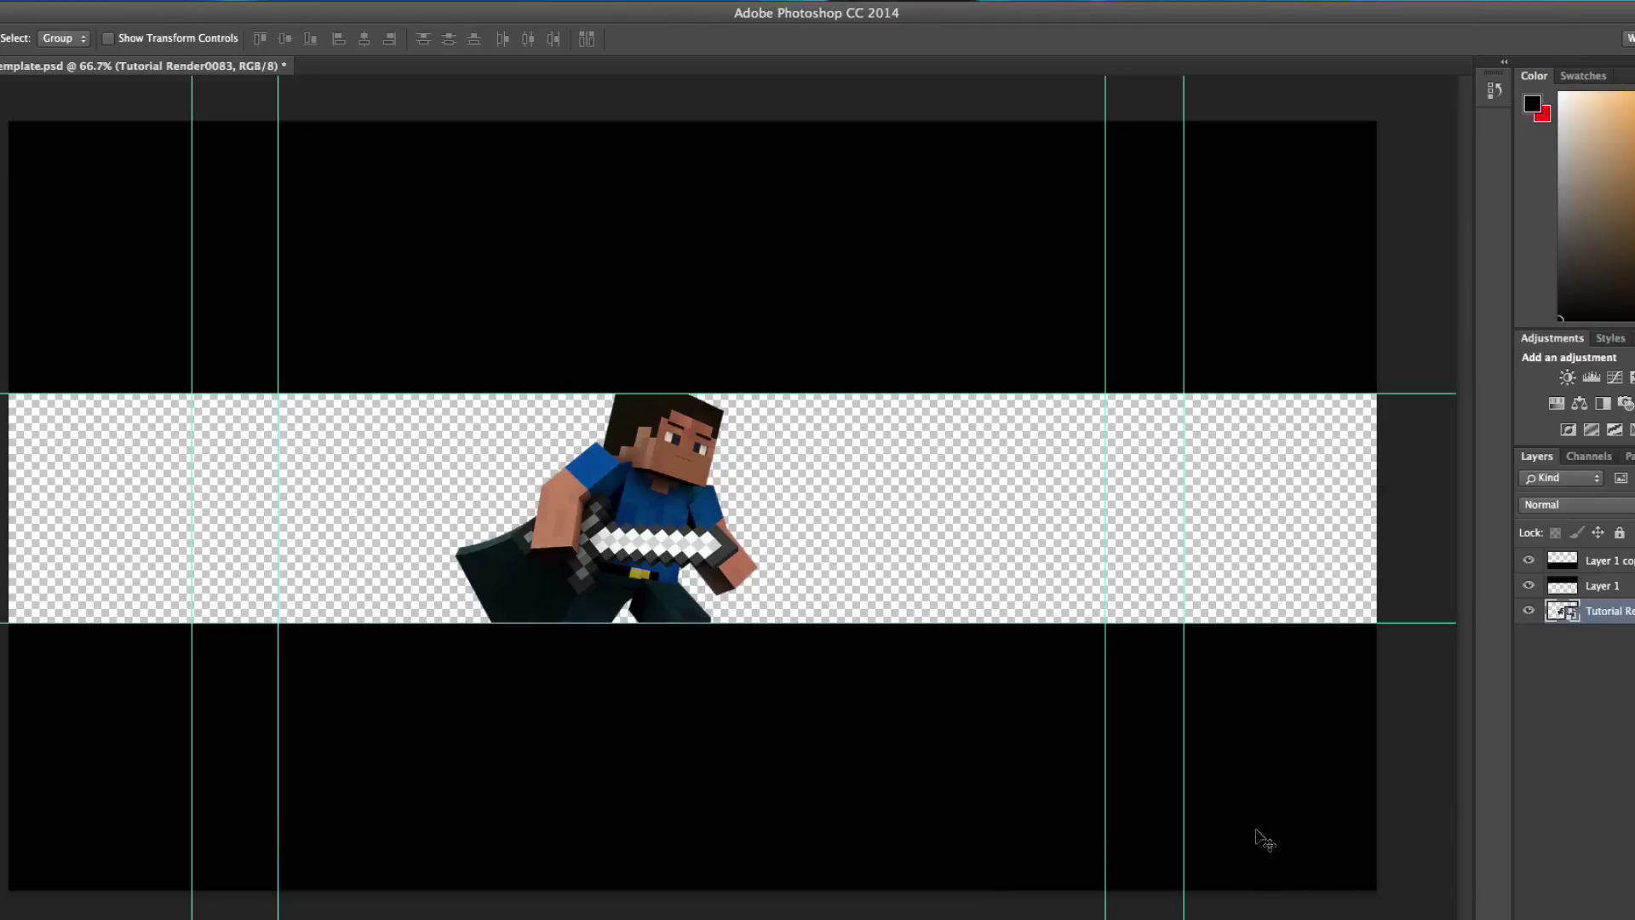
# - Find the minecraft-forest-render-1 image in the Downloads folder and place it in the banner document
pyautogui.click(937, 904)
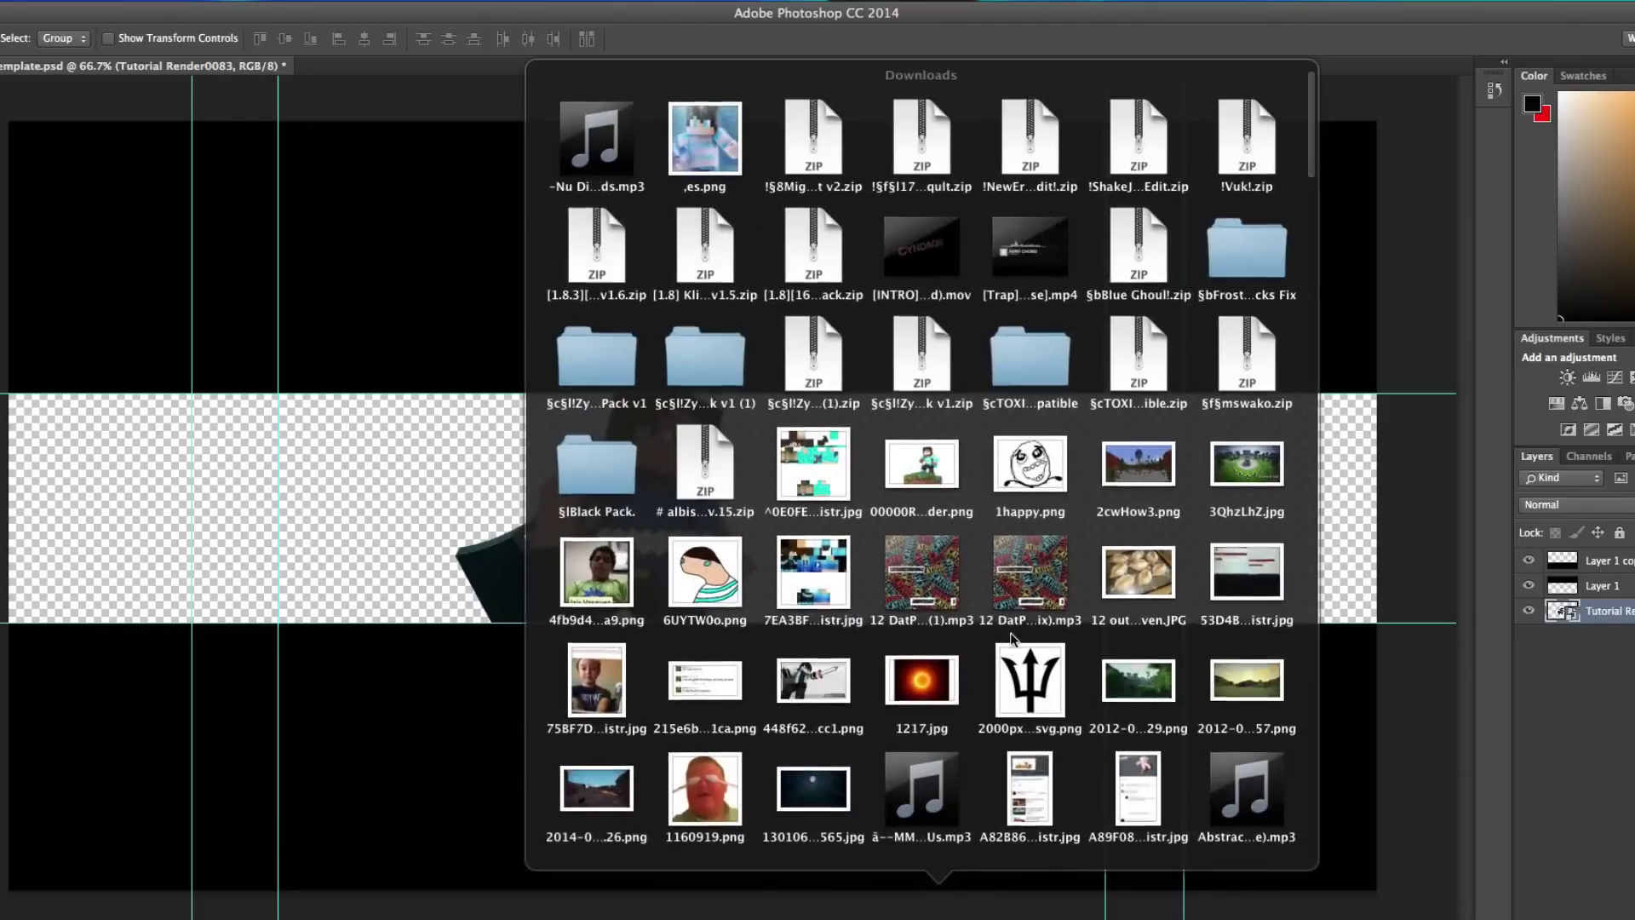
pyautogui.scroll(-3, 1108, 448)
pyautogui.scroll(-5, 1127, 440)
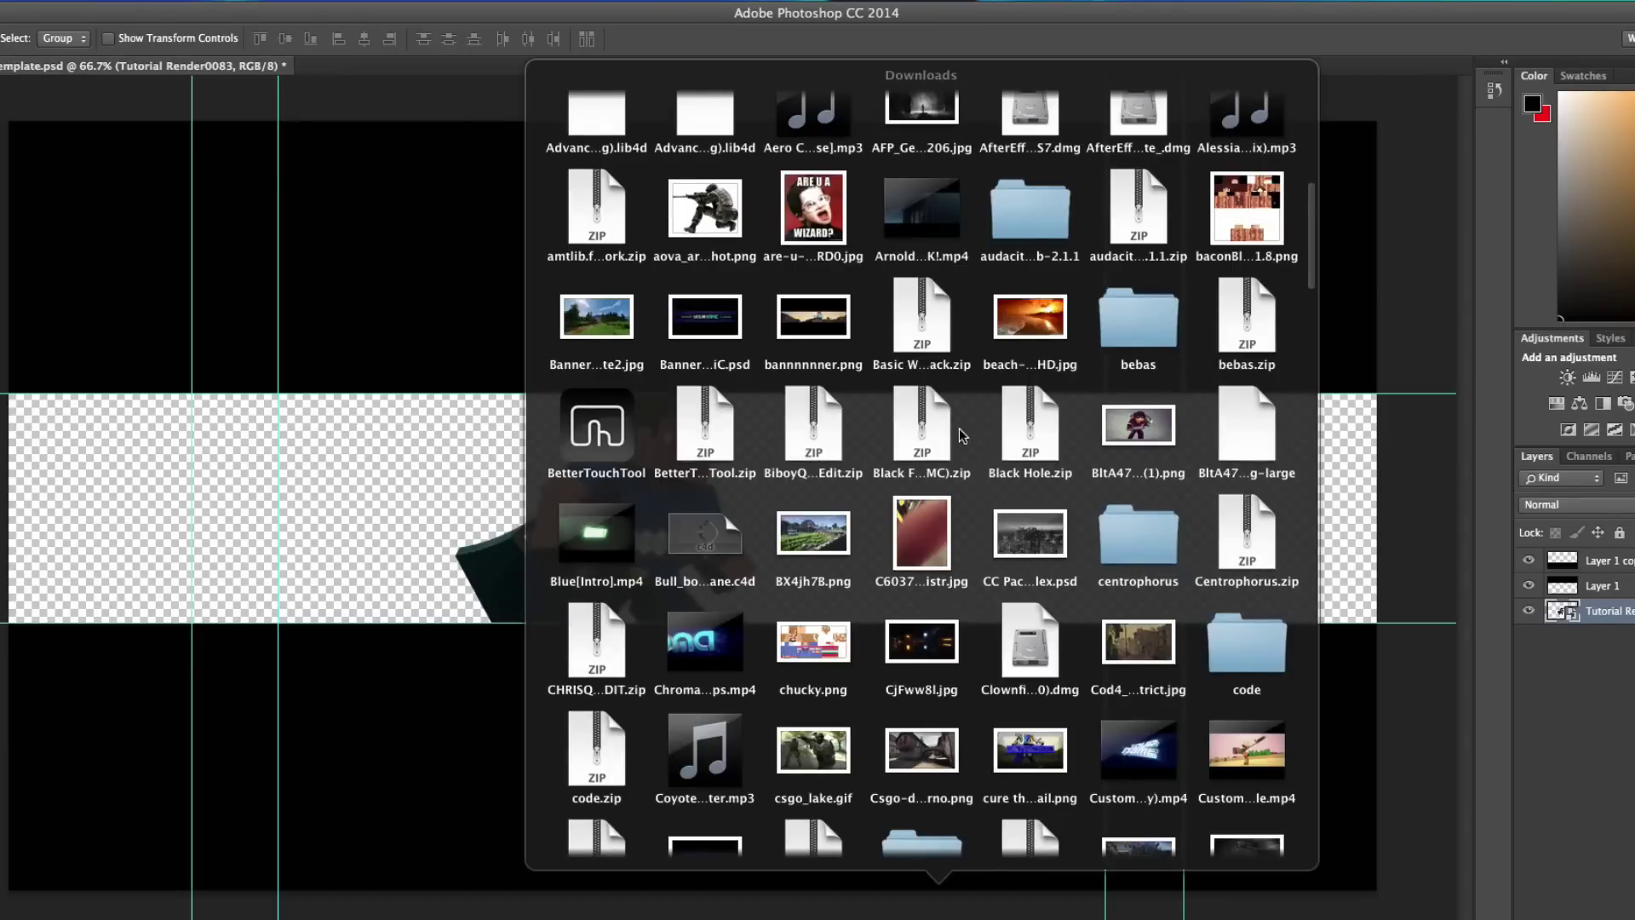
pyautogui.scroll(-3, 959, 436)
pyautogui.scroll(-3, 859, 485)
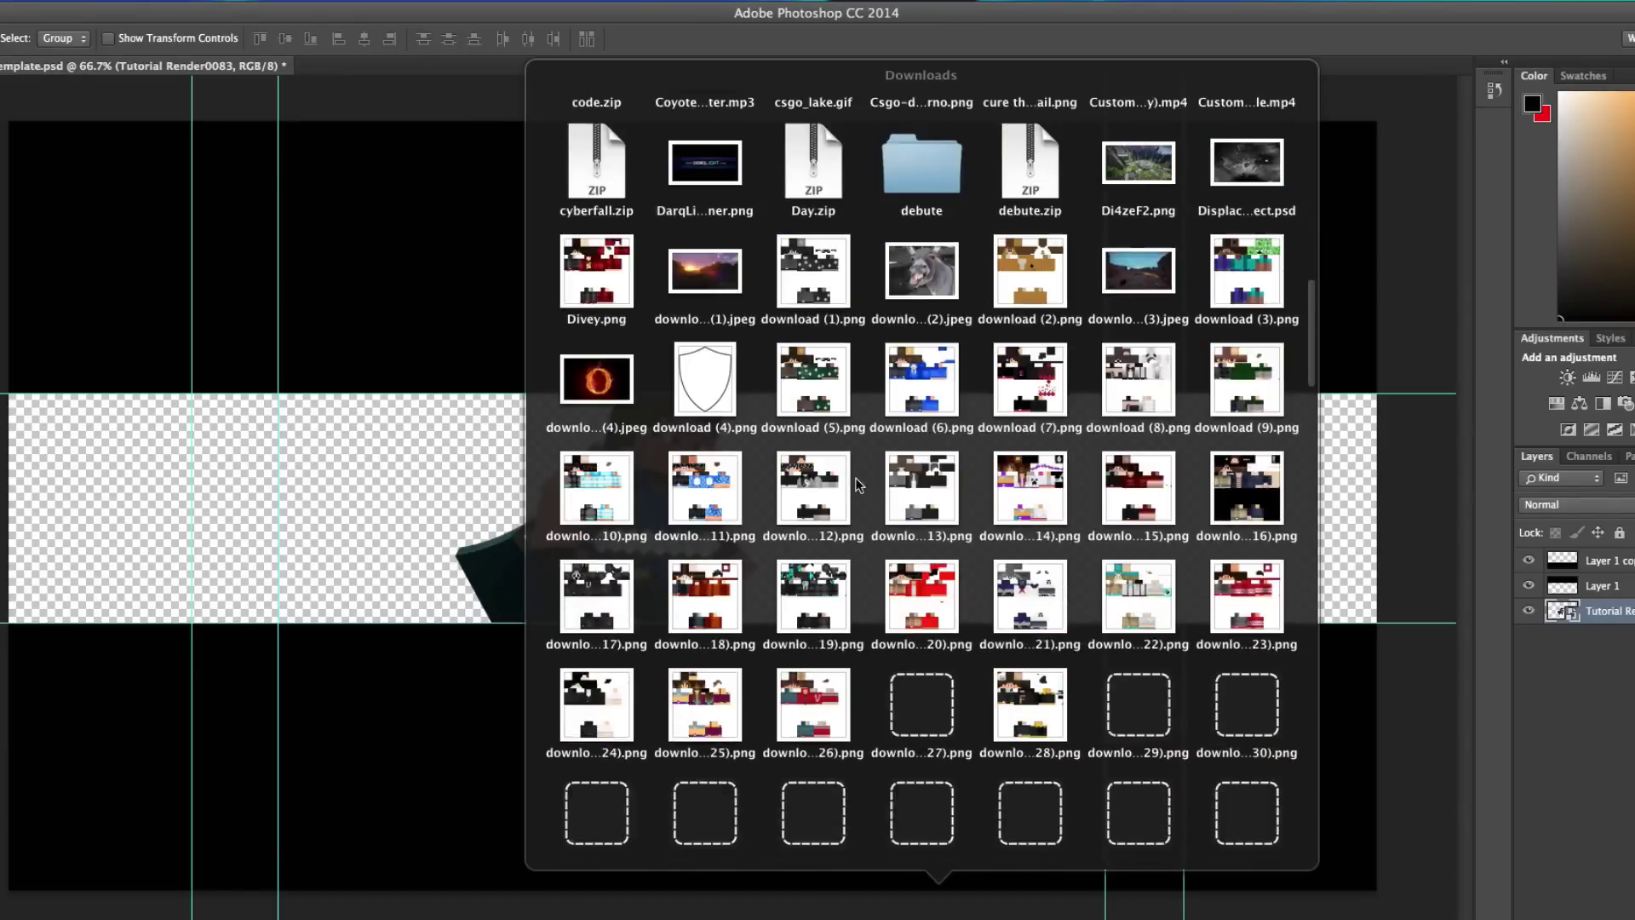
pyautogui.scroll(-5, 796, 386)
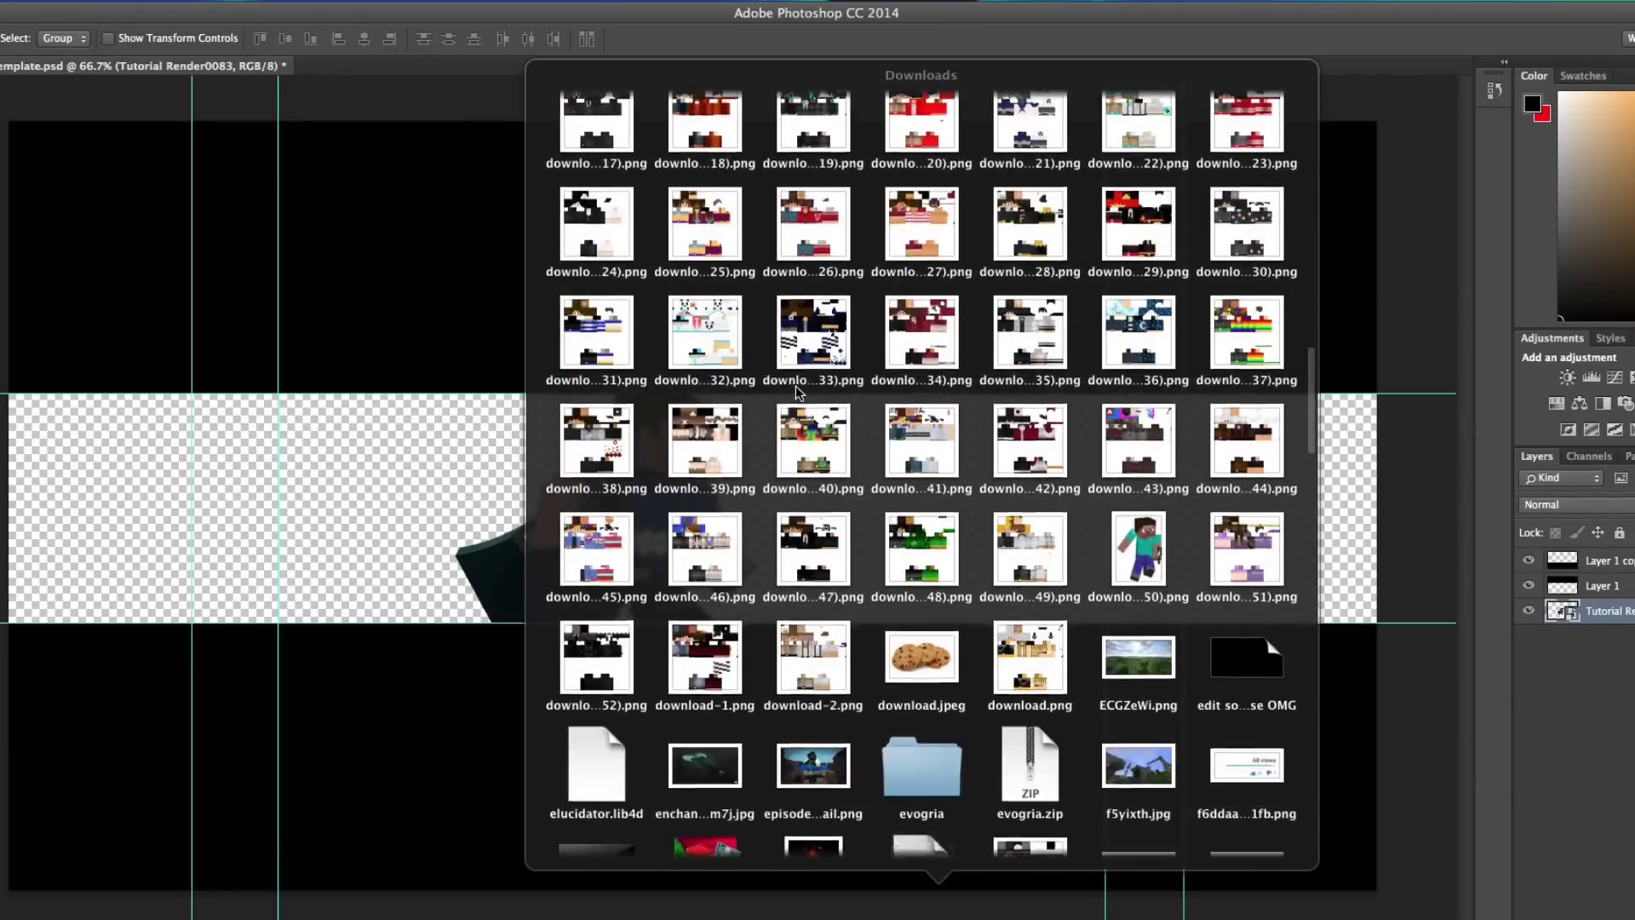
pyautogui.scroll(-4, 796, 386)
pyautogui.scroll(-1, 1000, 397)
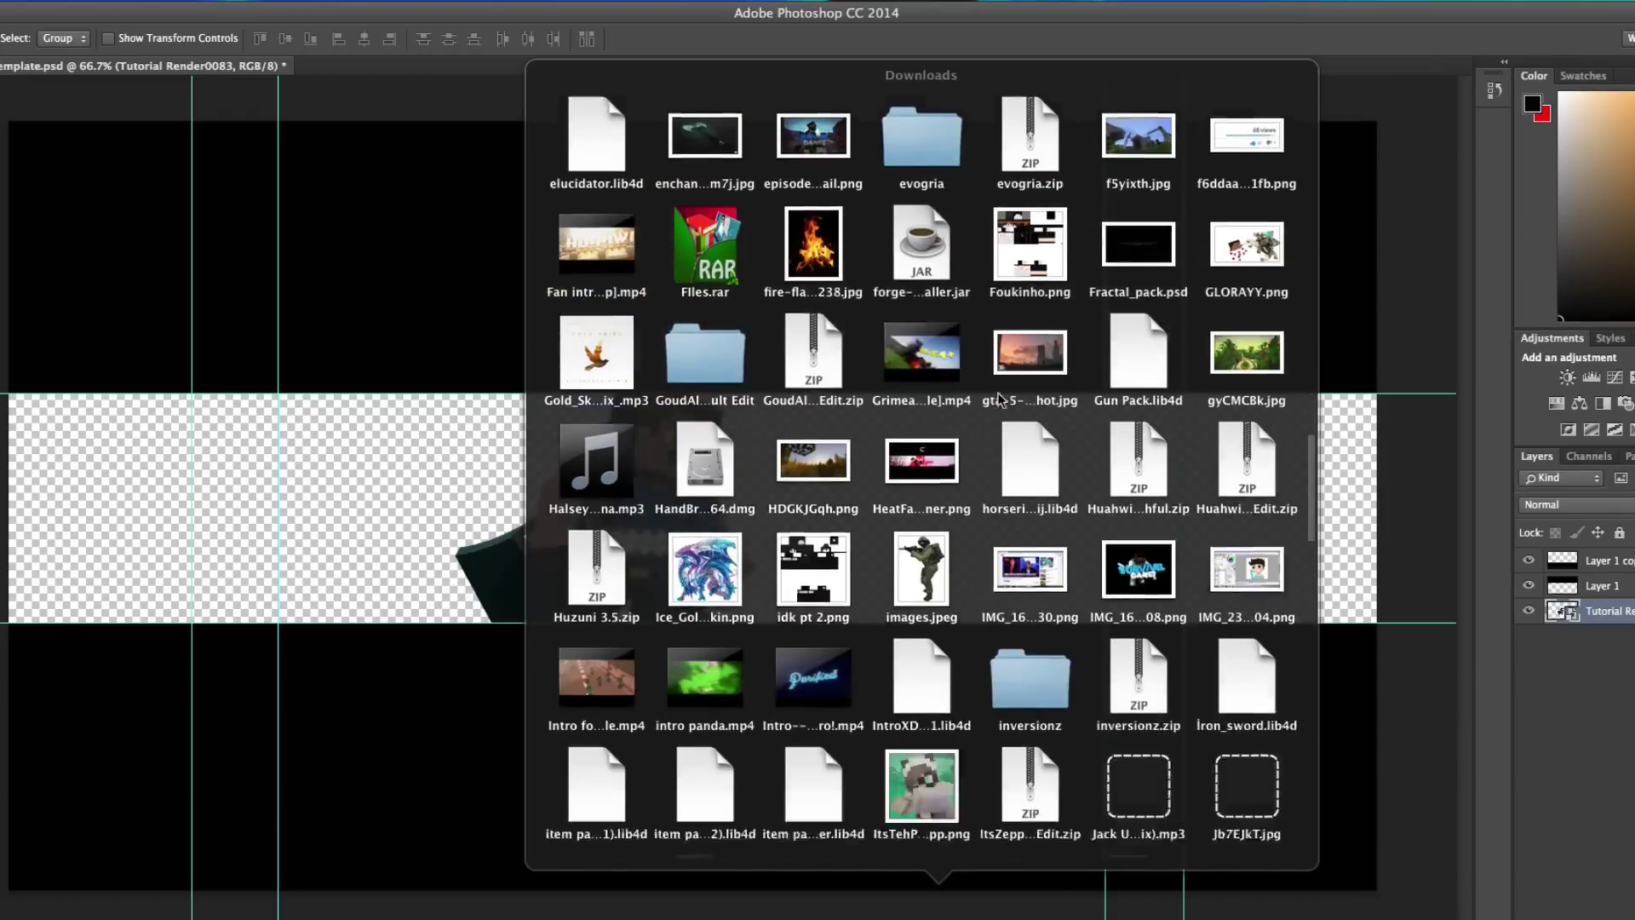
pyautogui.scroll(-6, 941, 354)
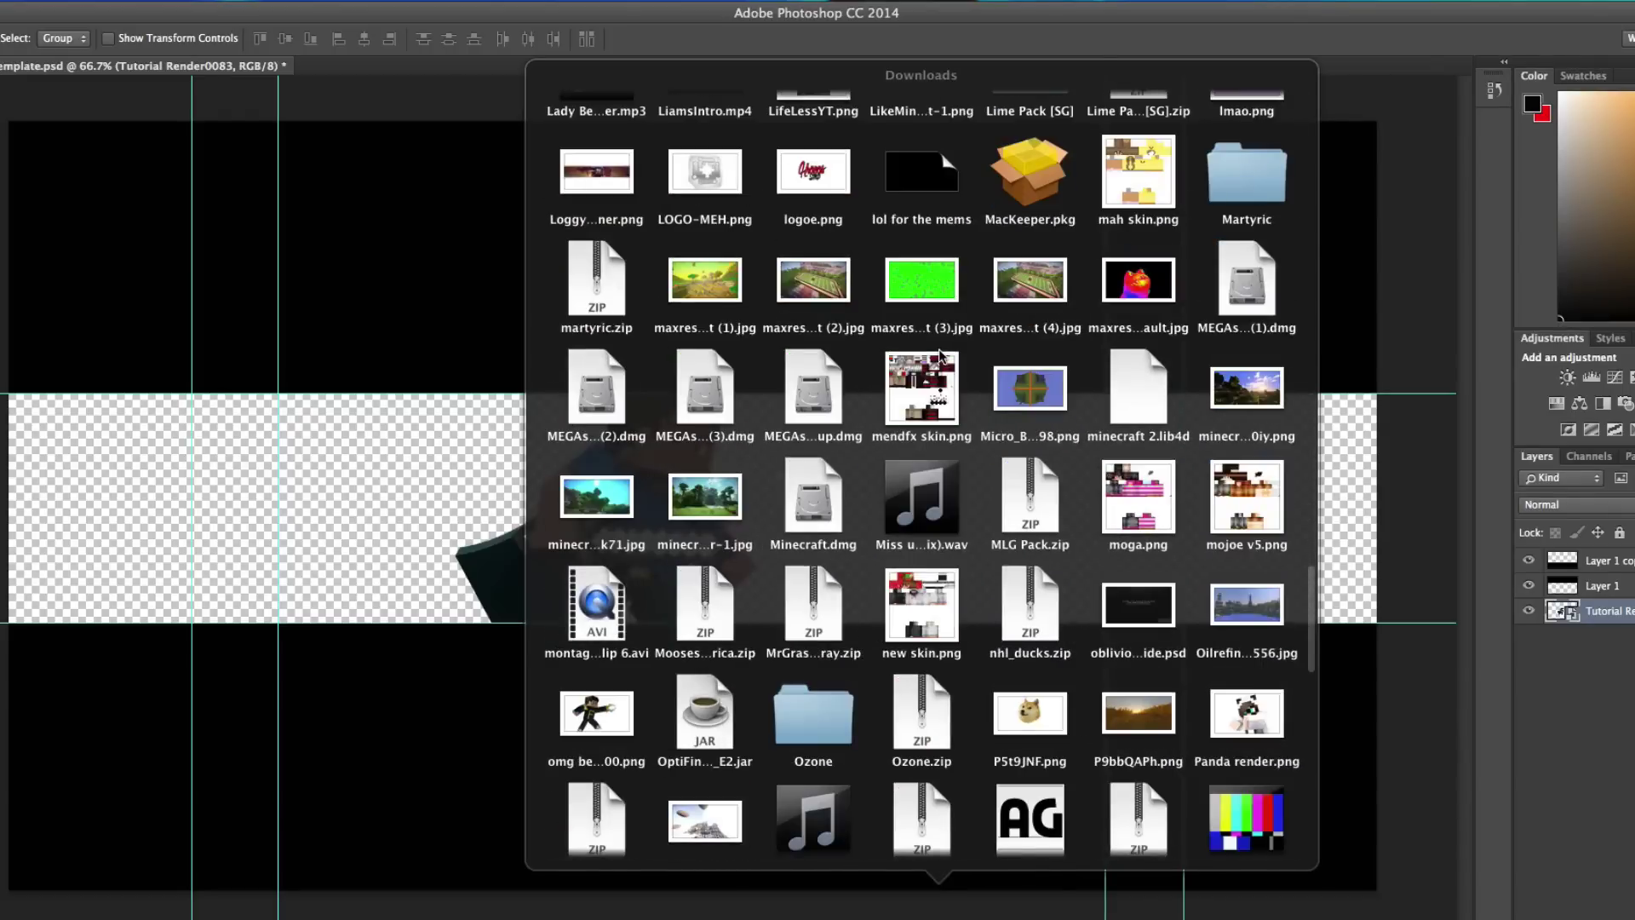
pyautogui.click(491, 509)
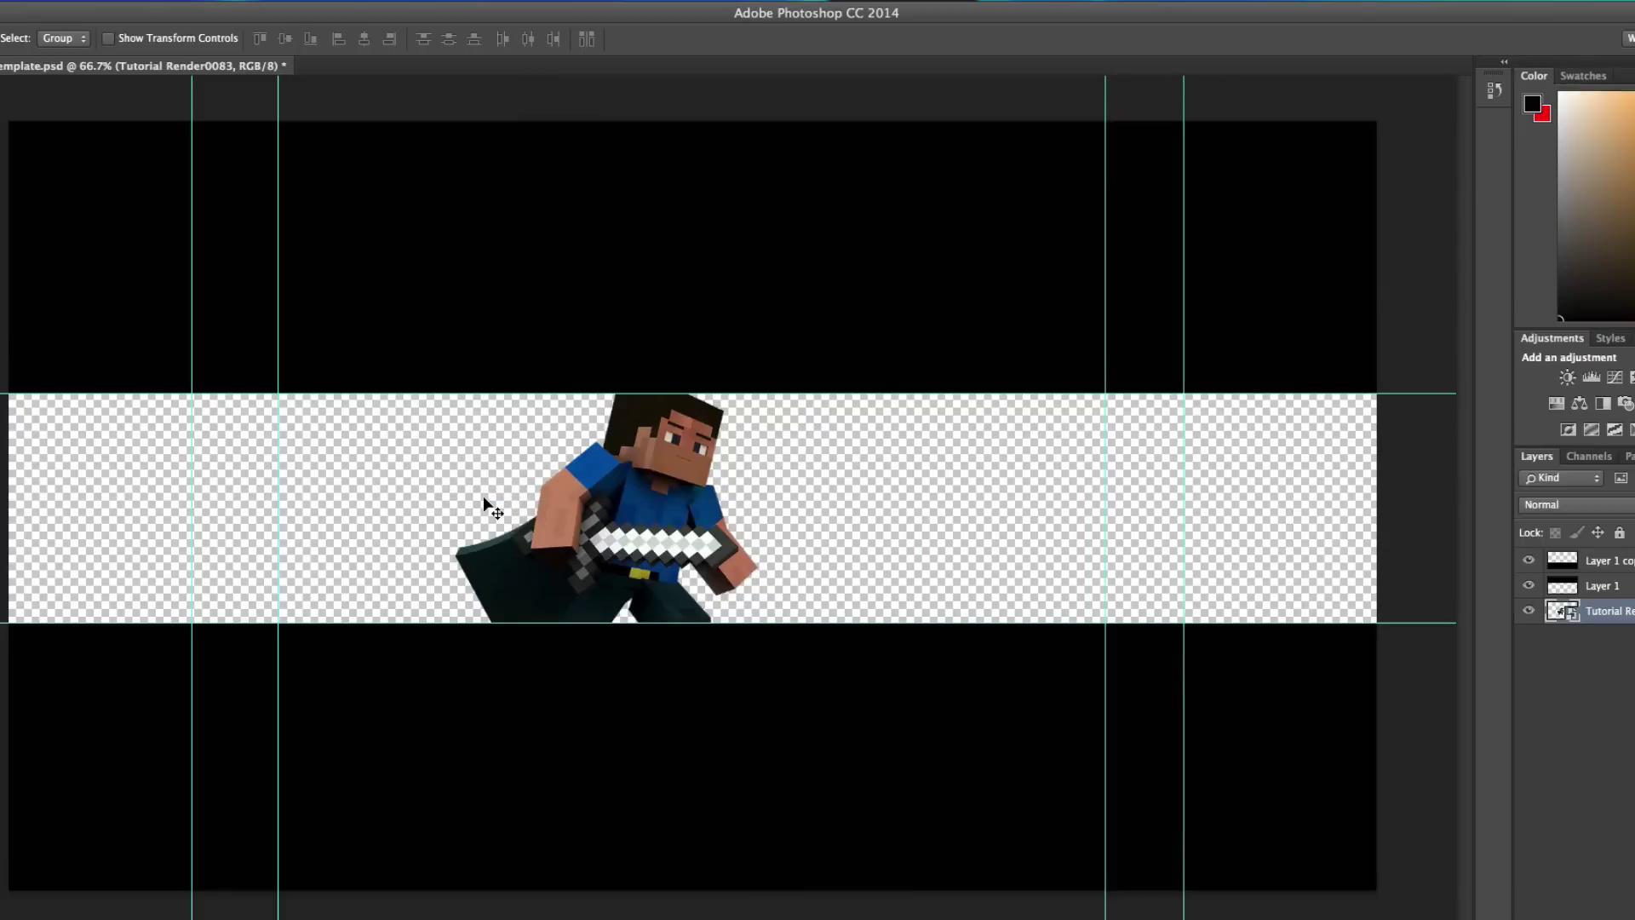
pyautogui.moveTo(492, 509); pyautogui.dragTo(529, 480)
# - Scale the forest image to 140.89%, position its treetops across the whole banner strip, and move its layer below the character render
pyautogui.moveTo(955, 574); pyautogui.dragTo(765, 577)
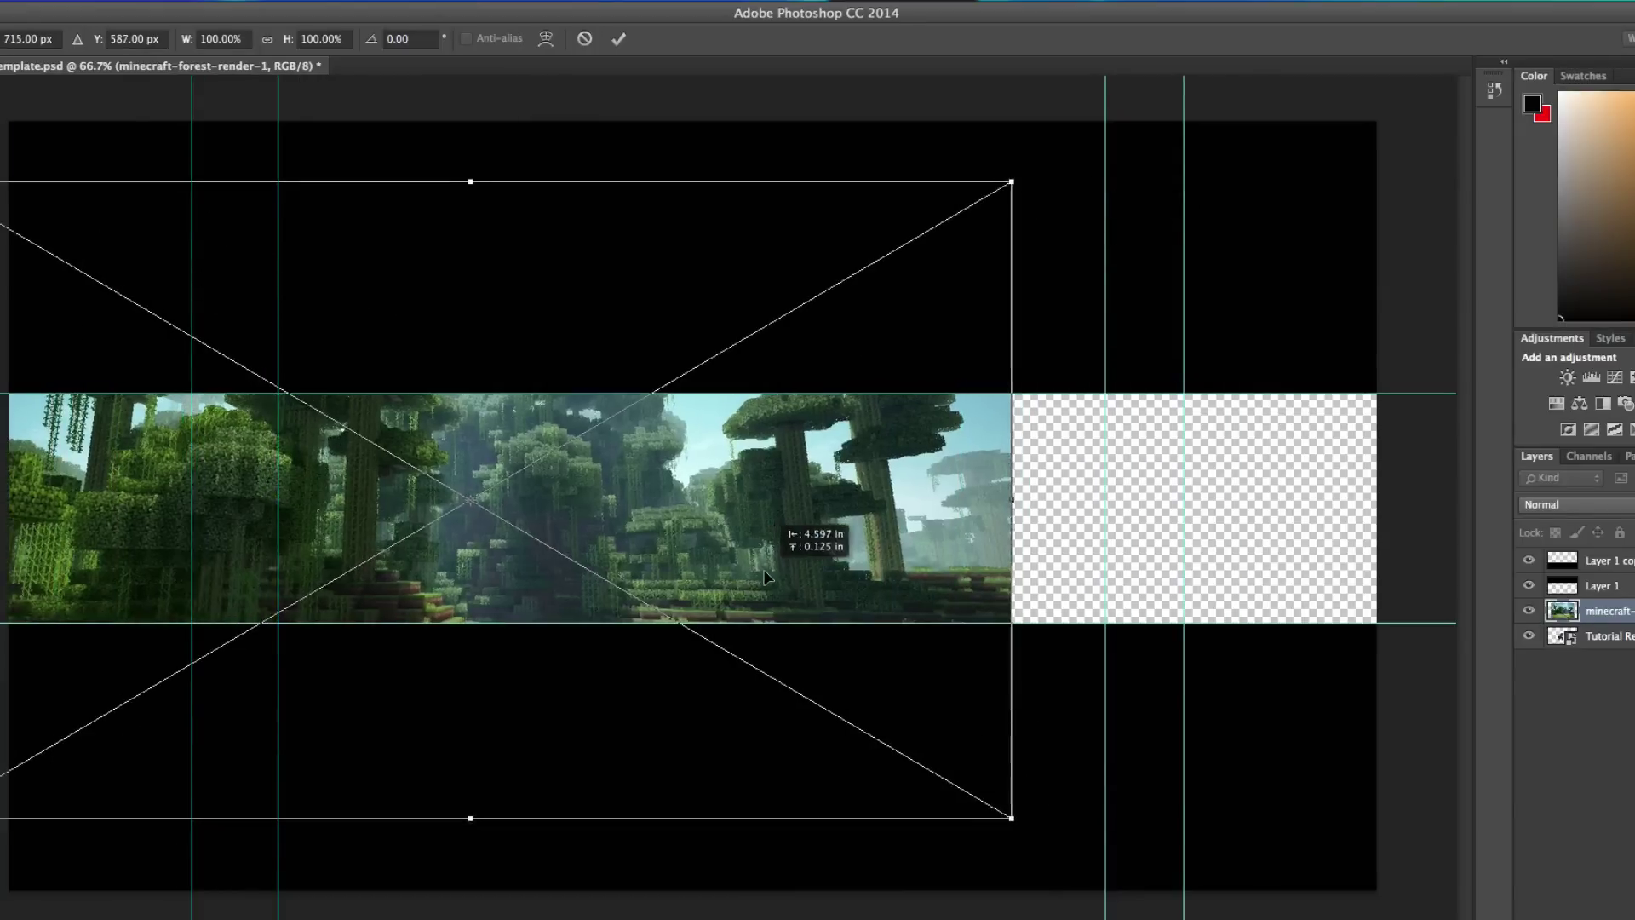
pyautogui.keyDown('shift'); pyautogui.moveTo(1012, 182); pyautogui.dragTo(1448, 4); pyautogui.keyUp('shift')
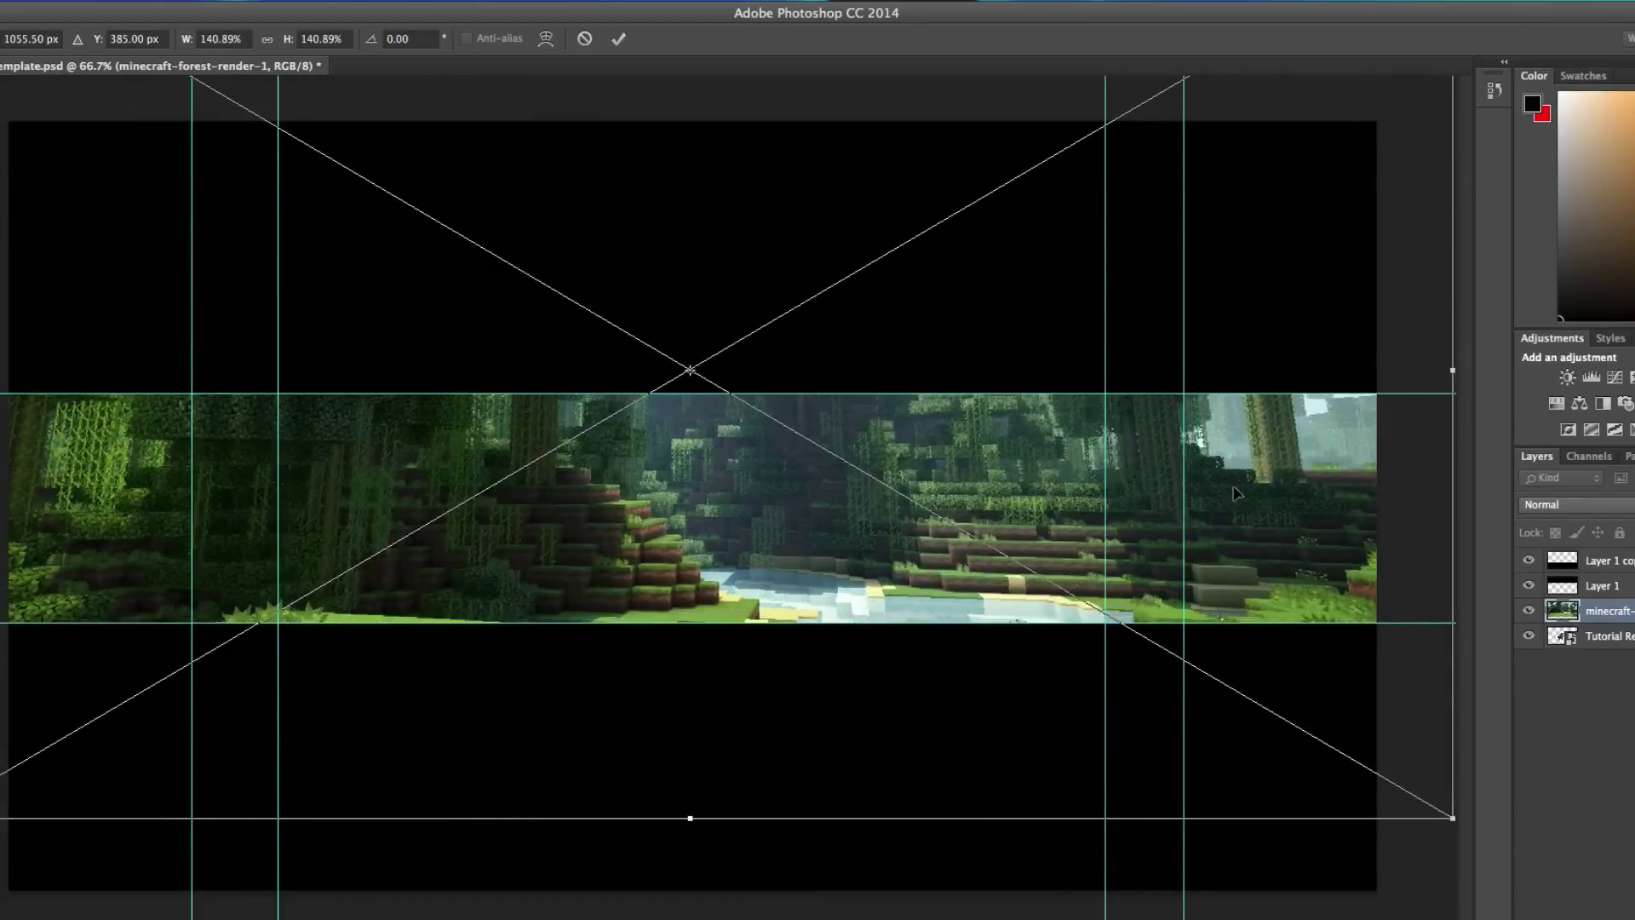
pyautogui.moveTo(1237, 494); pyautogui.dragTo(1228, 624)
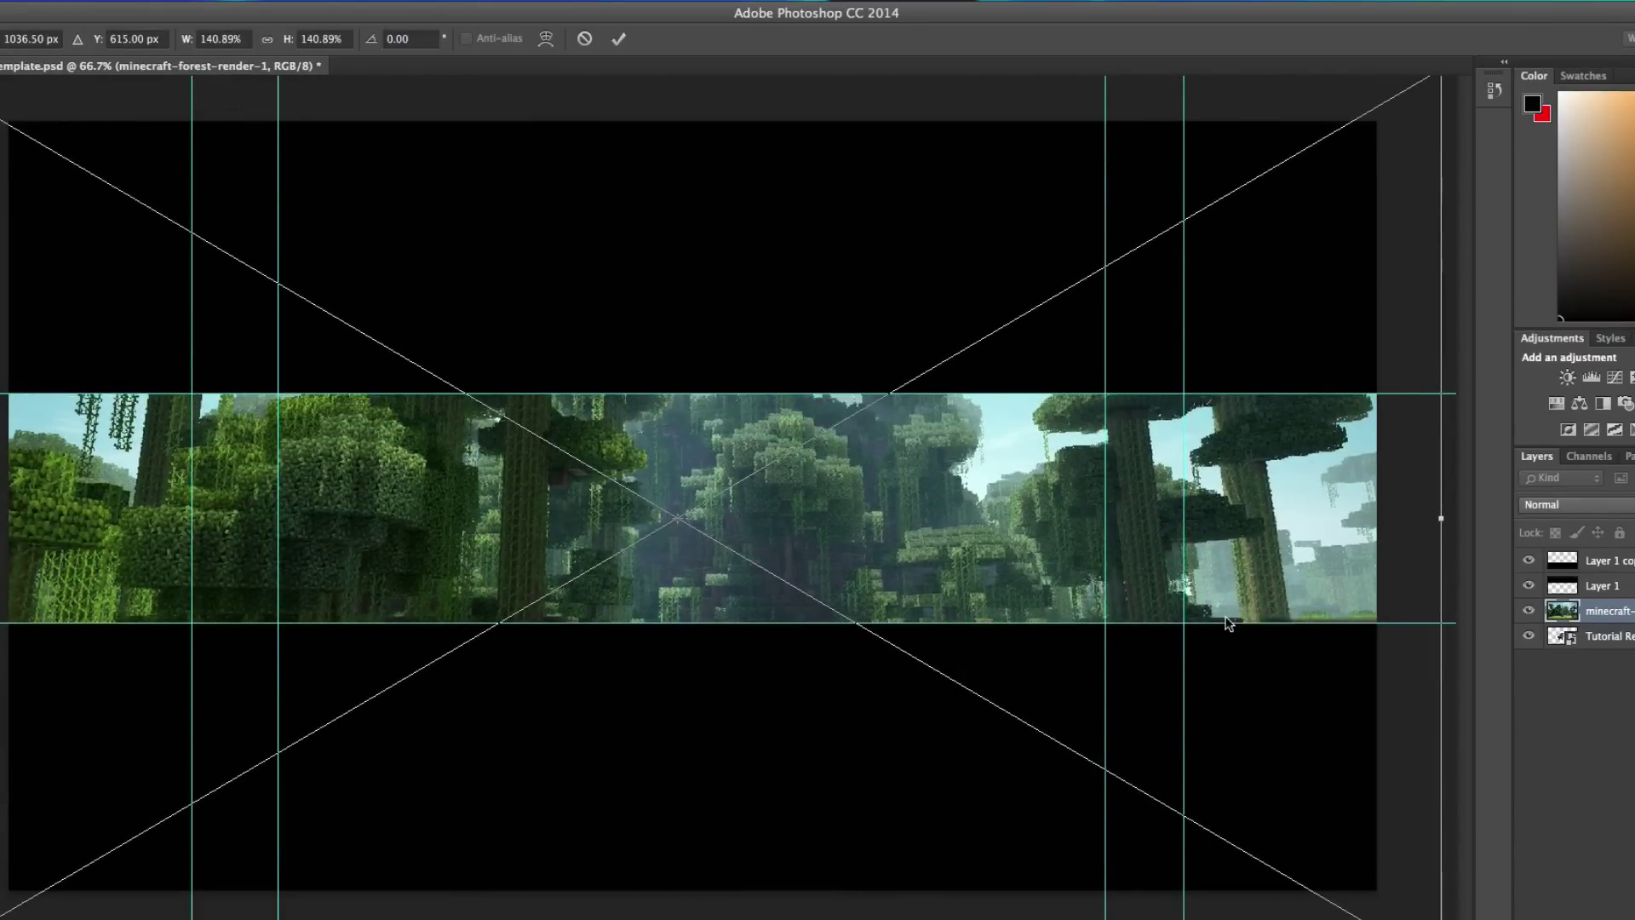
pyautogui.press('Return')
pyautogui.hotkey('ctrl', '[')
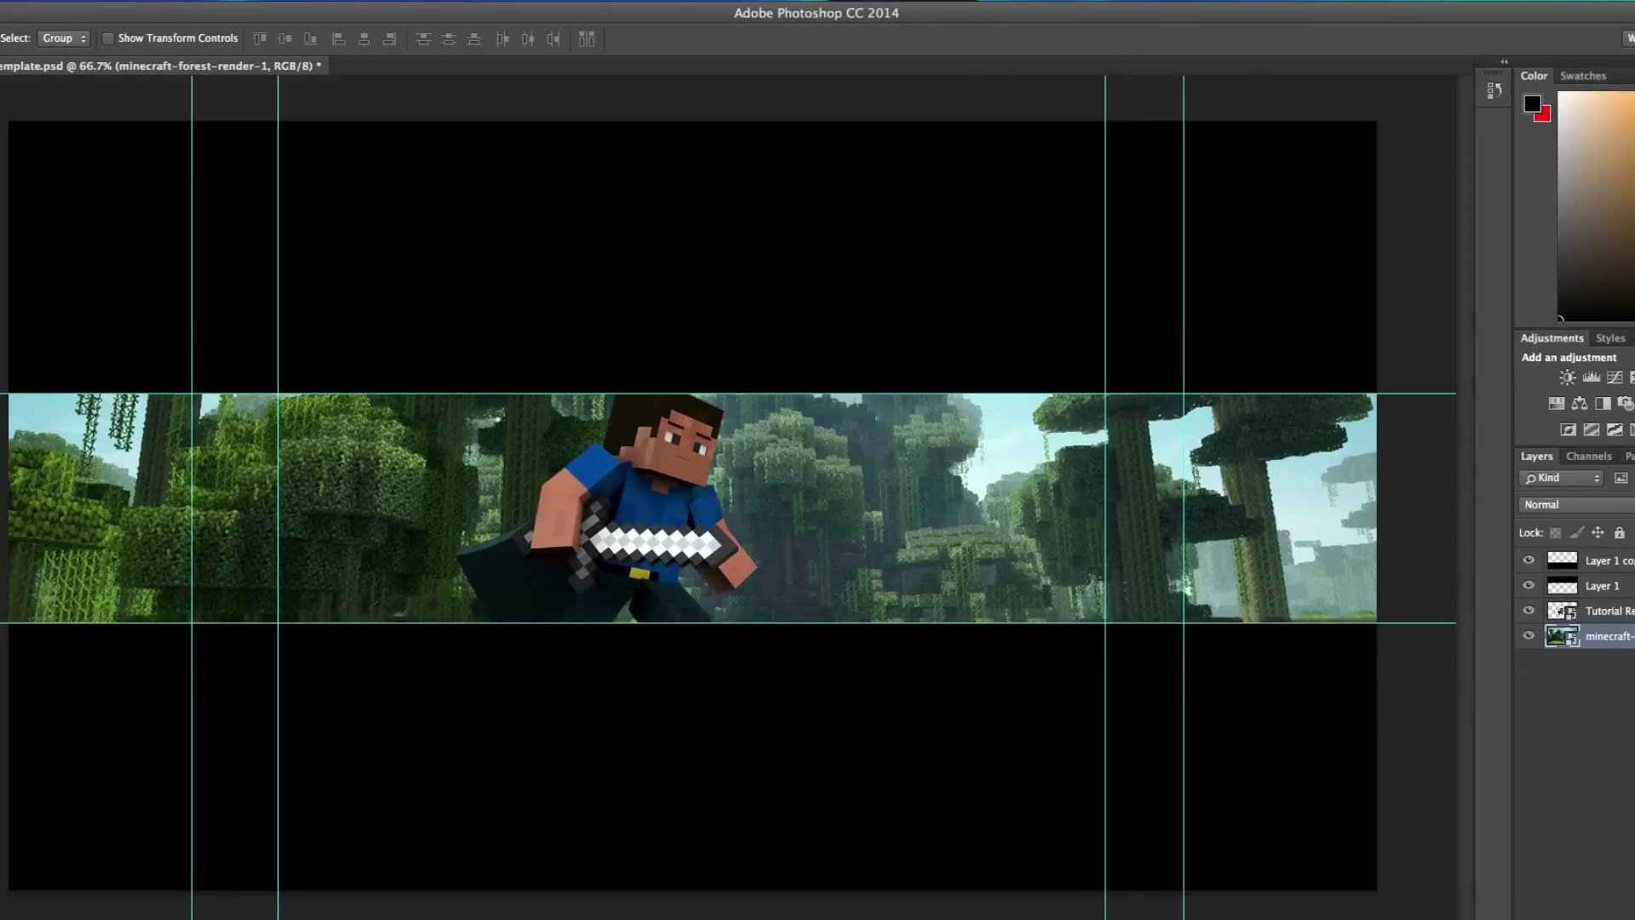
# - Apply a Gaussian Blur with a 2.5-pixel radius to the forest background layer
pyautogui.click(345, 0)
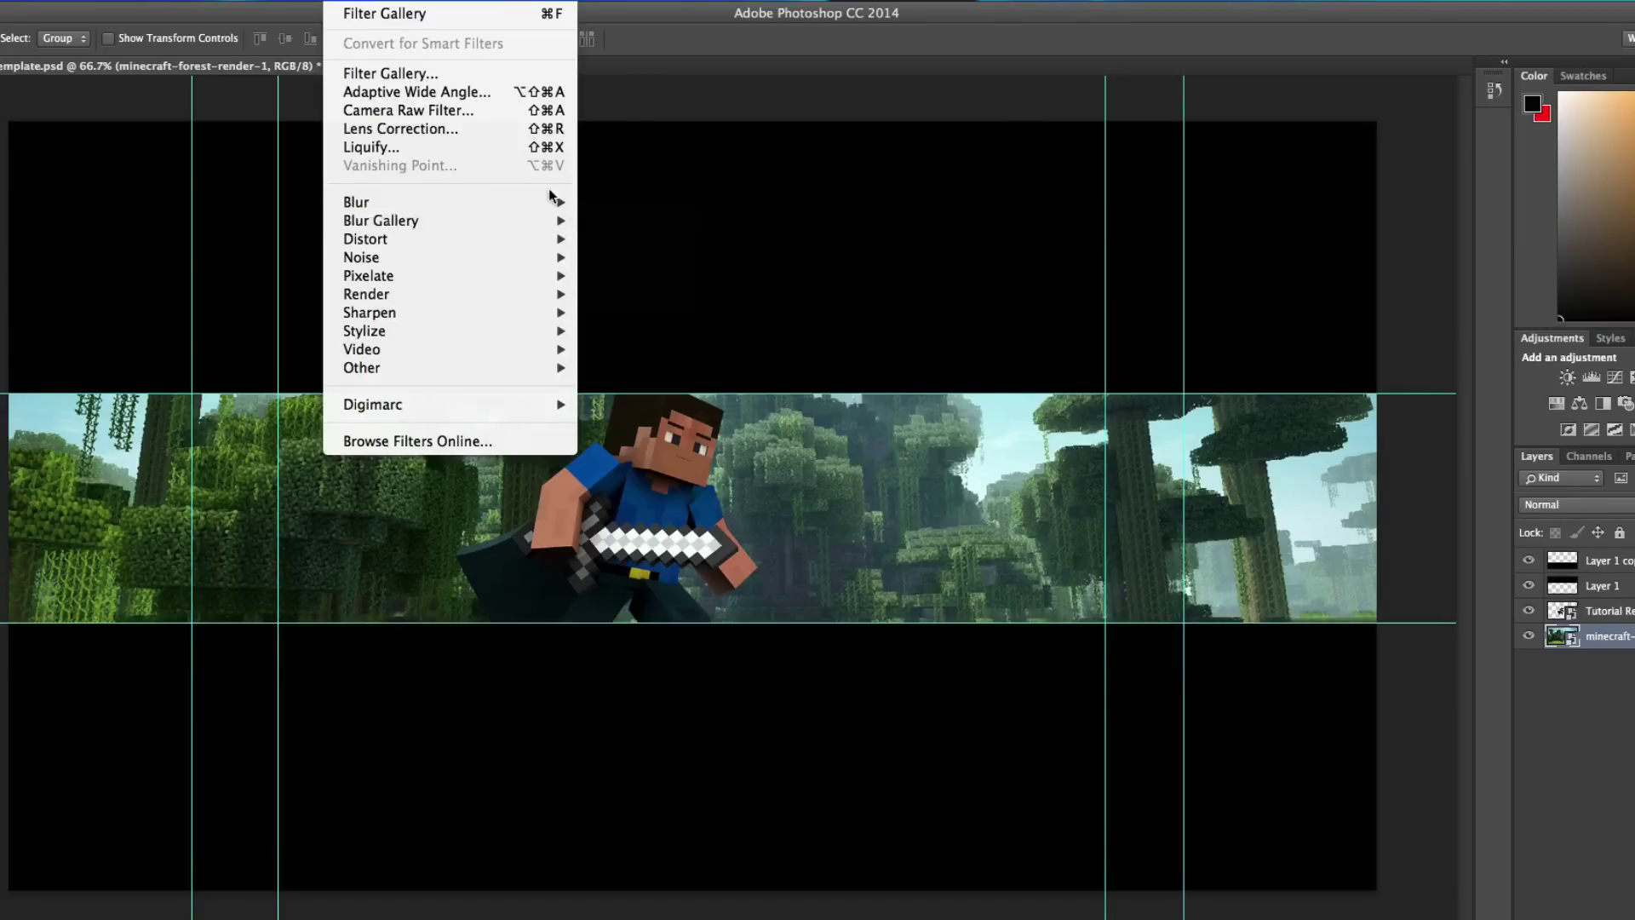
pyautogui.moveTo(558, 202)
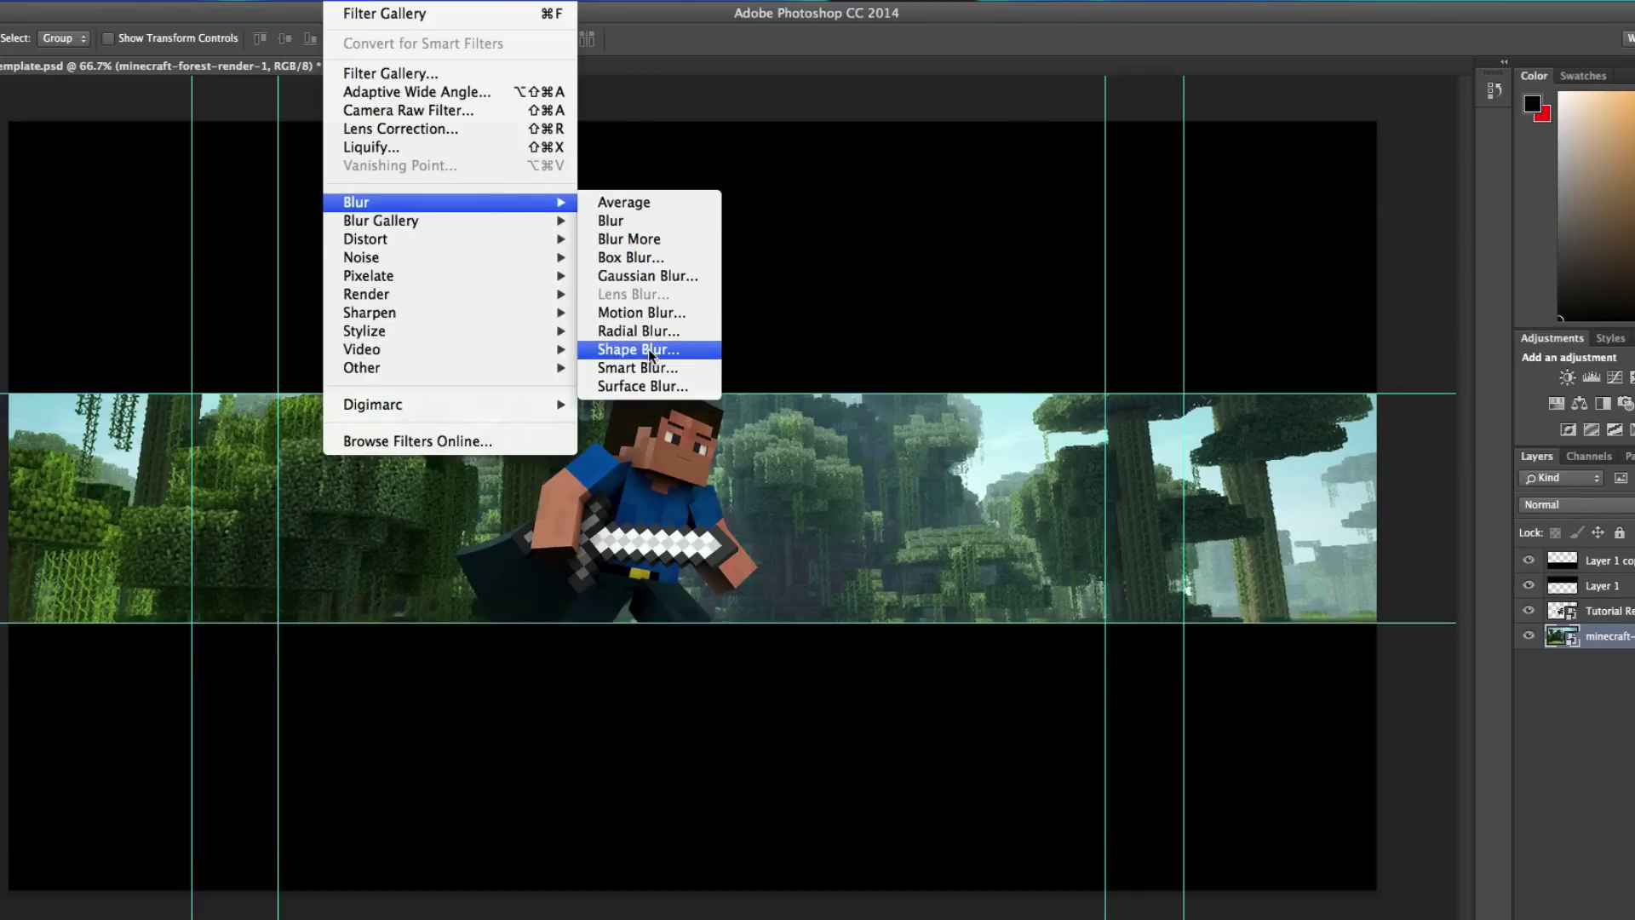
pyautogui.click(646, 276)
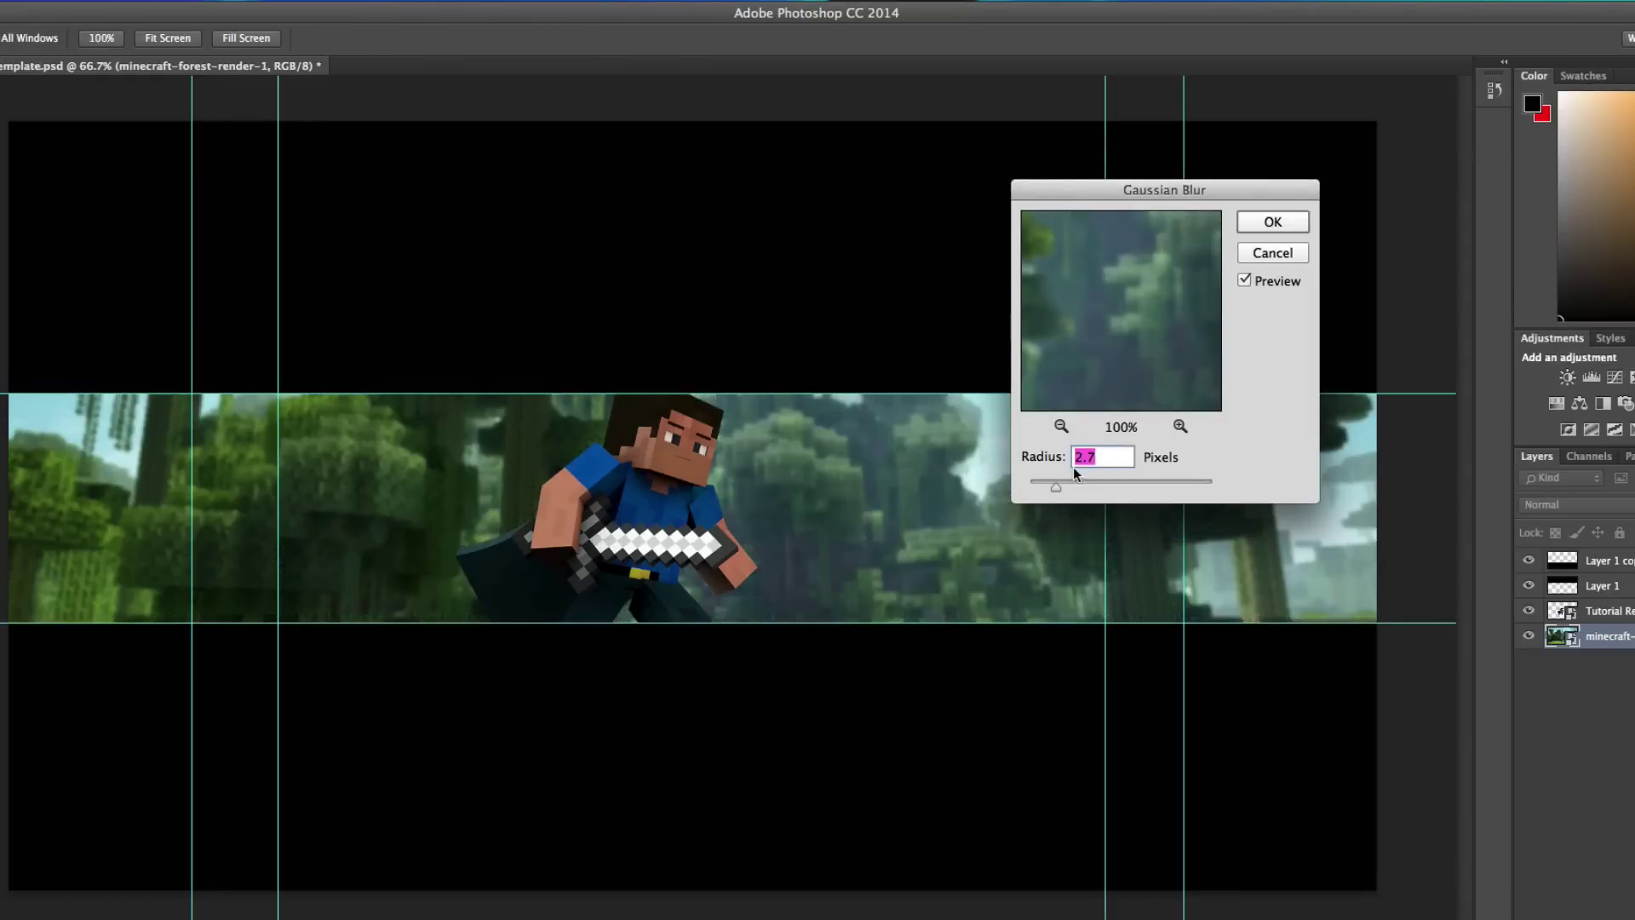
pyautogui.write('2.5')
pyautogui.press('Return')
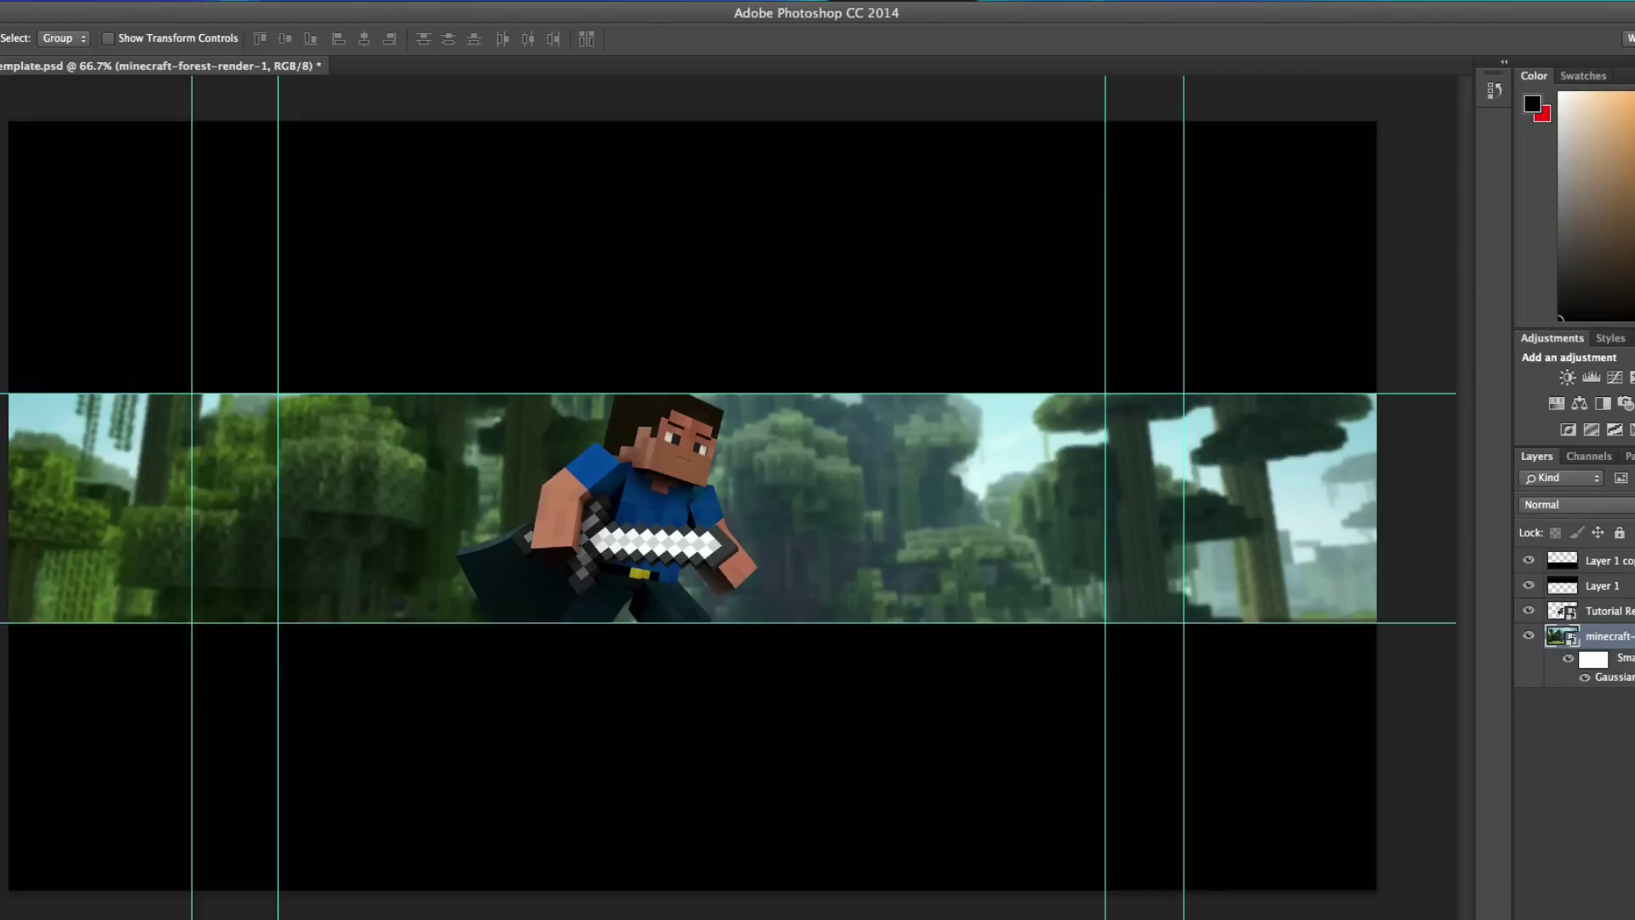
# - Rotate the character render slightly counter-clockwise with Free Transform
pyautogui.click(1606, 611)
pyautogui.hotkey('ctrl', 't')
pyautogui.moveTo(793, 310); pyautogui.dragTo(779, 314)
pyautogui.press('Escape')
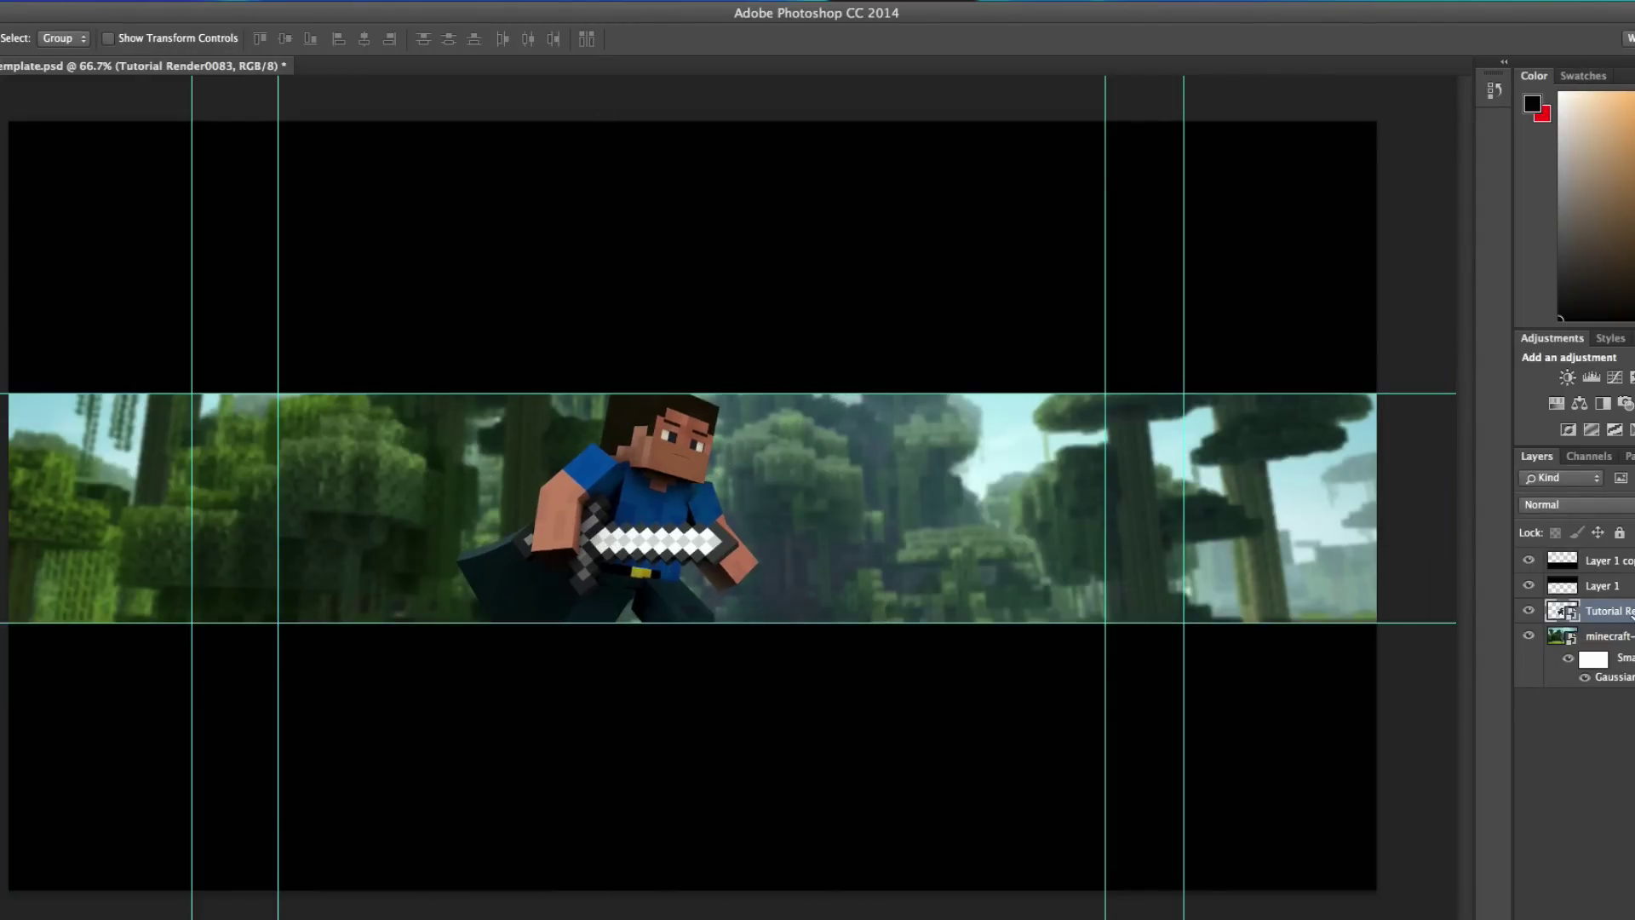
# - Add a linear black-to-white Gradient Overlay to the character layer, using the Overlay blend mode and 75% opacity
pyautogui.rightClick(1630, 614)
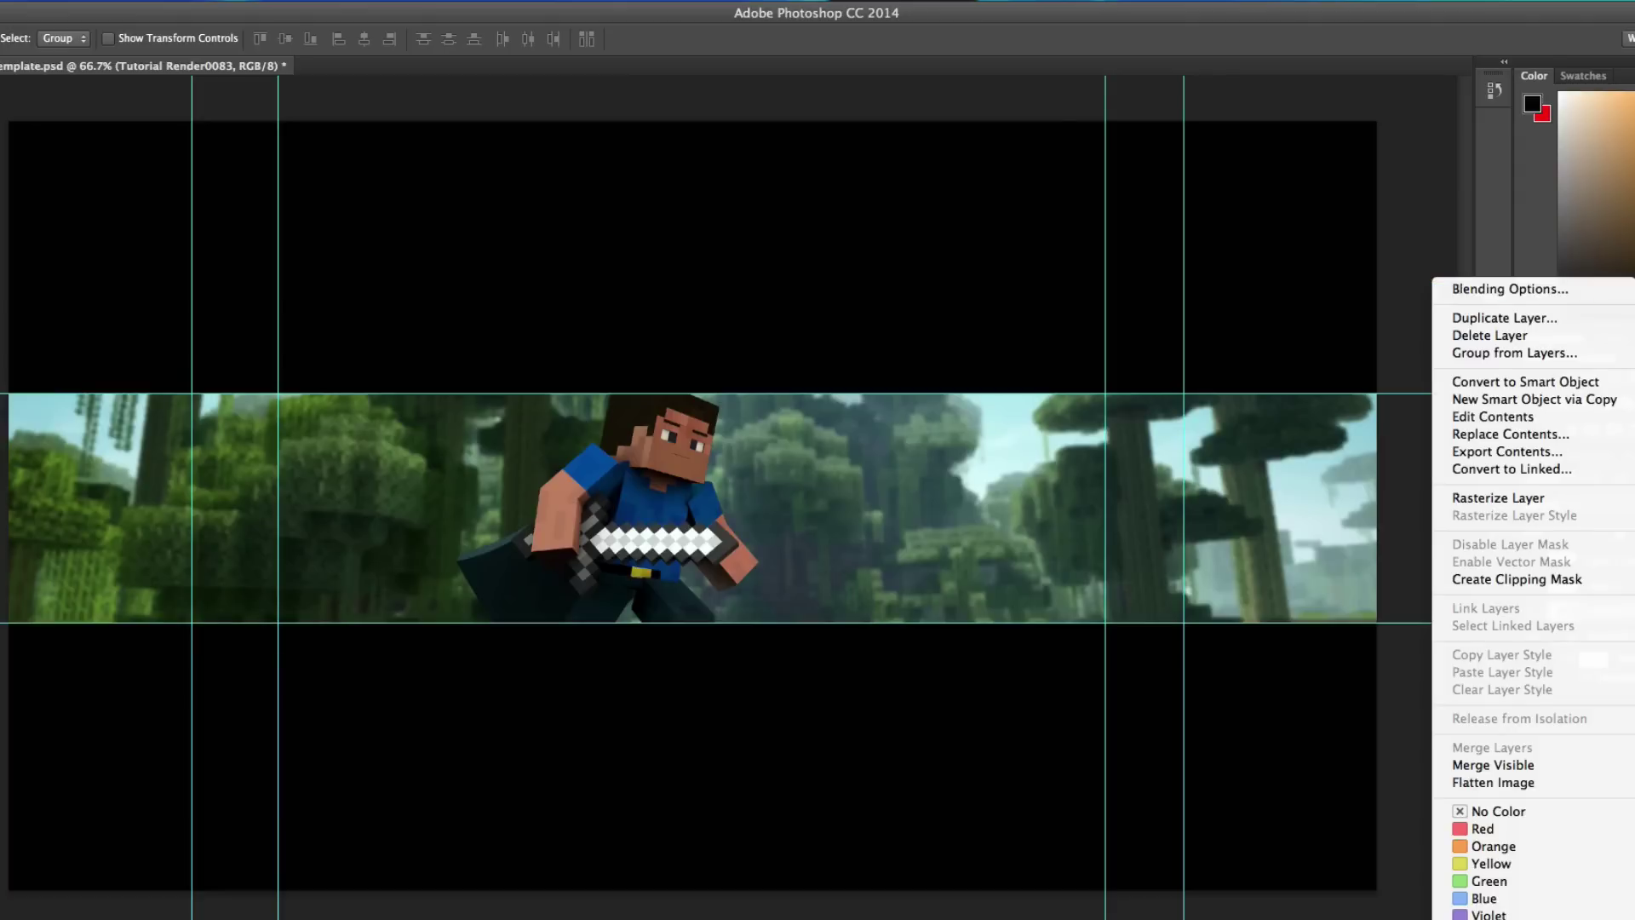
pyautogui.press('Escape')
pyautogui.rightClick(1606, 611)
pyautogui.click(1524, 285)
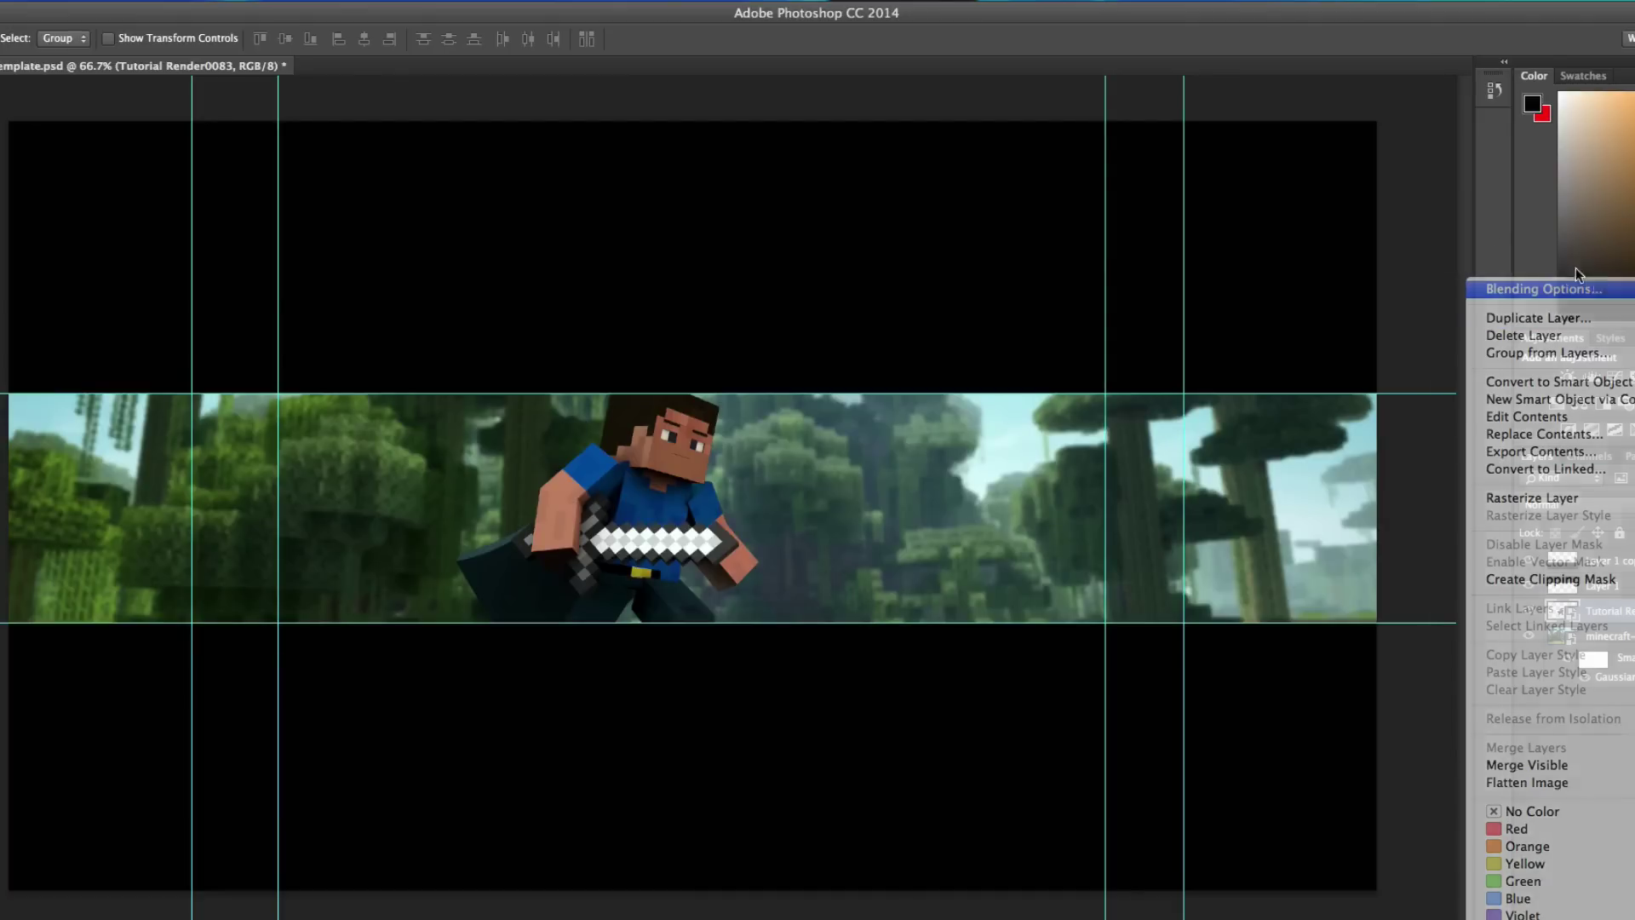
pyautogui.moveTo(1219, 141); pyautogui.dragTo(1222, 38)
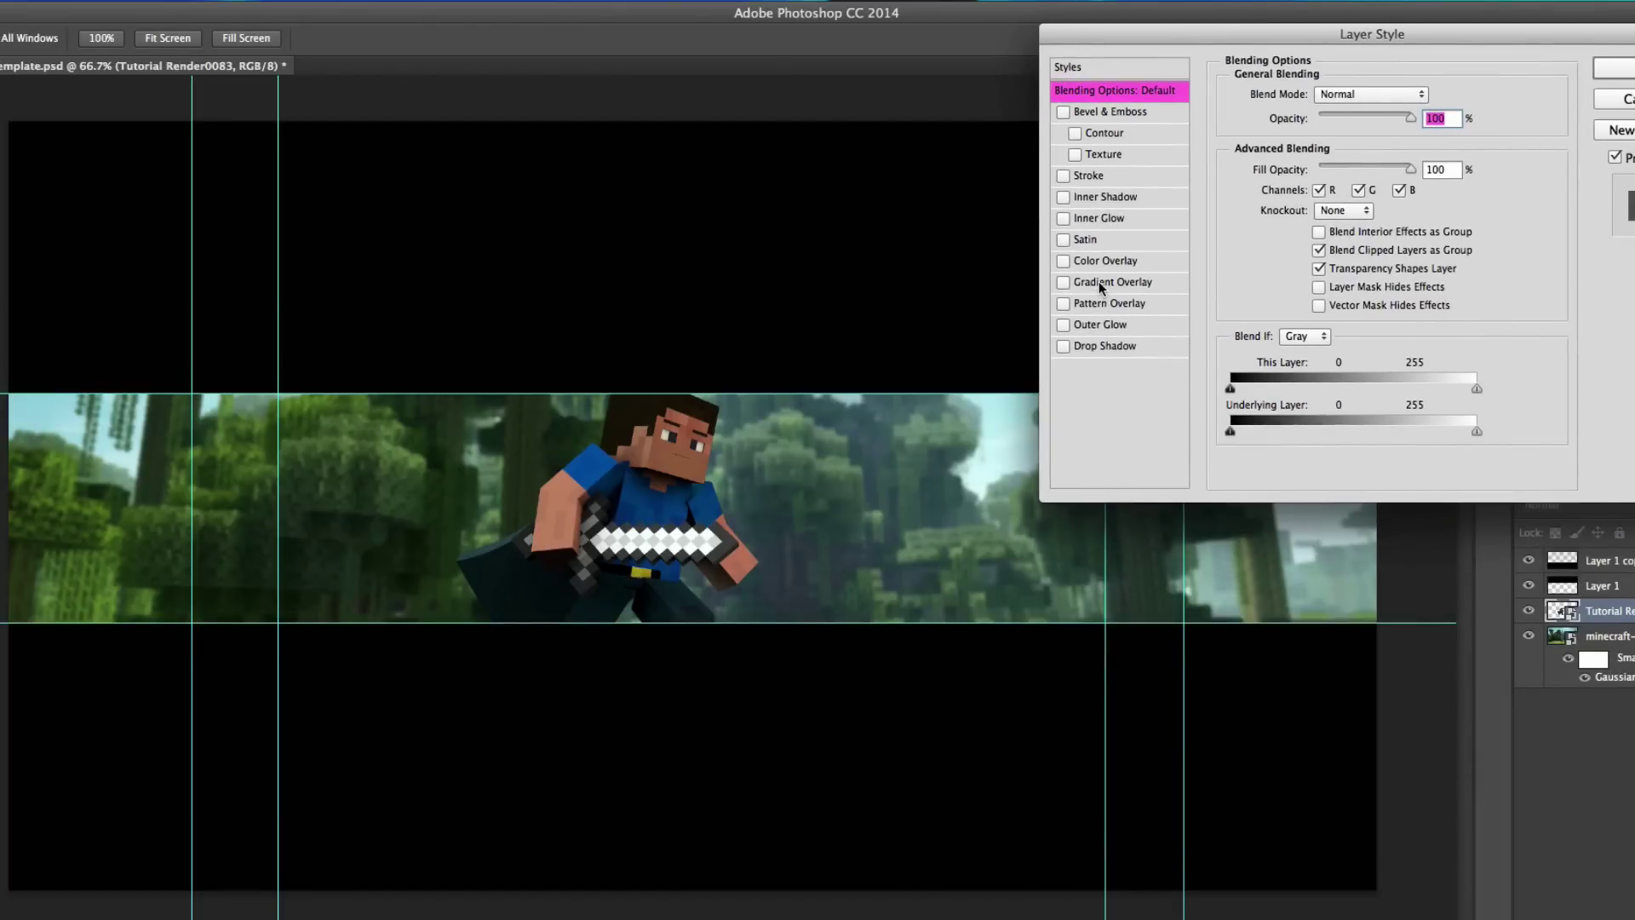
pyautogui.click(1099, 281)
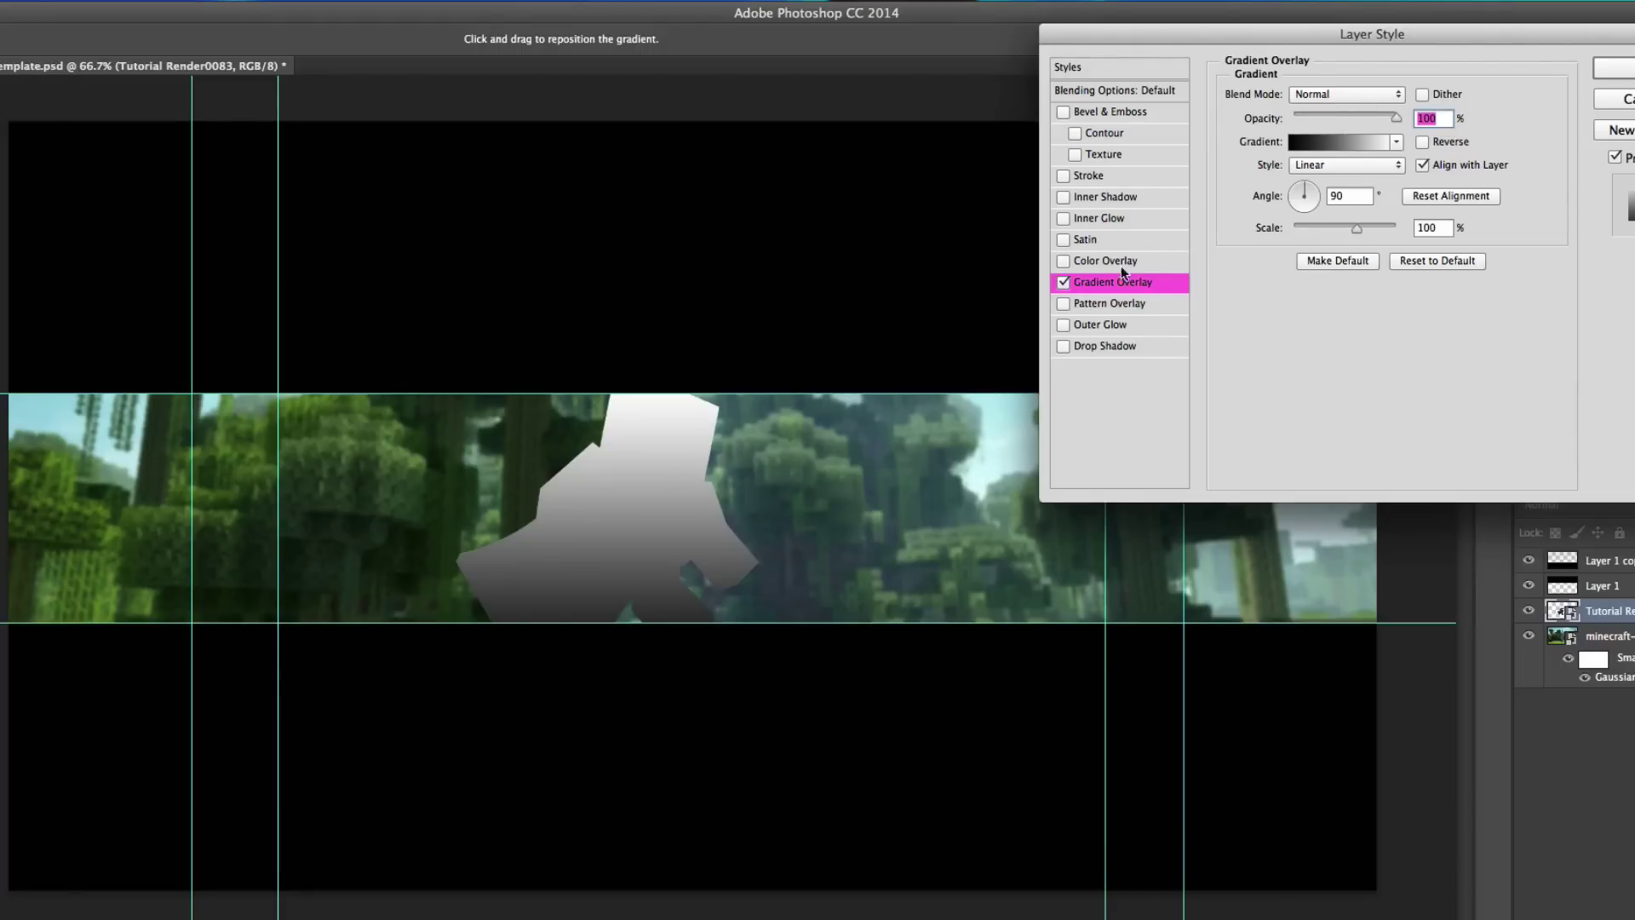
pyautogui.click(1320, 93)
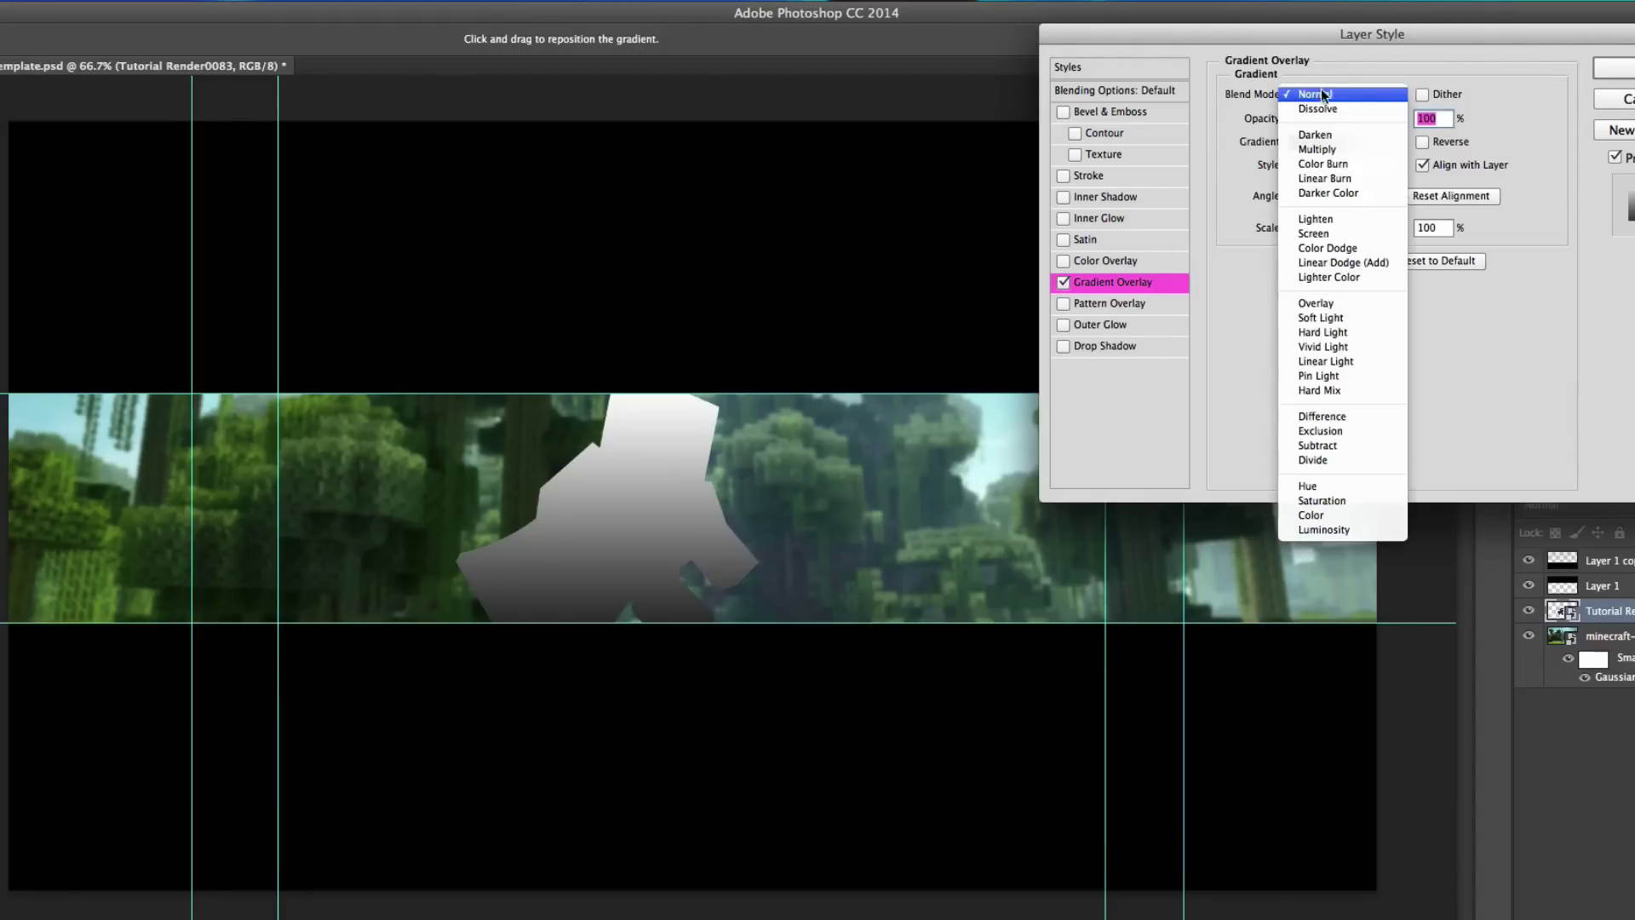
pyautogui.click(1422, 74)
pyautogui.click(1333, 96)
pyautogui.click(1313, 302)
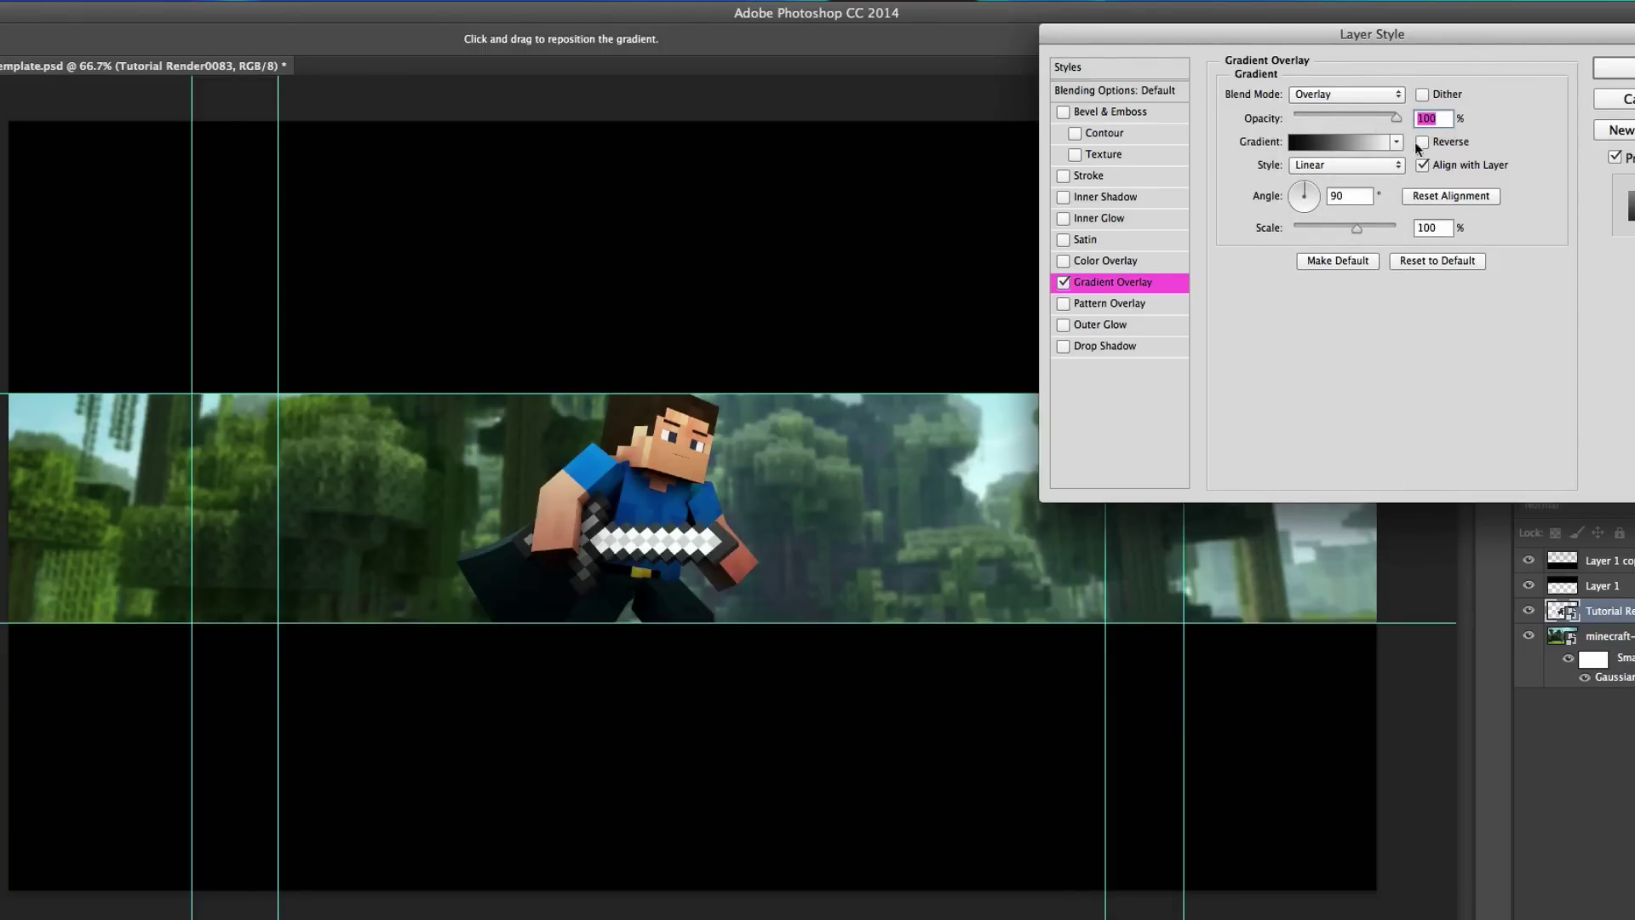
pyautogui.write('75')
pyautogui.press('Return')
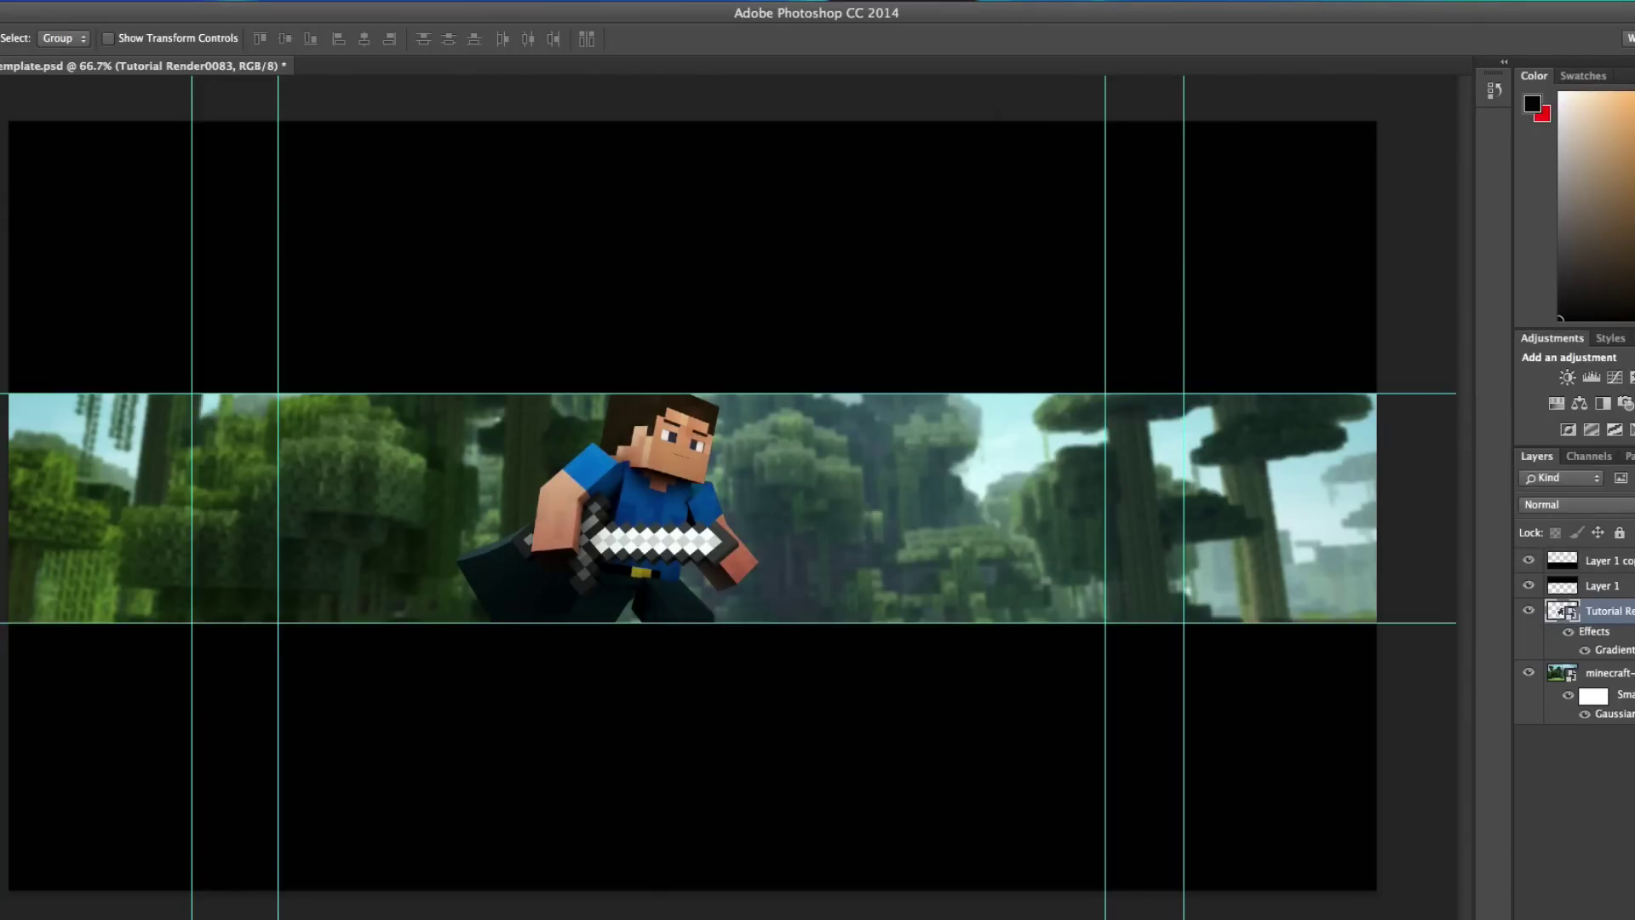
# - Add an Inner Glow to the character layer with a size of 16 px and the Overlay blend mode
pyautogui.rightClick(1606, 610)
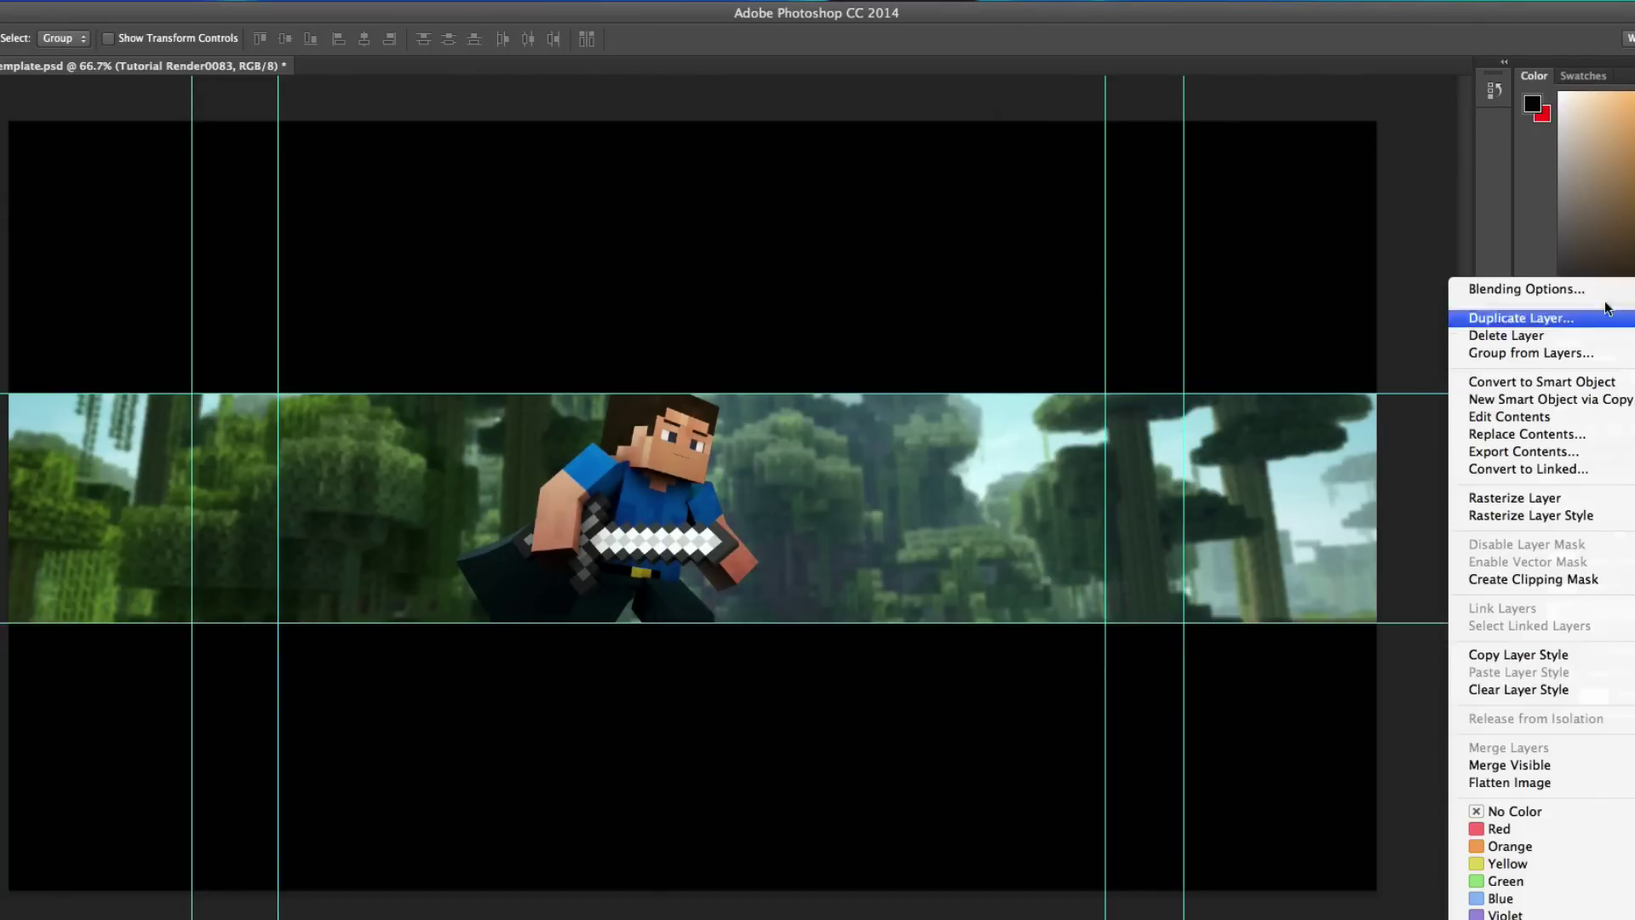
pyautogui.click(1466, 278)
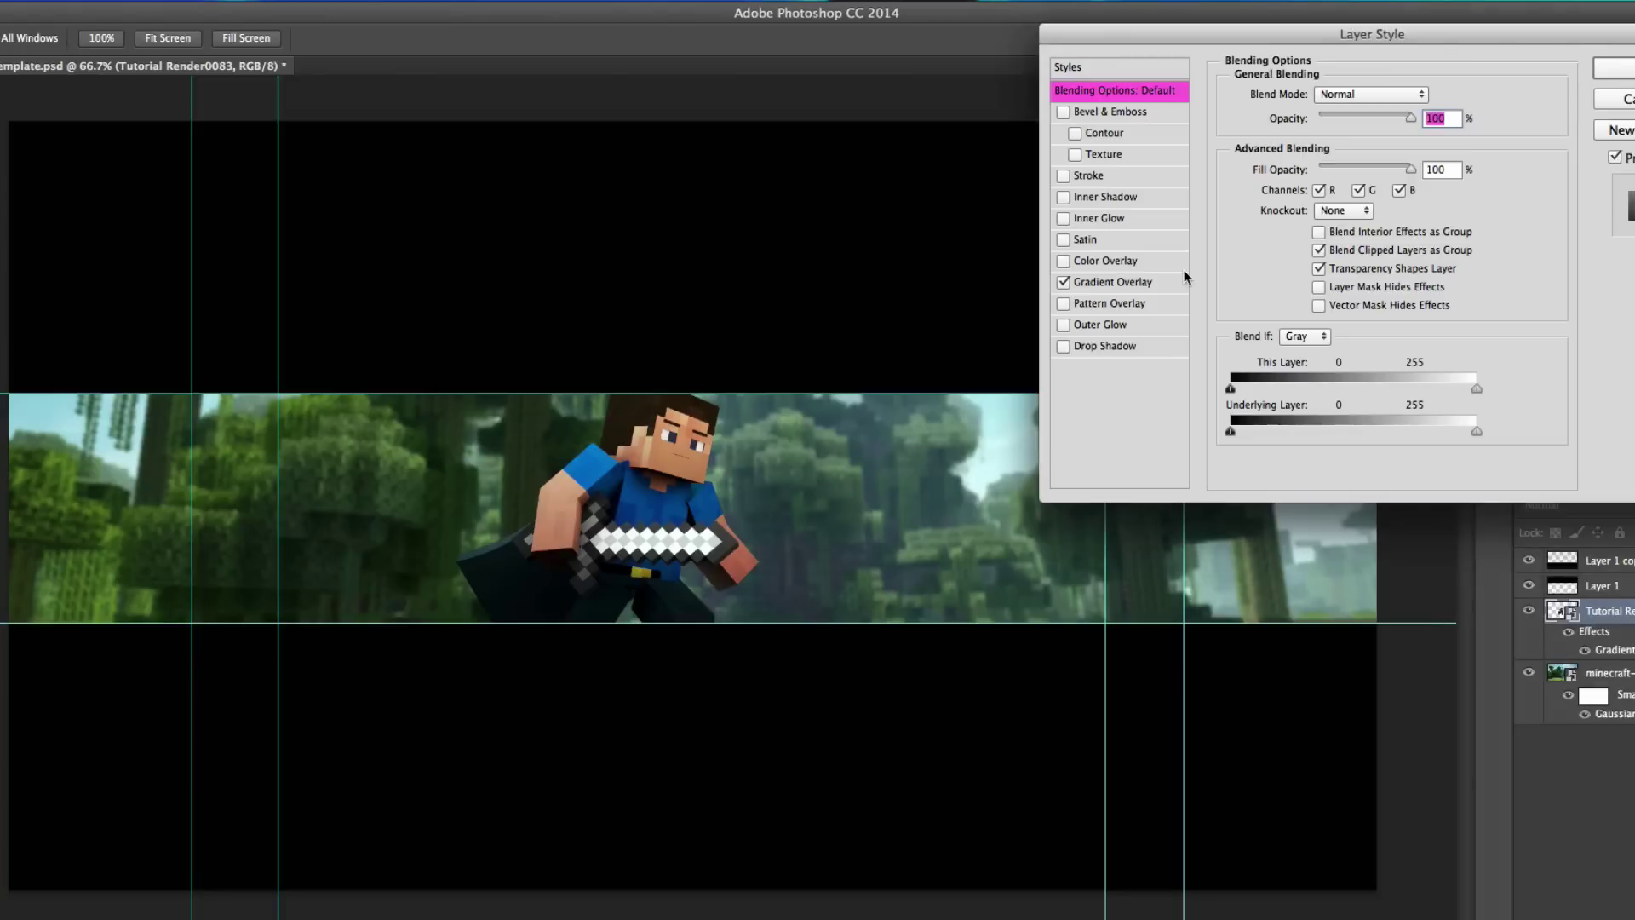
pyautogui.click(1064, 219)
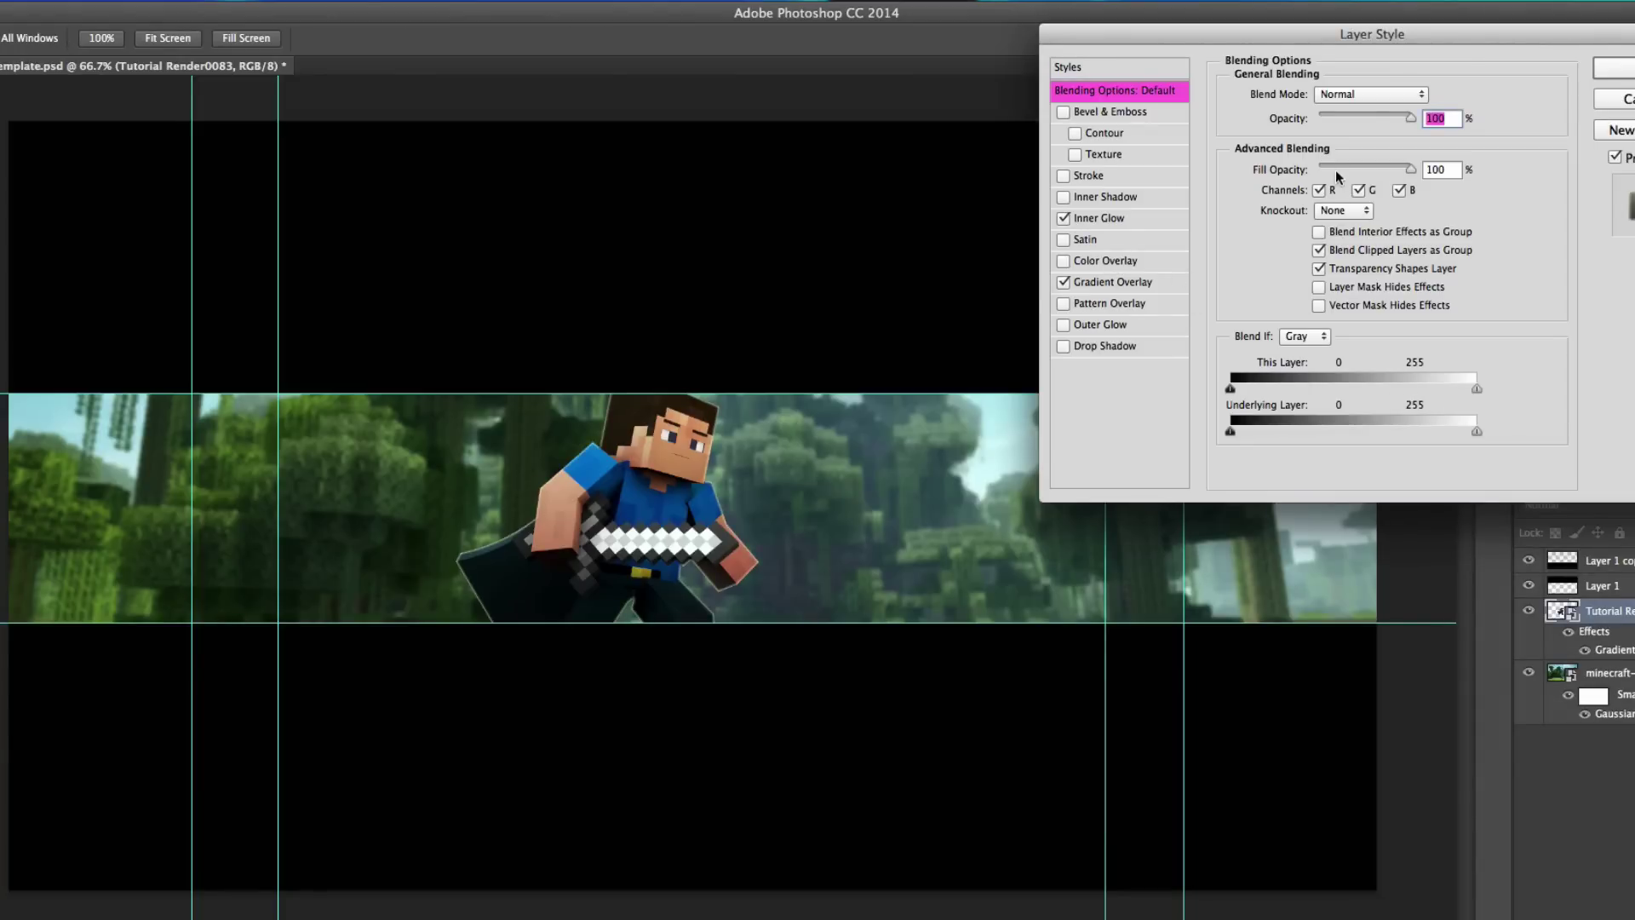
pyautogui.click(1154, 219)
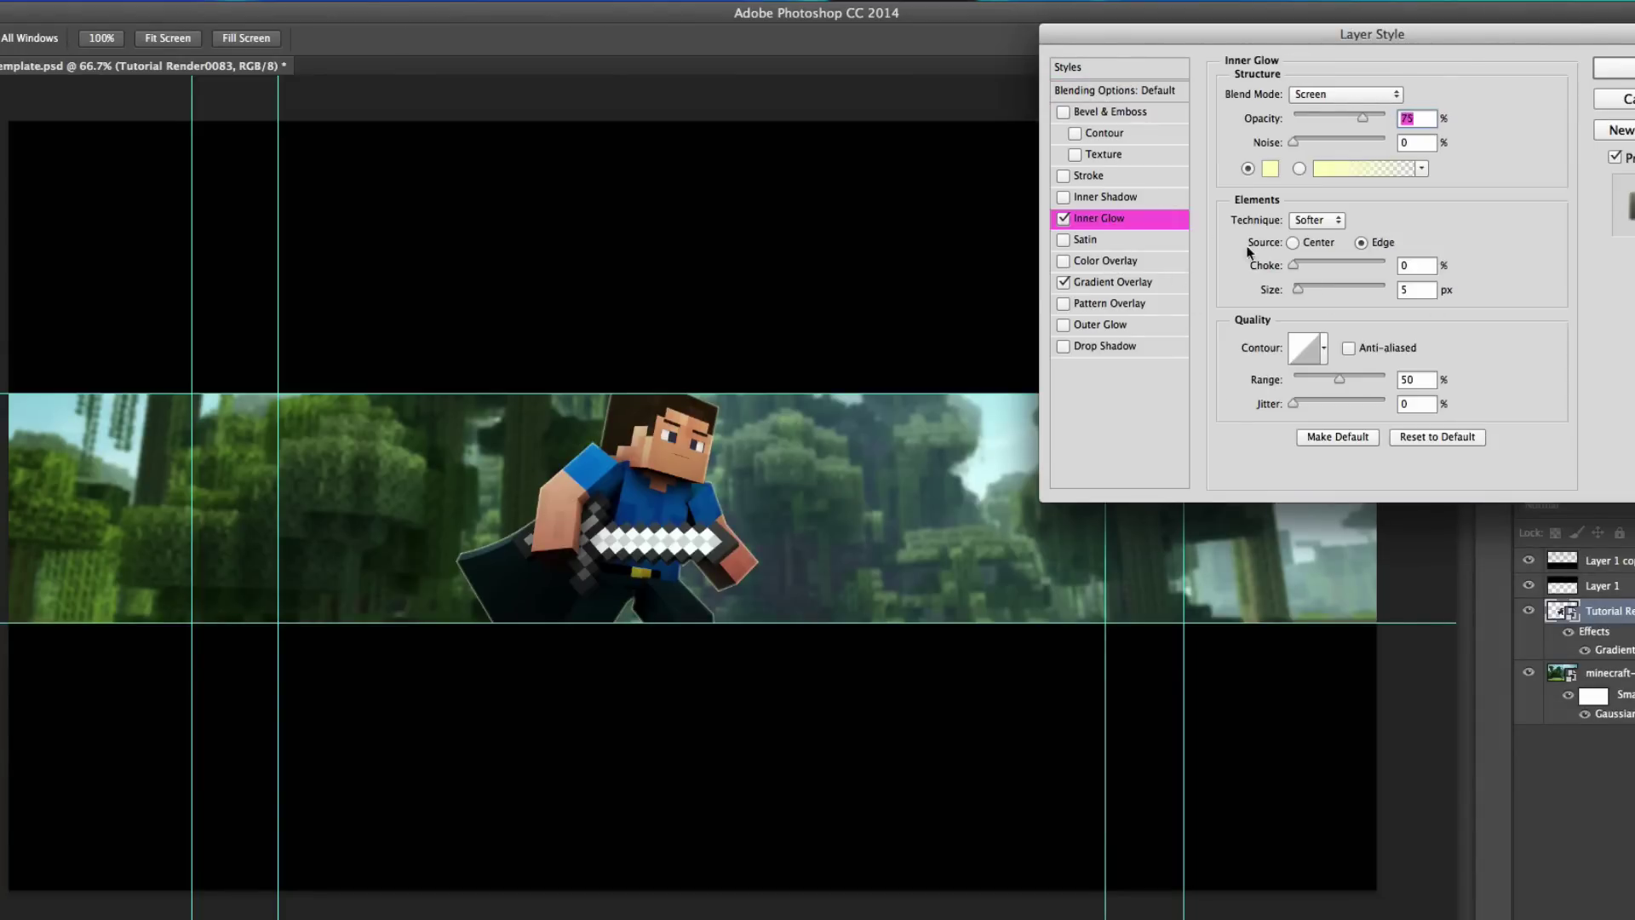
pyautogui.click(1299, 288)
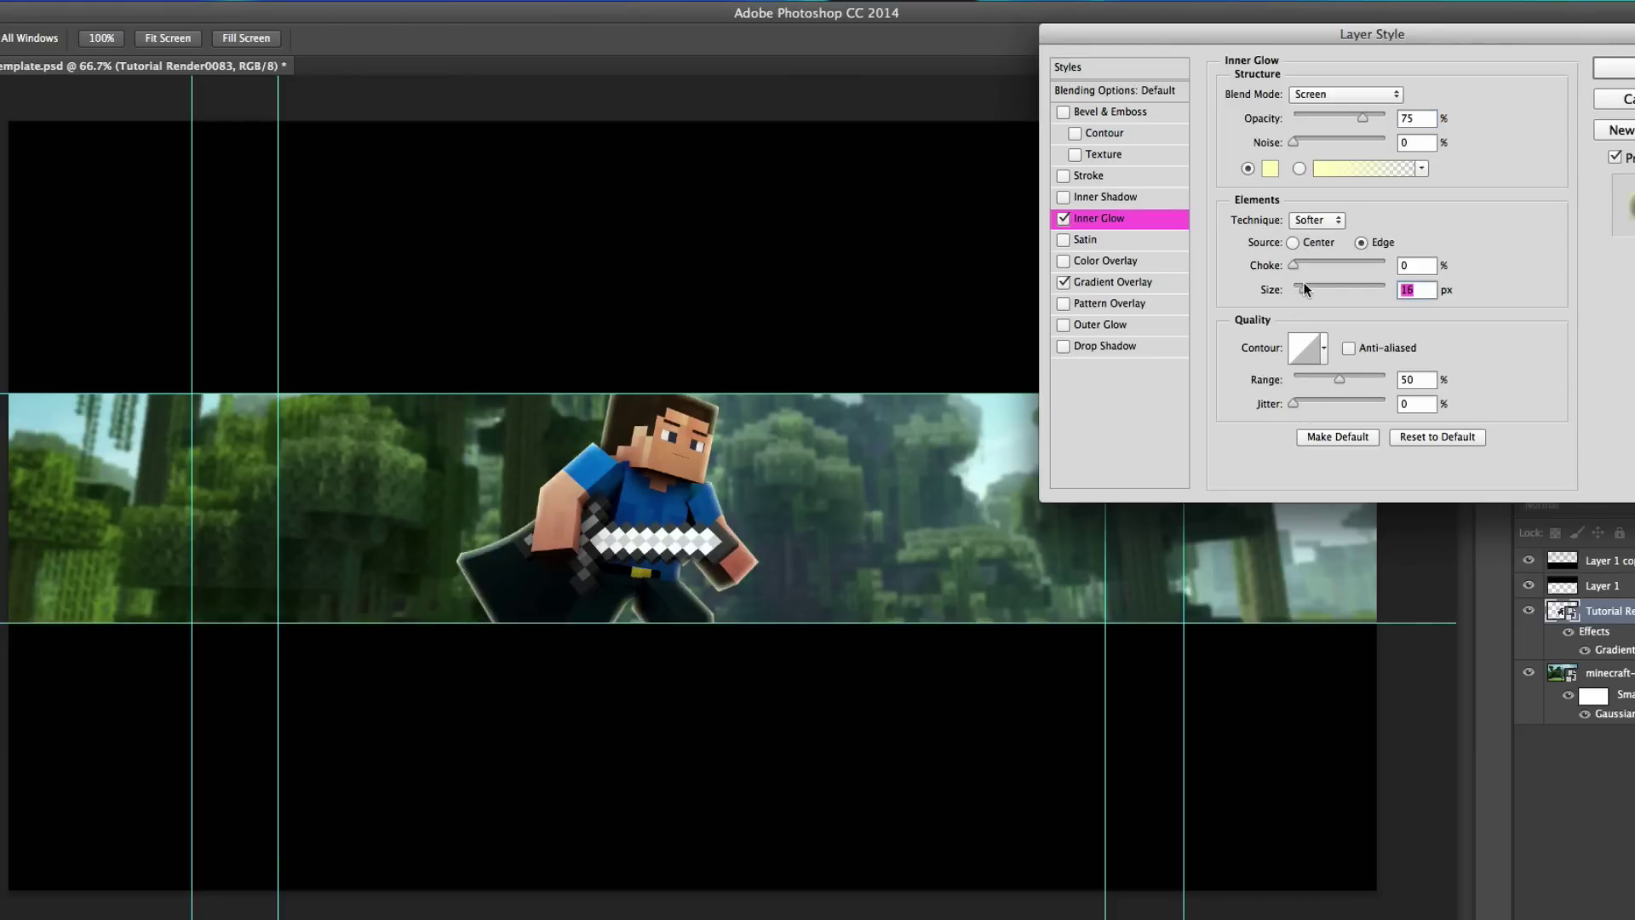
pyautogui.click(1320, 94)
pyautogui.click(1331, 161)
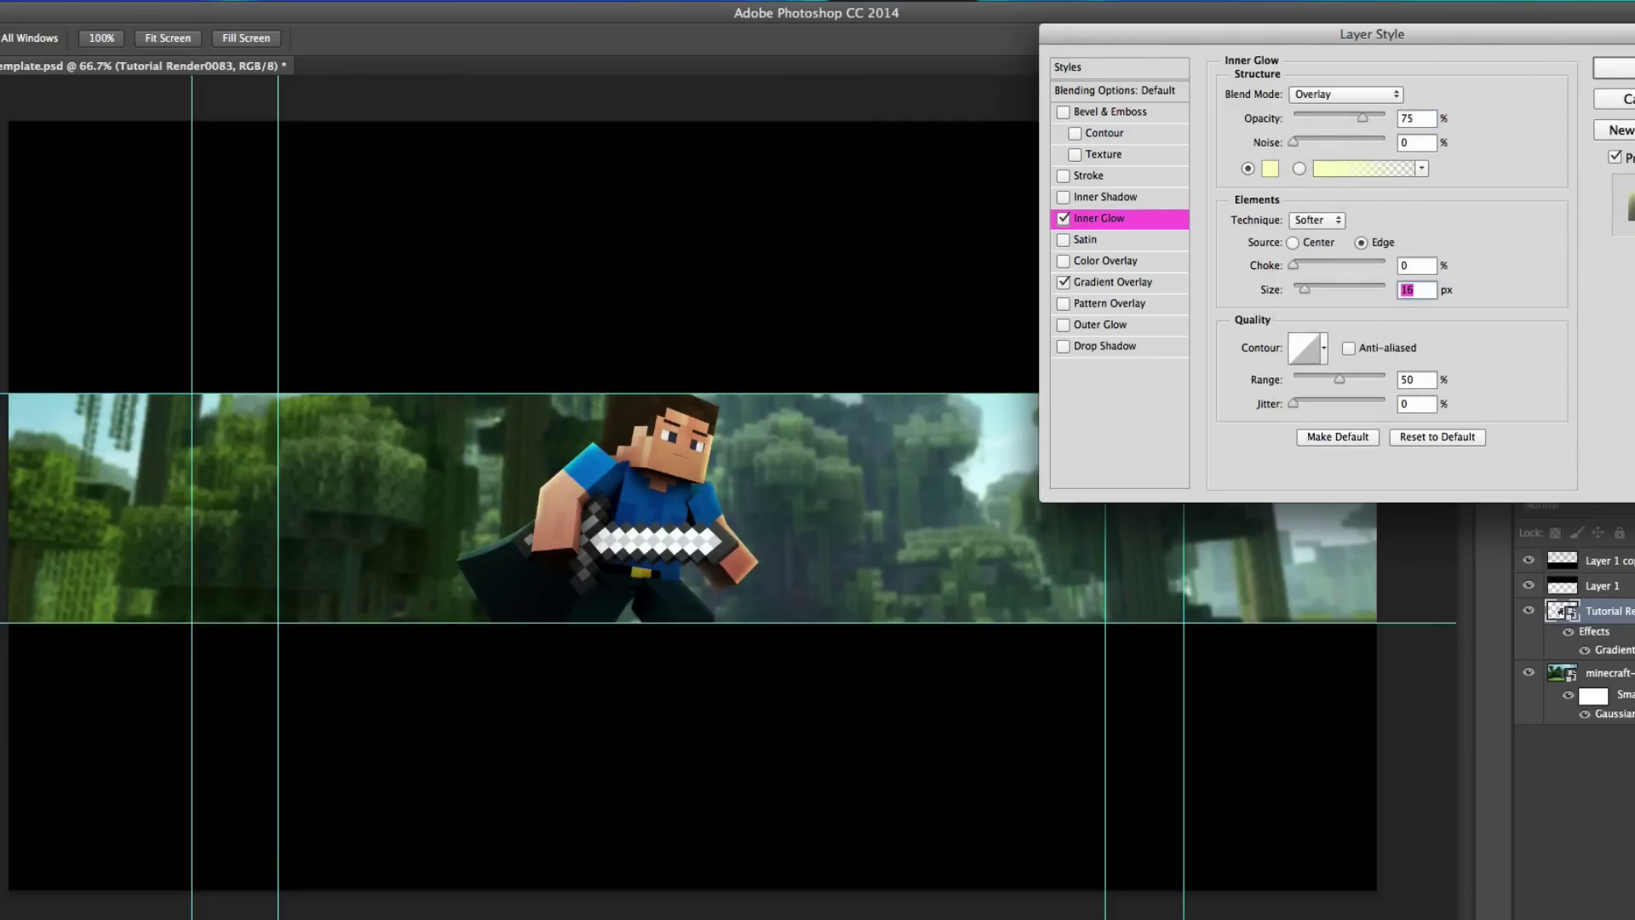
pyautogui.press('Return')
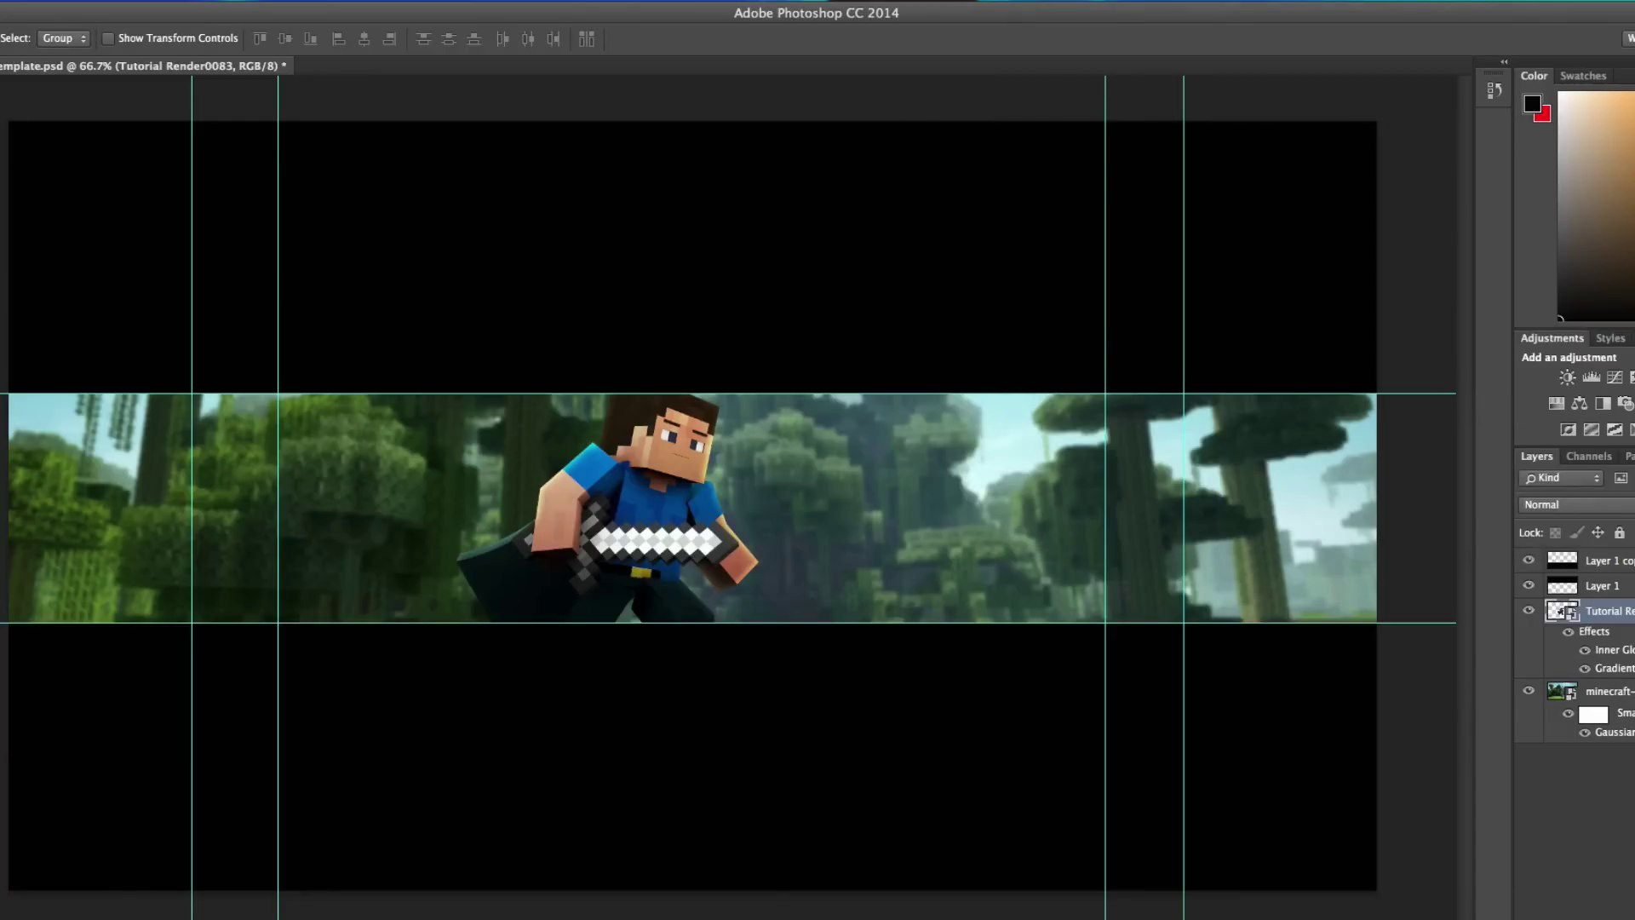
# - Start a text layer above the character layer, just beside the character's sword arm, and set its font to Code Bold Regular
pyautogui.click(1610, 692)
pyautogui.click(1625, 608)
pyautogui.press('t')
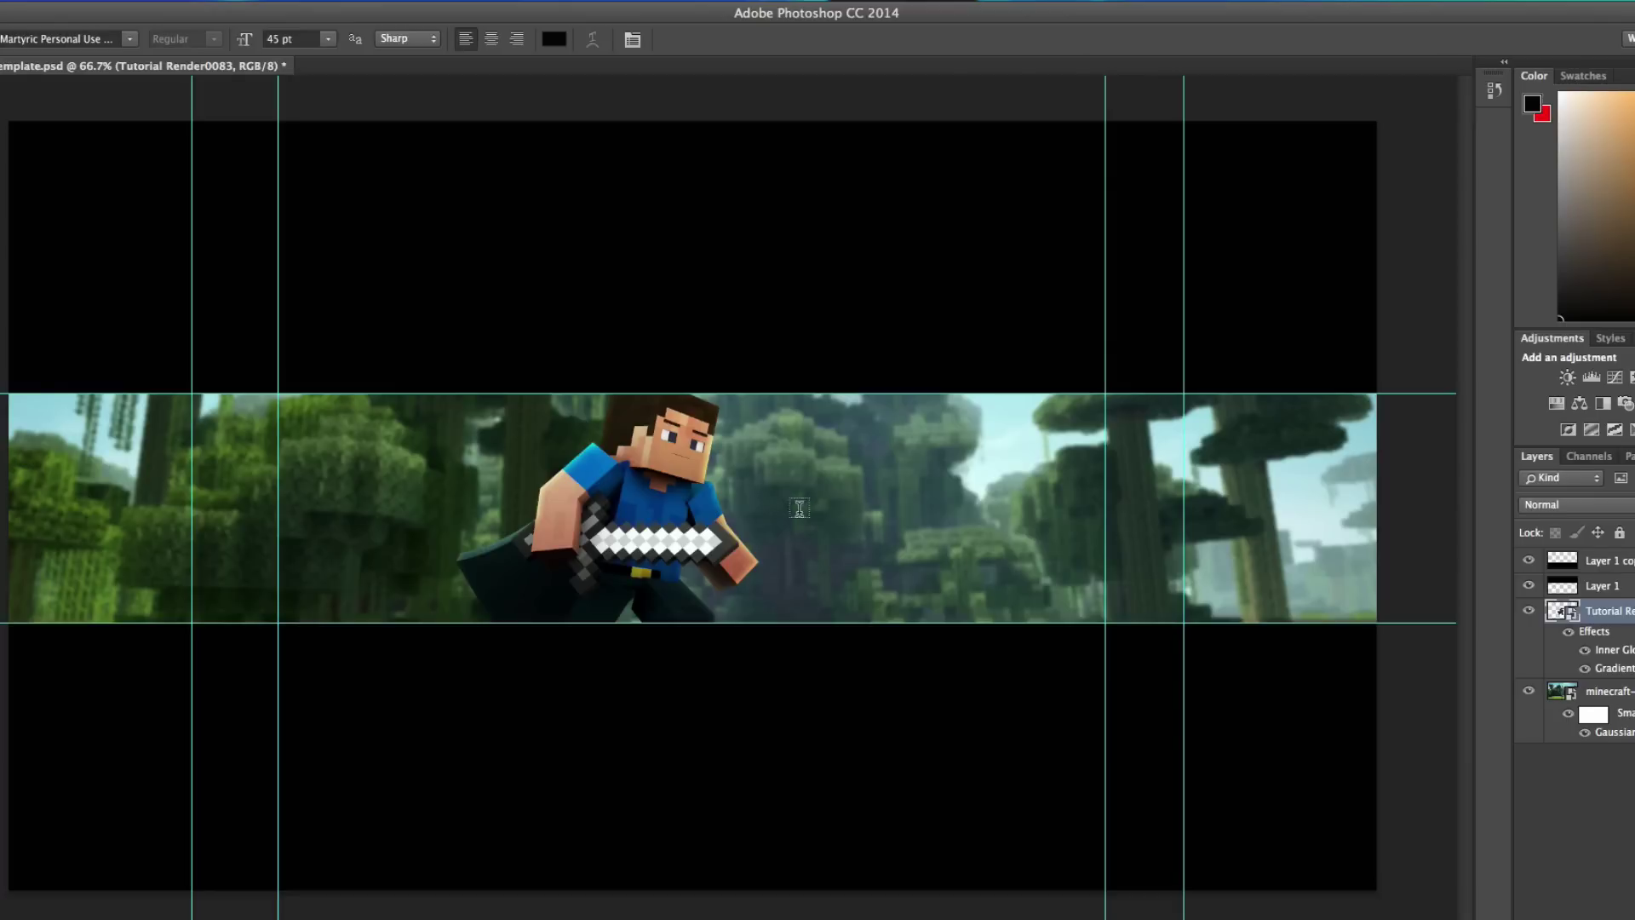
pyautogui.click(776, 523)
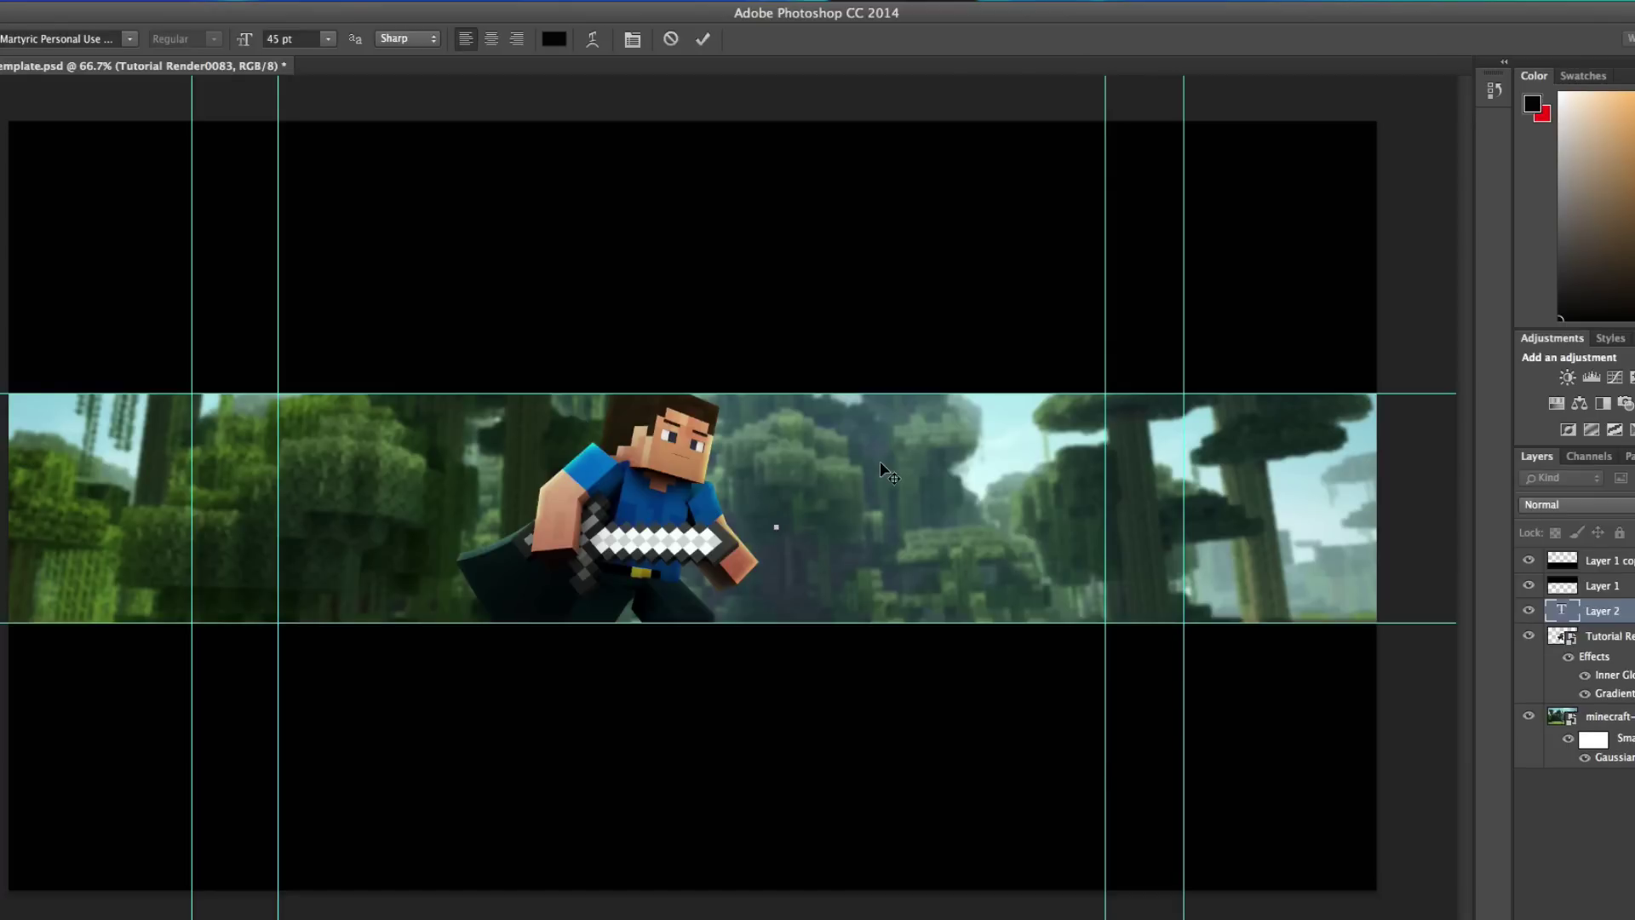
pyautogui.click(137, 39)
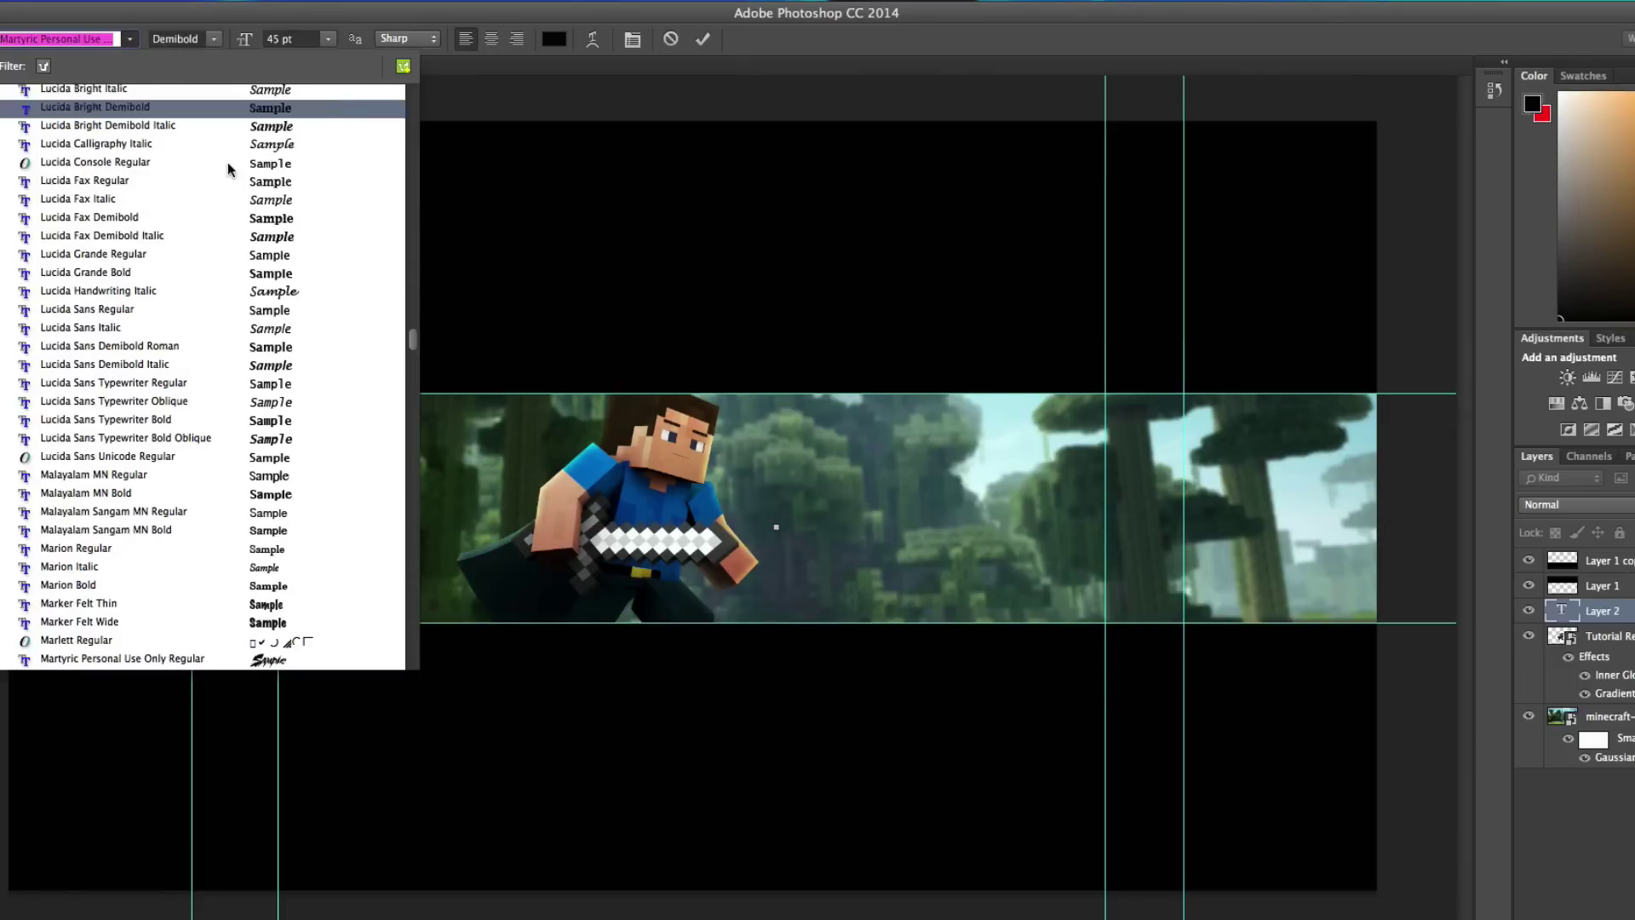
pyautogui.write('Code')
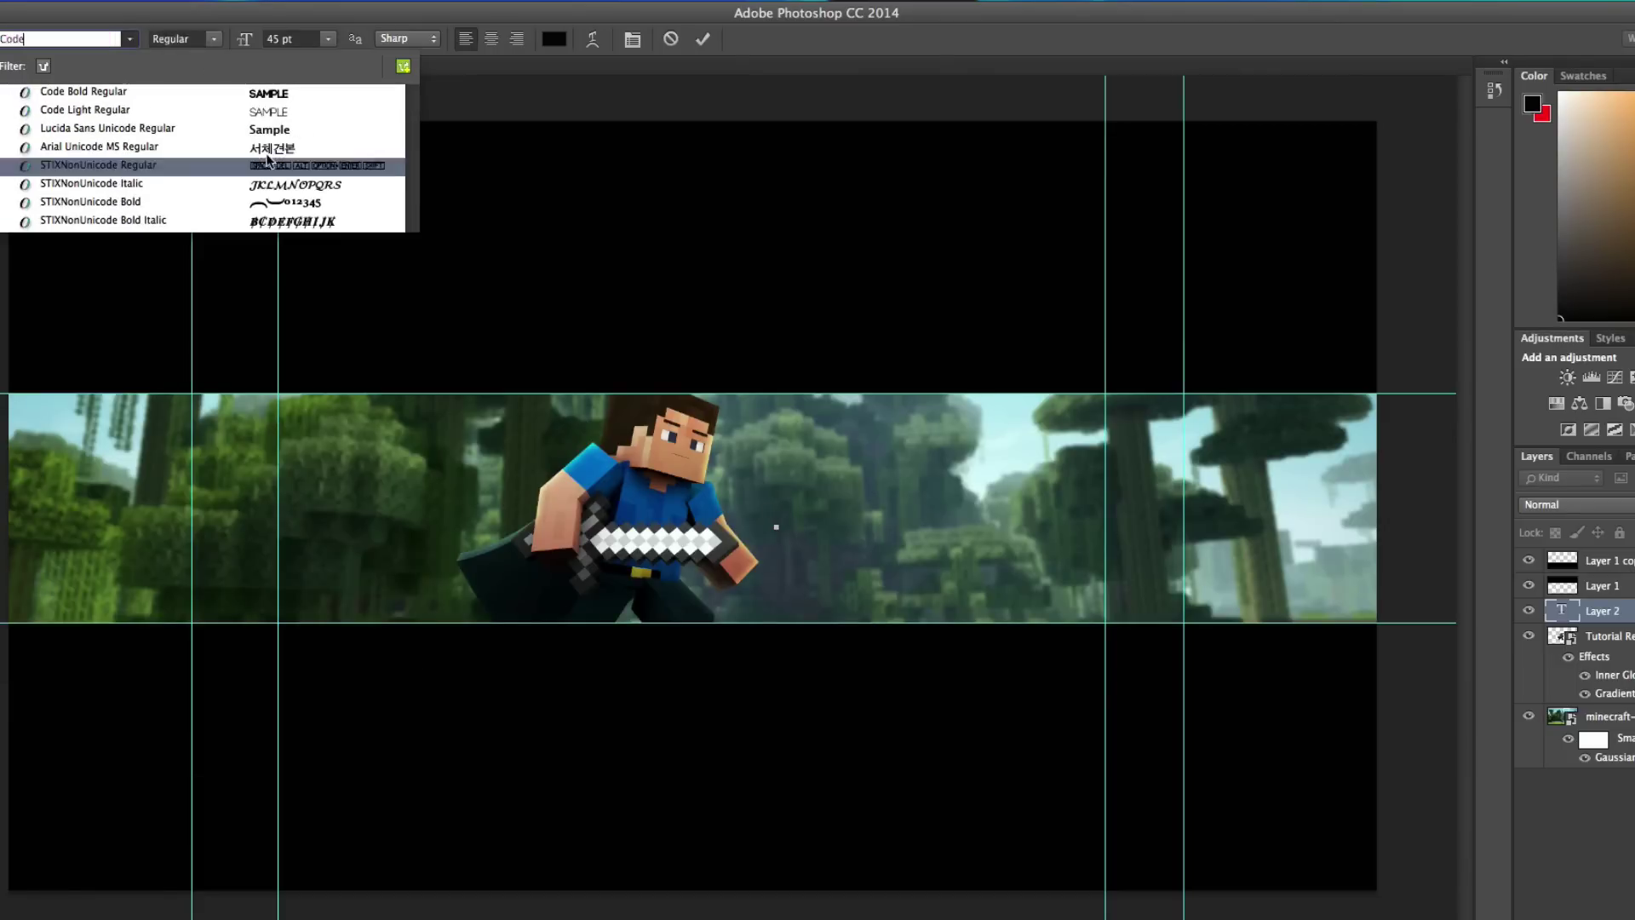
pyautogui.click(236, 92)
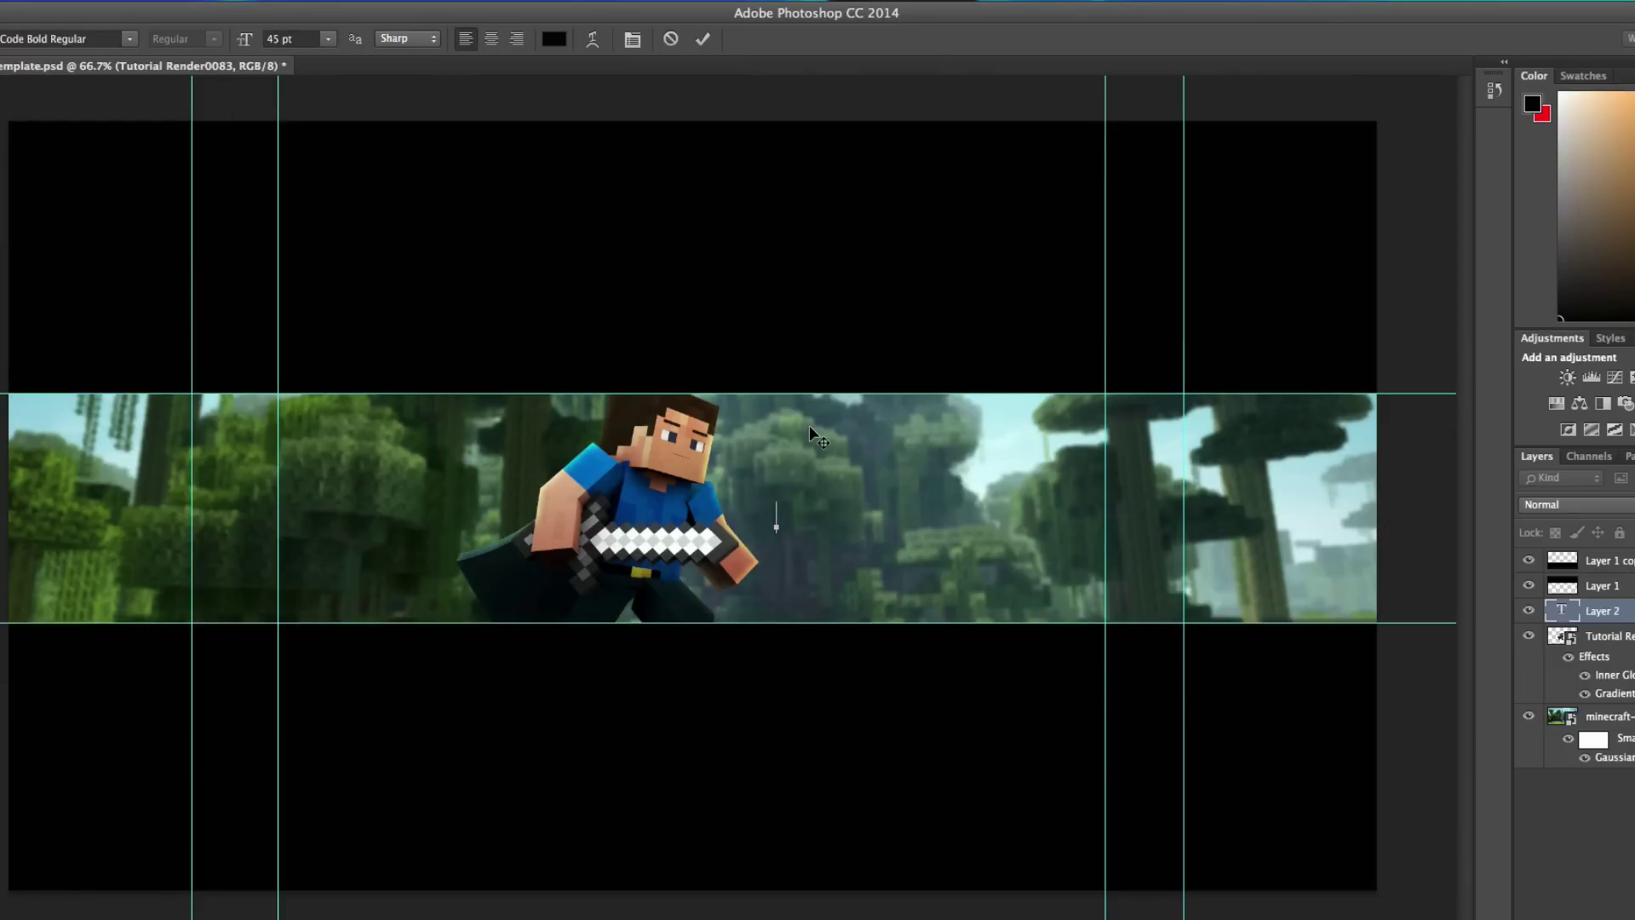
# - Enter the text "Steve" beside the character's sword arm and enlarge it proportionally to about 88 pt
pyautogui.write('Steve')
pyautogui.hotkey('ctrl', 'Return')
pyautogui.hotkey('ctrl', 't')
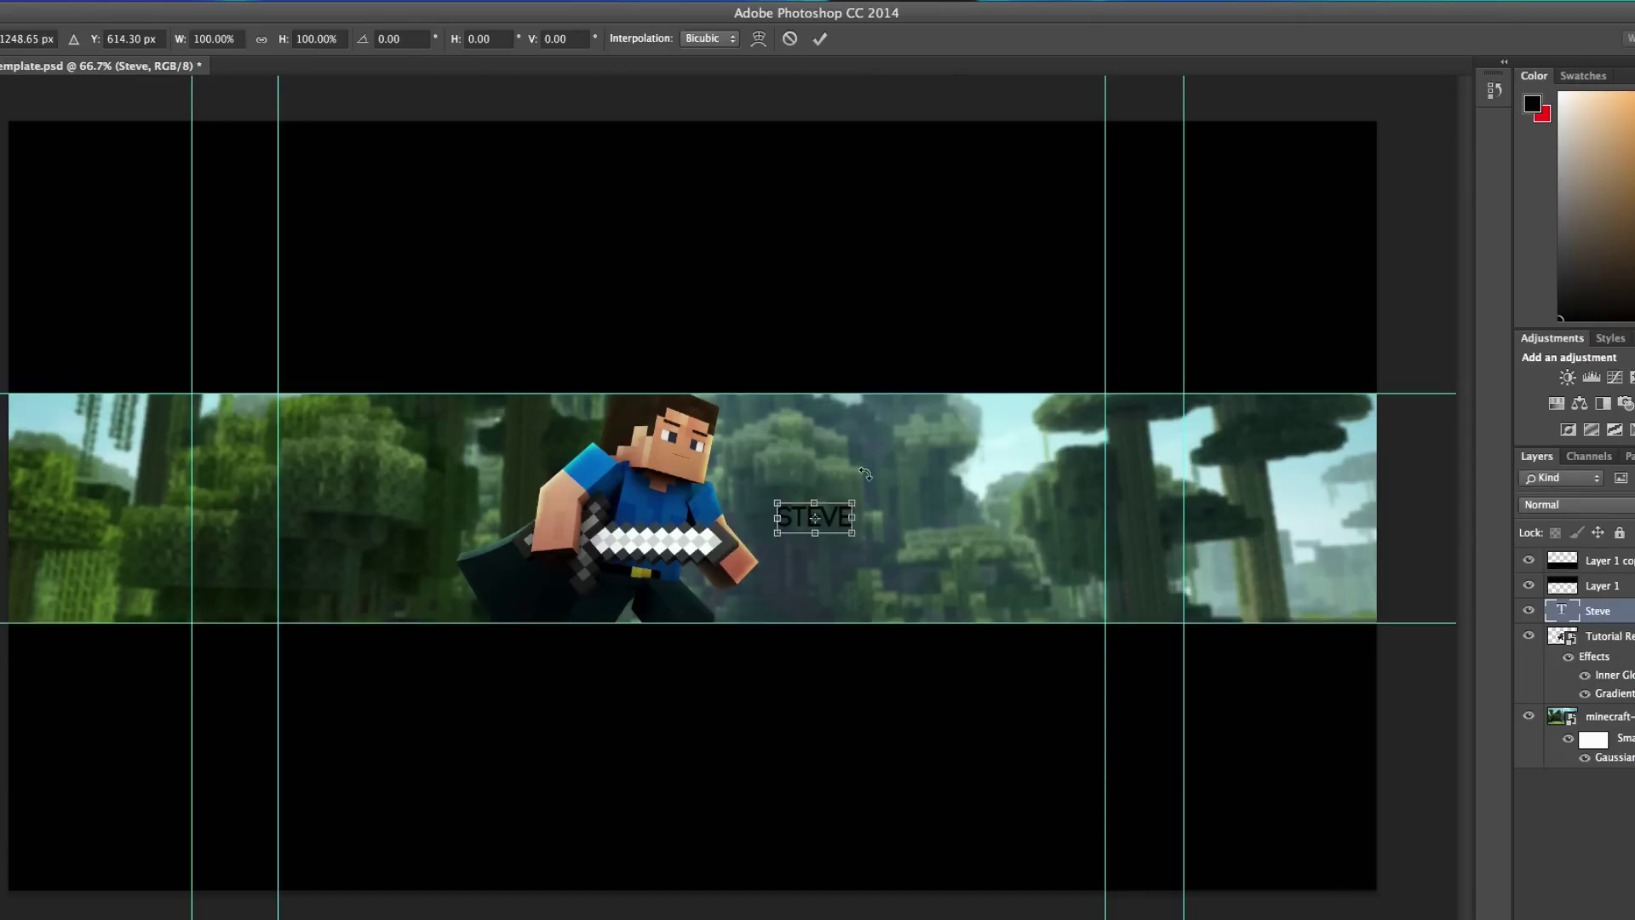
pyautogui.keyDown('shift'); pyautogui.moveTo(863, 498); pyautogui.dragTo(893, 484); pyautogui.keyUp('shift')
pyautogui.press('Return')
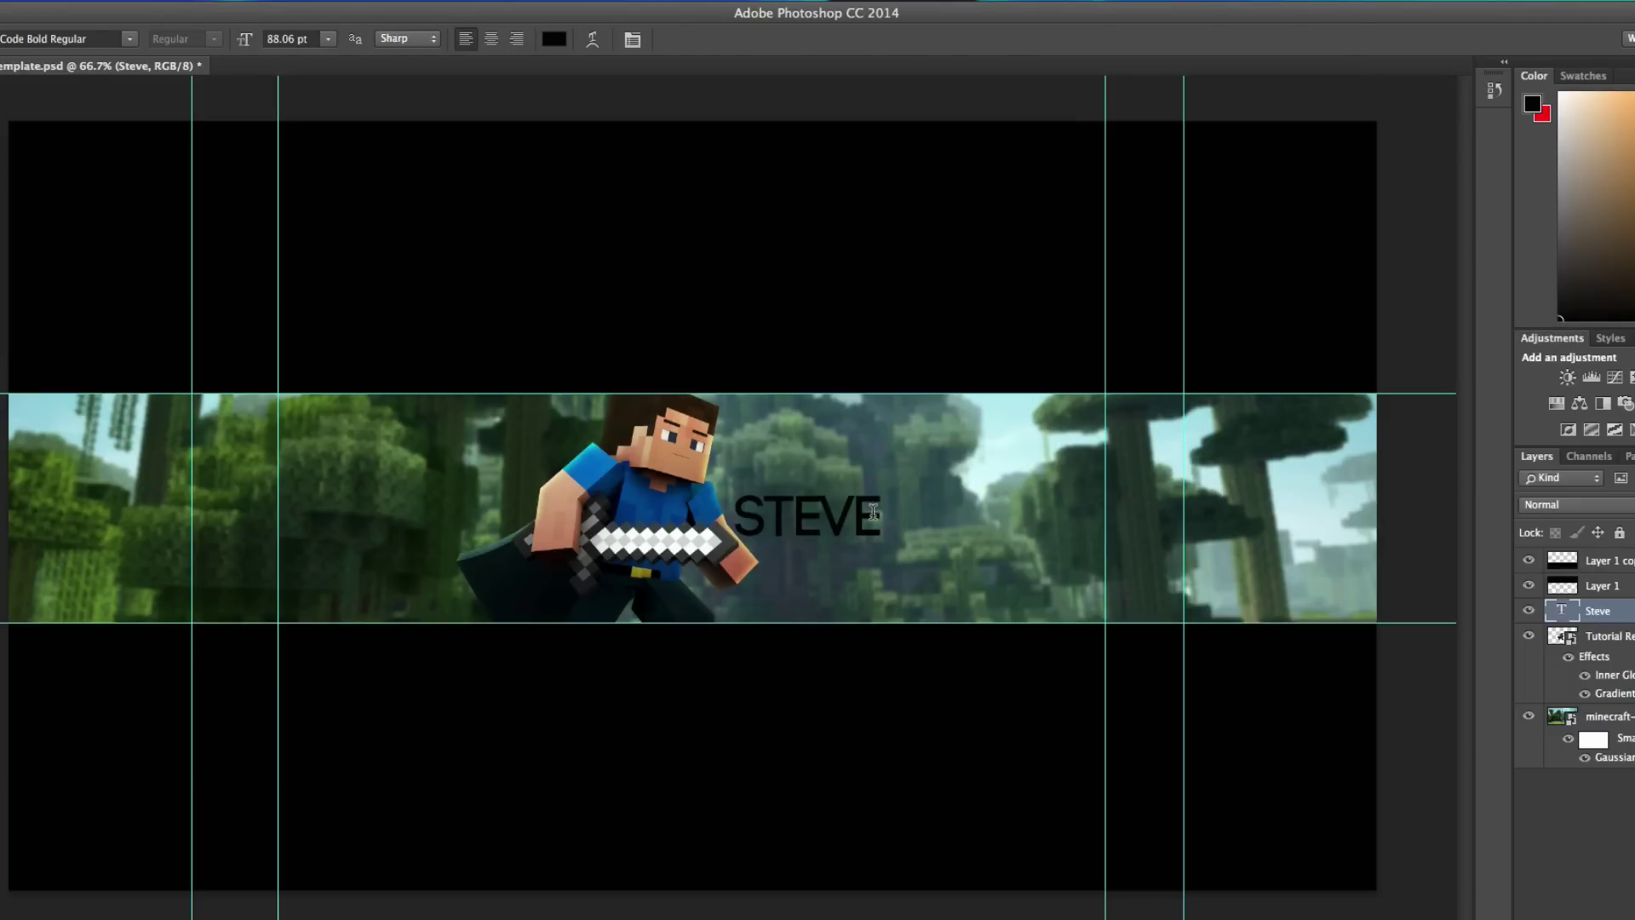
# - Try a Gradient Overlay and a Color Overlay on the black text, and delete that text layer
pyautogui.rightClick(1608, 618)
pyautogui.click(1564, 230)
pyautogui.rightClick(1586, 607)
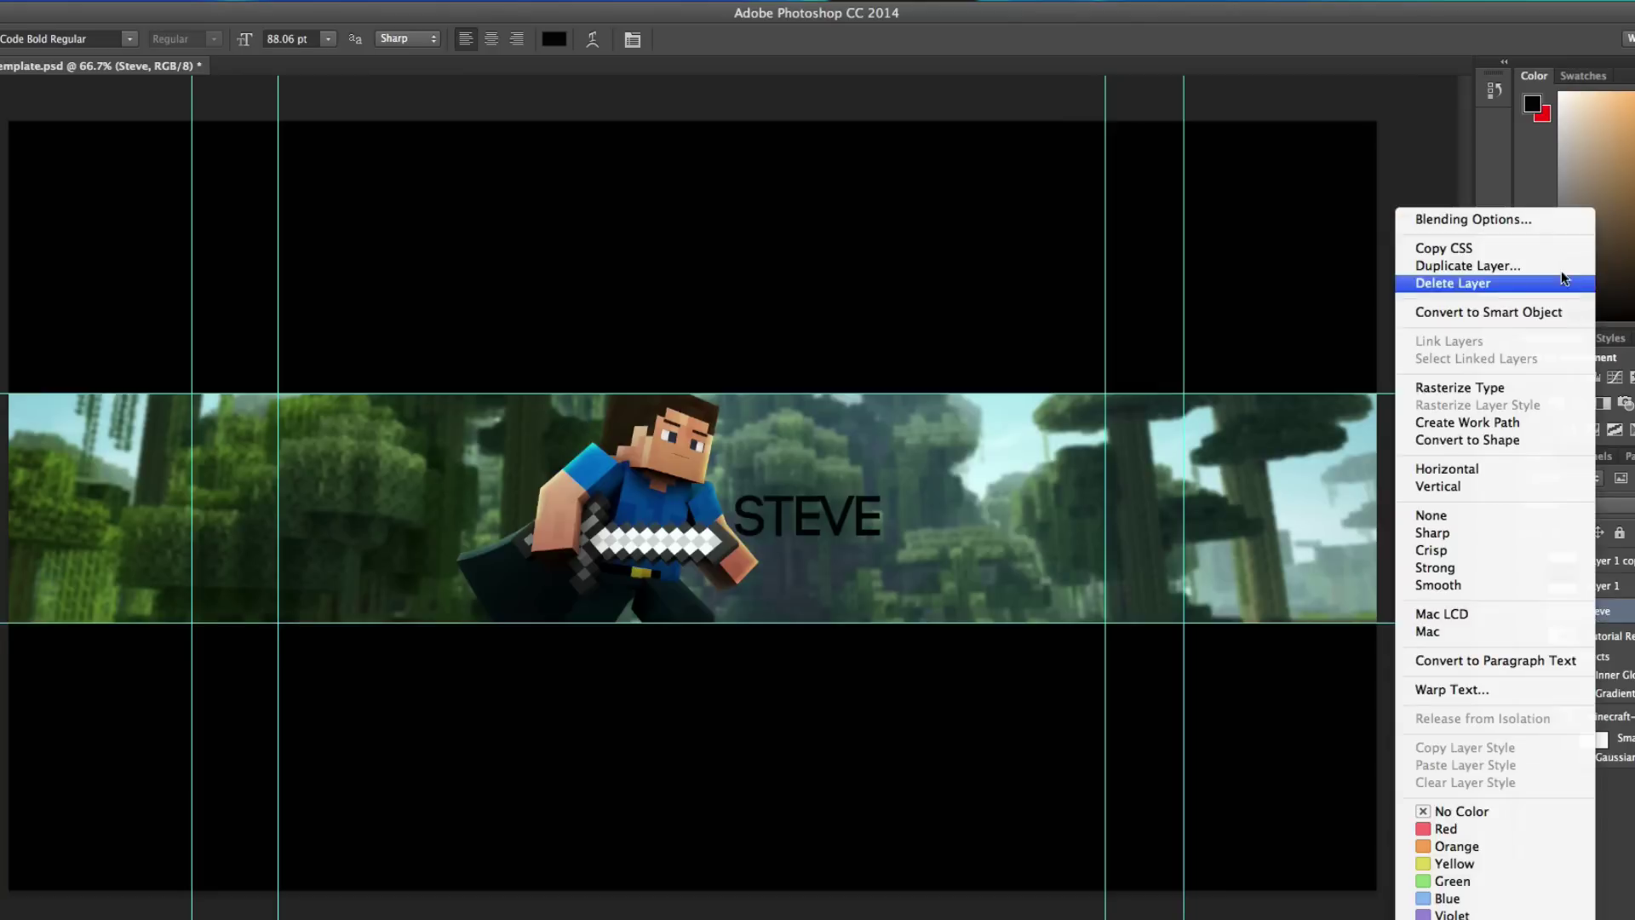
pyautogui.click(1535, 219)
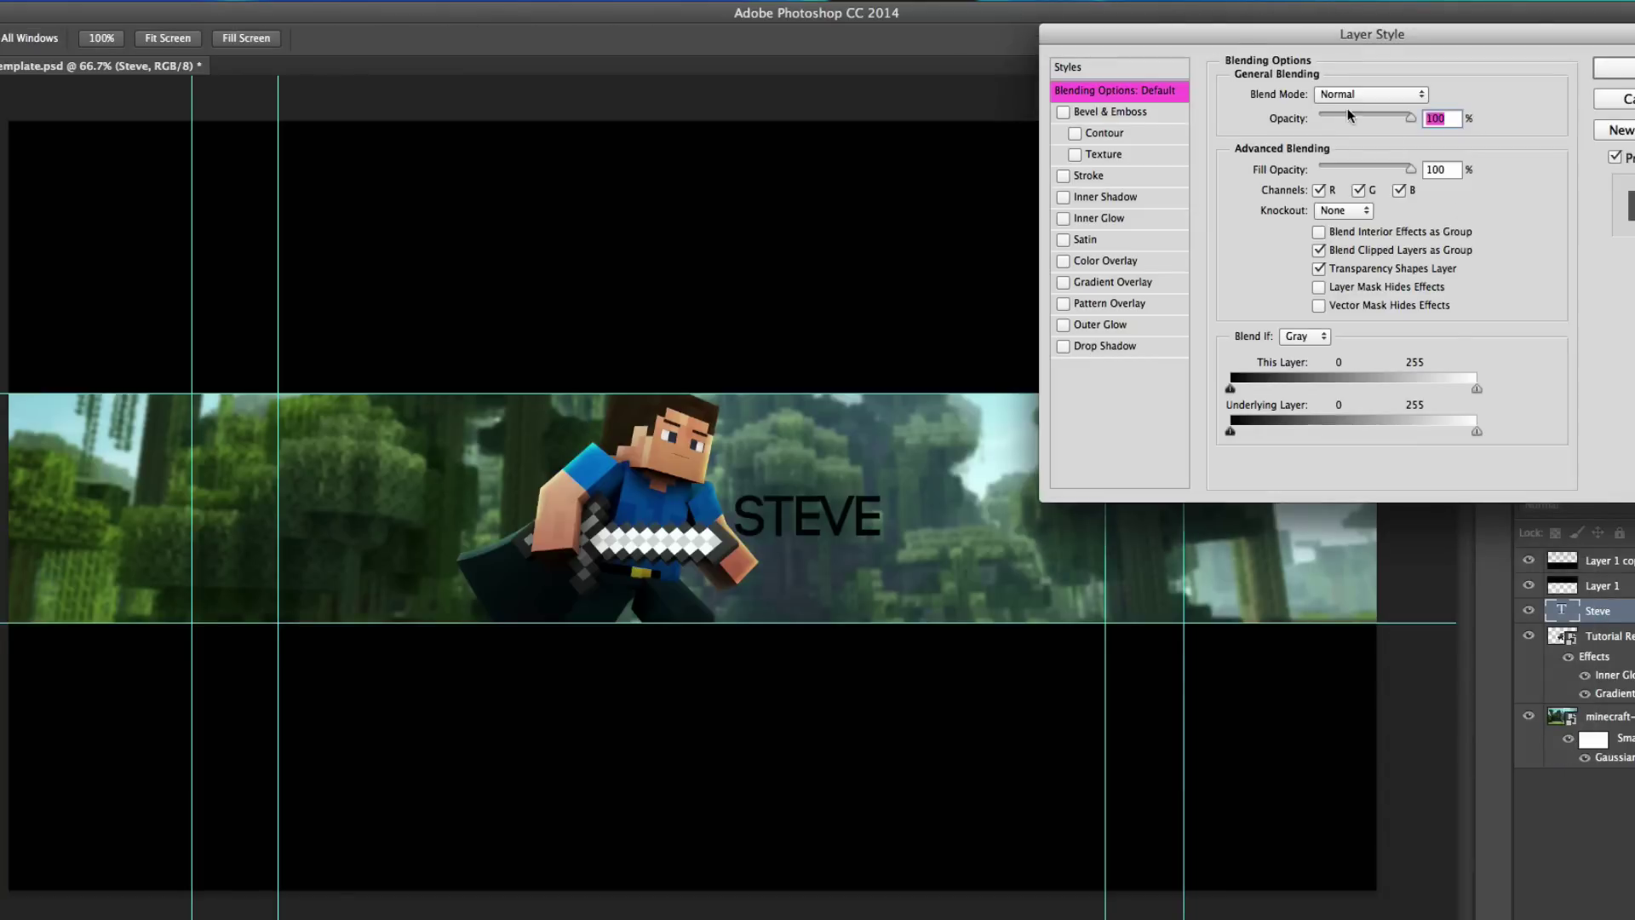
pyautogui.click(1131, 282)
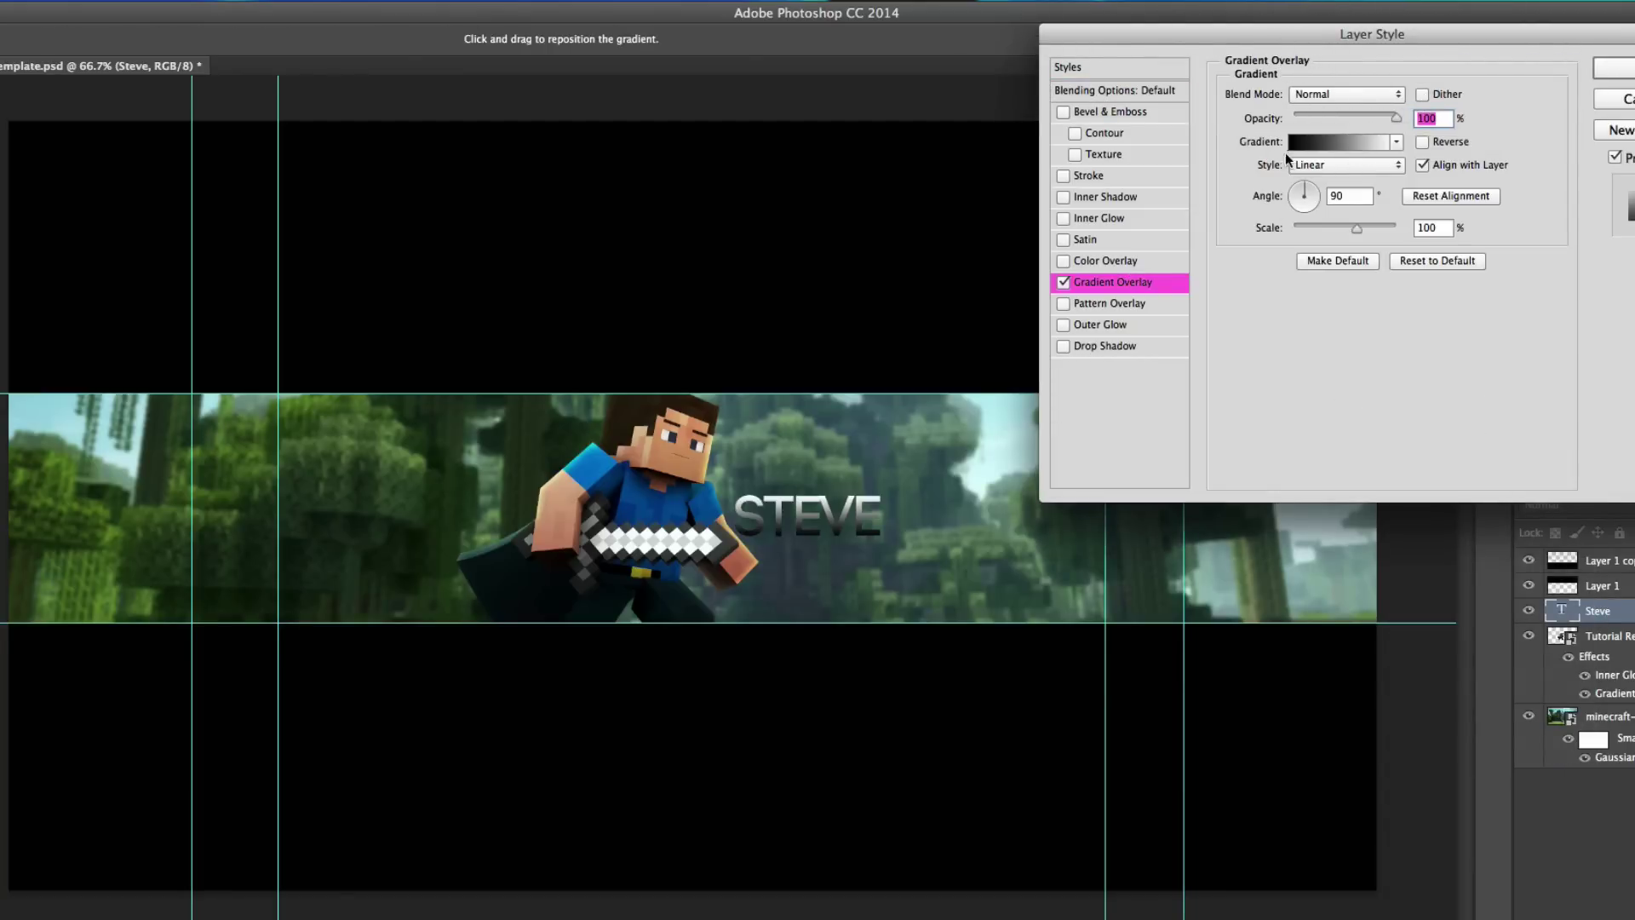
pyautogui.click(1108, 260)
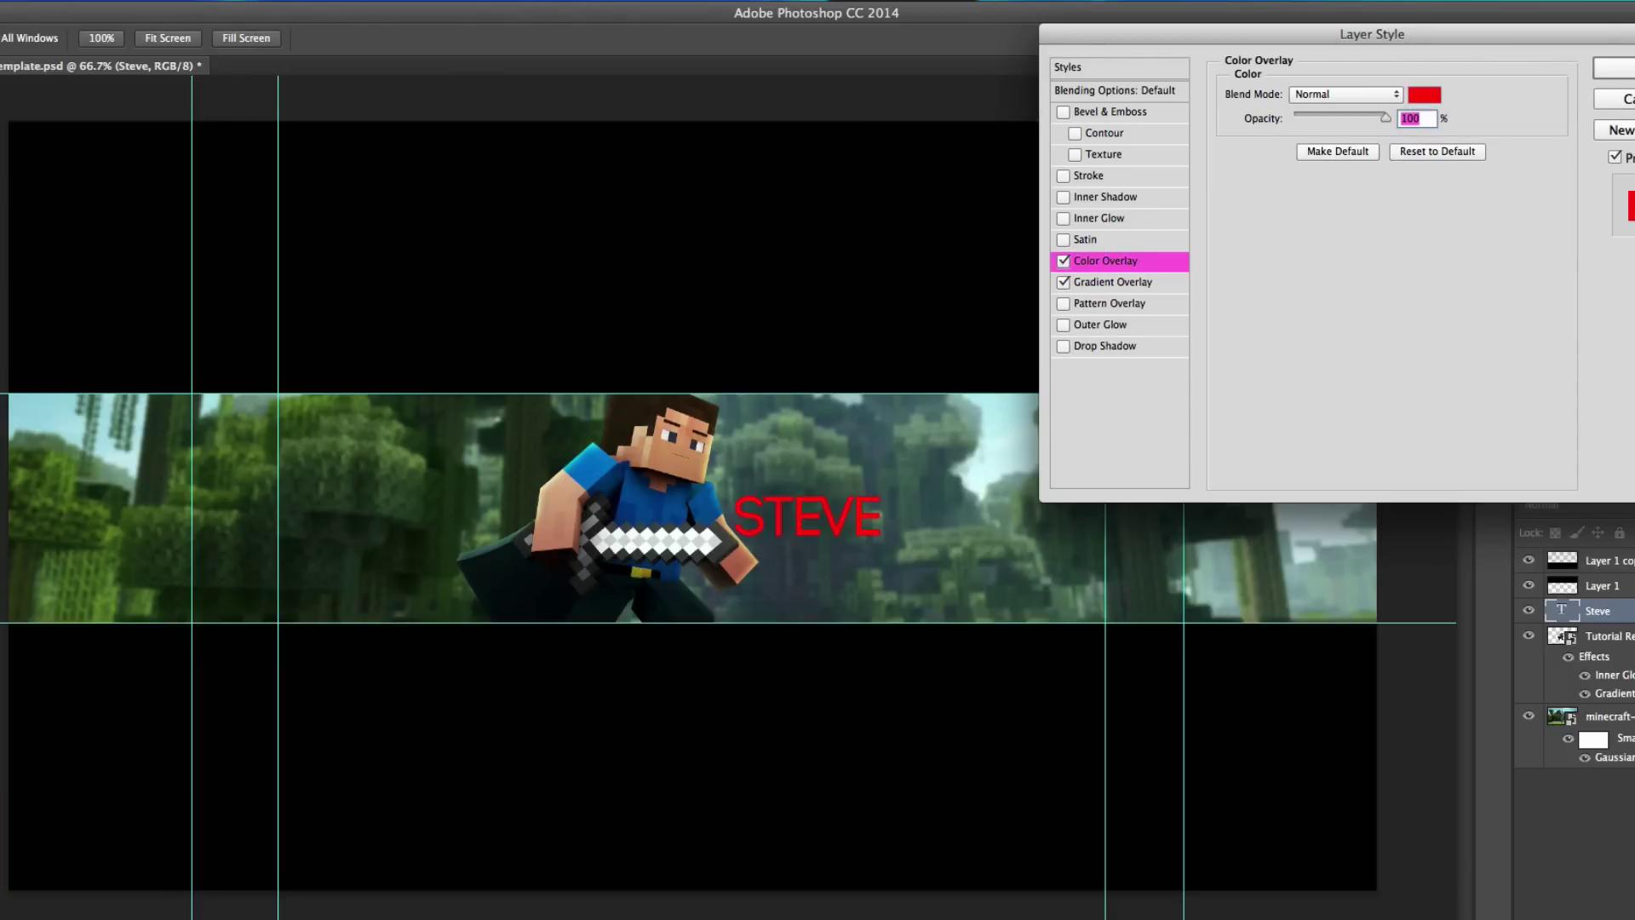
pyautogui.click(1609, 71)
pyautogui.press('Delete')
# - Add a new text layer reading "steve" in pure blue, just beside the character's sword arm
pyautogui.click(761, 528)
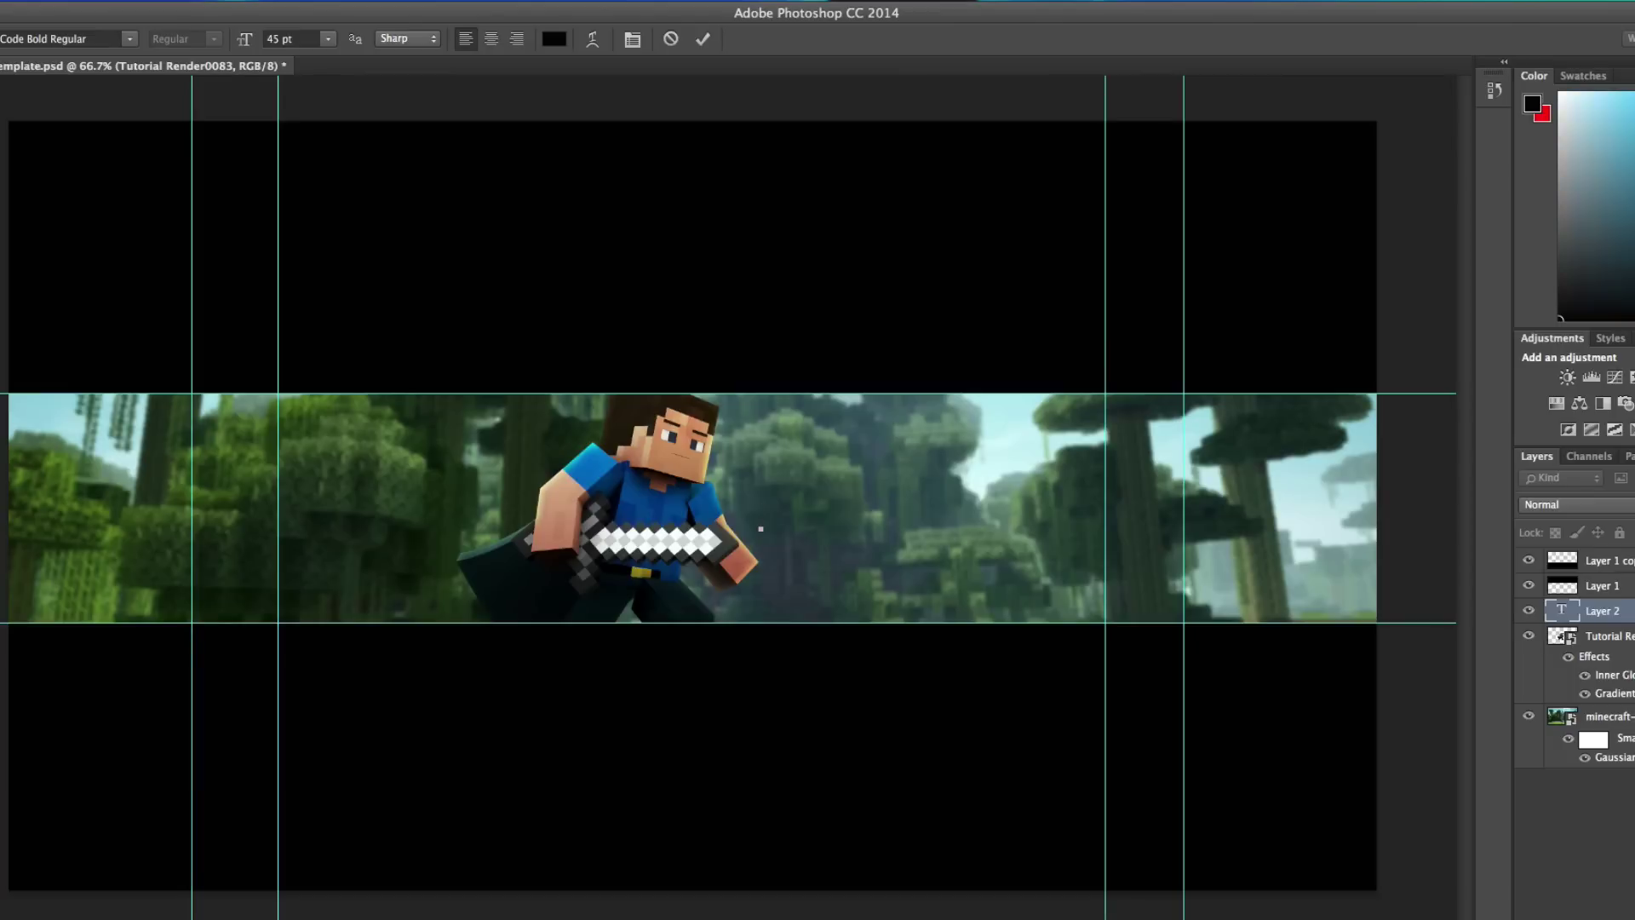
pyautogui.moveTo(1634, 198); pyautogui.dragTo(1634, 168)
pyautogui.click(1634, 93)
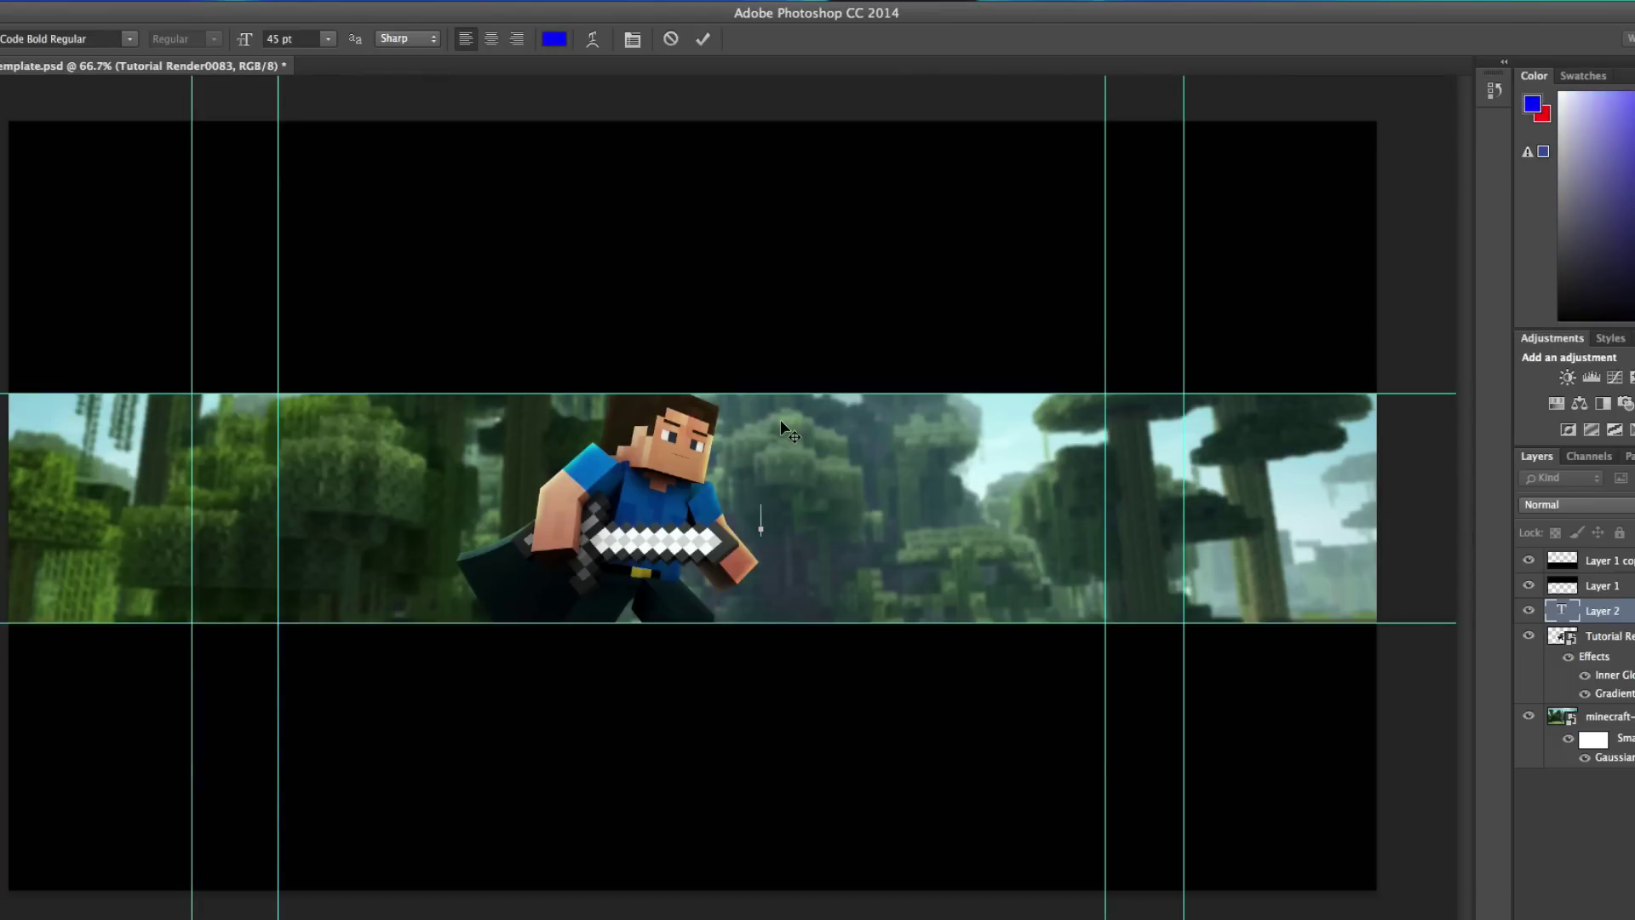
pyautogui.write('STEVE')
pyautogui.click(780, 419)
# - Enlarge the blue text proportionally with Free Transform to about 74 pt
pyautogui.hotkey('ctrl', 't')
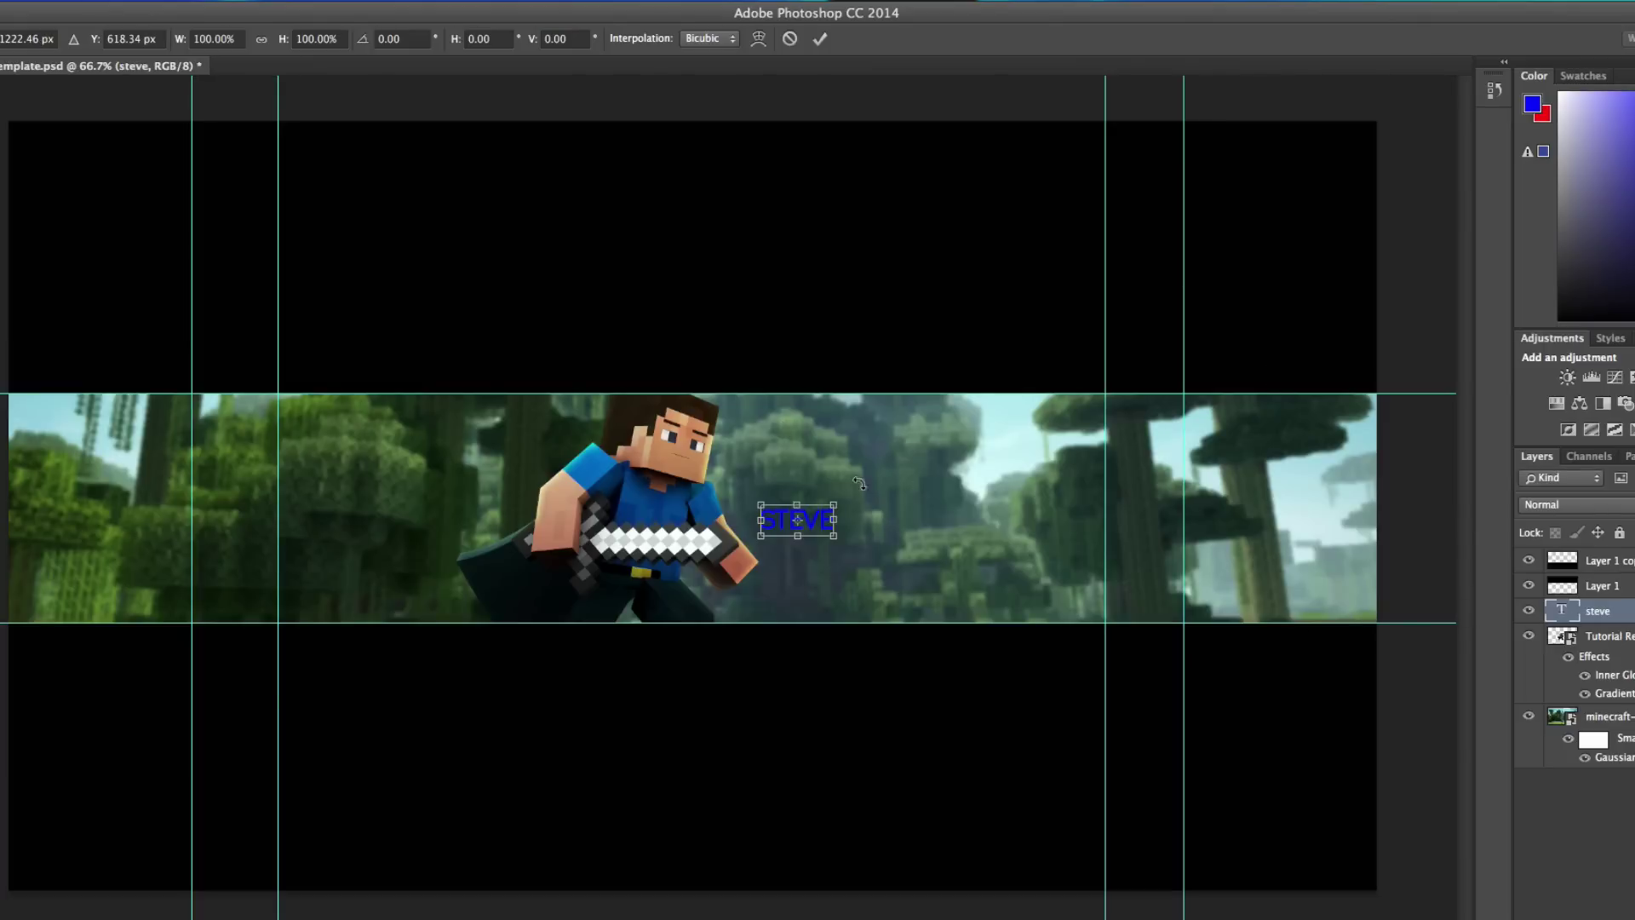
pyautogui.moveTo(833, 501)
pyautogui.keyDown('shift'); pyautogui.mouseDown()
pyautogui.moveTo(883, 489)
pyautogui.moveTo(845, 497)
pyautogui.mouseUp(); pyautogui.keyUp('shift')
pyautogui.press('Return')
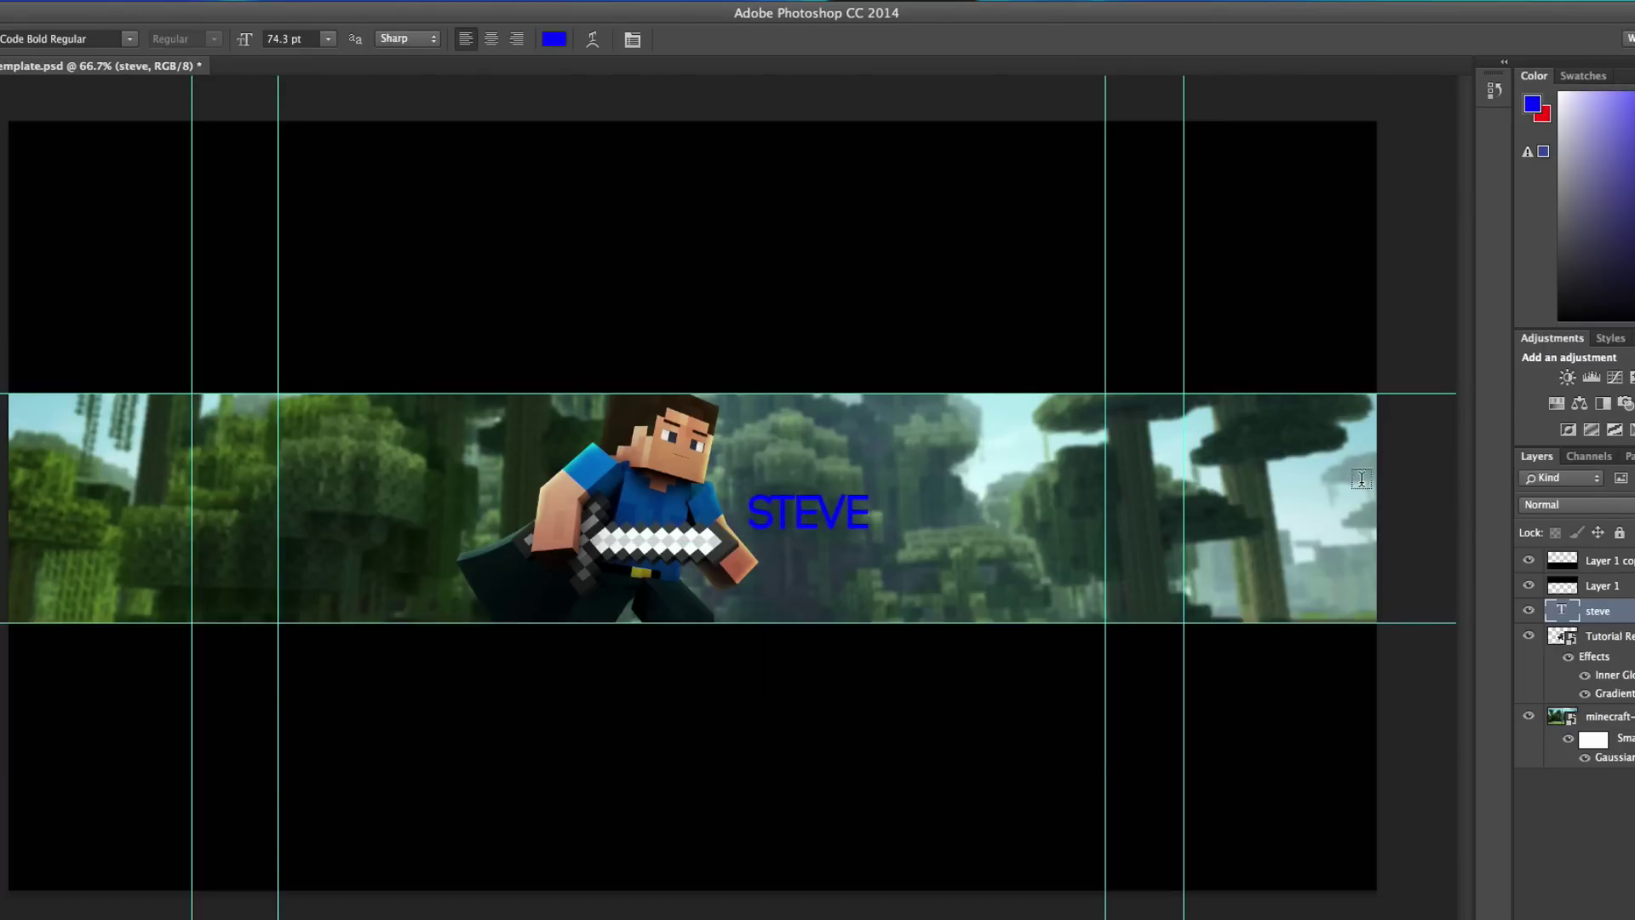
# - Add a linear black-to-white Gradient Overlay to the blue text layer, using the Overlay blend mode at 100% opacity
pyautogui.rightClick(1582, 610)
pyautogui.click(1498, 219)
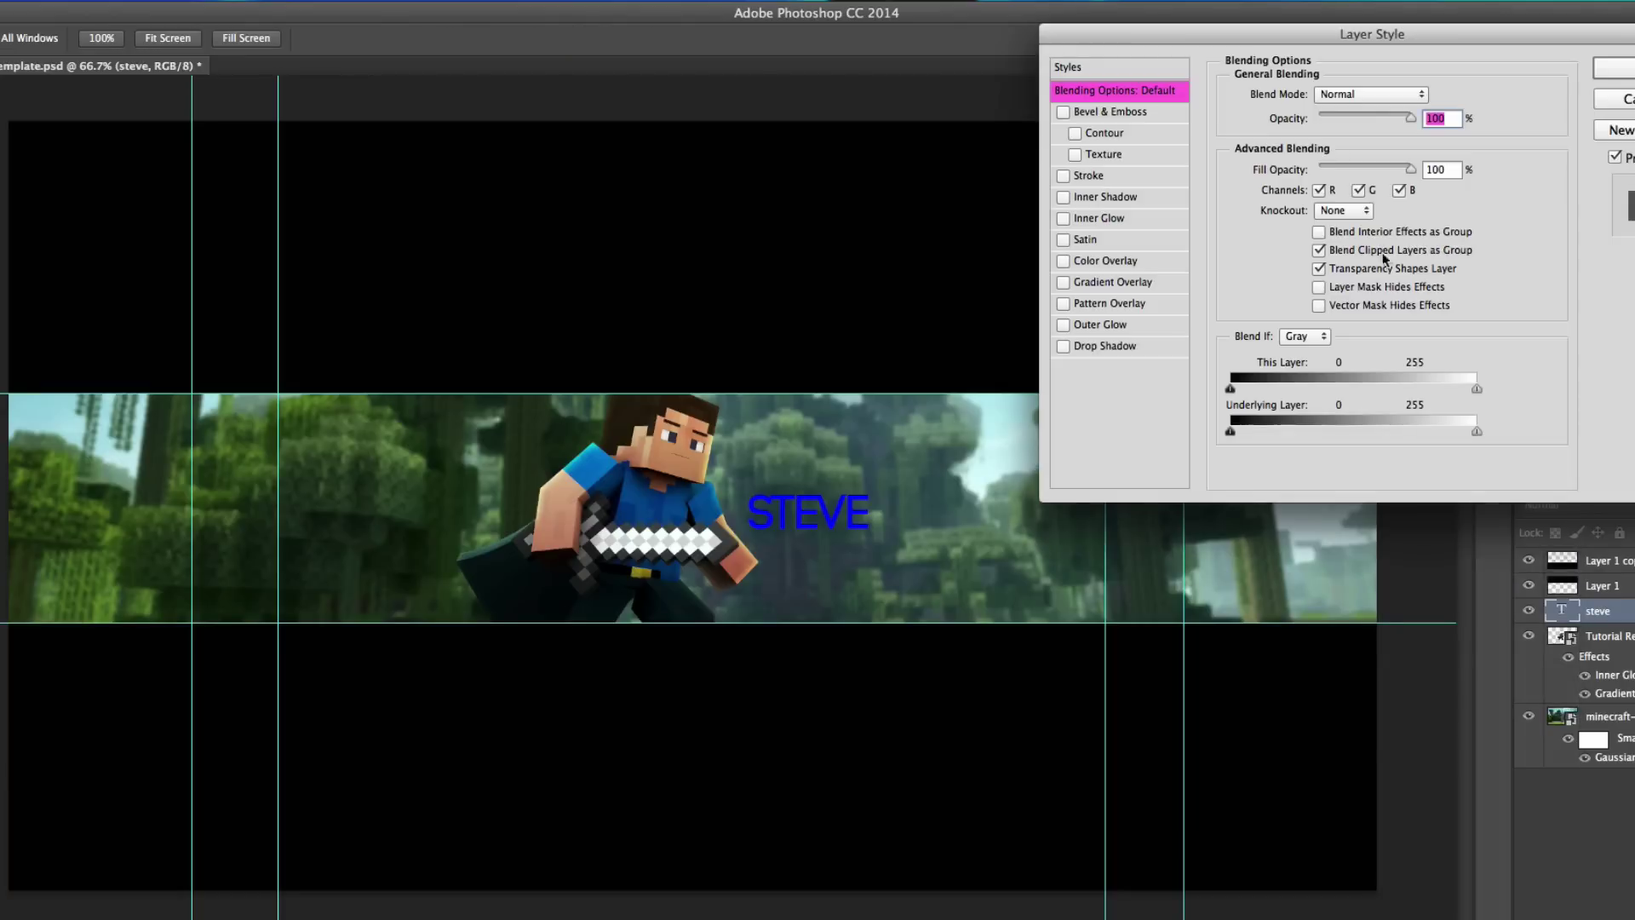
pyautogui.click(1118, 283)
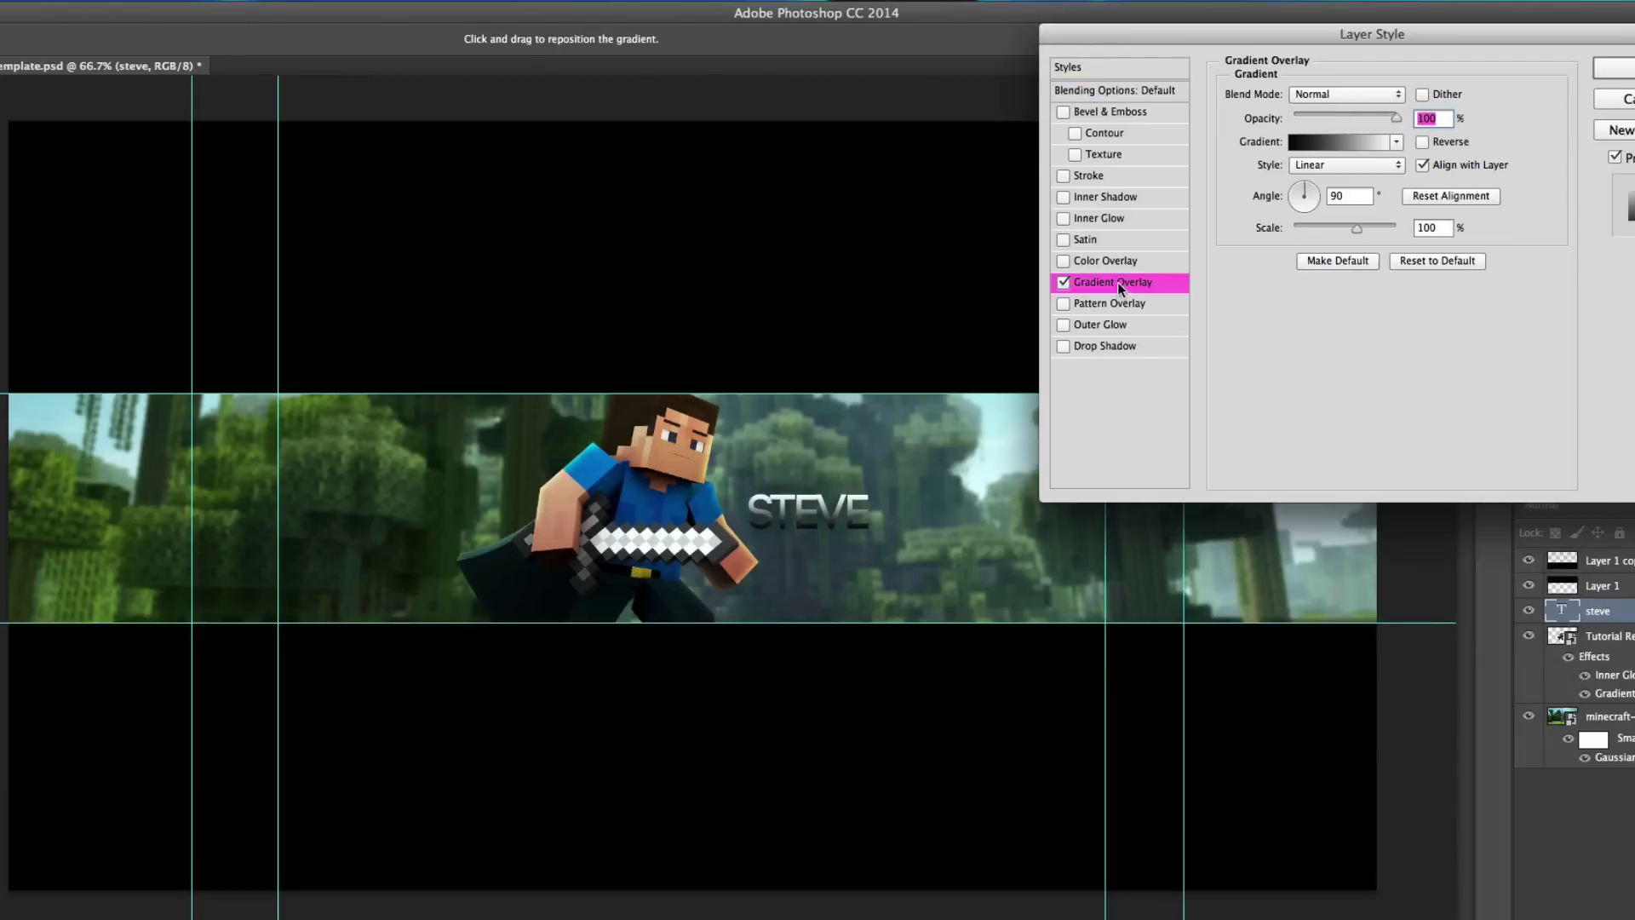
pyautogui.click(1356, 97)
pyautogui.click(1470, 275)
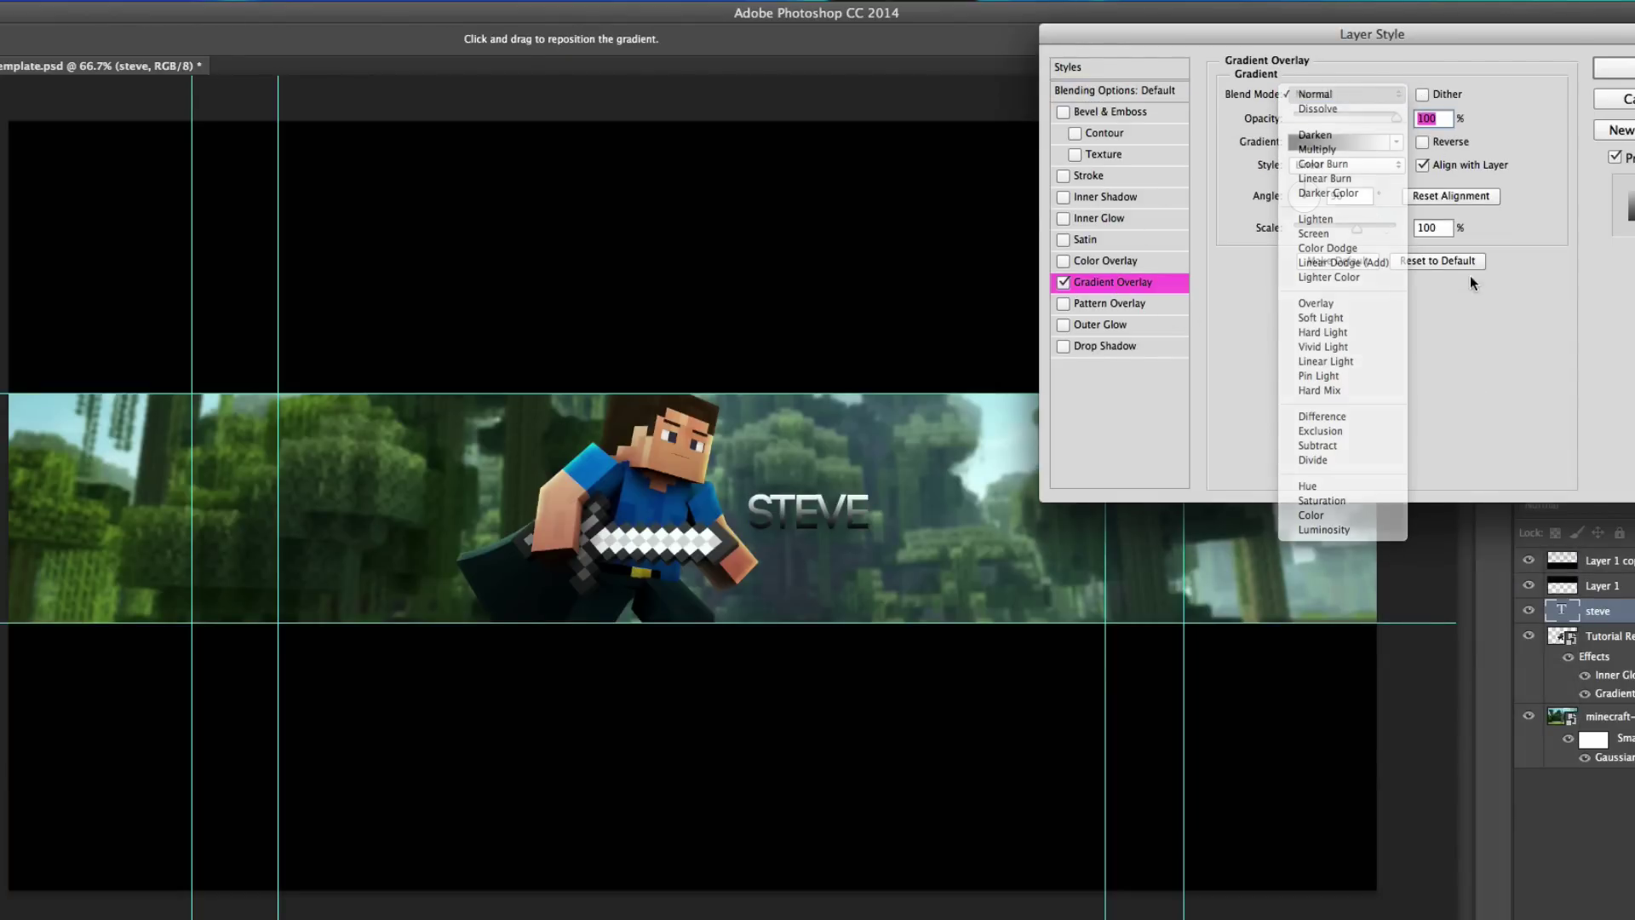
pyautogui.click(1330, 95)
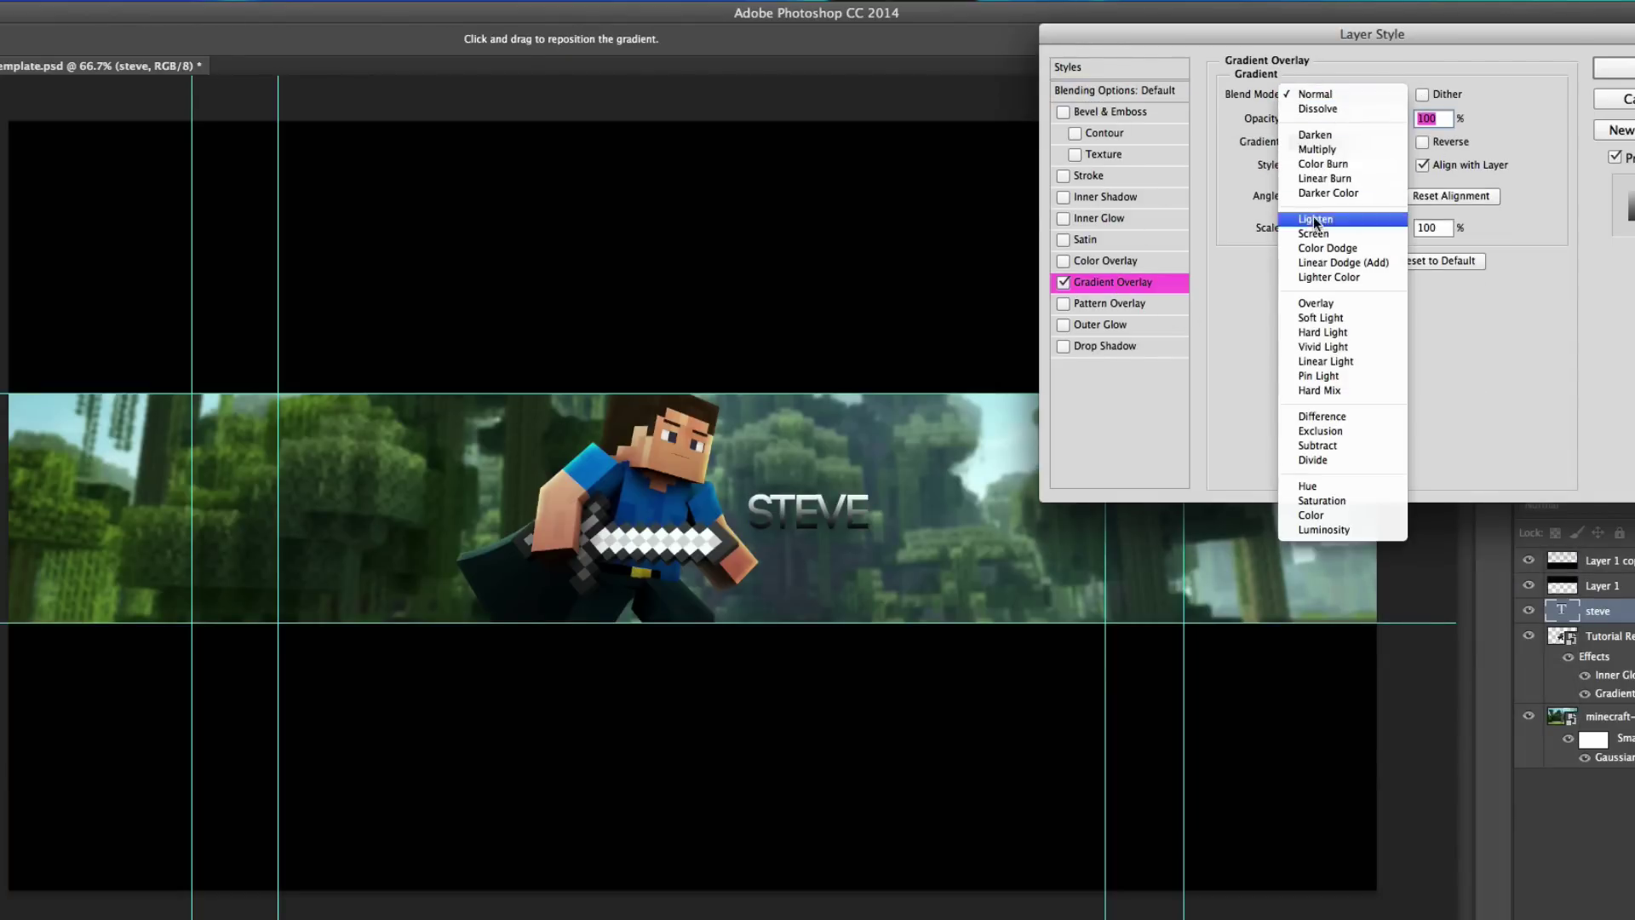
pyautogui.click(1320, 304)
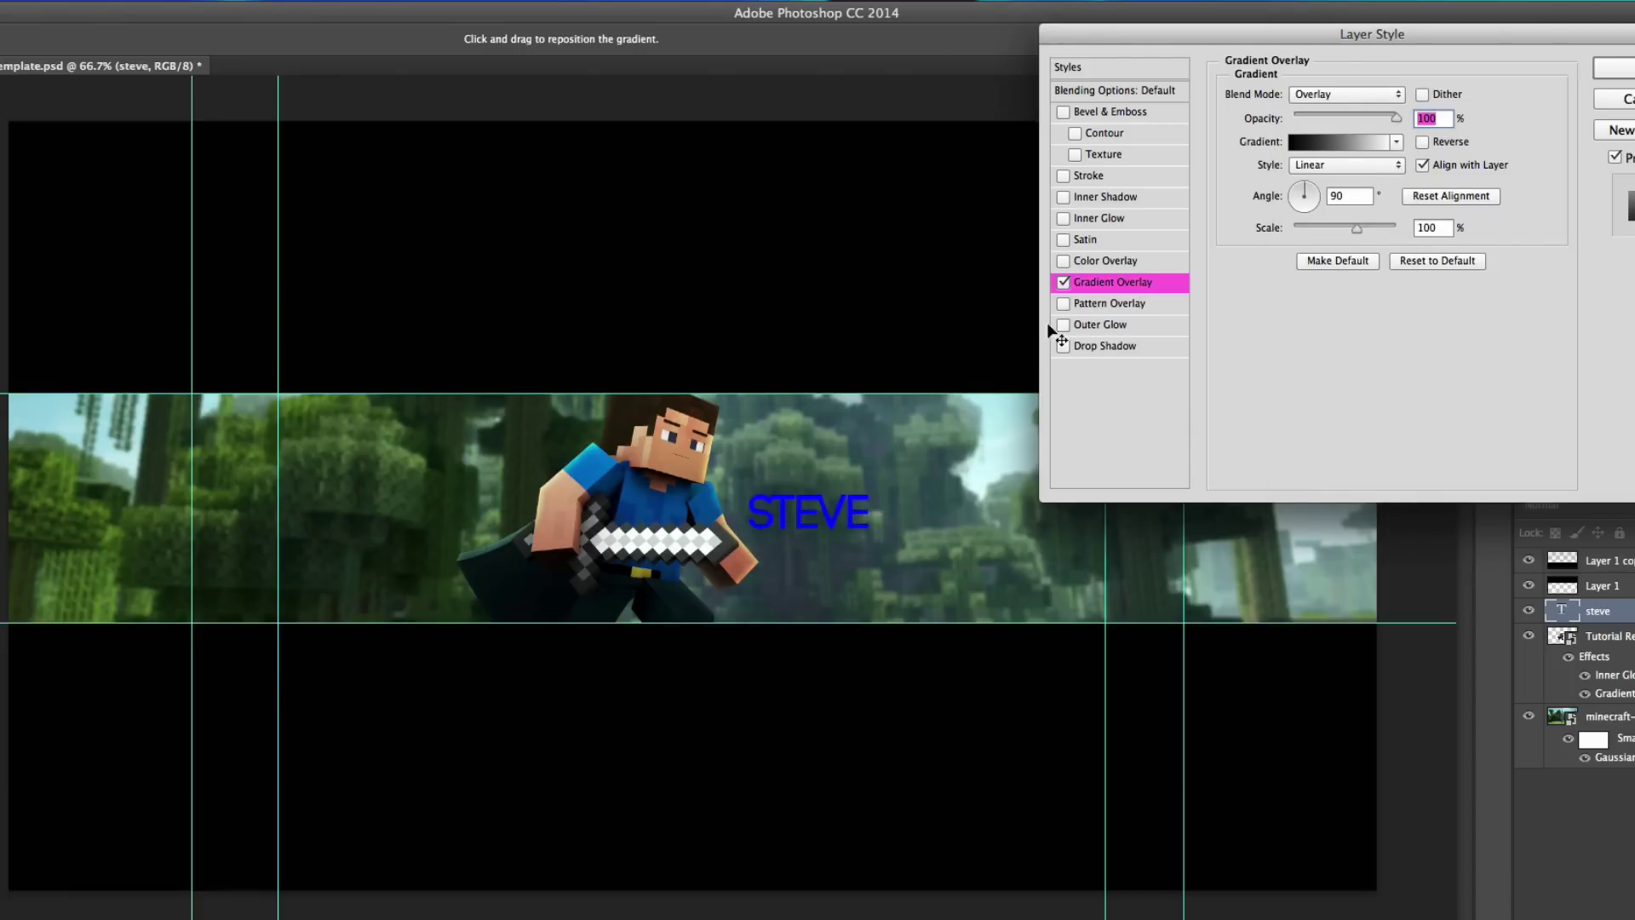
# - Add an Inner Glow to the text layer with the Overlay blend mode, 75% opacity and a size of 5 px
pyautogui.click(1101, 218)
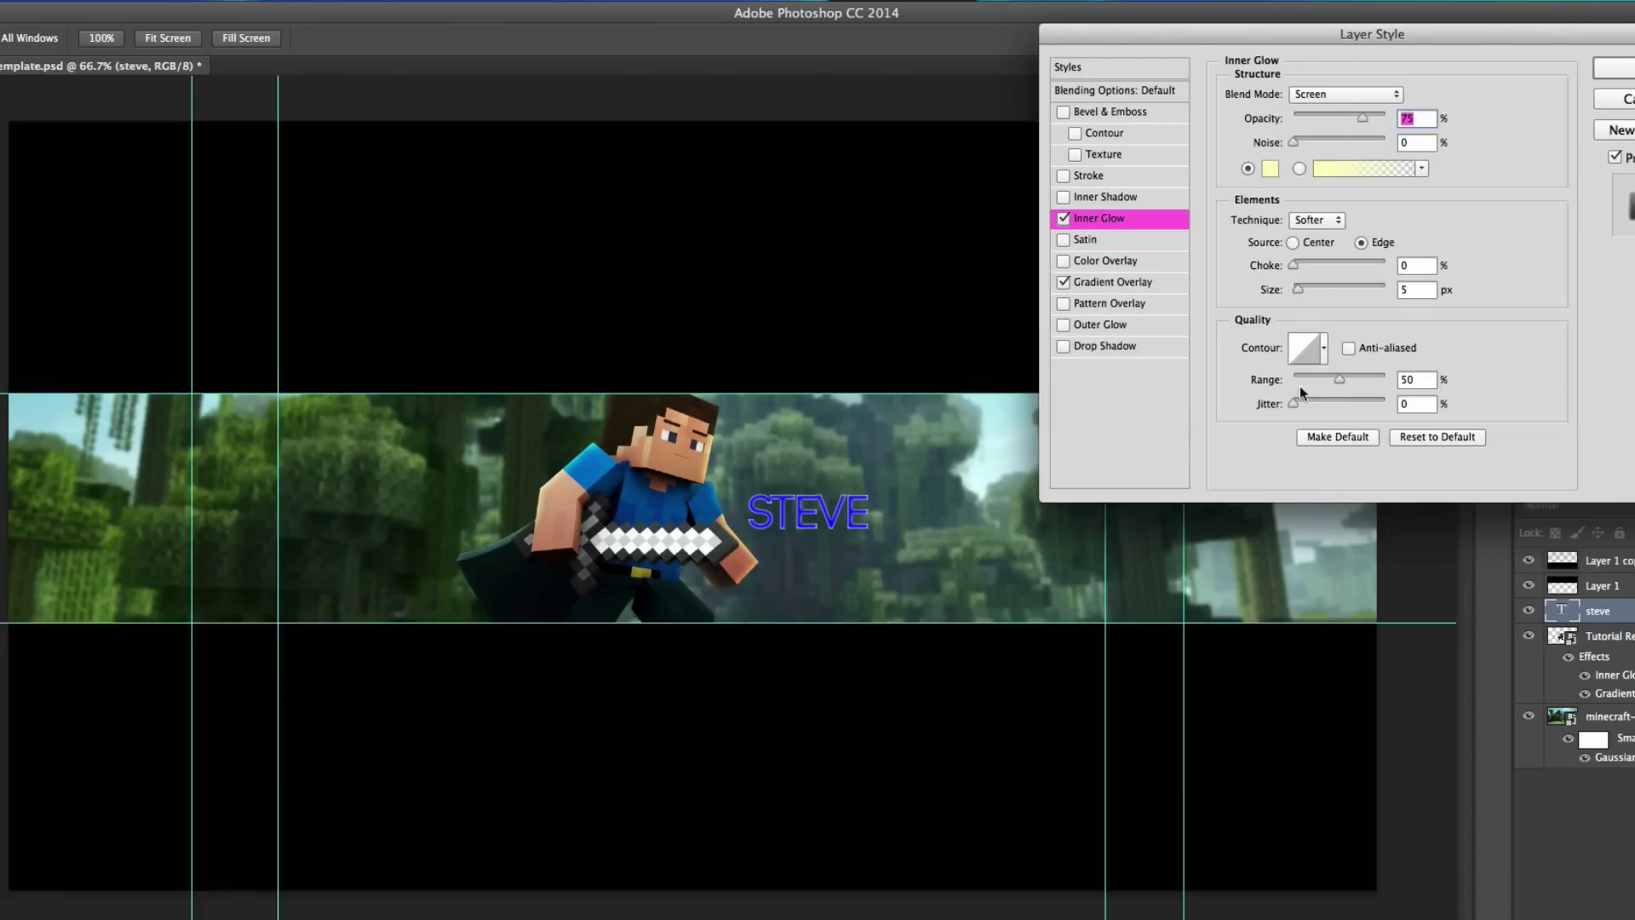
pyautogui.click(1336, 95)
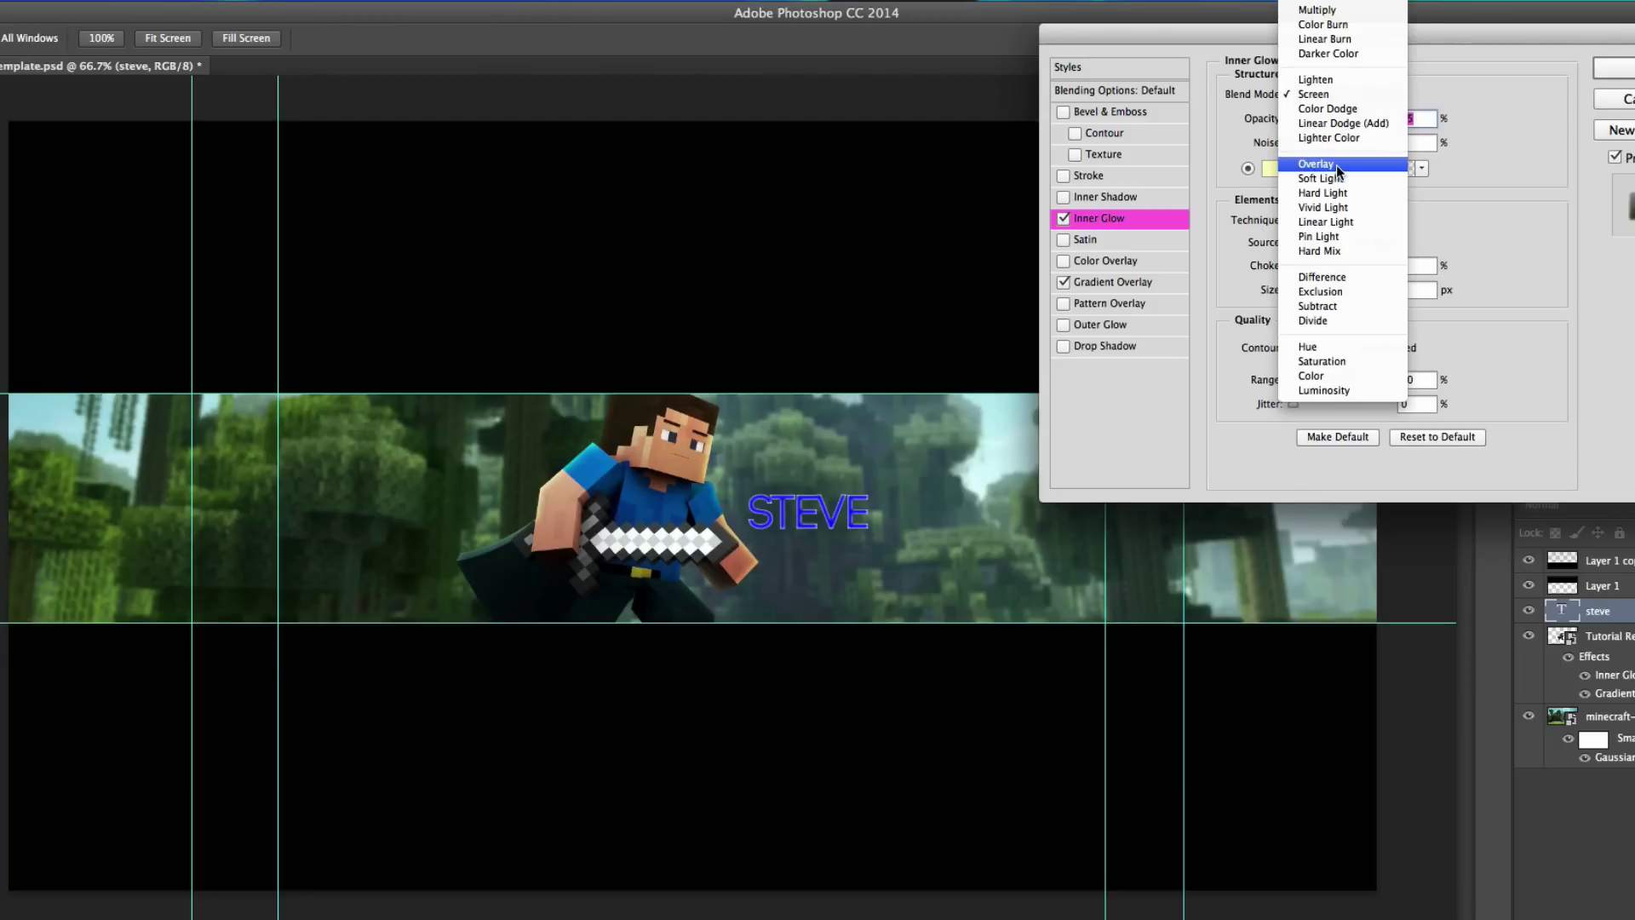
pyautogui.click(1337, 162)
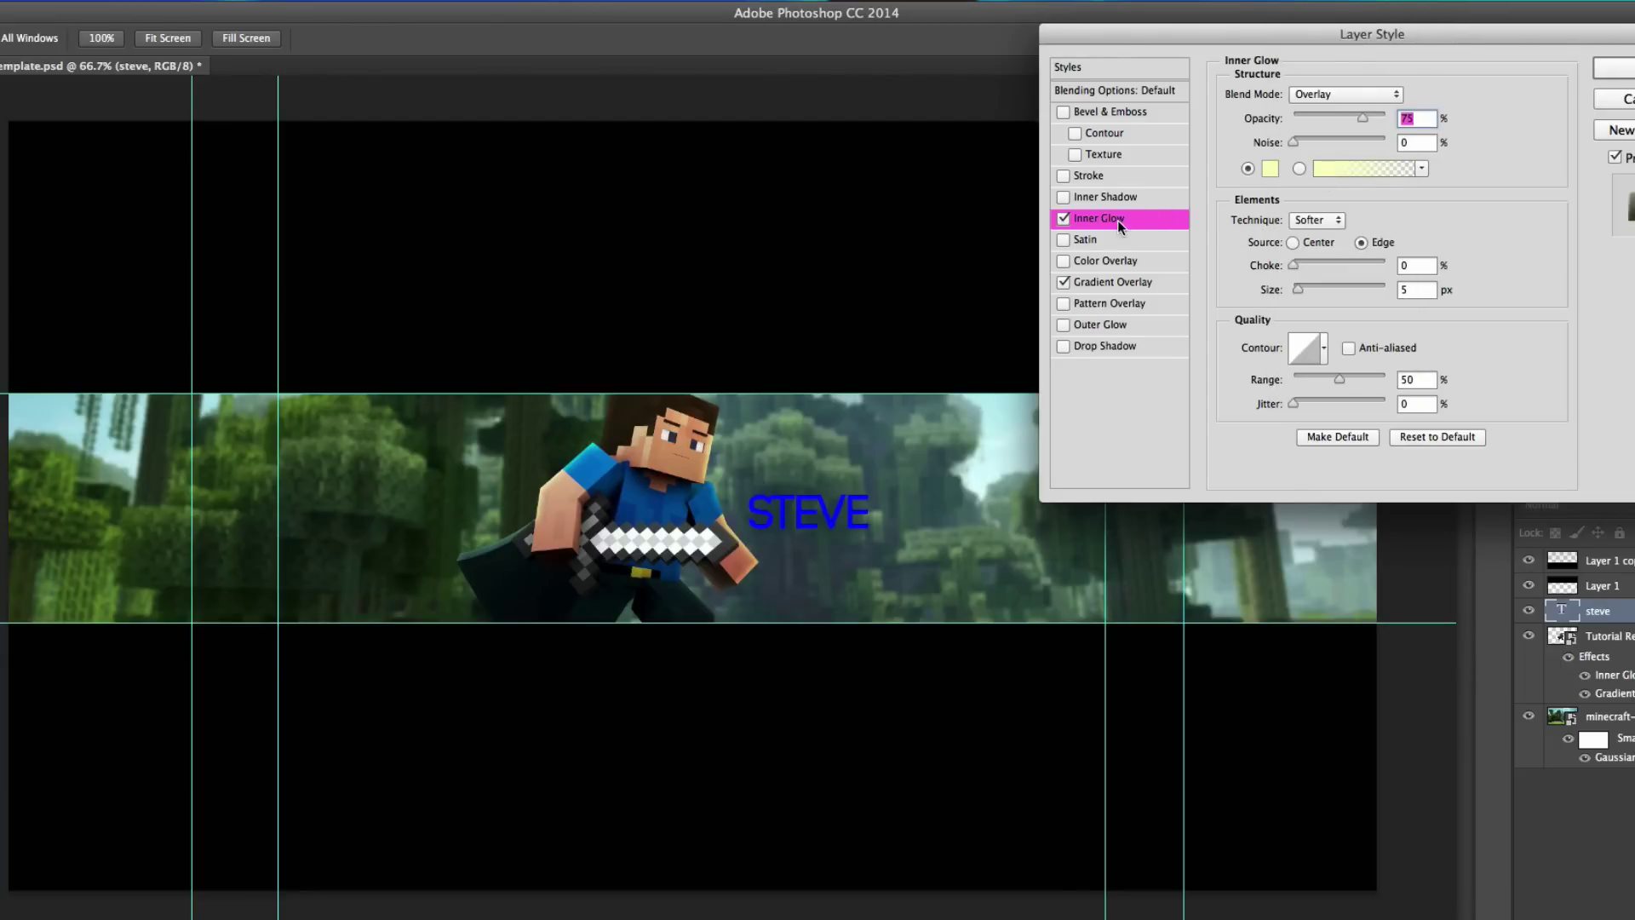
# - Add a Satin effect at 21% opacity and a Drop Shadow with its default settings to the text layer
pyautogui.click(1101, 238)
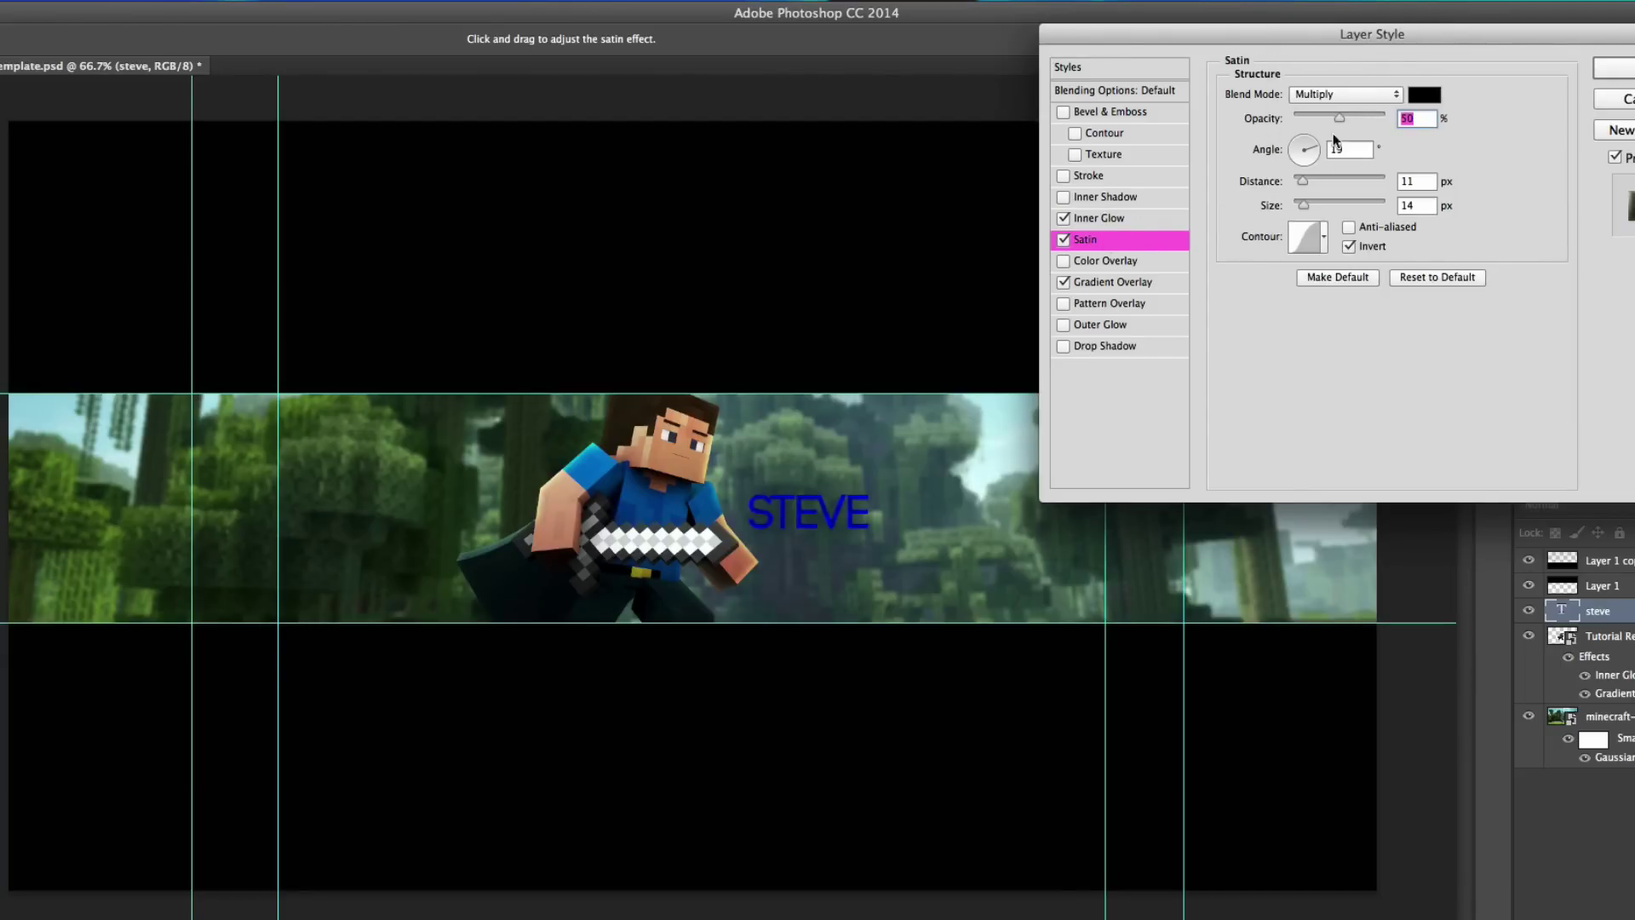
pyautogui.moveTo(1337, 114); pyautogui.dragTo(1322, 114)
pyautogui.click(1328, 94)
pyautogui.click(1502, 248)
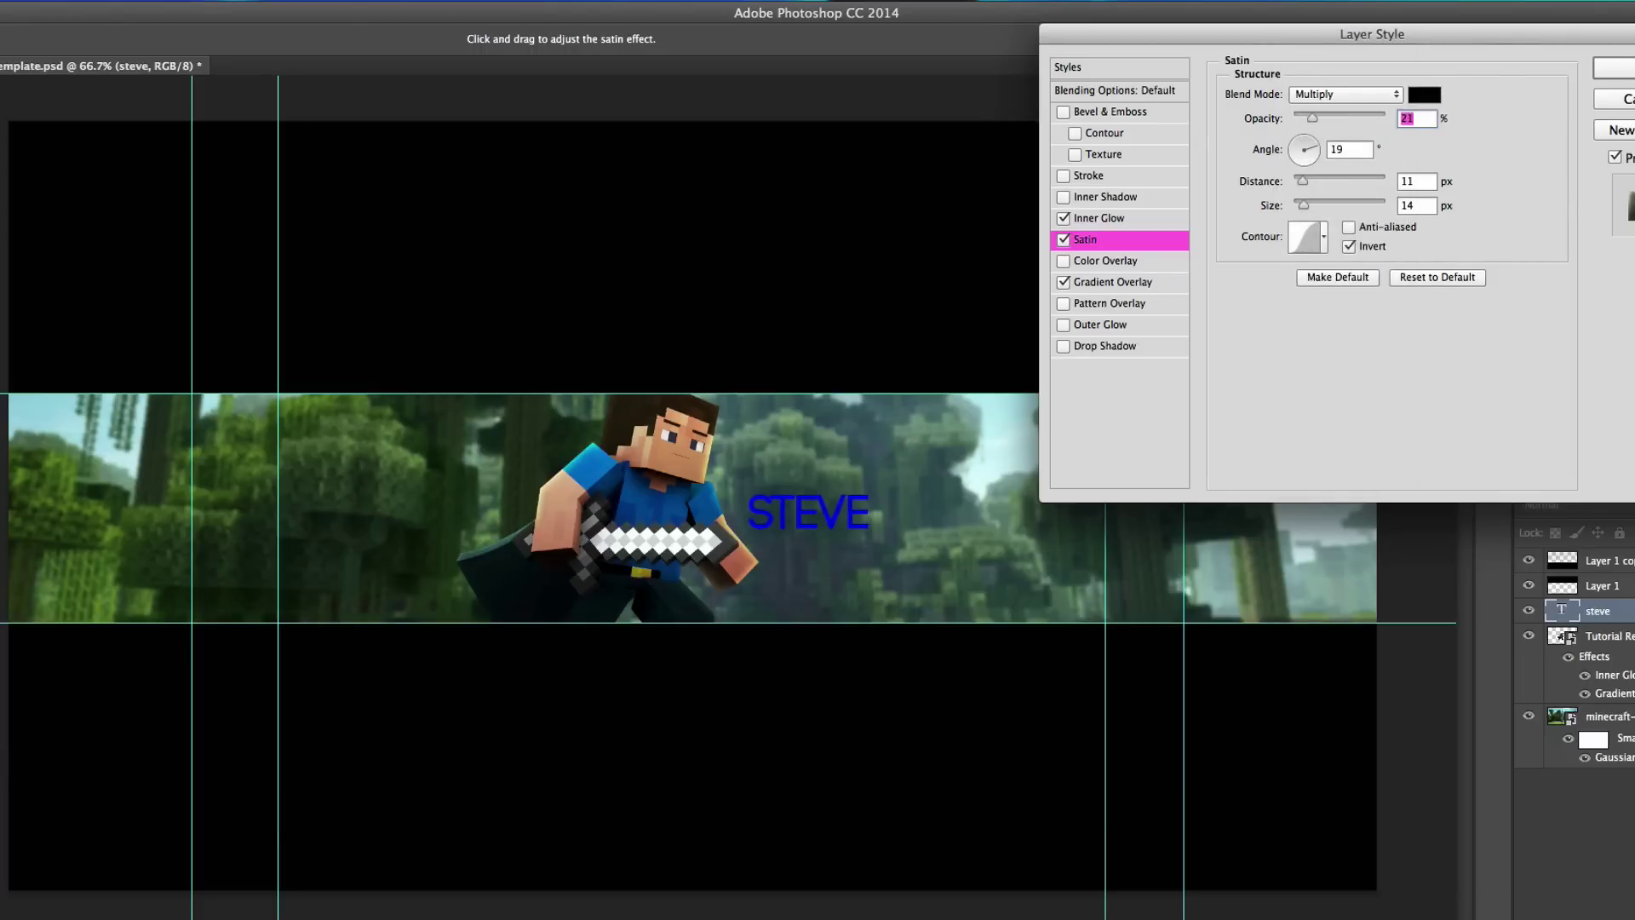
pyautogui.click(1117, 345)
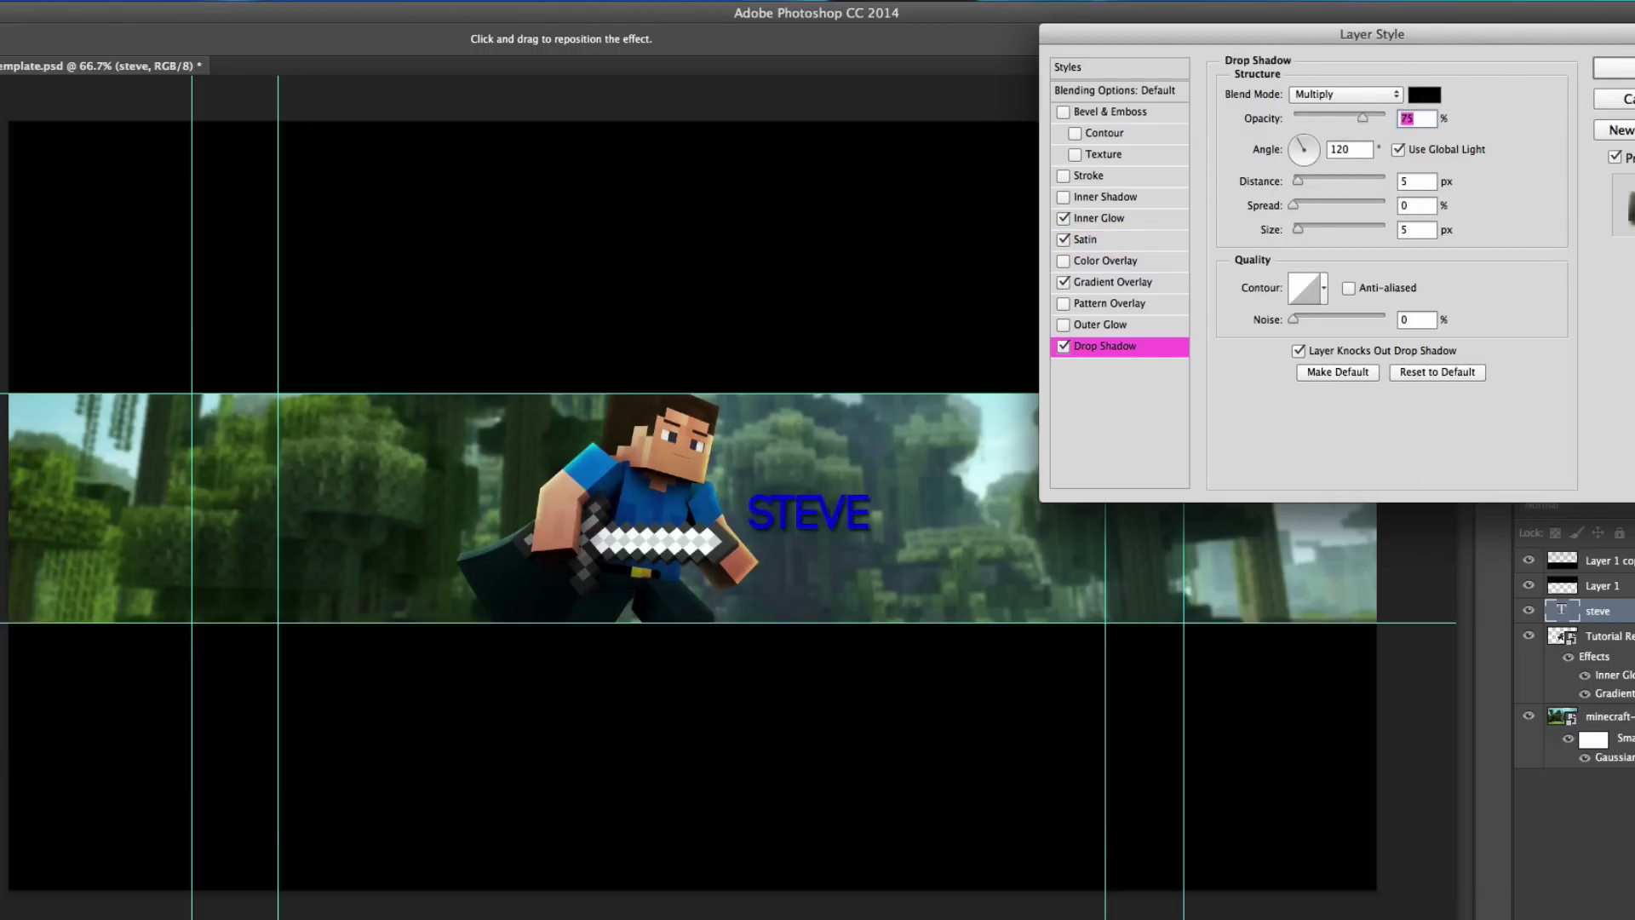
pyautogui.press('Return')
# - Move the blue text slightly down and closer to the character's sword arm
pyautogui.press('v')
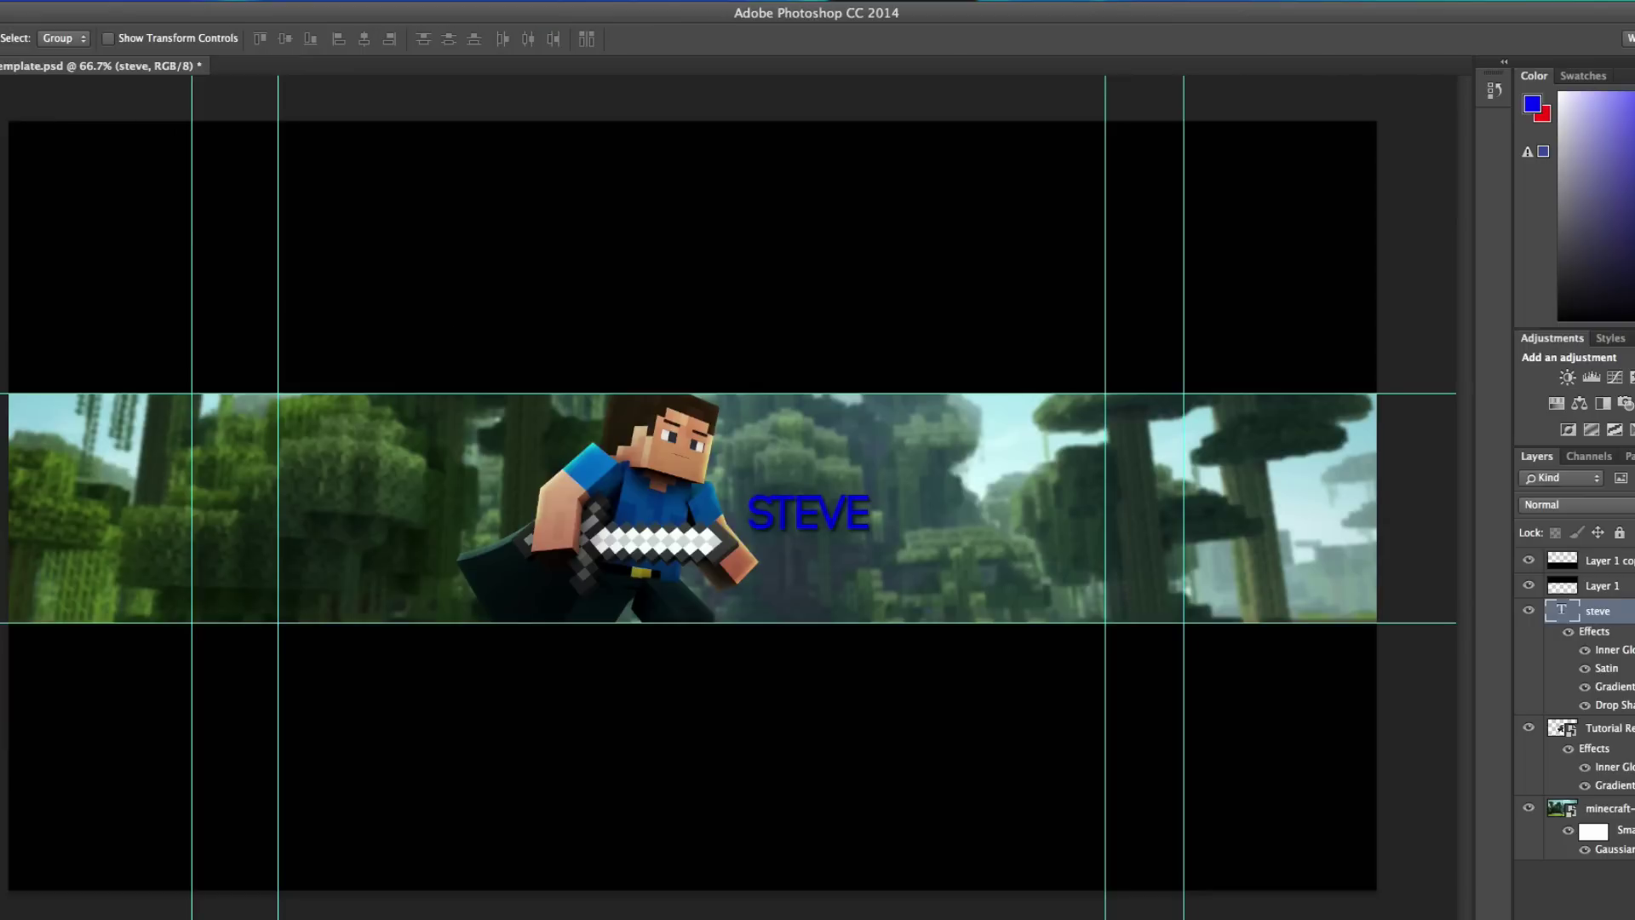
pyautogui.moveTo(823, 503); pyautogui.dragTo(809, 508)
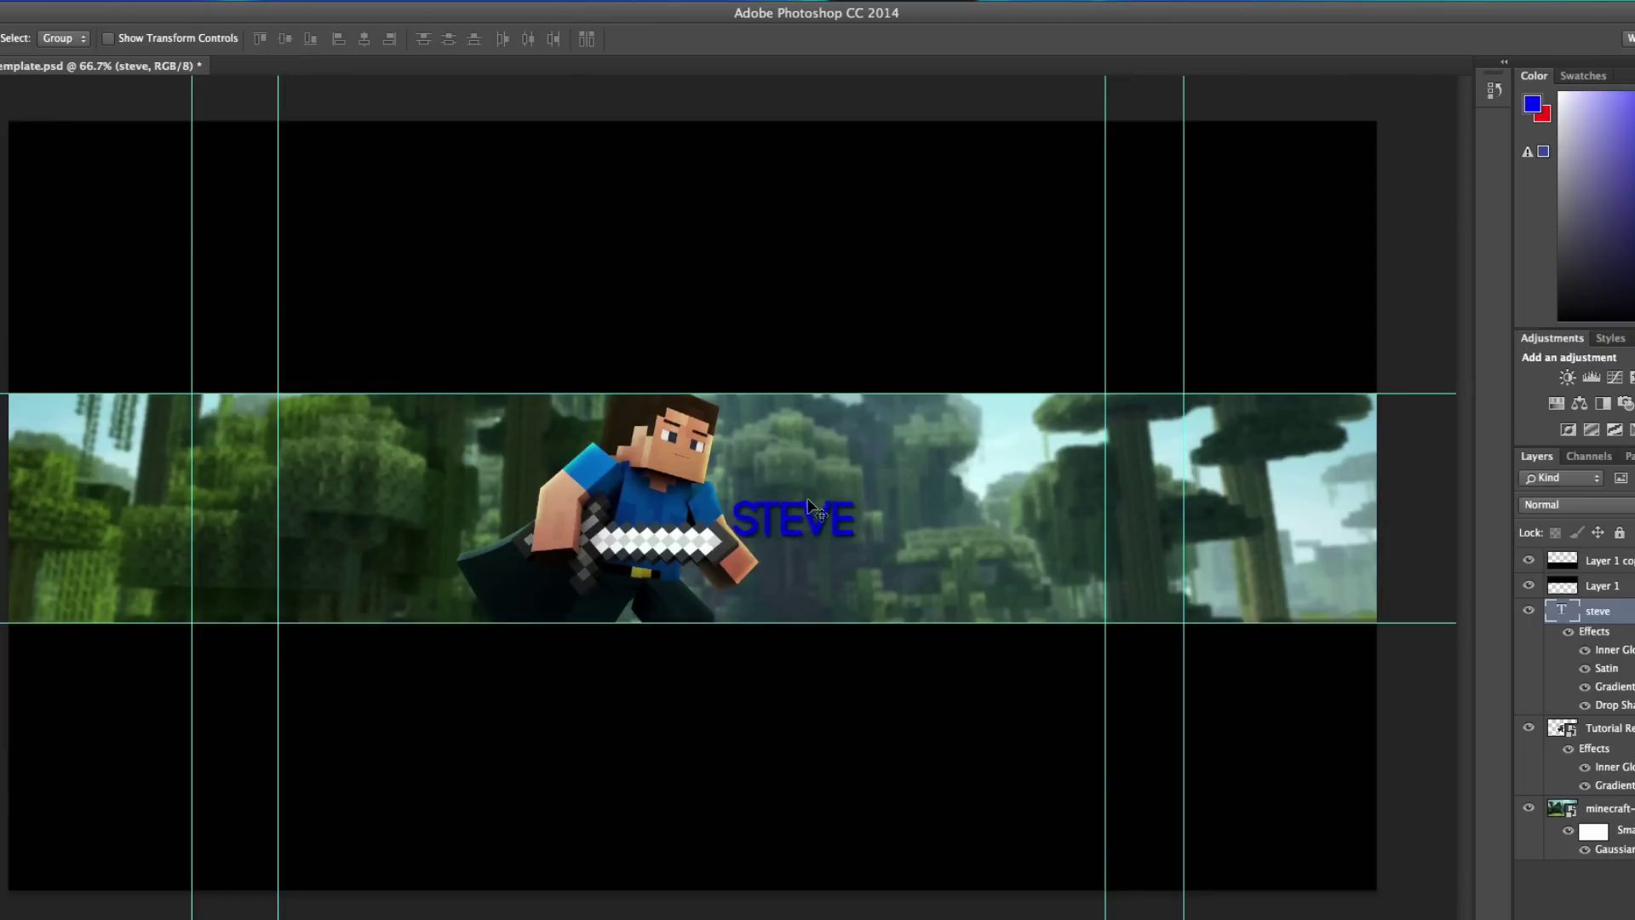
pyautogui.hotkey('ctrl', 't')
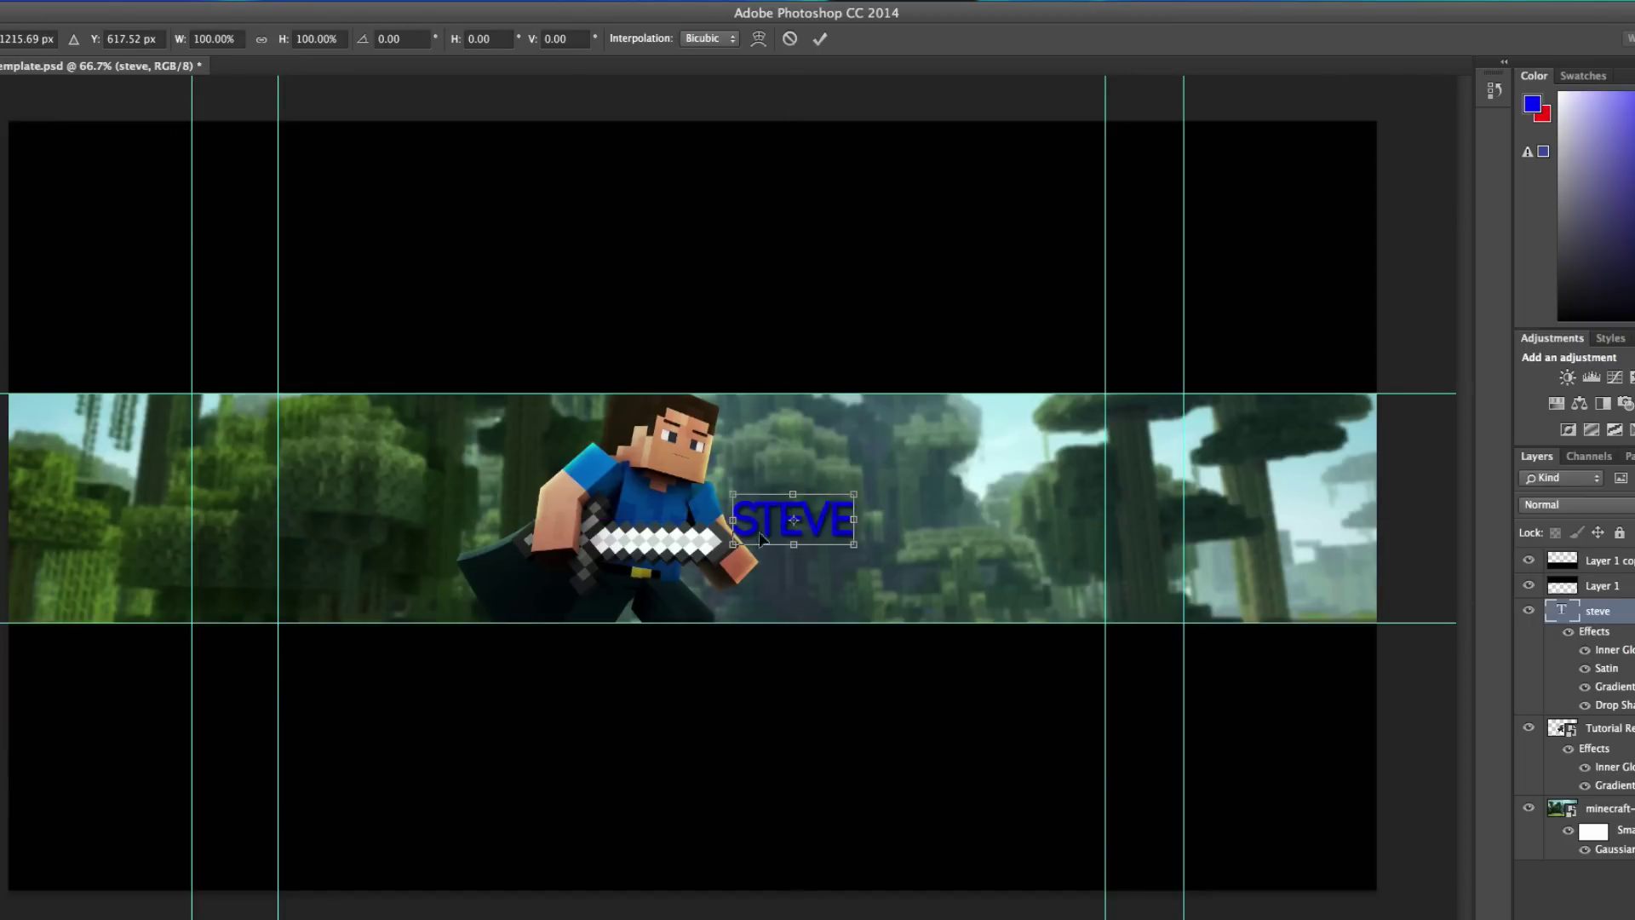
pyautogui.rightClick(826, 525)
pyautogui.click(1299, 732)
pyautogui.press('Return')
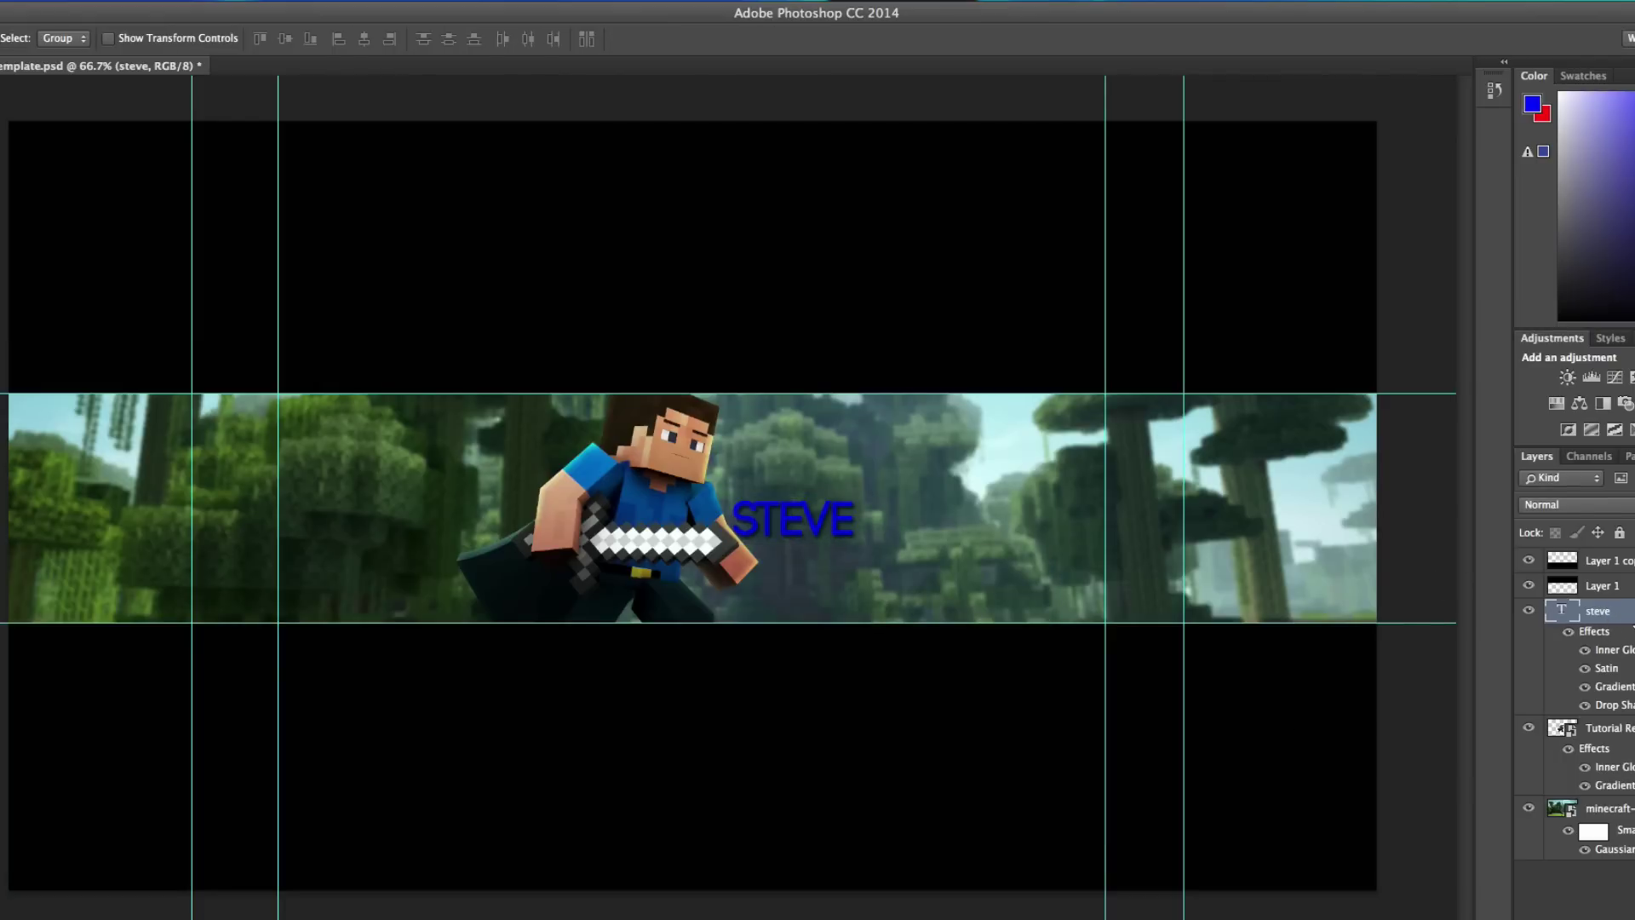
pyautogui.rightClick(1602, 611)
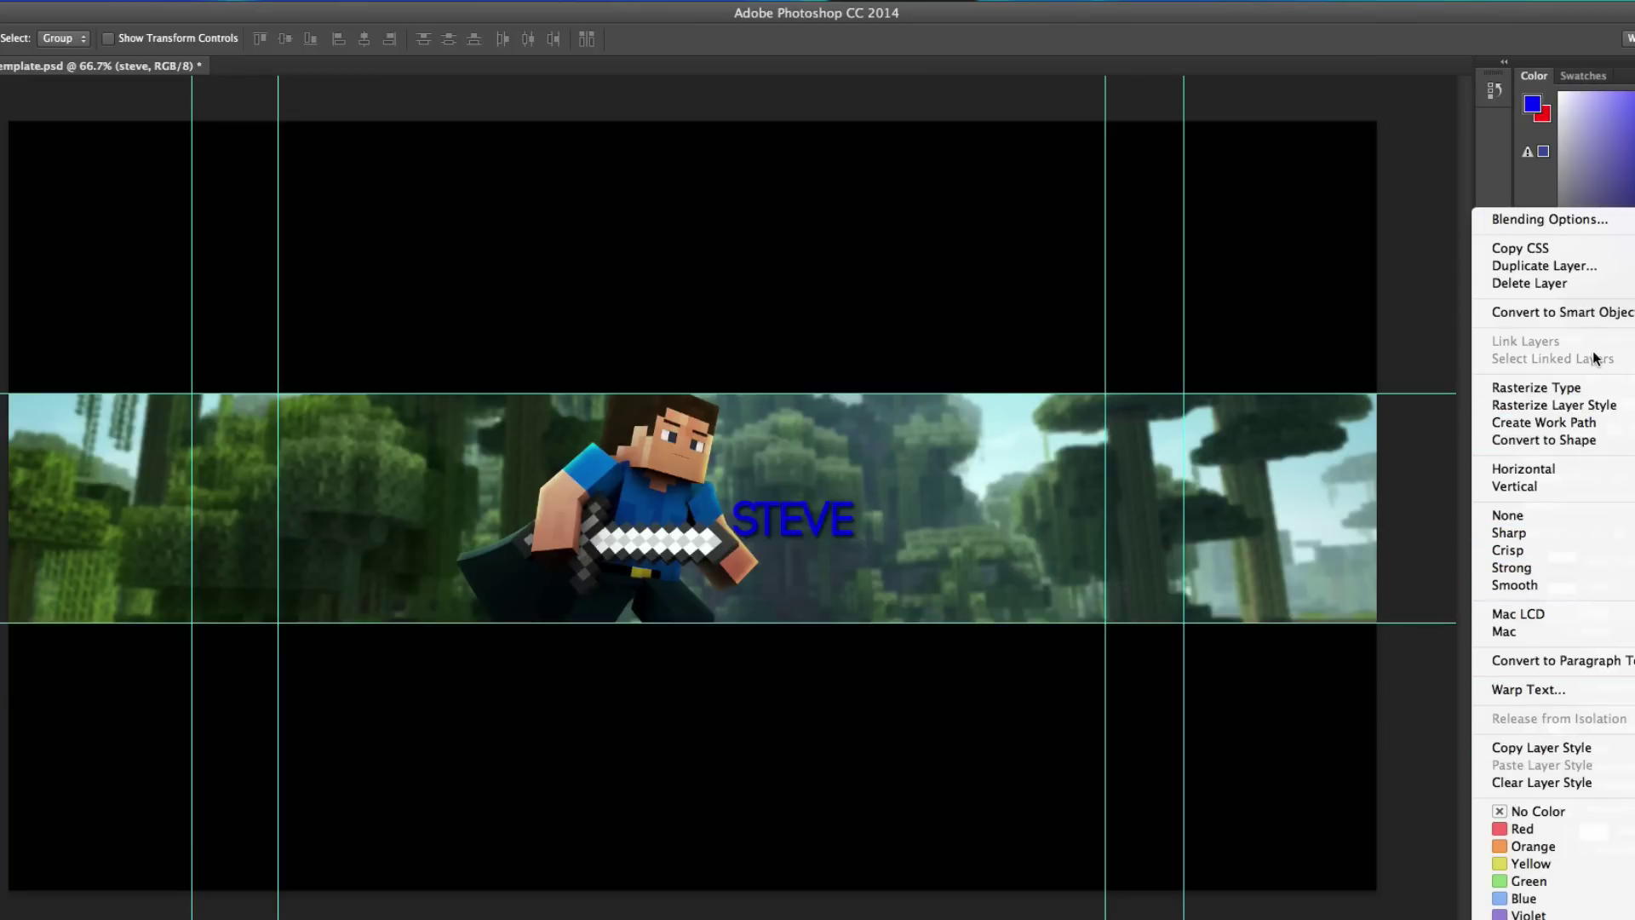
pyautogui.click(1542, 388)
pyautogui.click(78, 0)
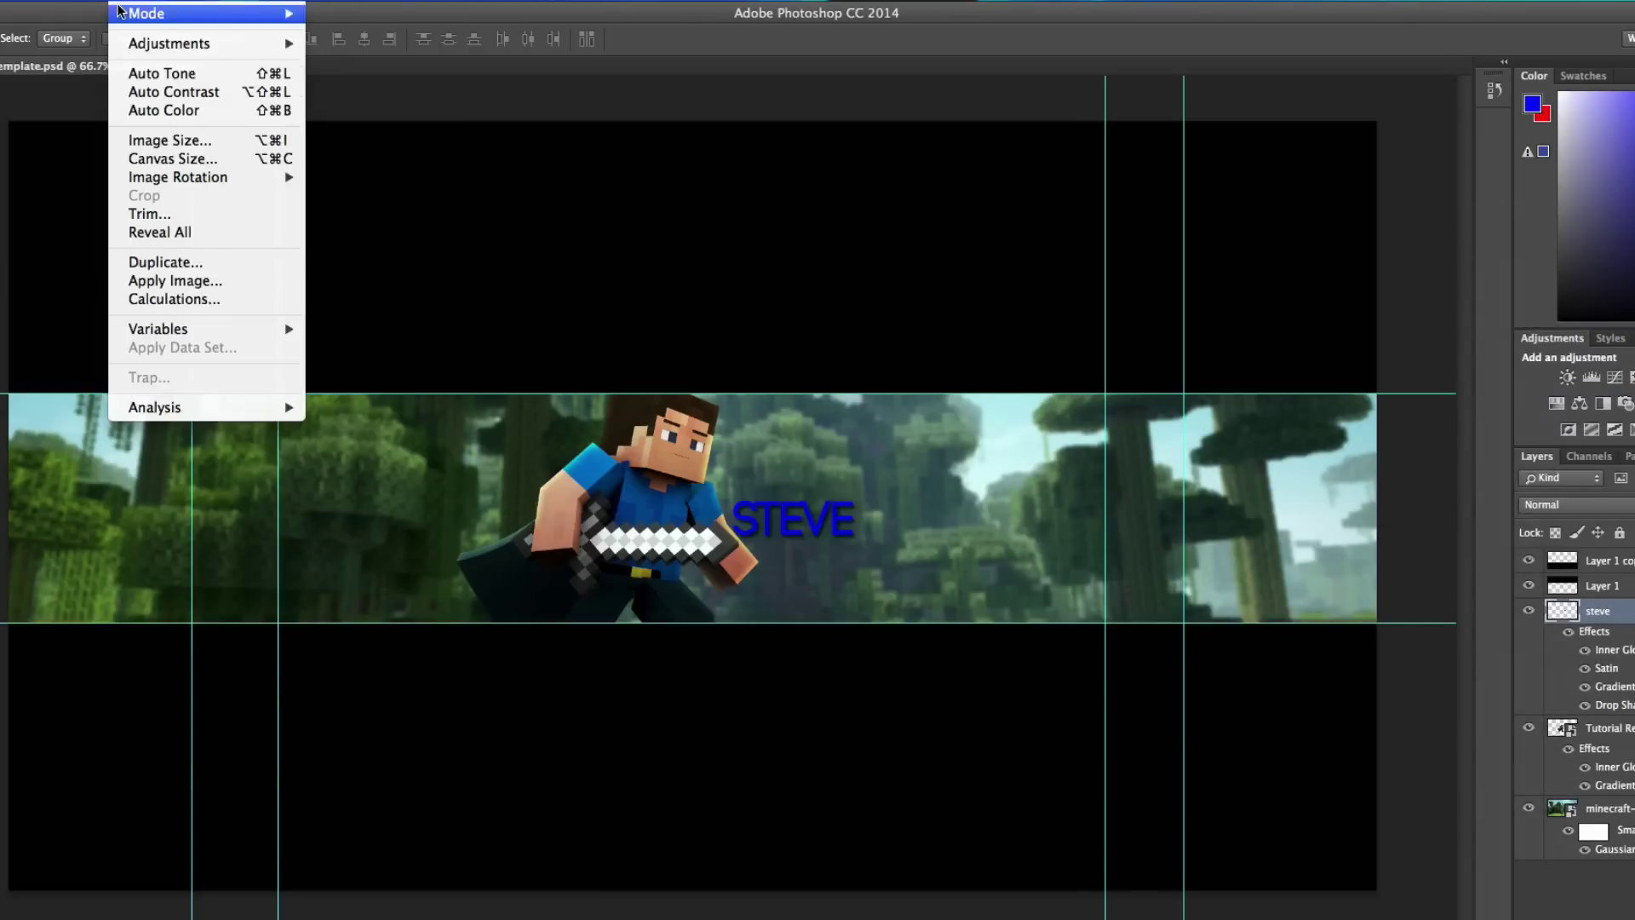
pyautogui.click(77, 10)
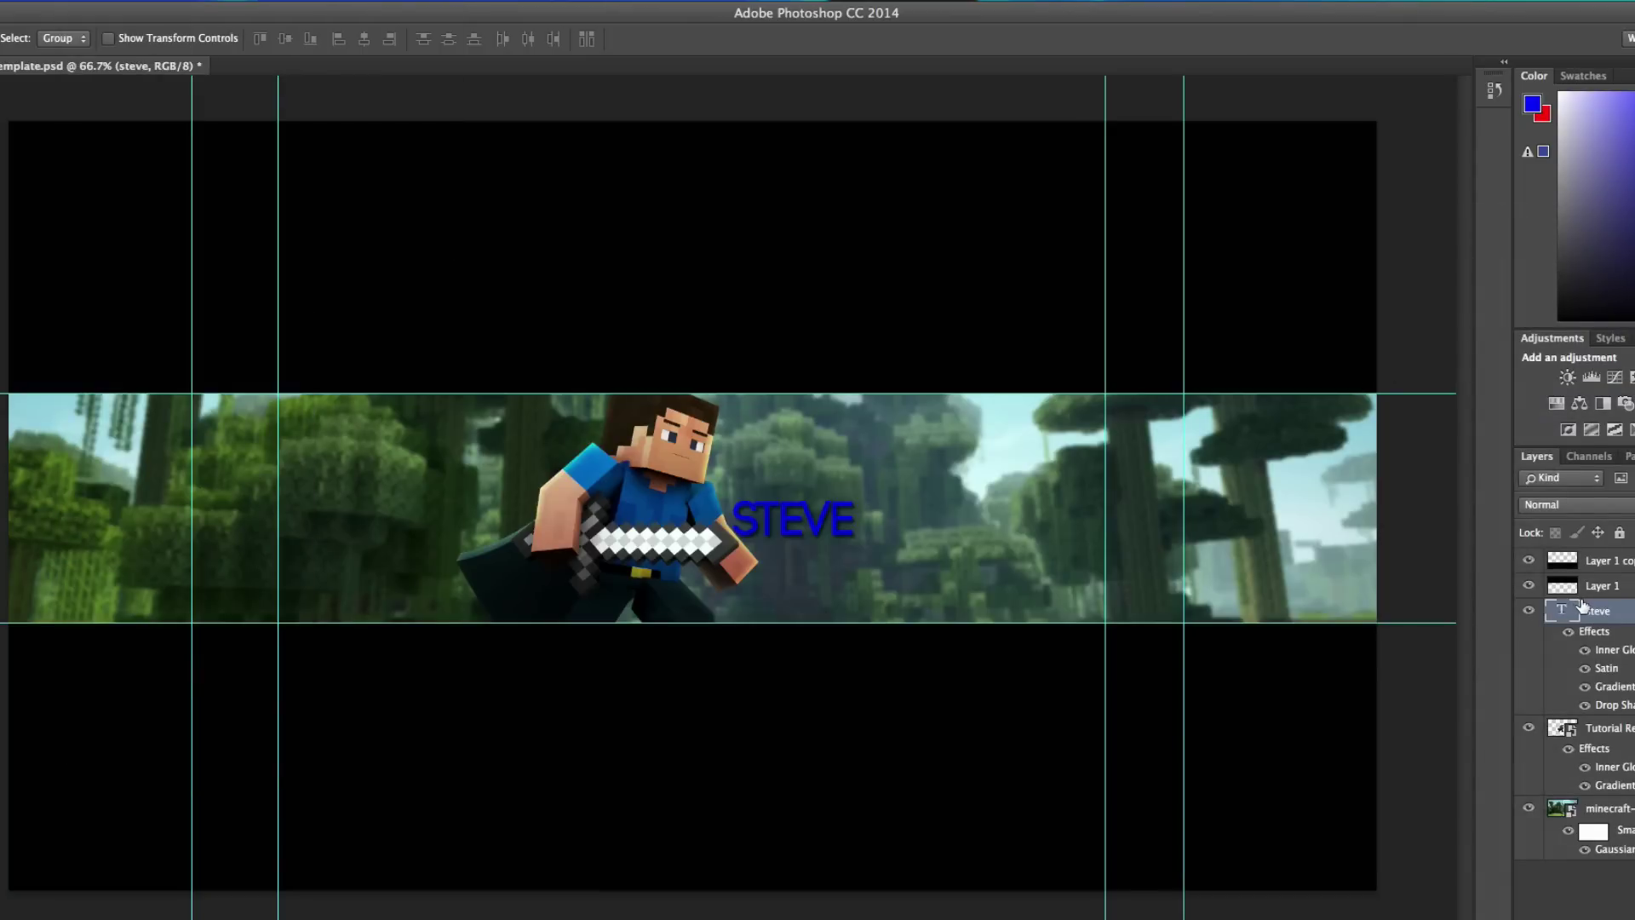
# - Rasterize the blue text layer and skew it so that its letters lean slightly to the right
pyautogui.rightClick(1582, 607)
pyautogui.click(1476, 392)
pyautogui.hotkey('ctrl', 't')
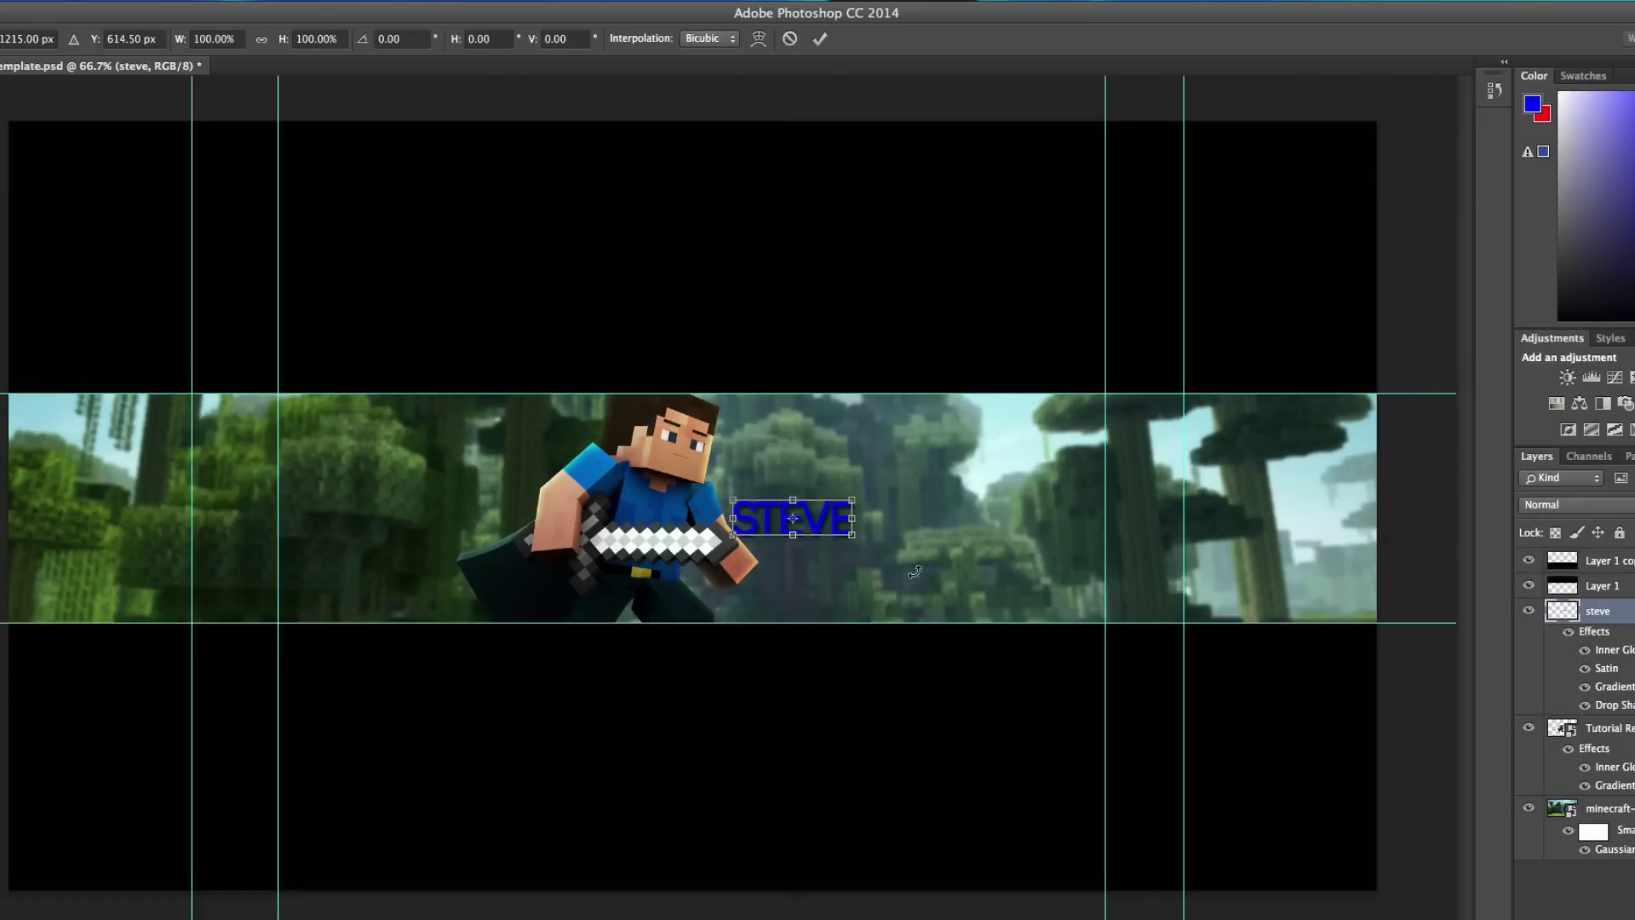
pyautogui.rightClick(818, 527)
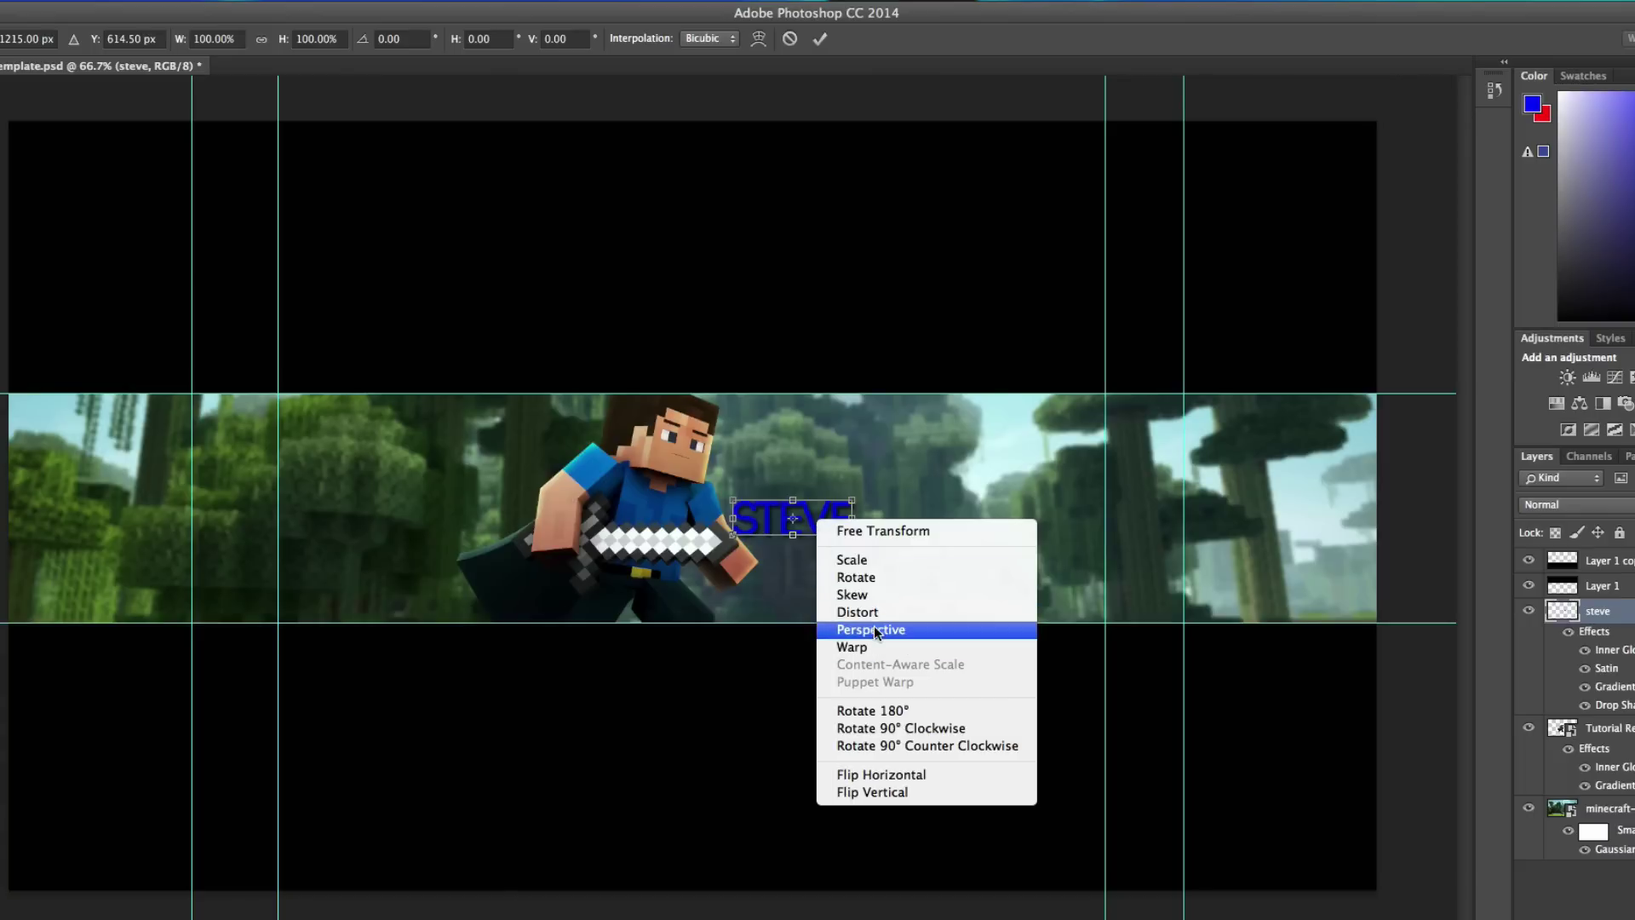
pyautogui.click(869, 594)
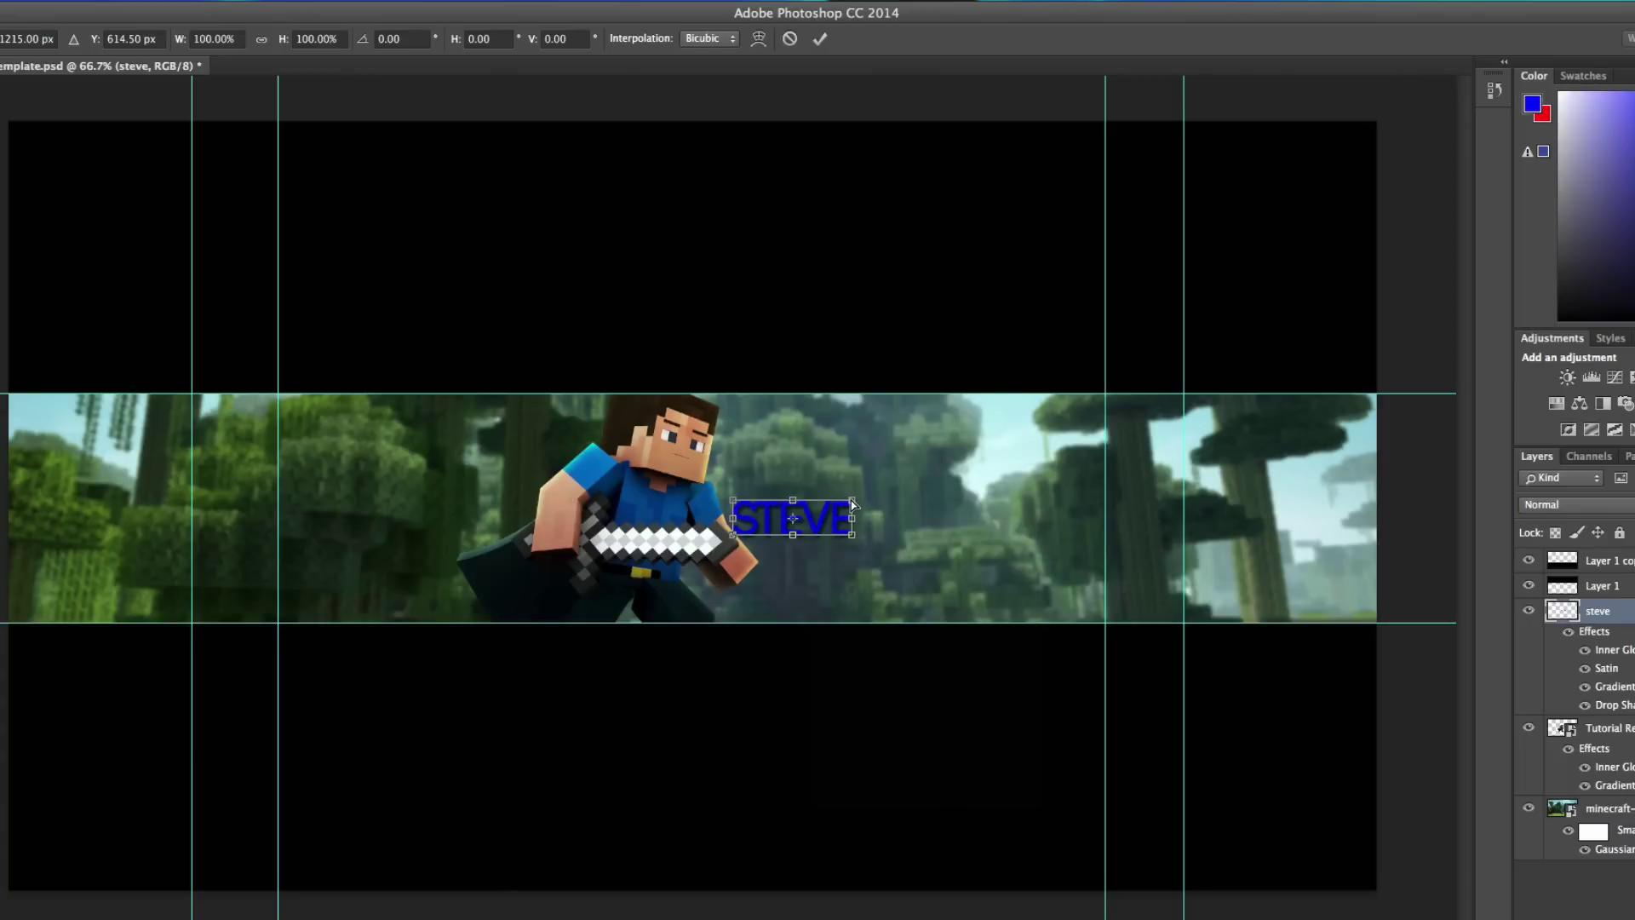
pyautogui.moveTo(854, 503); pyautogui.dragTo(854, 503)
pyautogui.press('Return')
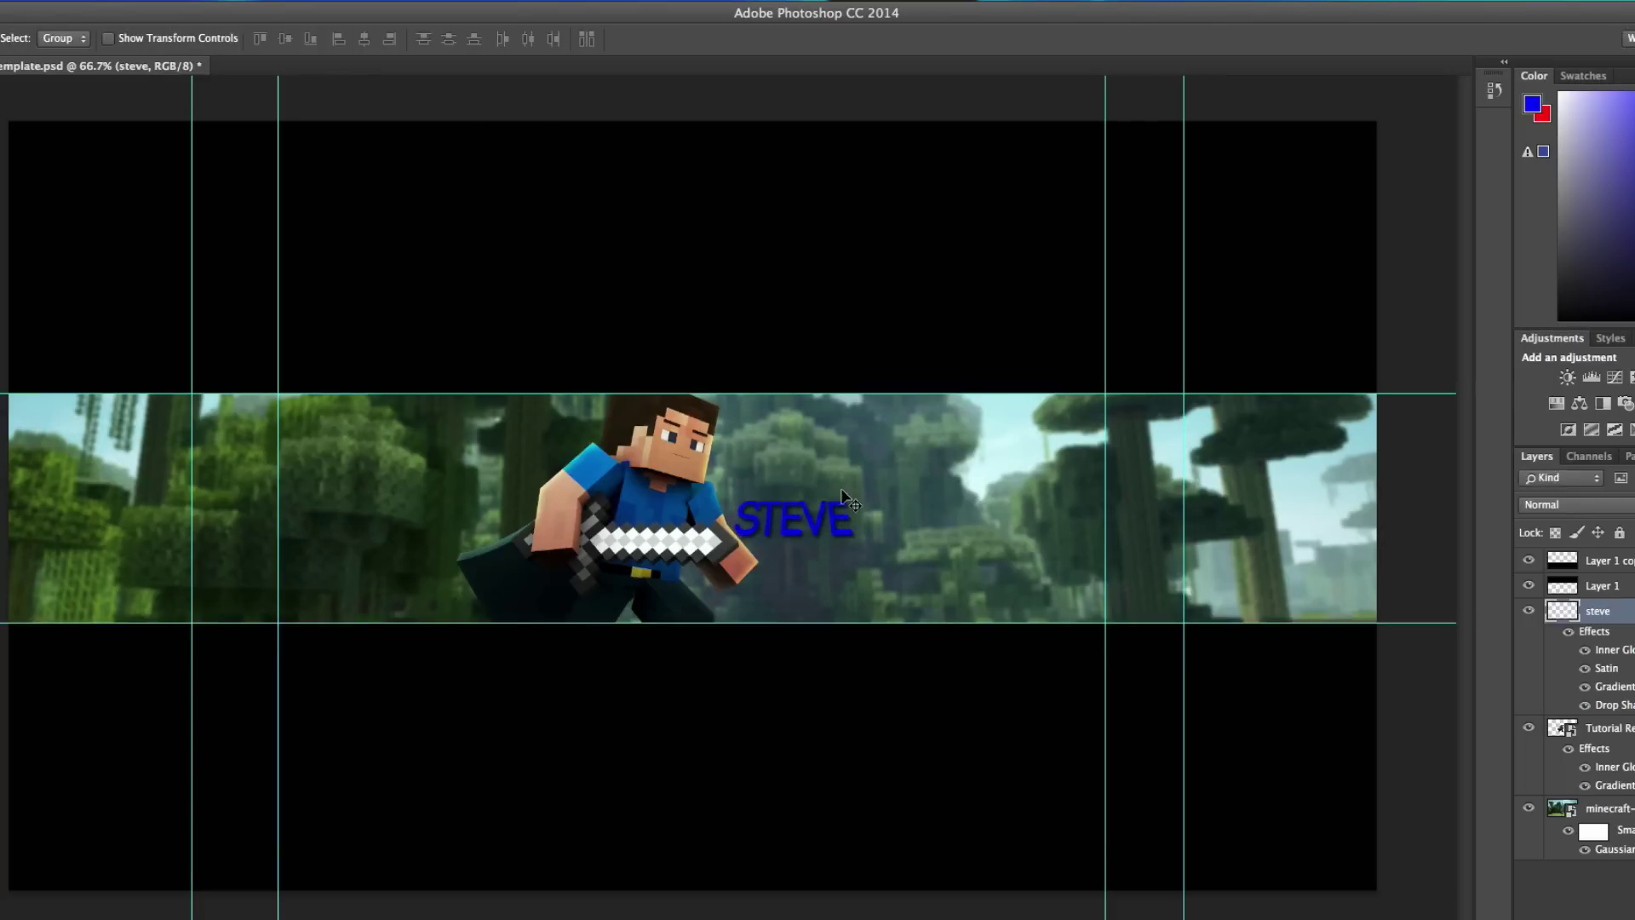
# - Apply a Perspective transform to the blue text, making the end away from the character taller, with the height at about 144%
pyautogui.press('super+t')
pyautogui.rightClick(819, 511)
pyautogui.click(886, 622)
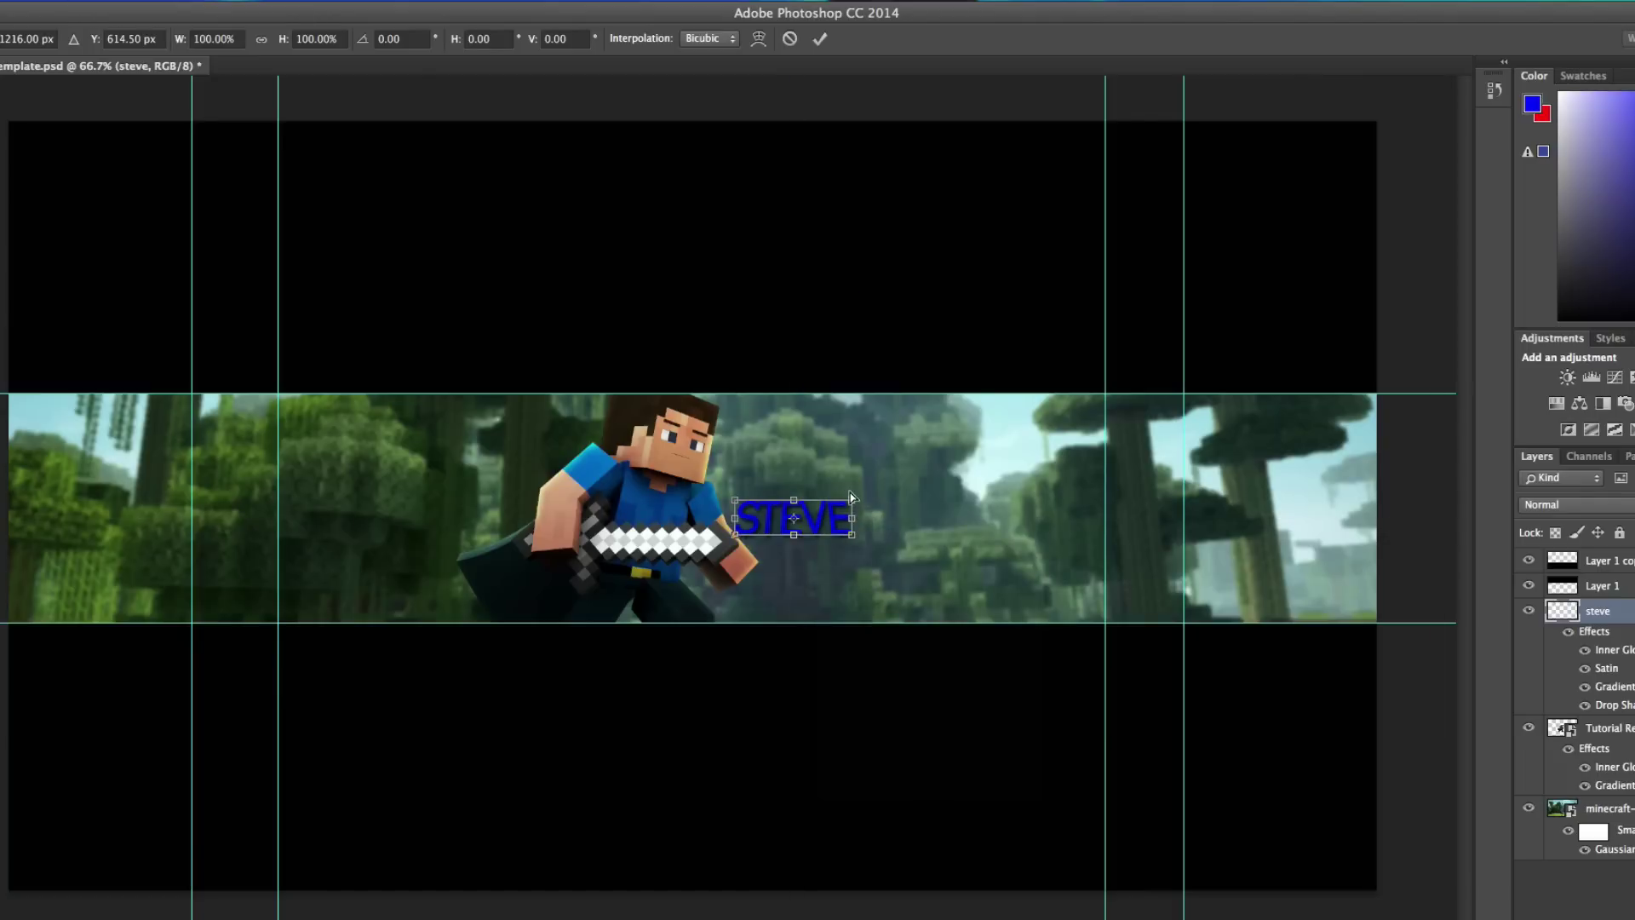
pyautogui.moveTo(852, 502); pyautogui.dragTo(852, 494)
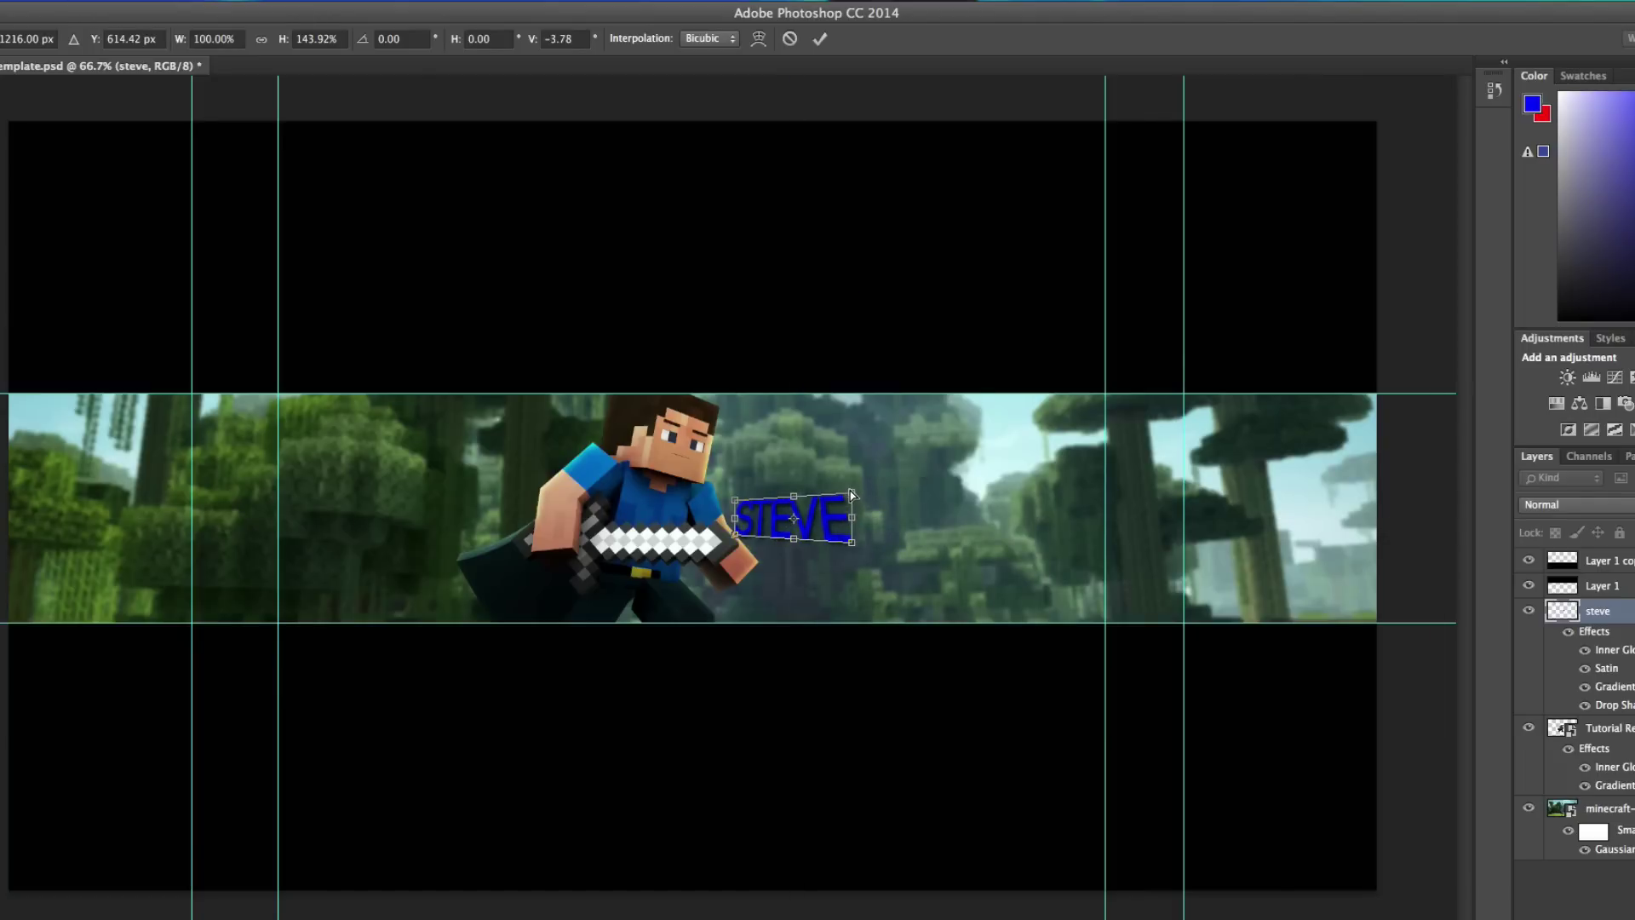
pyautogui.press('Return')
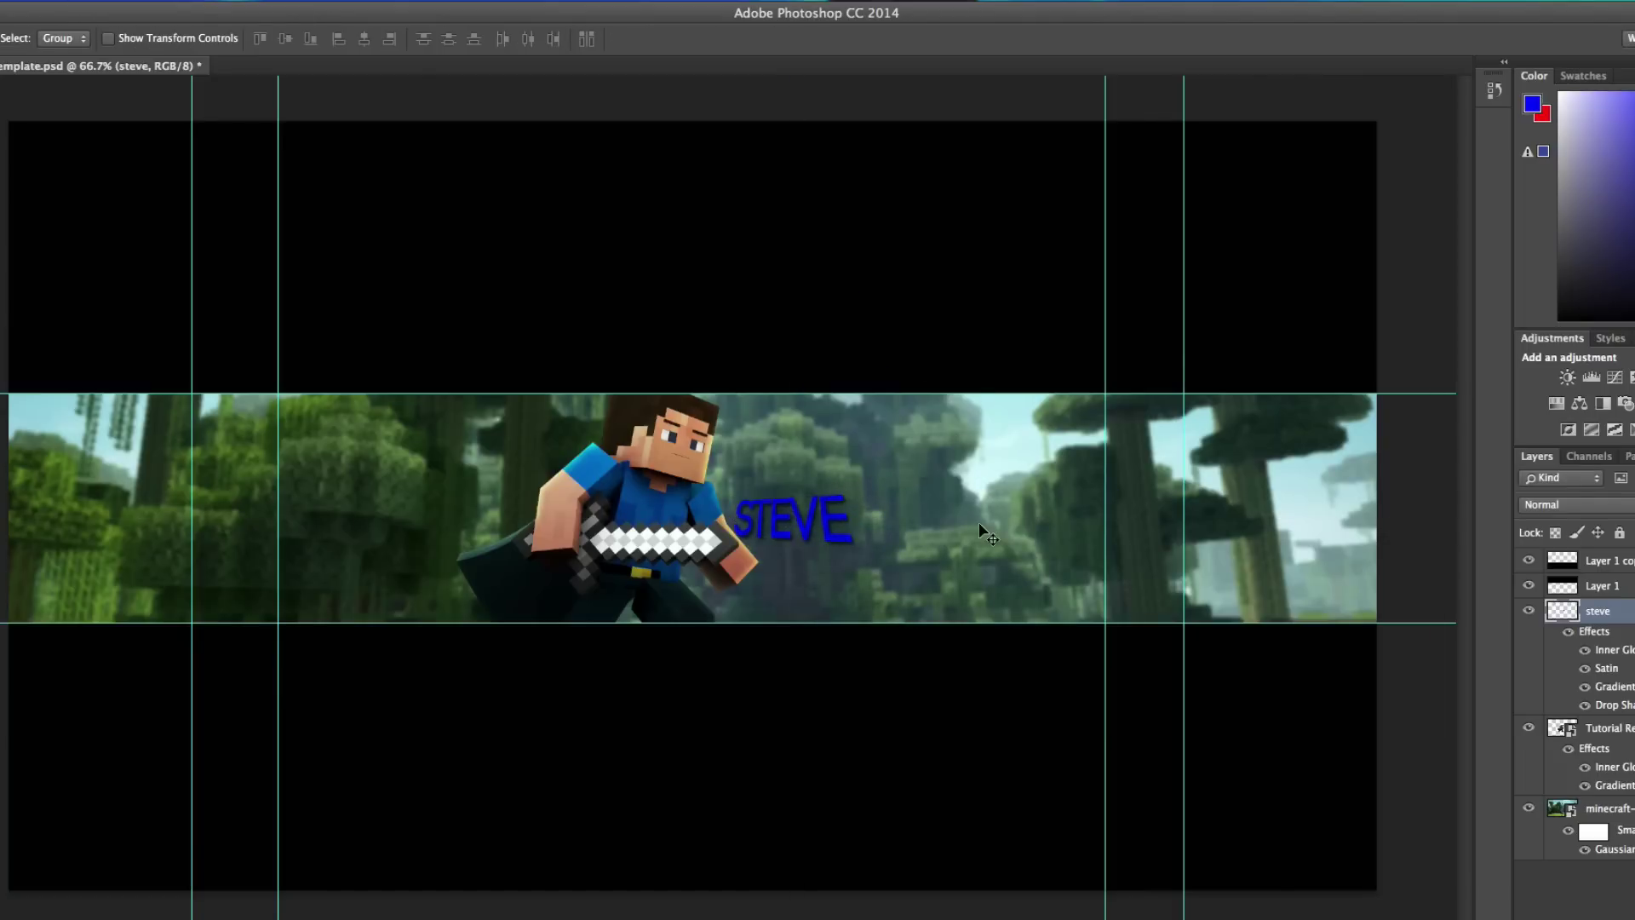
# - Move the blue text slightly closer to the character, and duplicate the character render layer under its suggested name
pyautogui.moveTo(816, 524)
pyautogui.mouseDown()
pyautogui.moveTo(771, 505)
pyautogui.moveTo(458, 498)
pyautogui.moveTo(802, 518)
pyautogui.mouseUp()
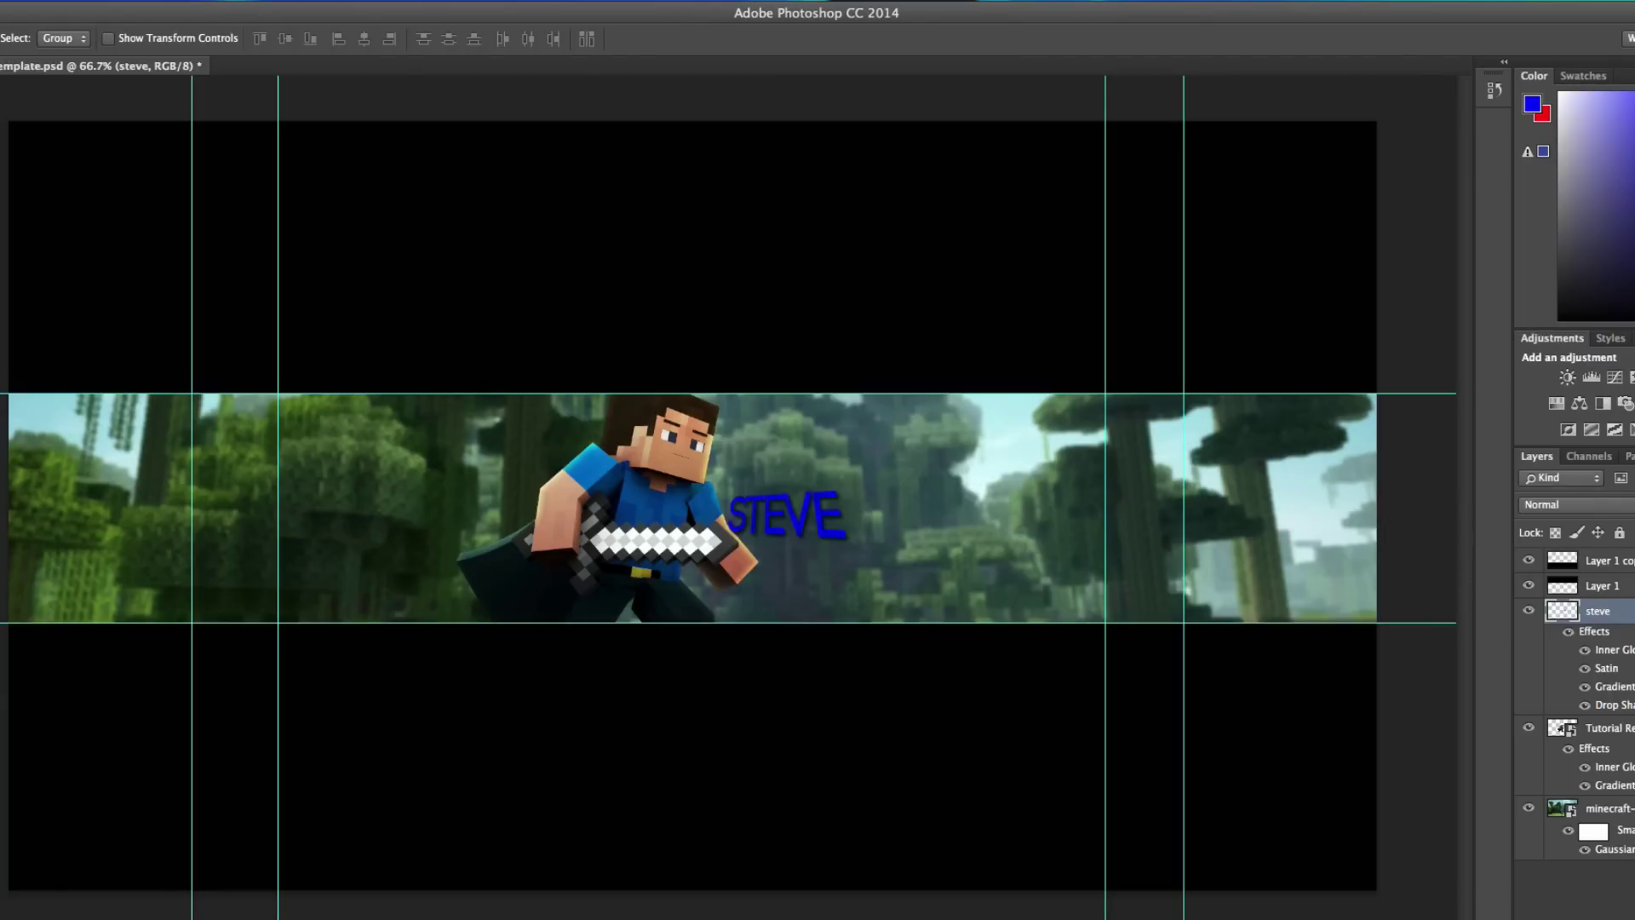
pyautogui.click(1614, 729)
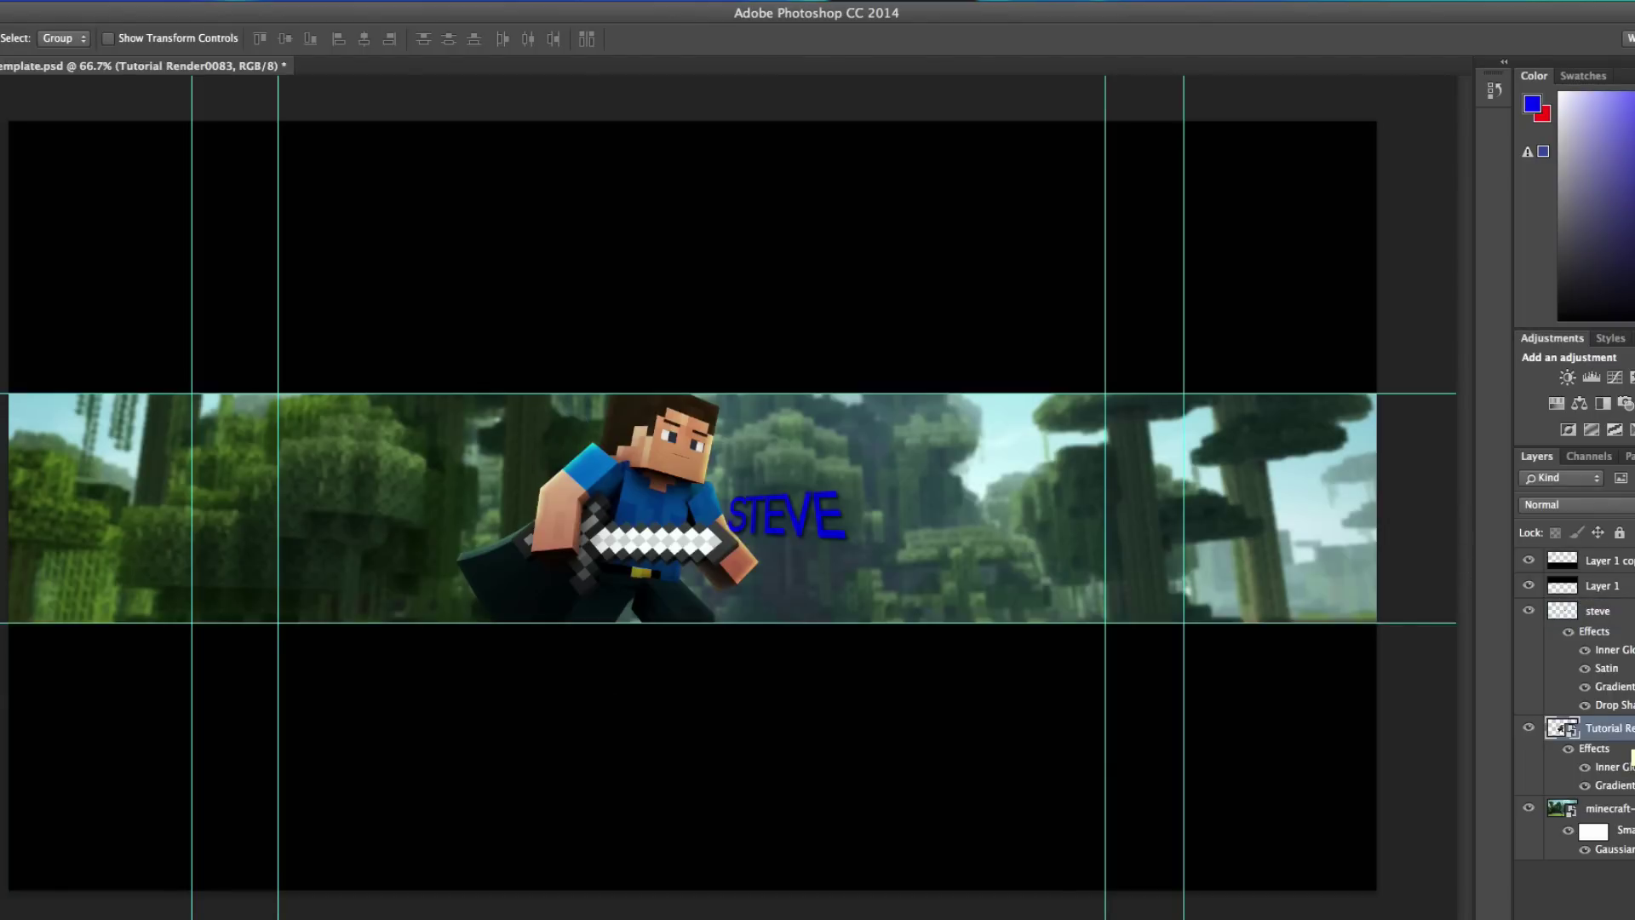
pyautogui.rightClick(1597, 611)
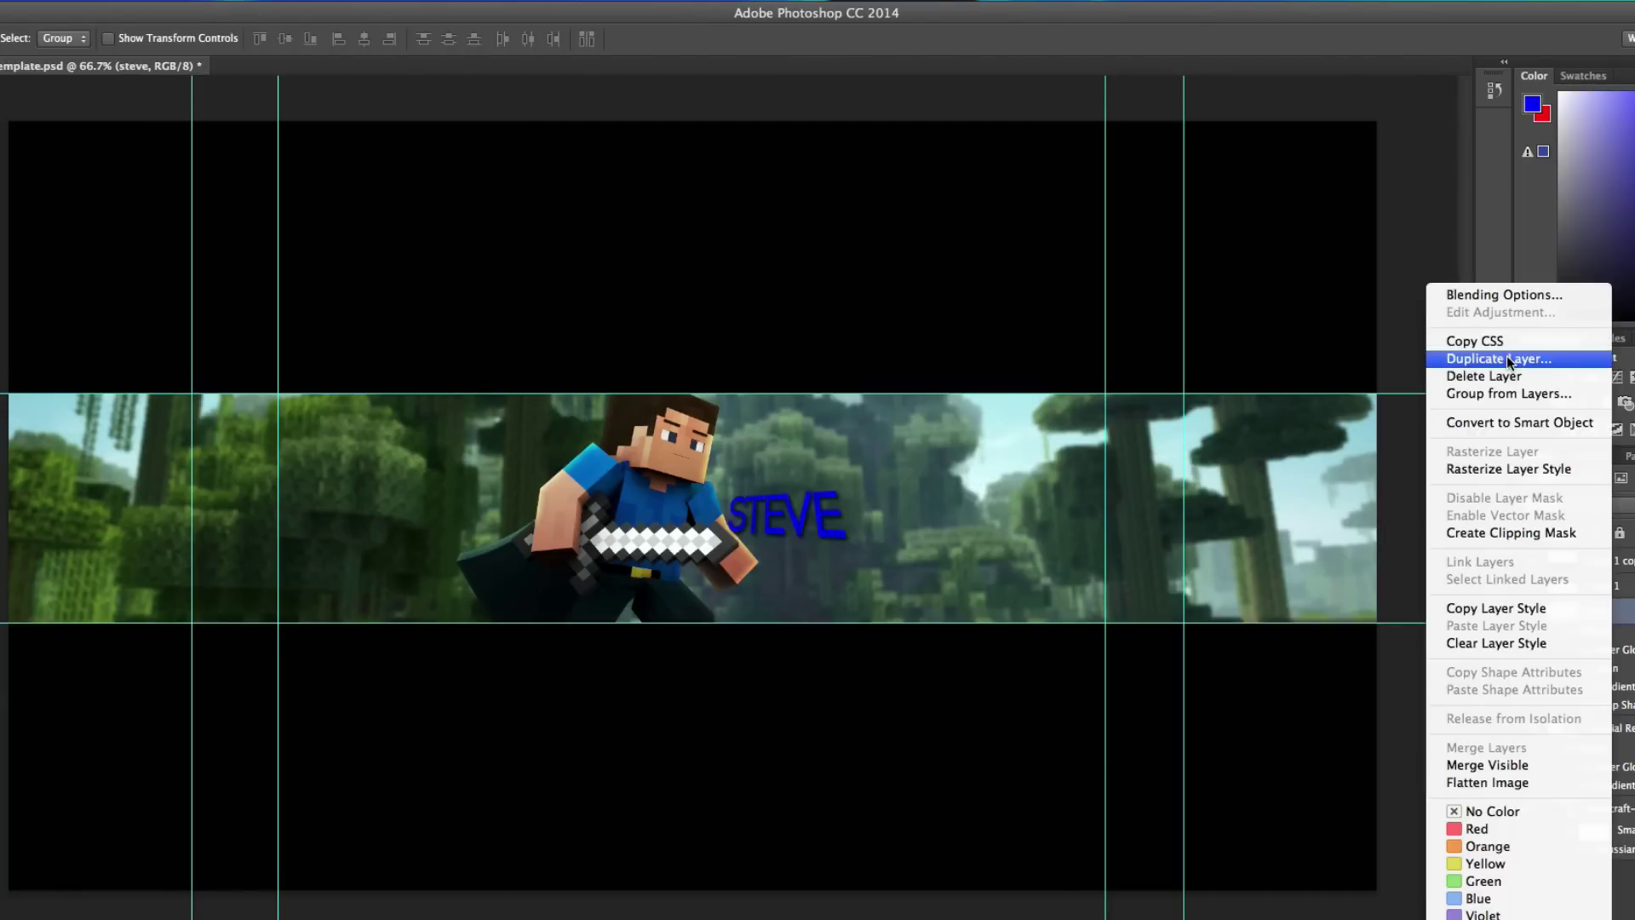
pyautogui.click(1627, 725)
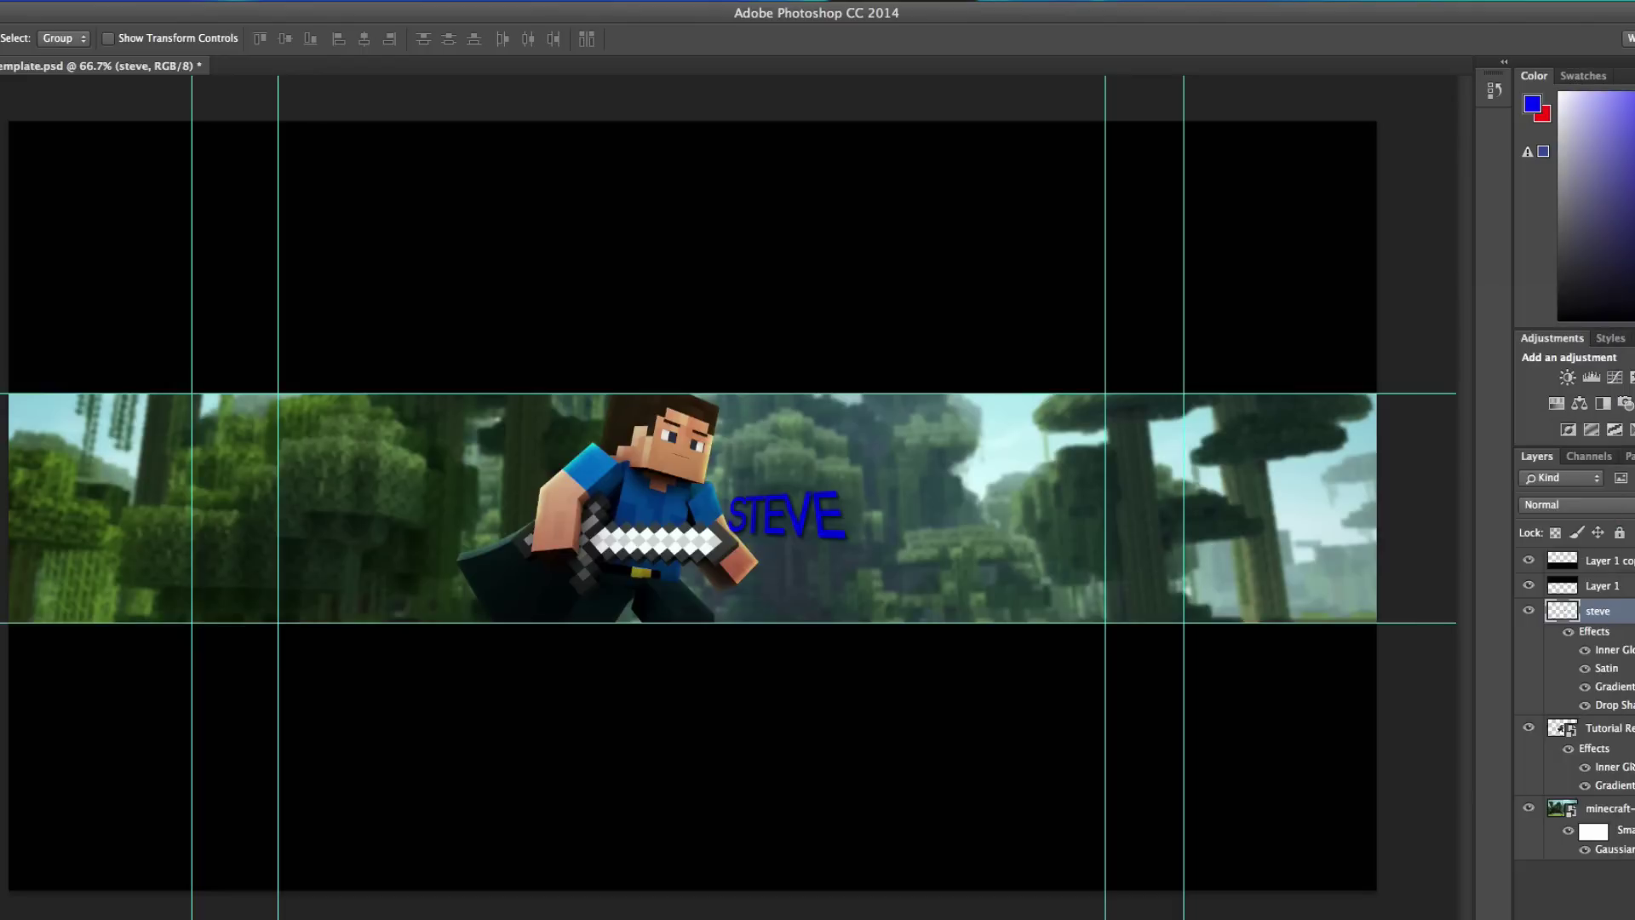
pyautogui.rightClick(1627, 728)
pyautogui.click(1512, 318)
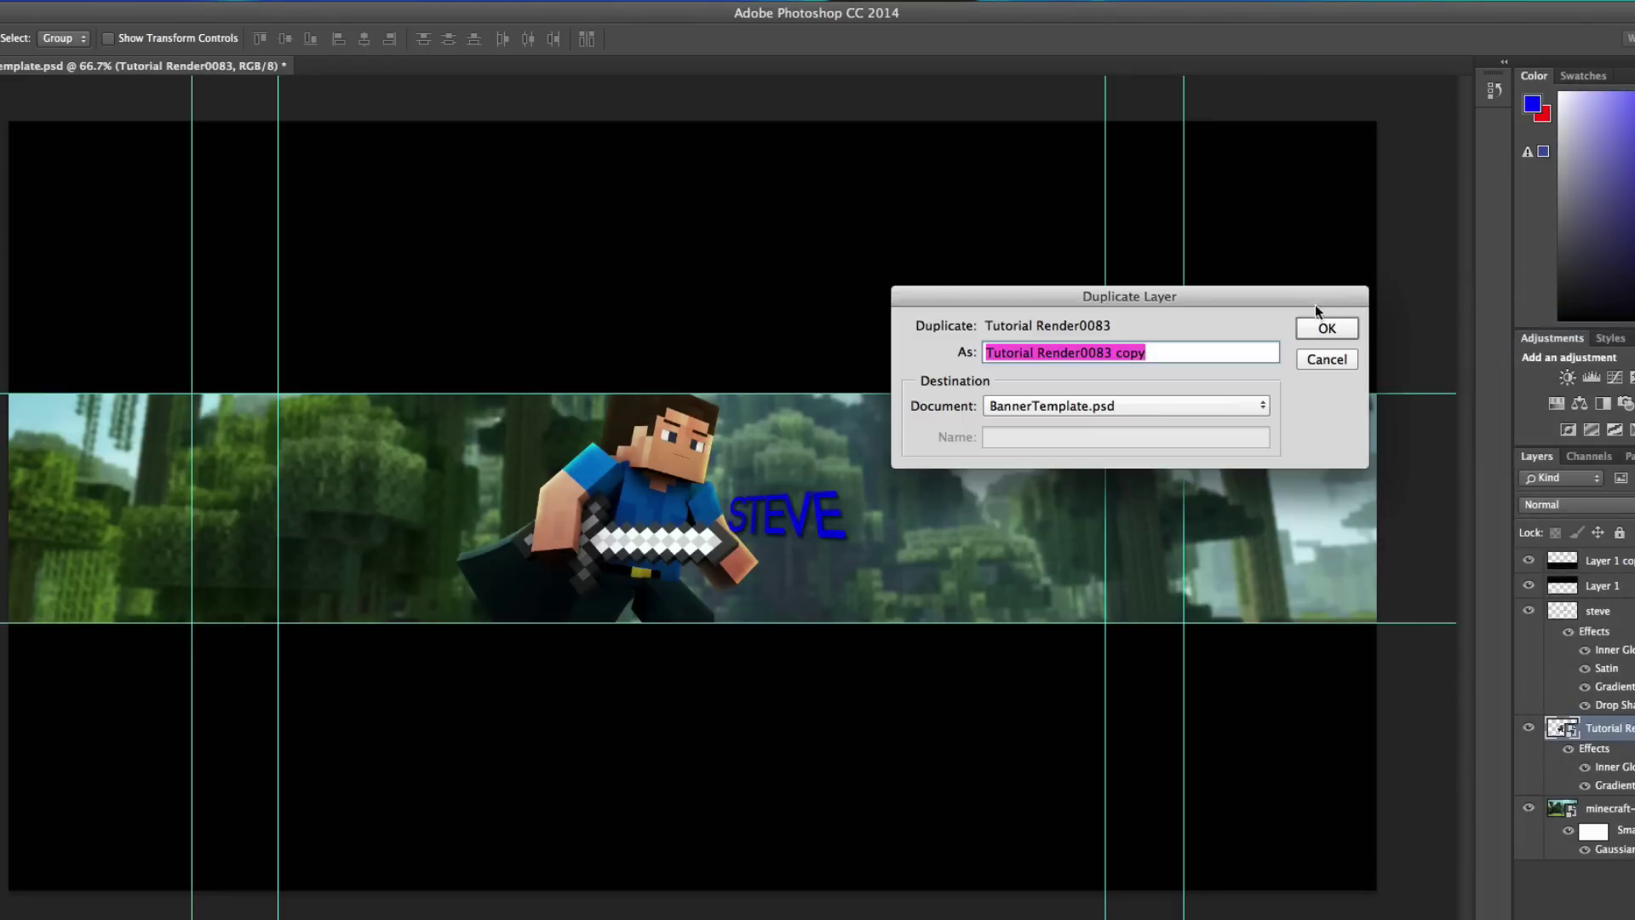
pyautogui.click(1331, 322)
pyautogui.rightClick(1602, 728)
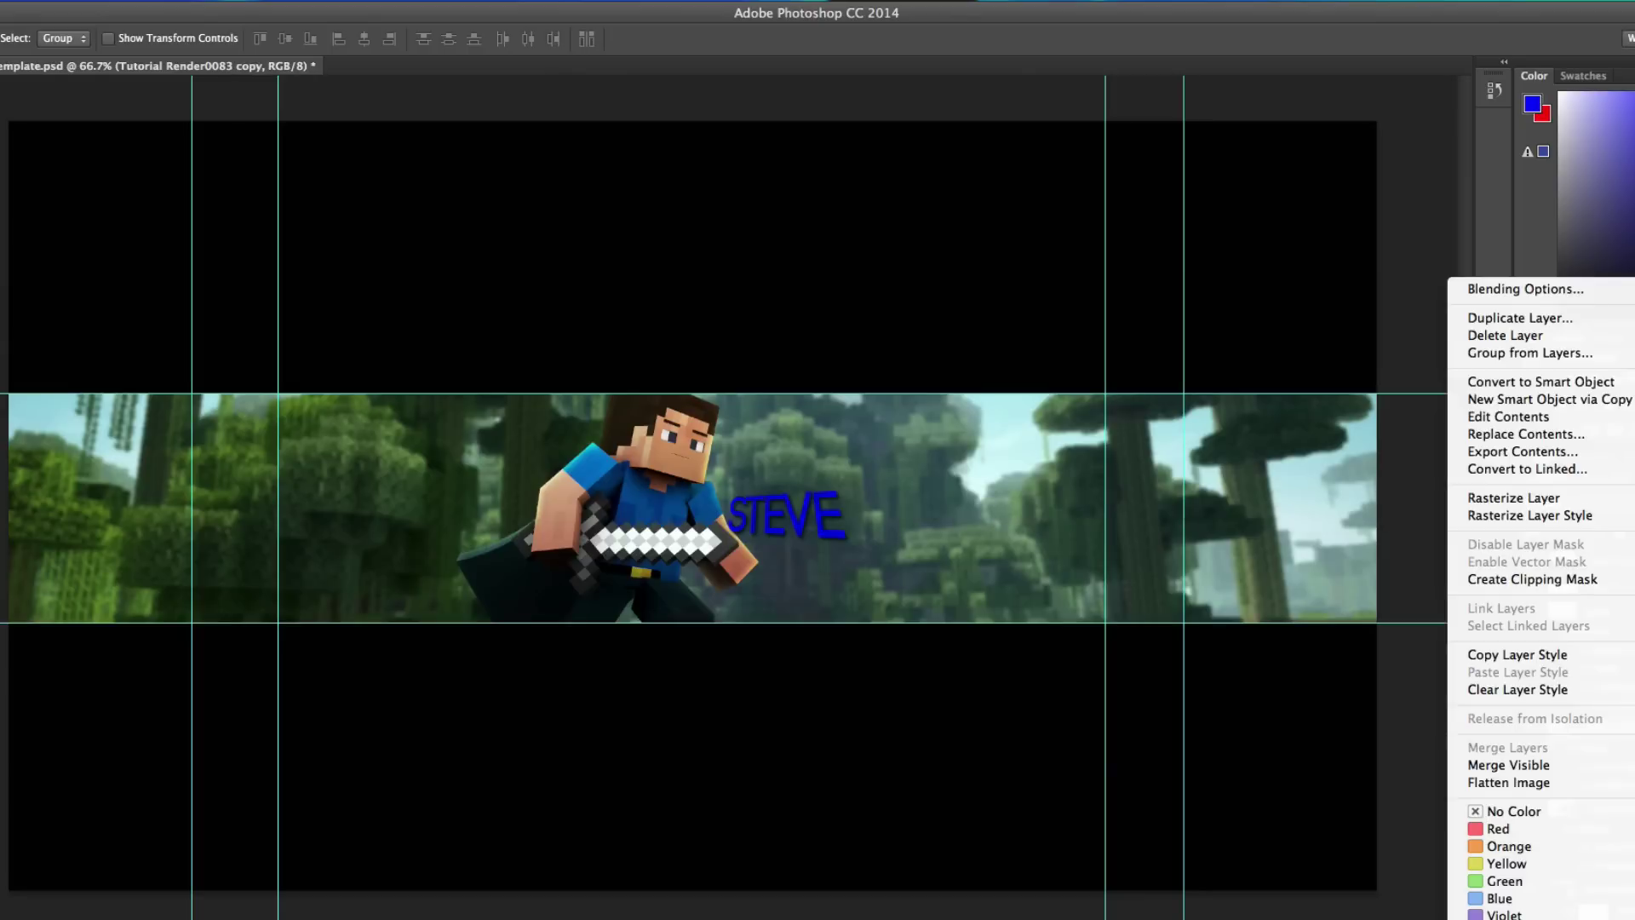
pyautogui.click(1492, 334)
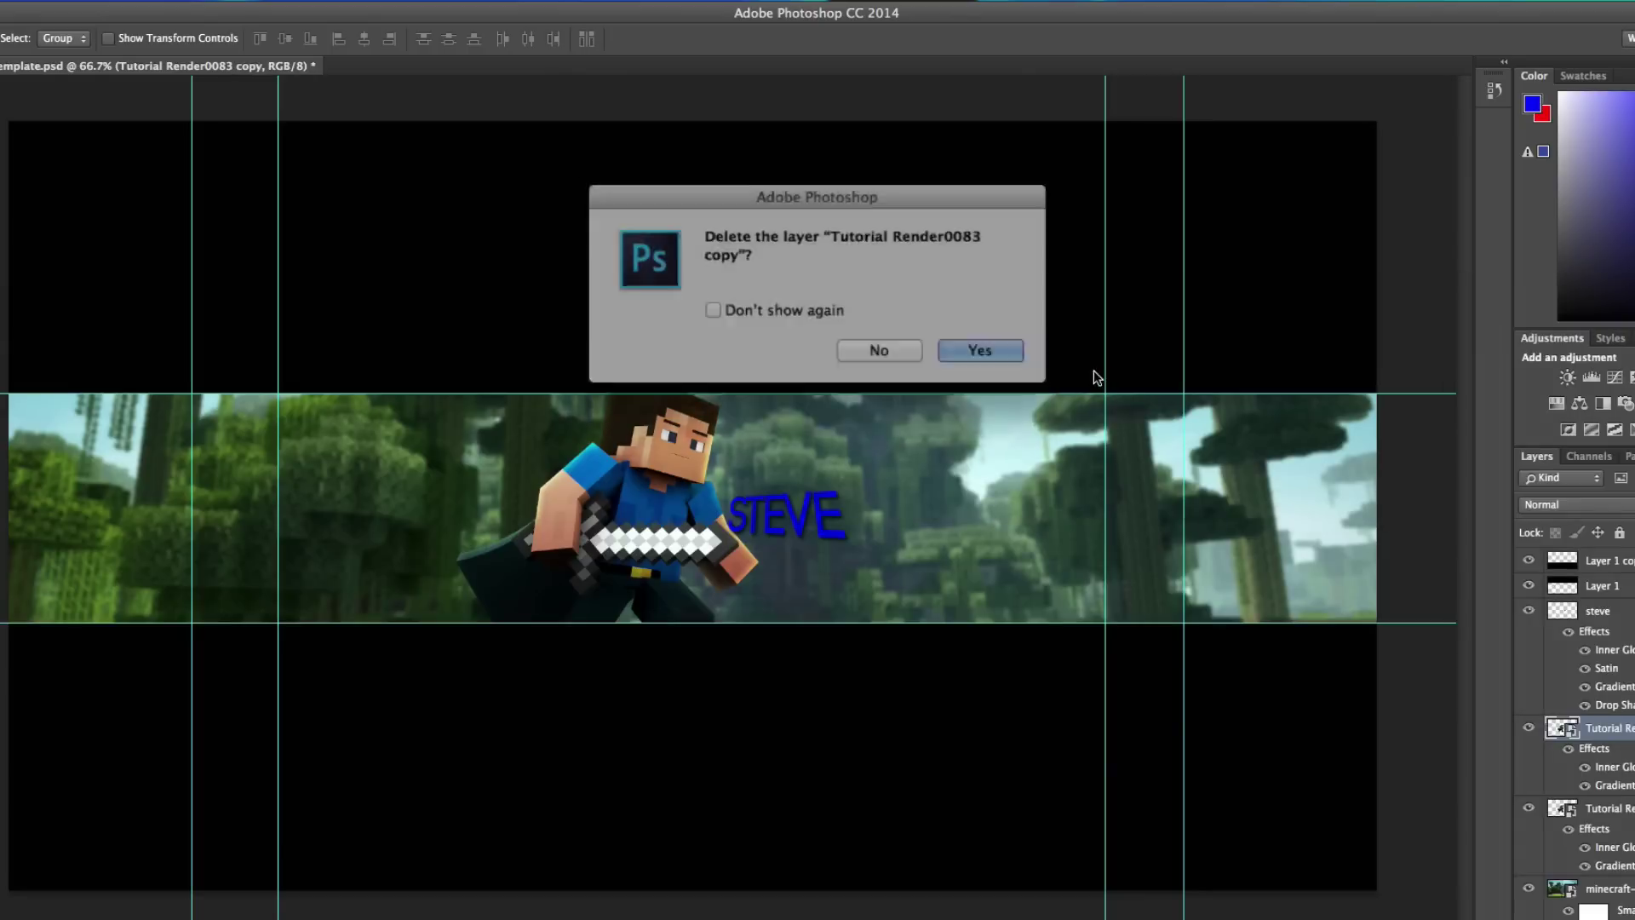
pyautogui.click(961, 343)
pyautogui.rightClick(1505, 564)
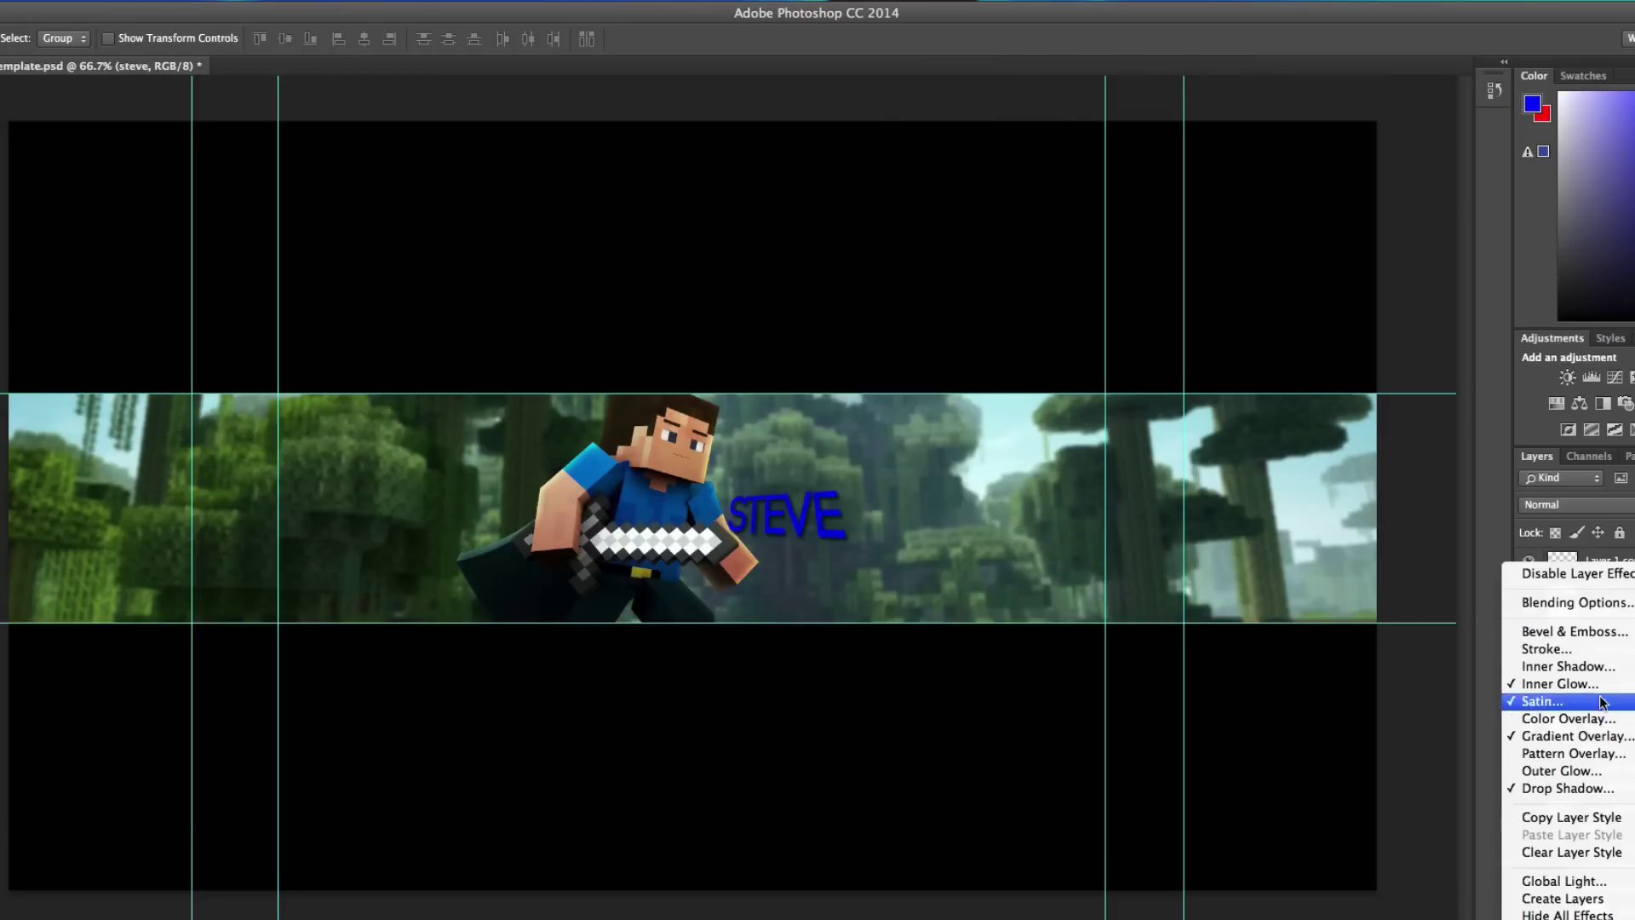
pyautogui.click(1490, 700)
pyautogui.rightClick(1603, 728)
pyautogui.click(1533, 318)
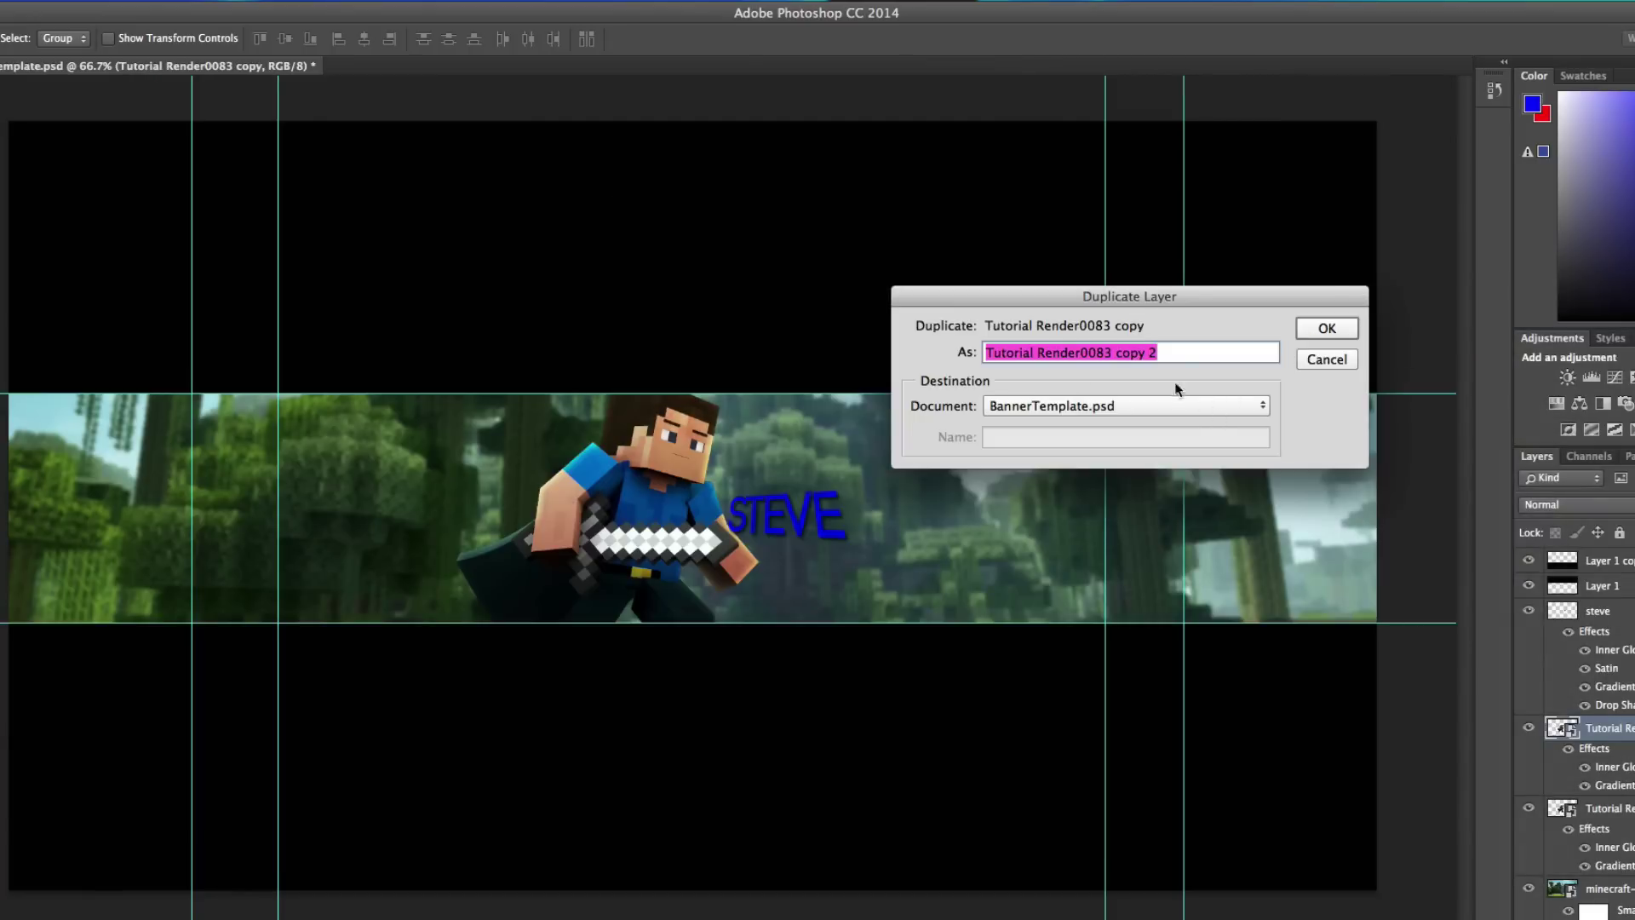
pyautogui.click(1341, 359)
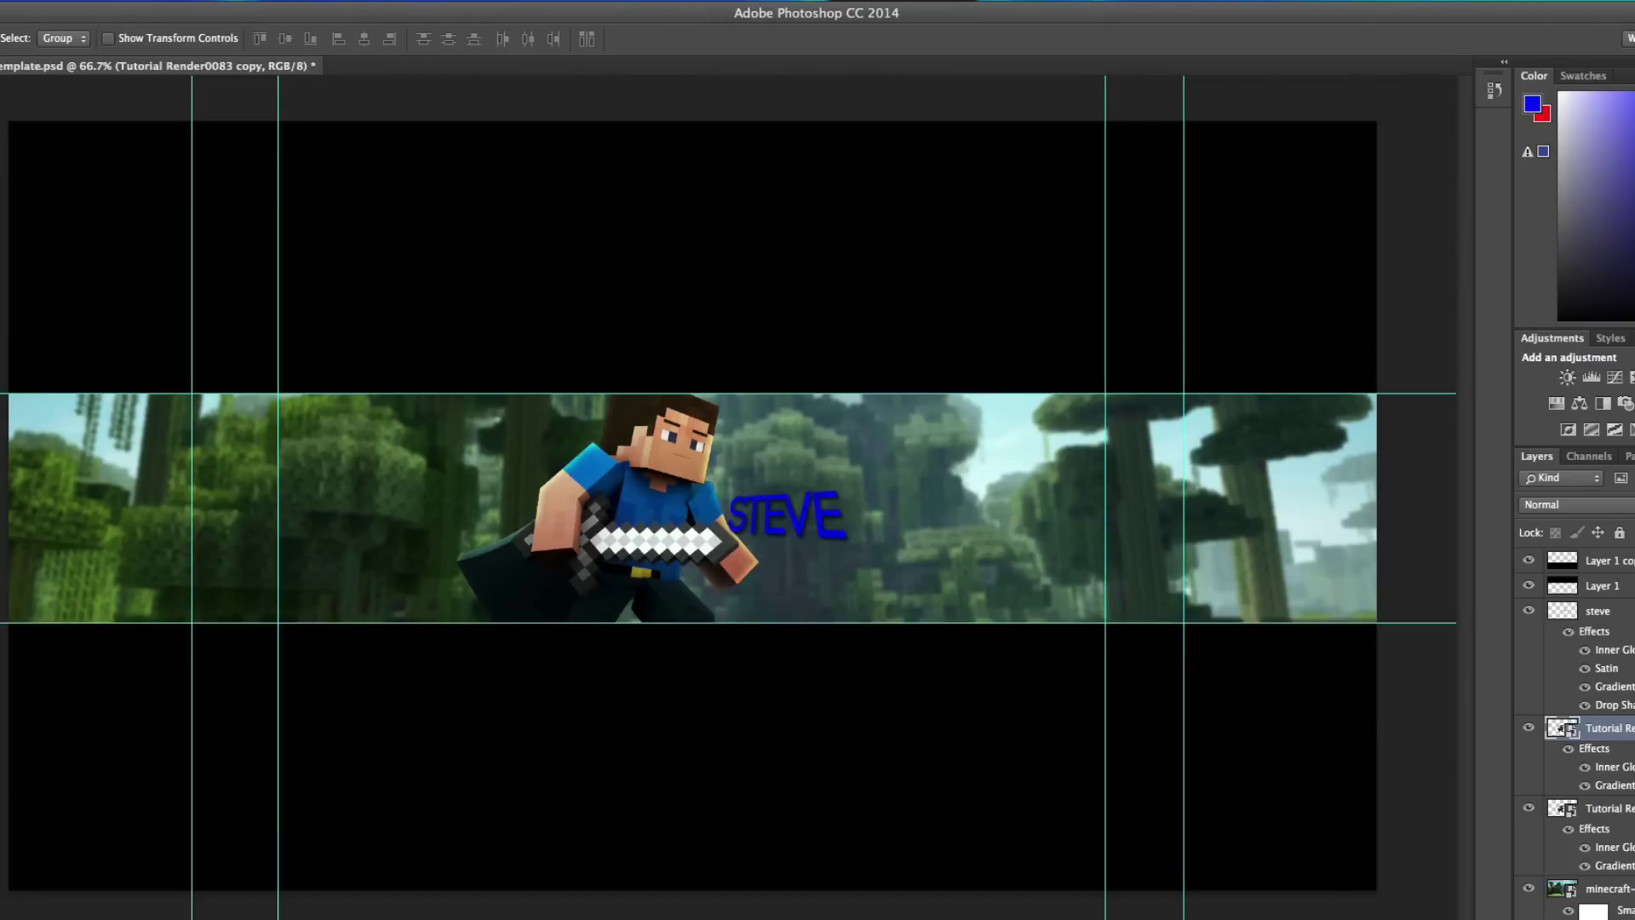
# - Apply the Glowing Edges filter to the duplicated render layer and lower its opacity until the normal character shows through
pyautogui.click(347, 1)
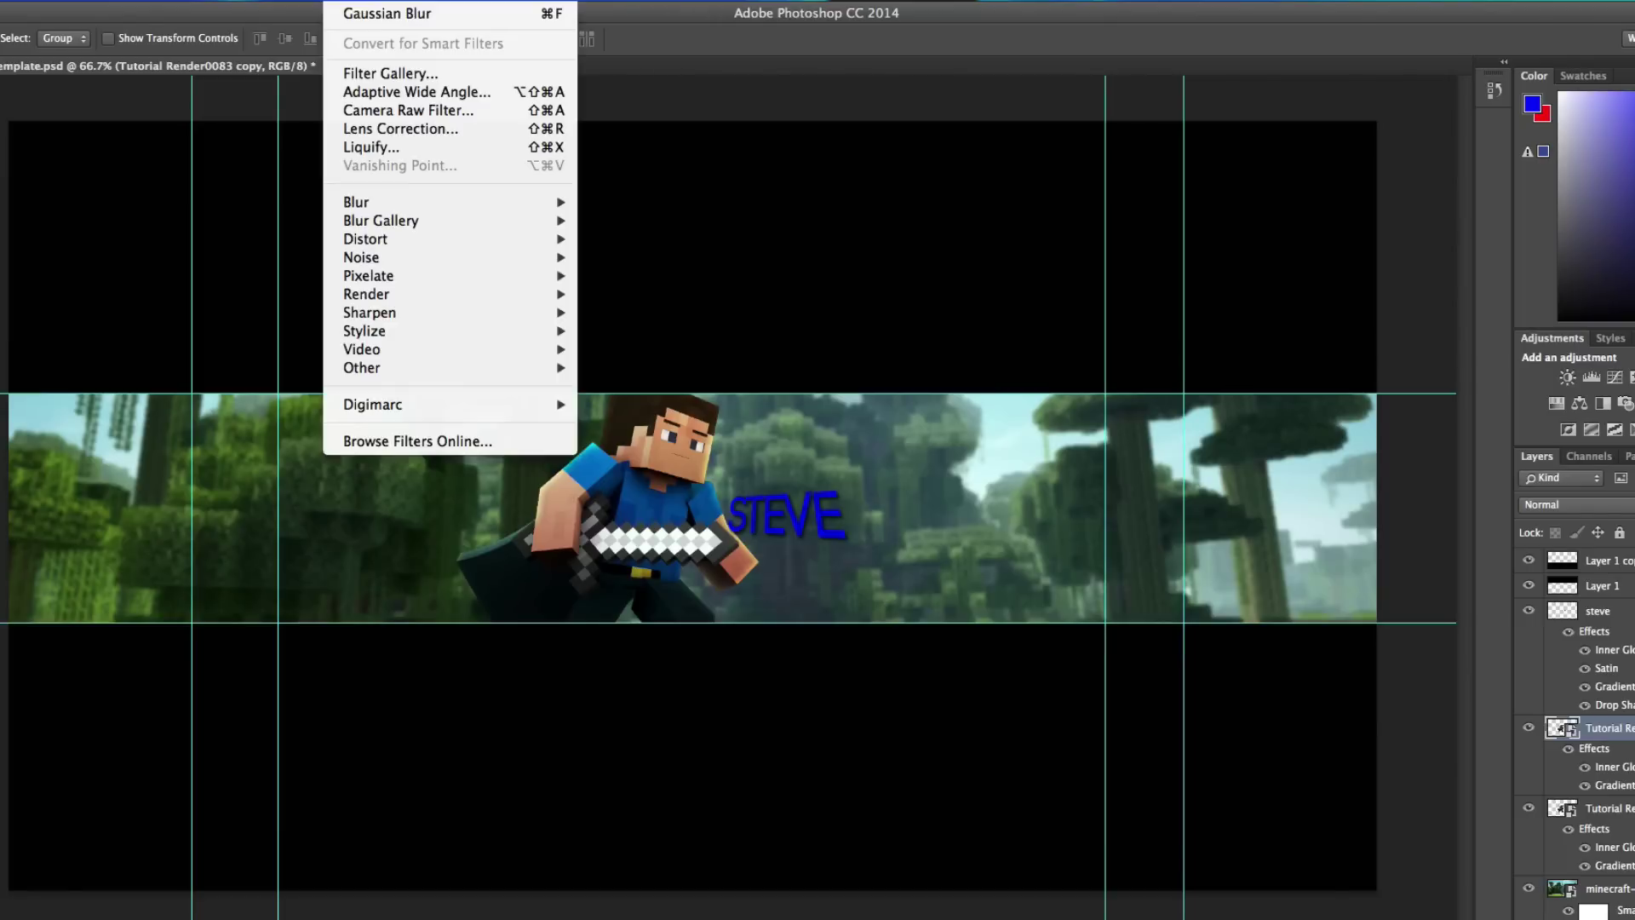
pyautogui.click(369, 72)
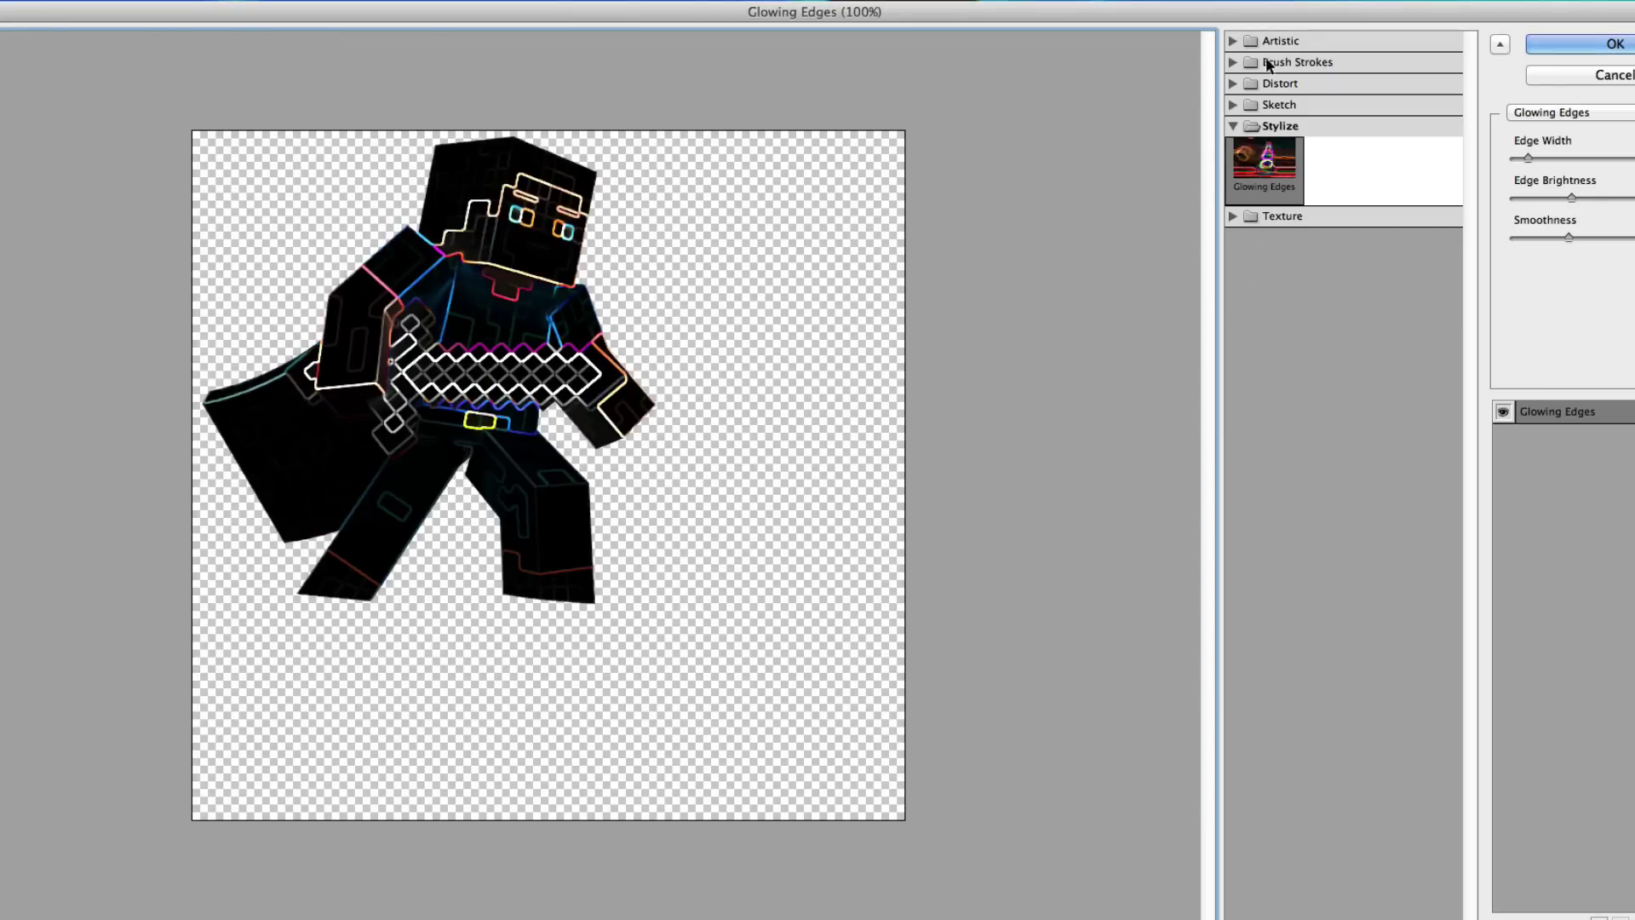
pyautogui.press('Return')
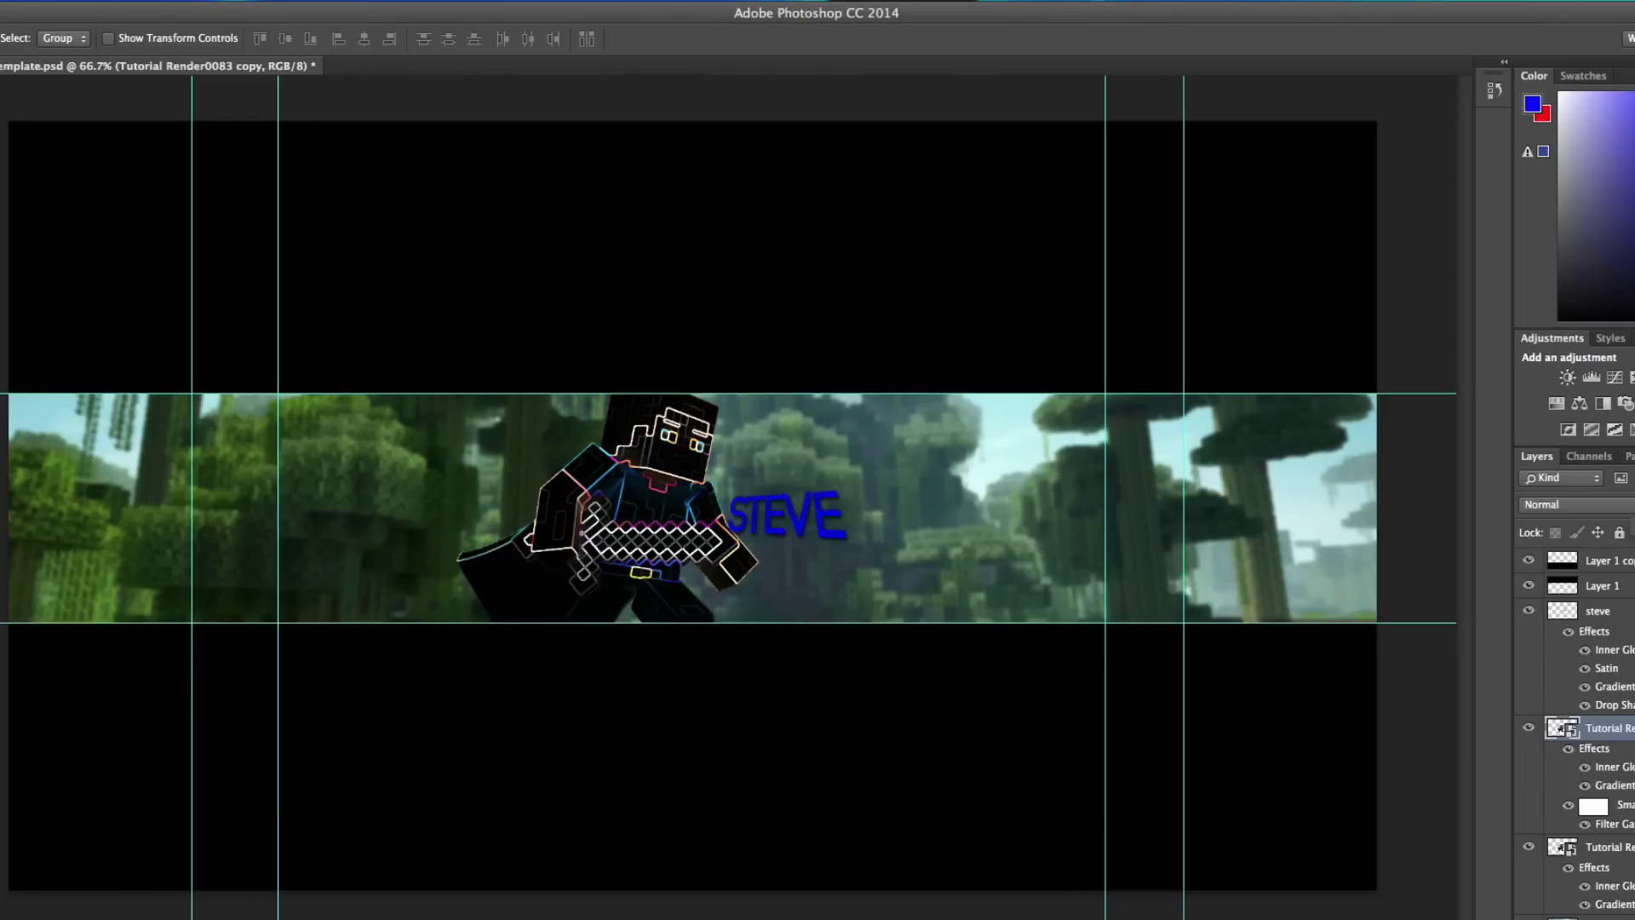
pyautogui.moveTo(1610, 507)
pyautogui.mouseDown()
pyautogui.moveTo(1397, 582)
pyautogui.moveTo(1634, 523)
pyautogui.mouseUp()
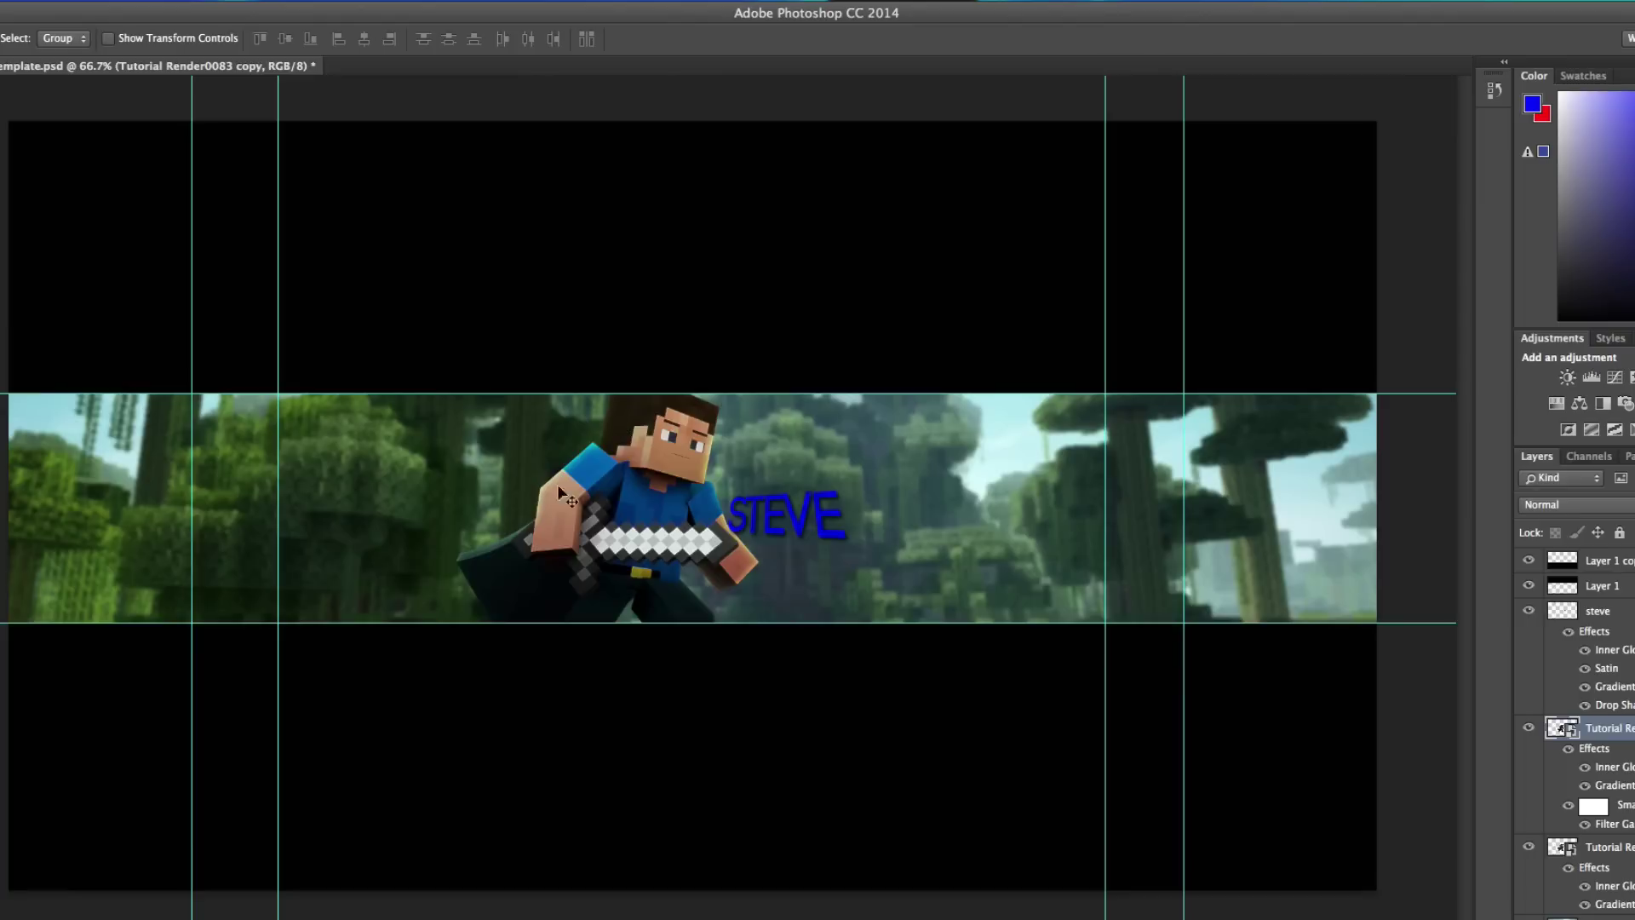
# - Merge the Glowing Edges copy and the original character render into a single layer
pyautogui.keyDown('shift'); pyautogui.click(1603, 848); pyautogui.keyUp('shift')
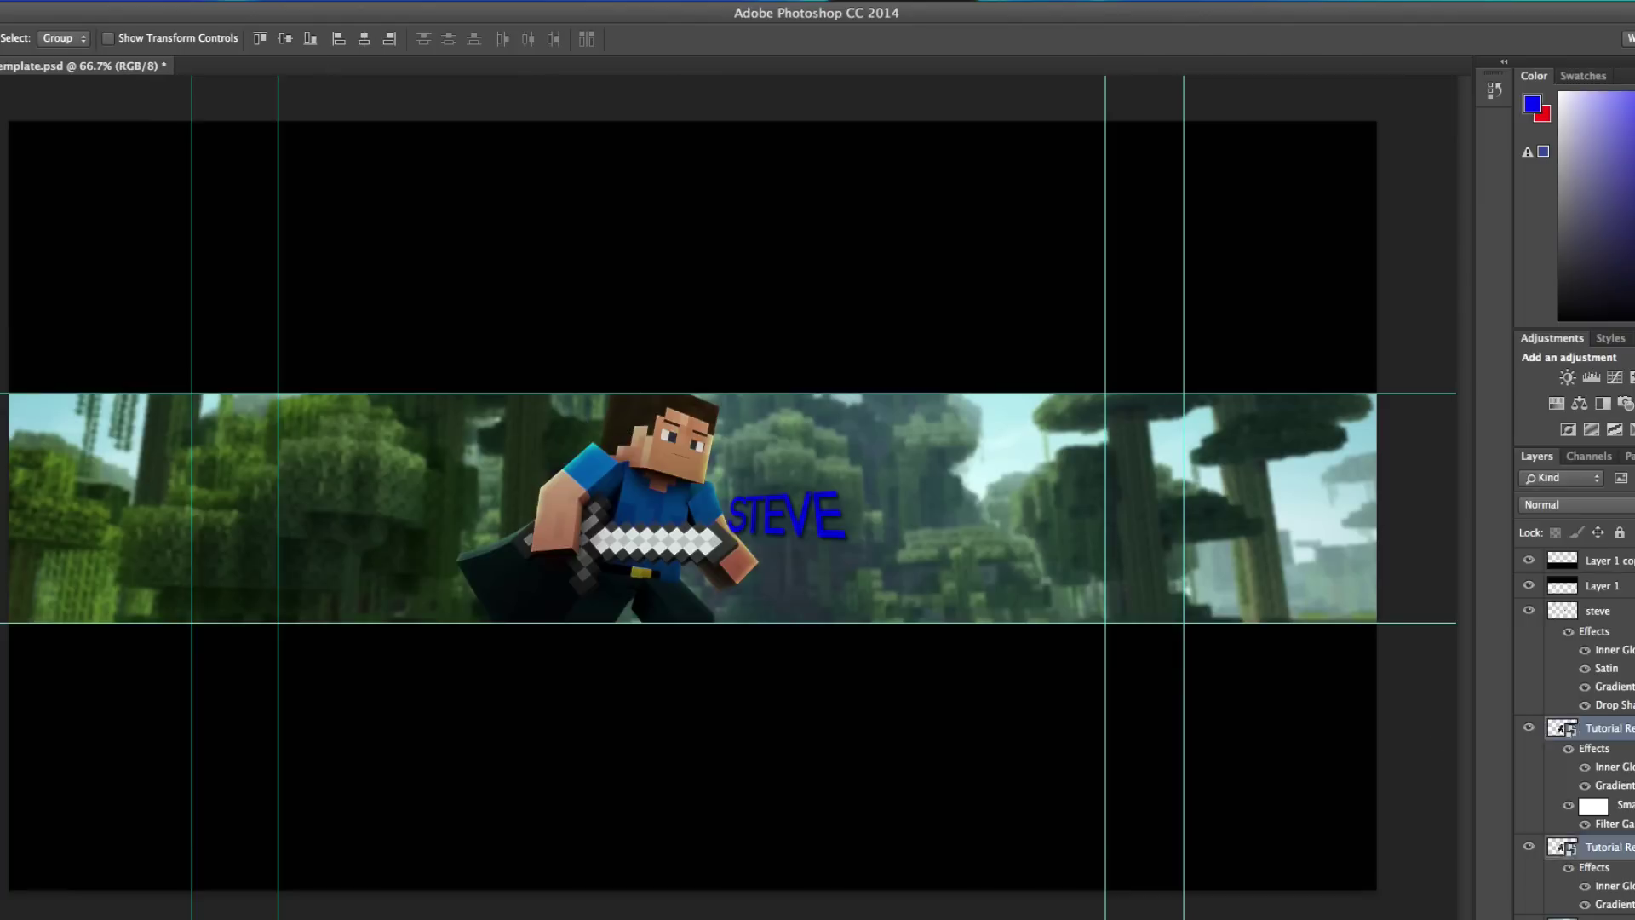
pyautogui.rightClick(1601, 851)
pyautogui.click(1567, 750)
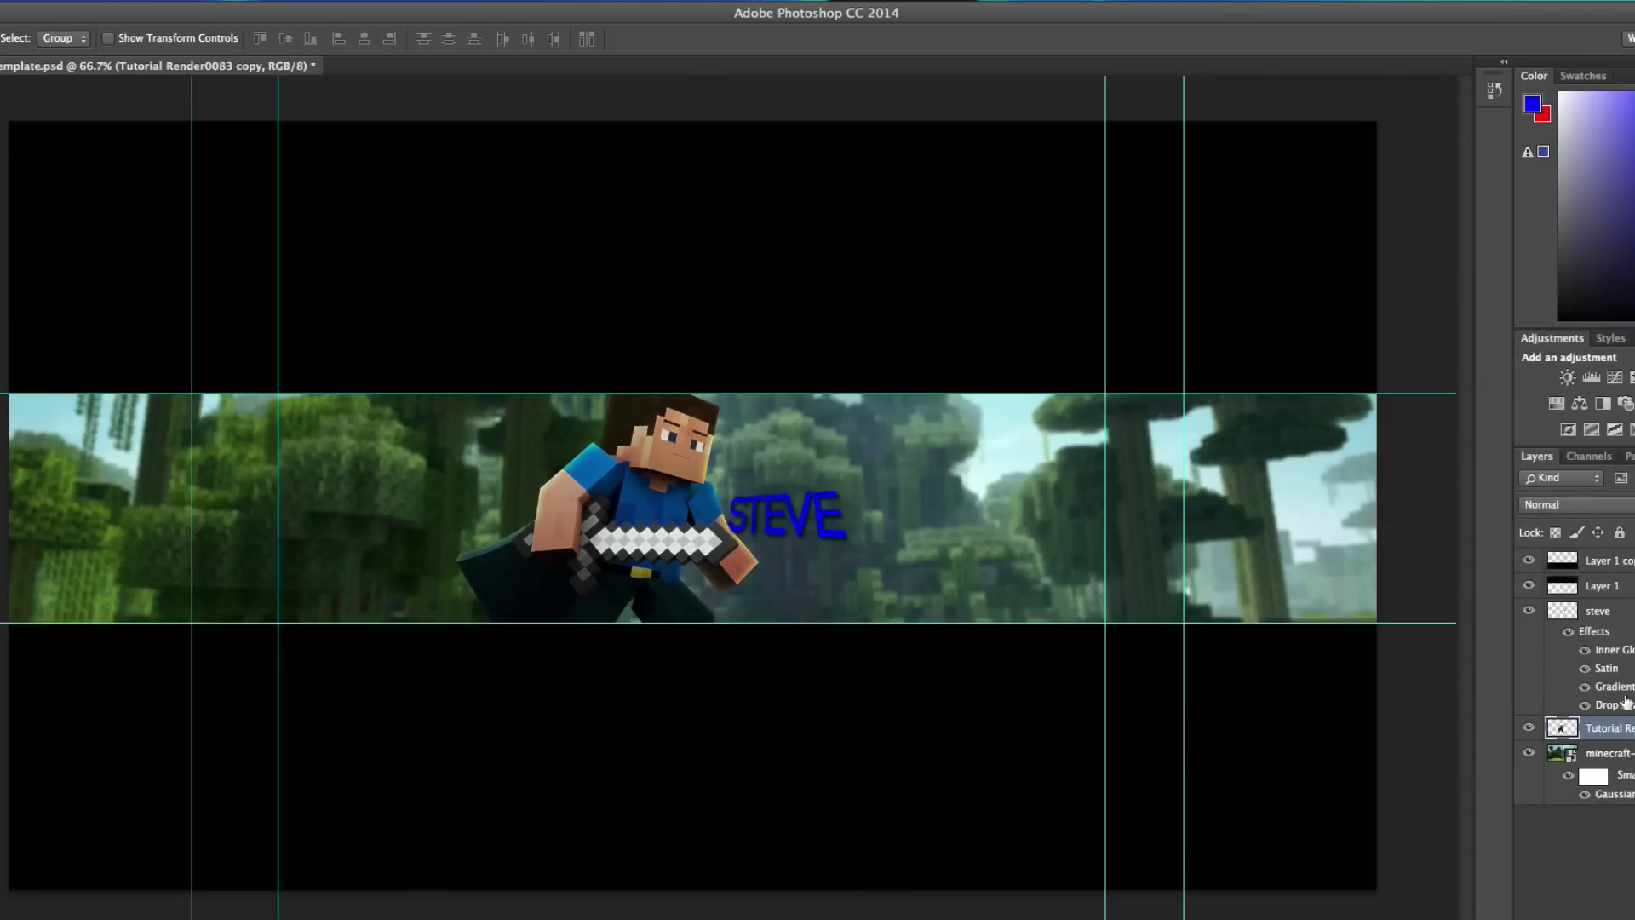
pyautogui.rightClick(1624, 615)
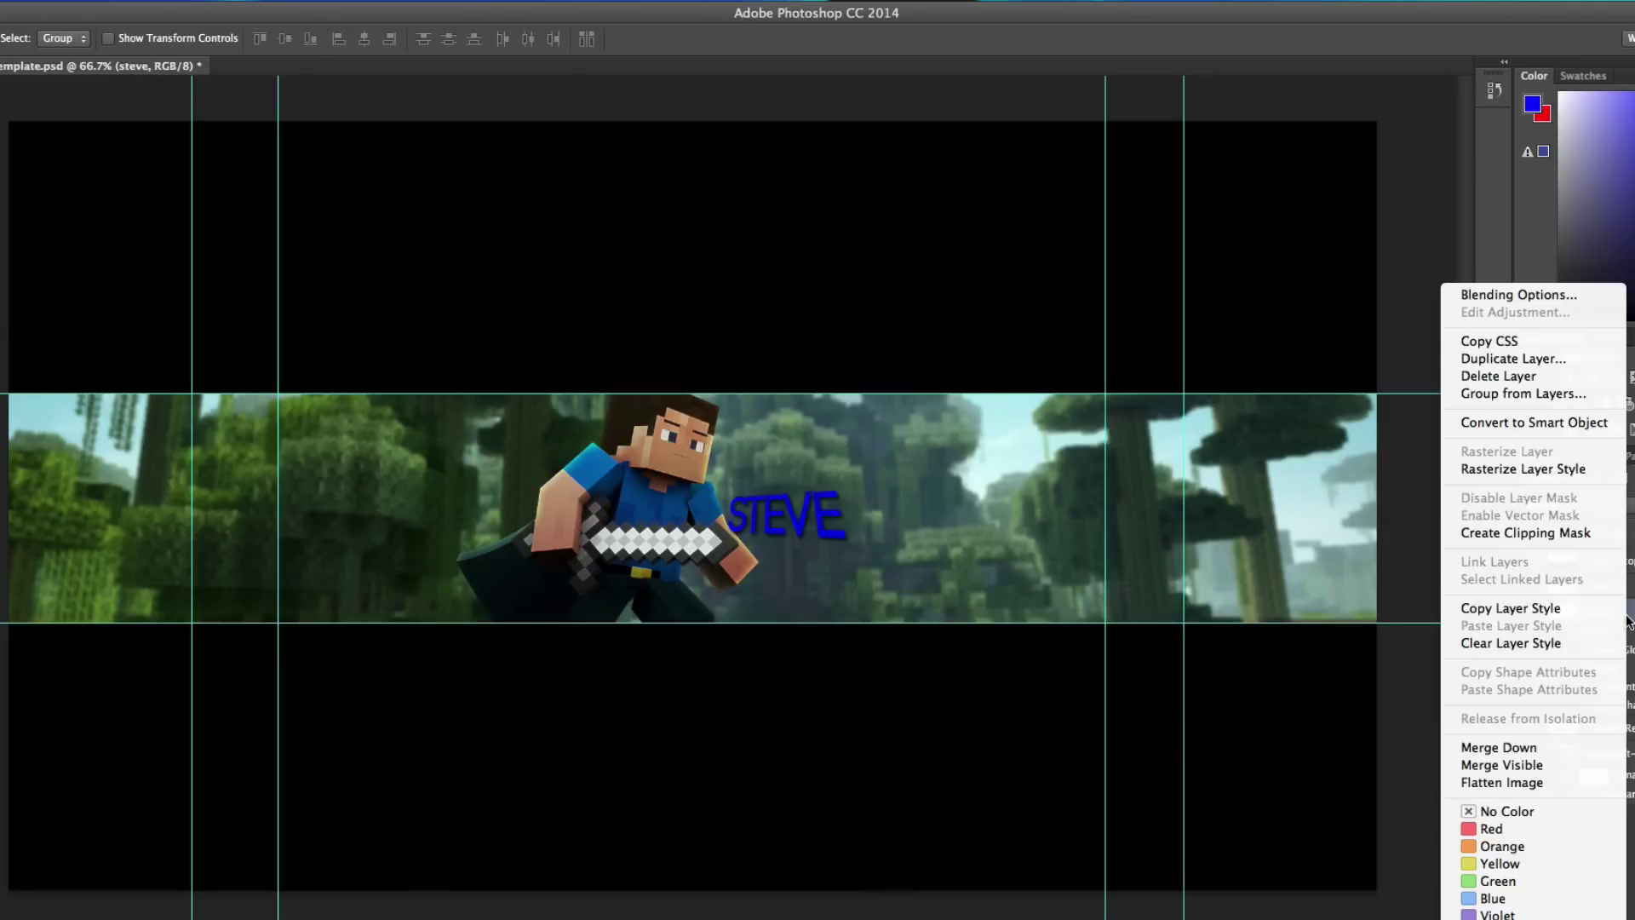
pyautogui.click(1525, 358)
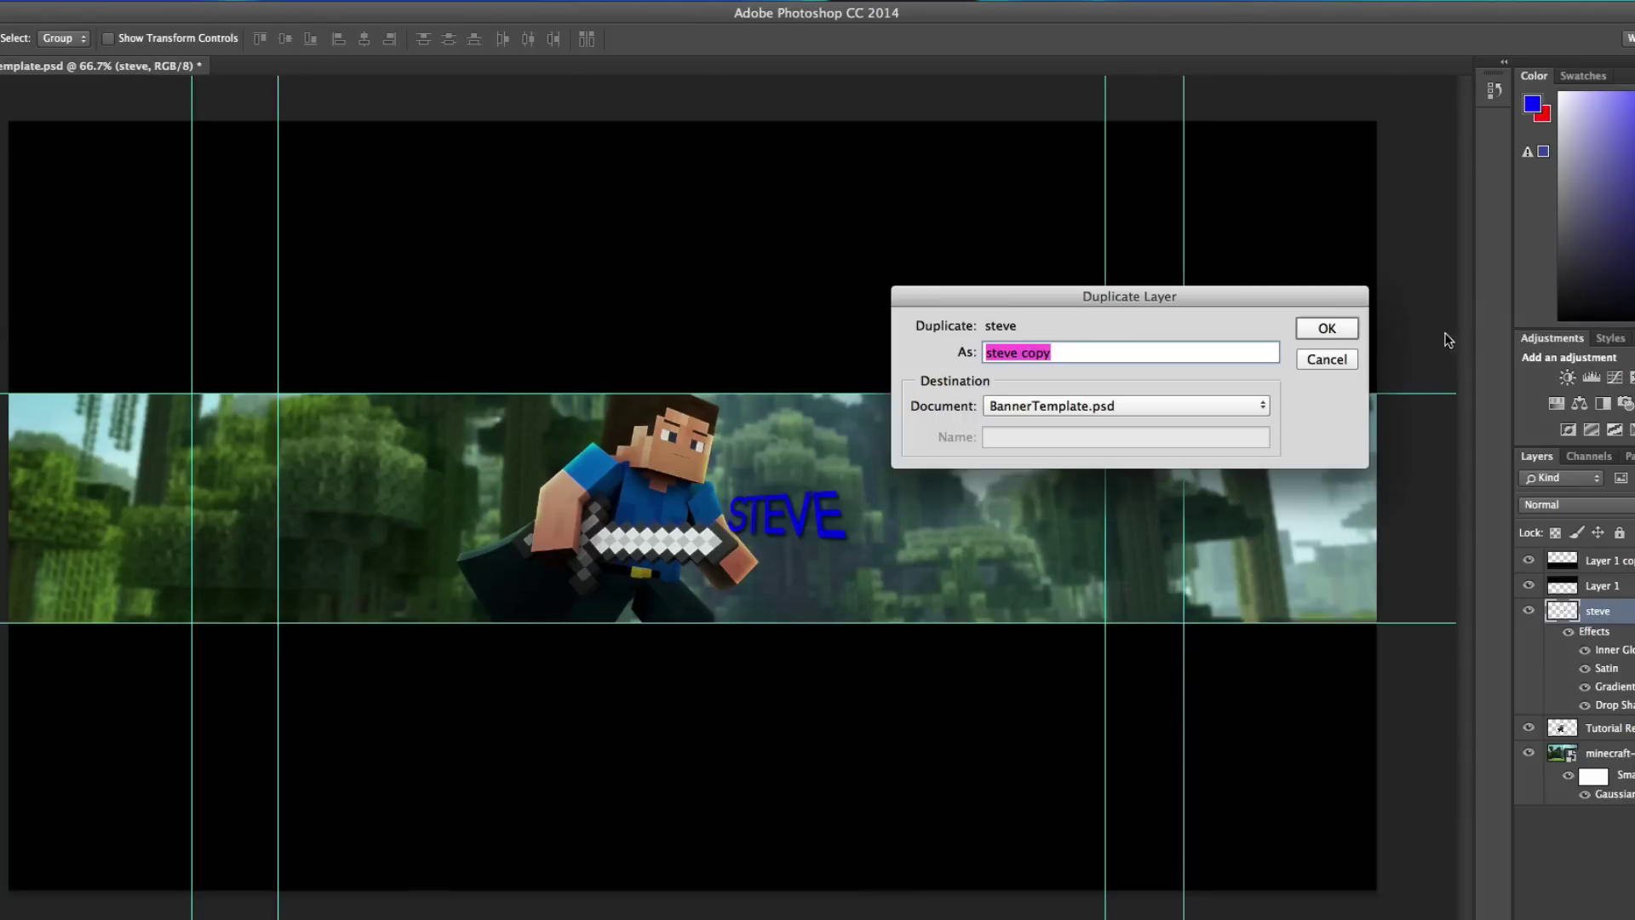
pyautogui.click(1333, 361)
pyautogui.rightClick(1624, 613)
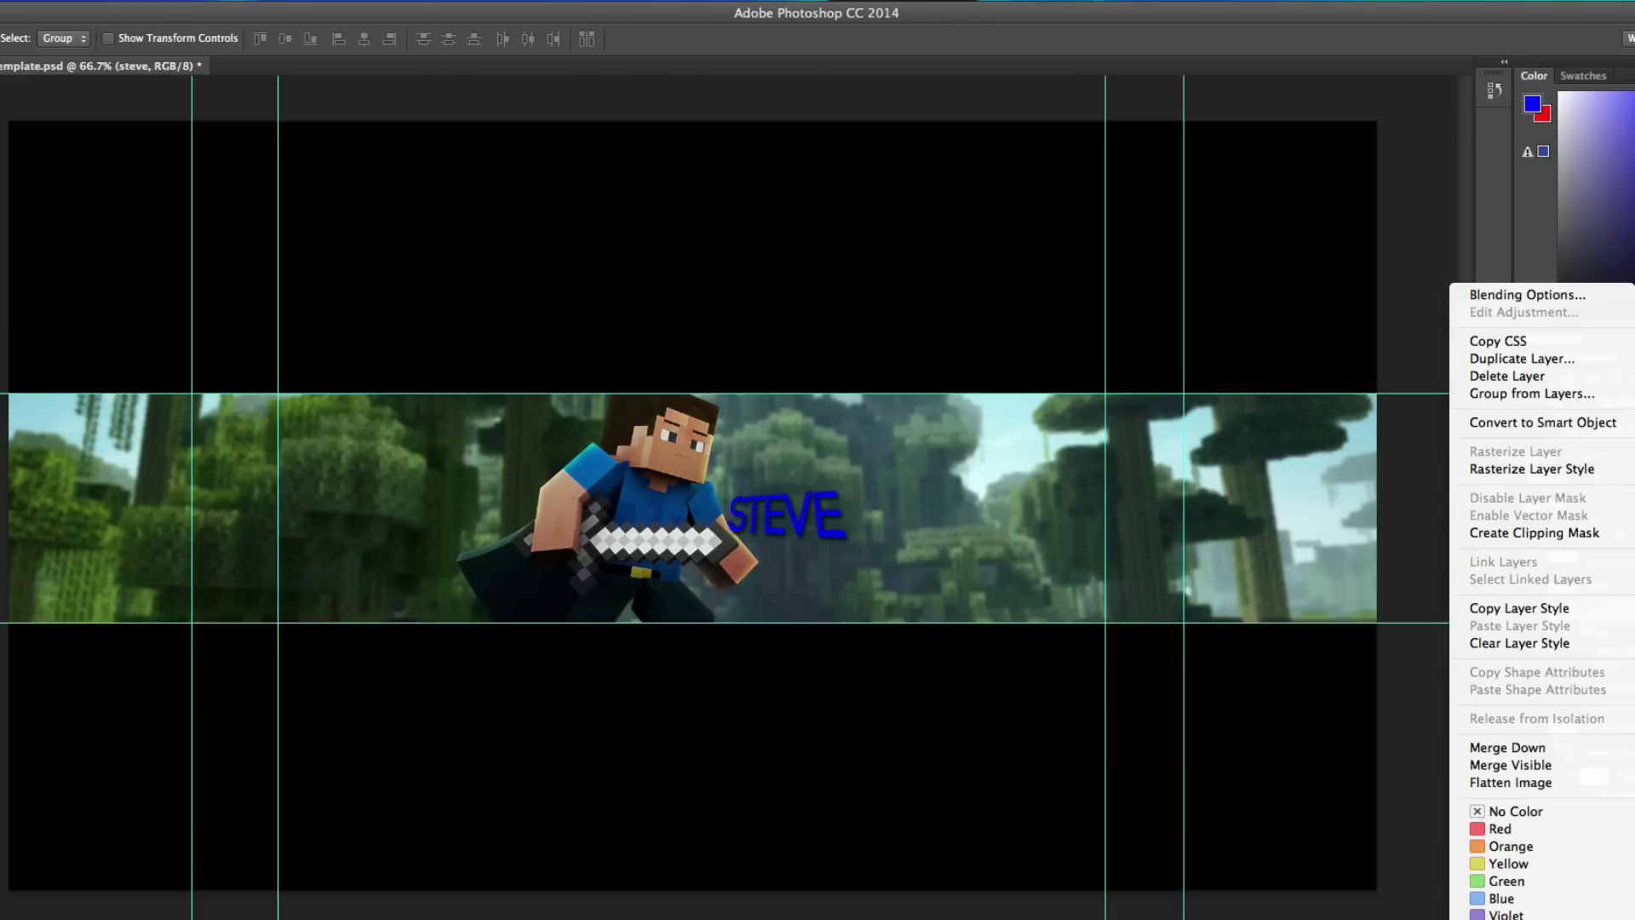
pyautogui.press('Escape')
# - Duplicate the steve text layer and place the copy directly beneath the original in the layer order
pyautogui.rightClick(1601, 611)
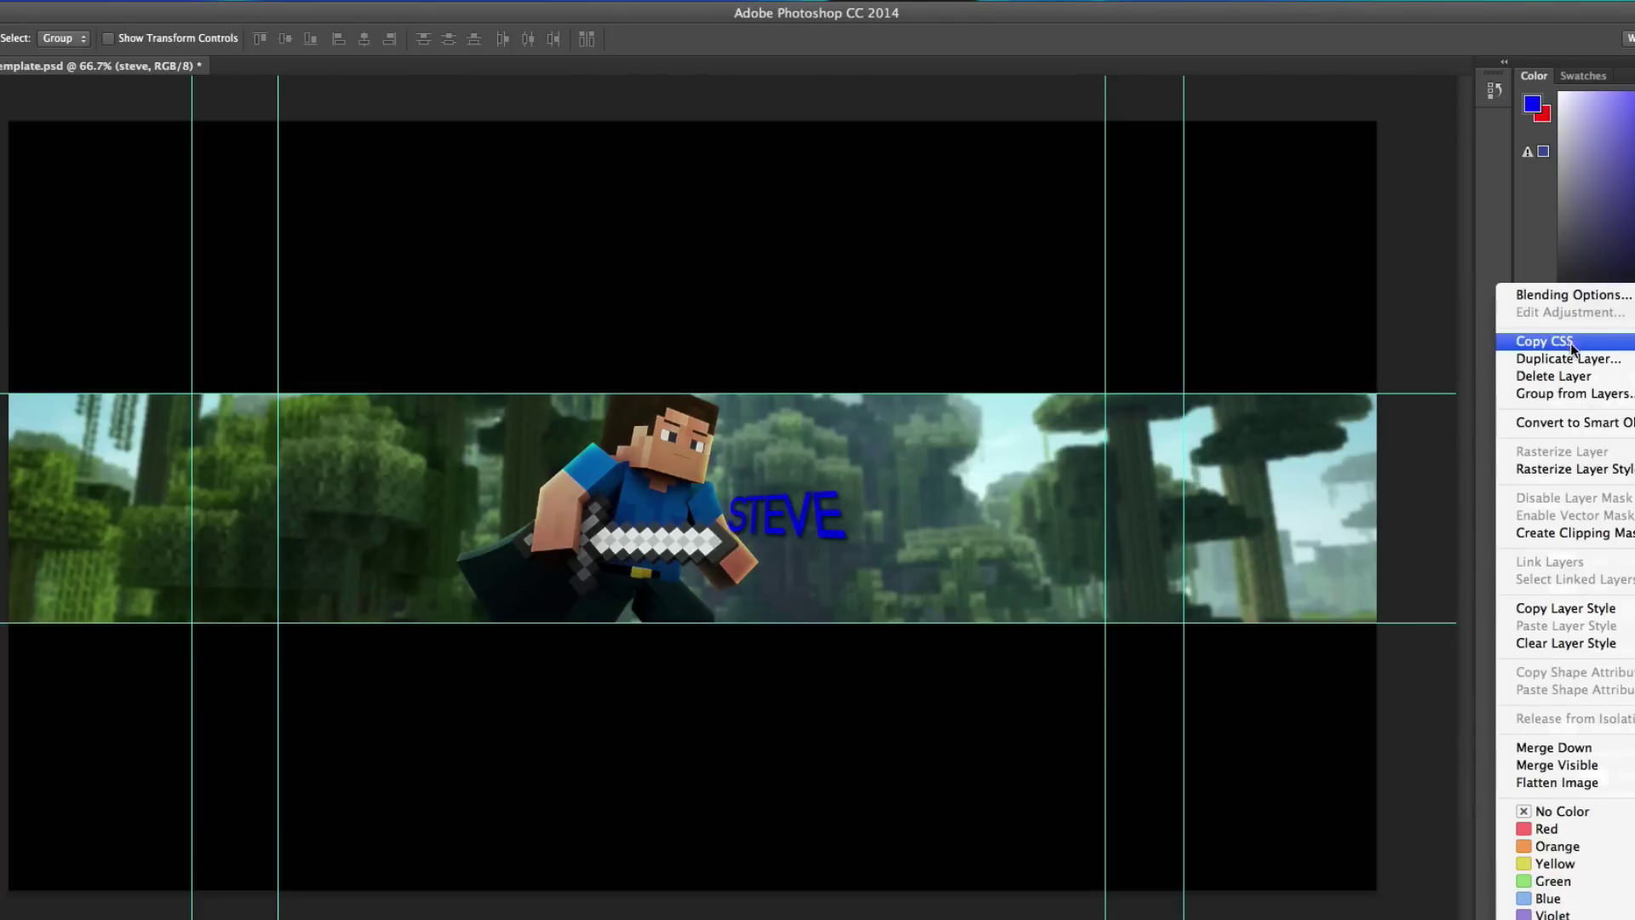
pyautogui.click(1542, 358)
pyautogui.click(1341, 328)
pyautogui.moveTo(1613, 610); pyautogui.dragTo(1613, 802)
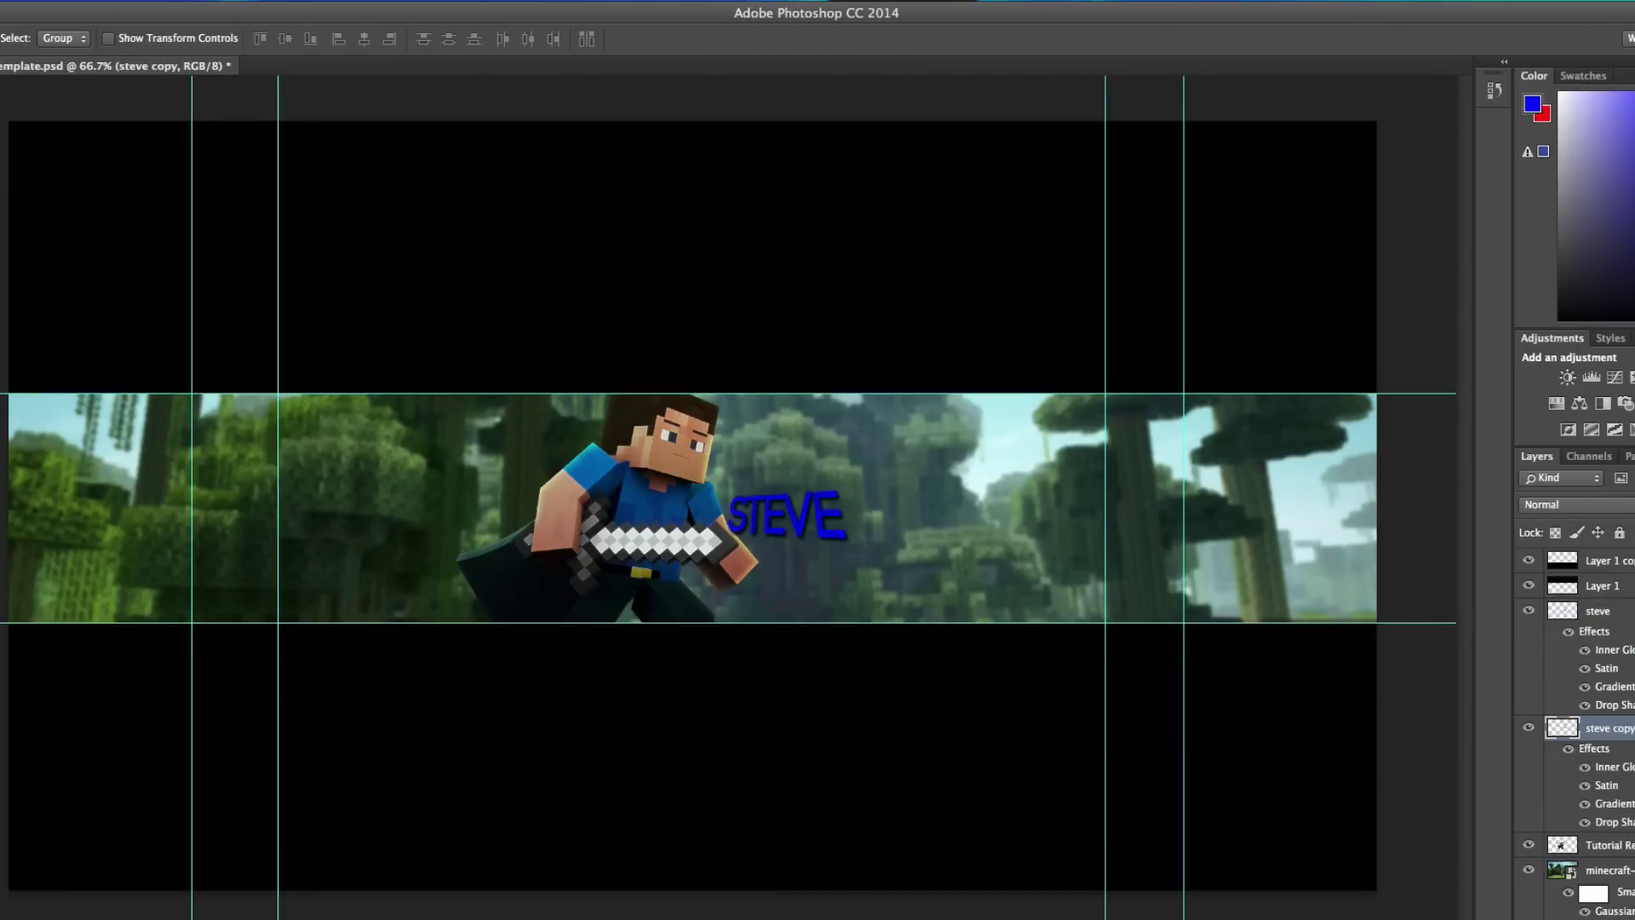
# - Zoom in to 500% on the blue text beside the character's sword arm
pyautogui.press('z')
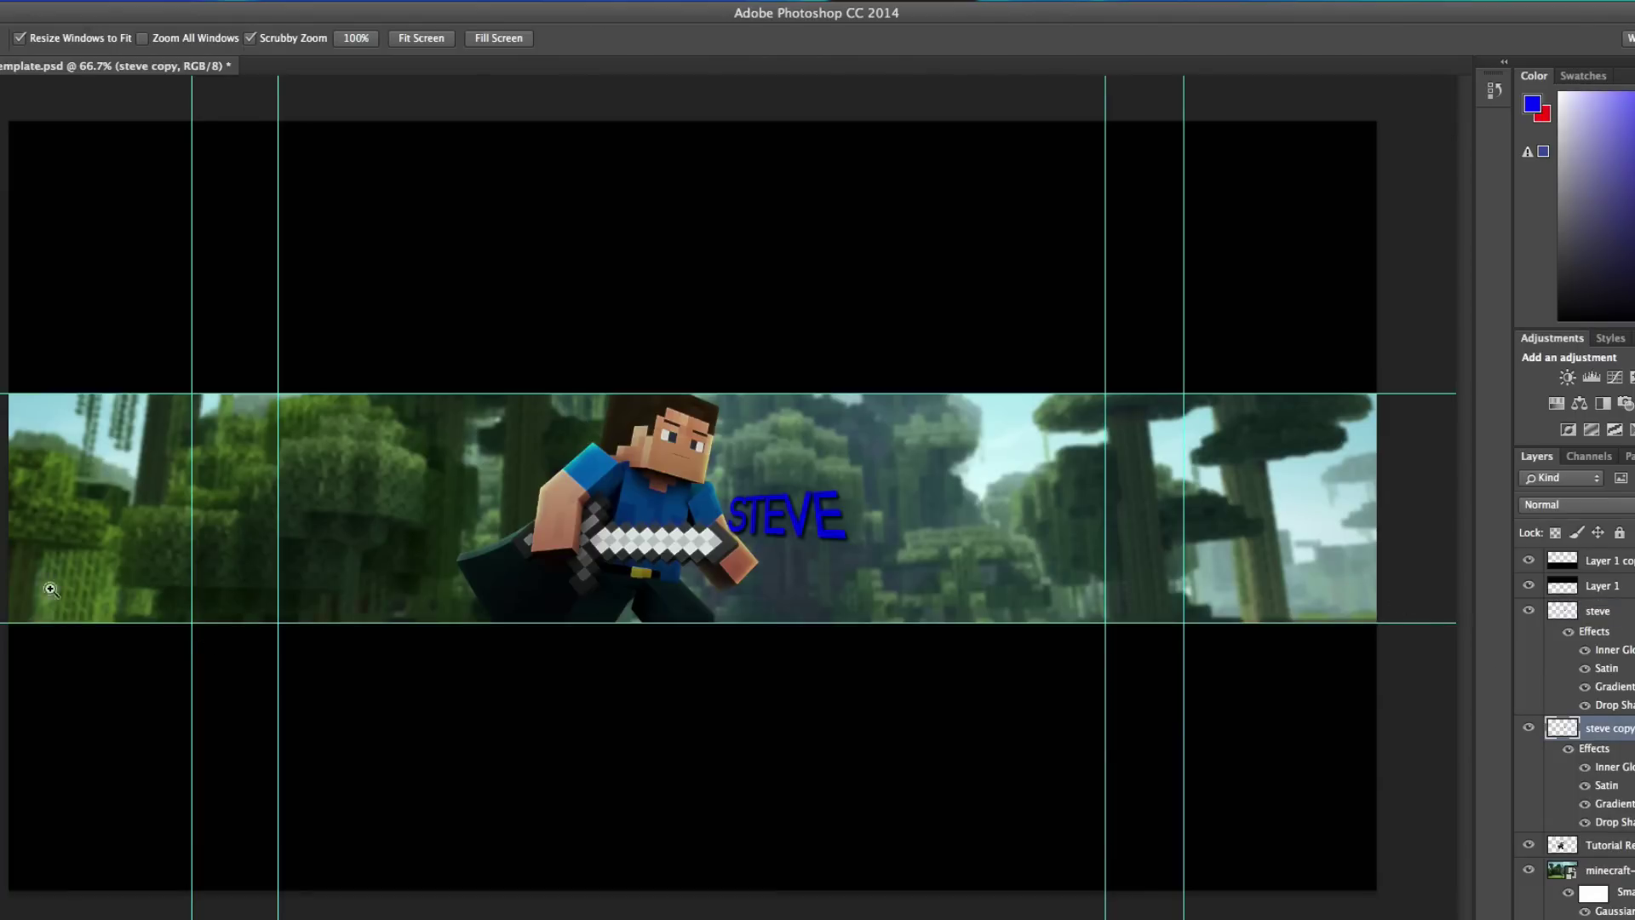
pyautogui.click(801, 524)
pyautogui.click(805, 508)
pyautogui.click(714, 505)
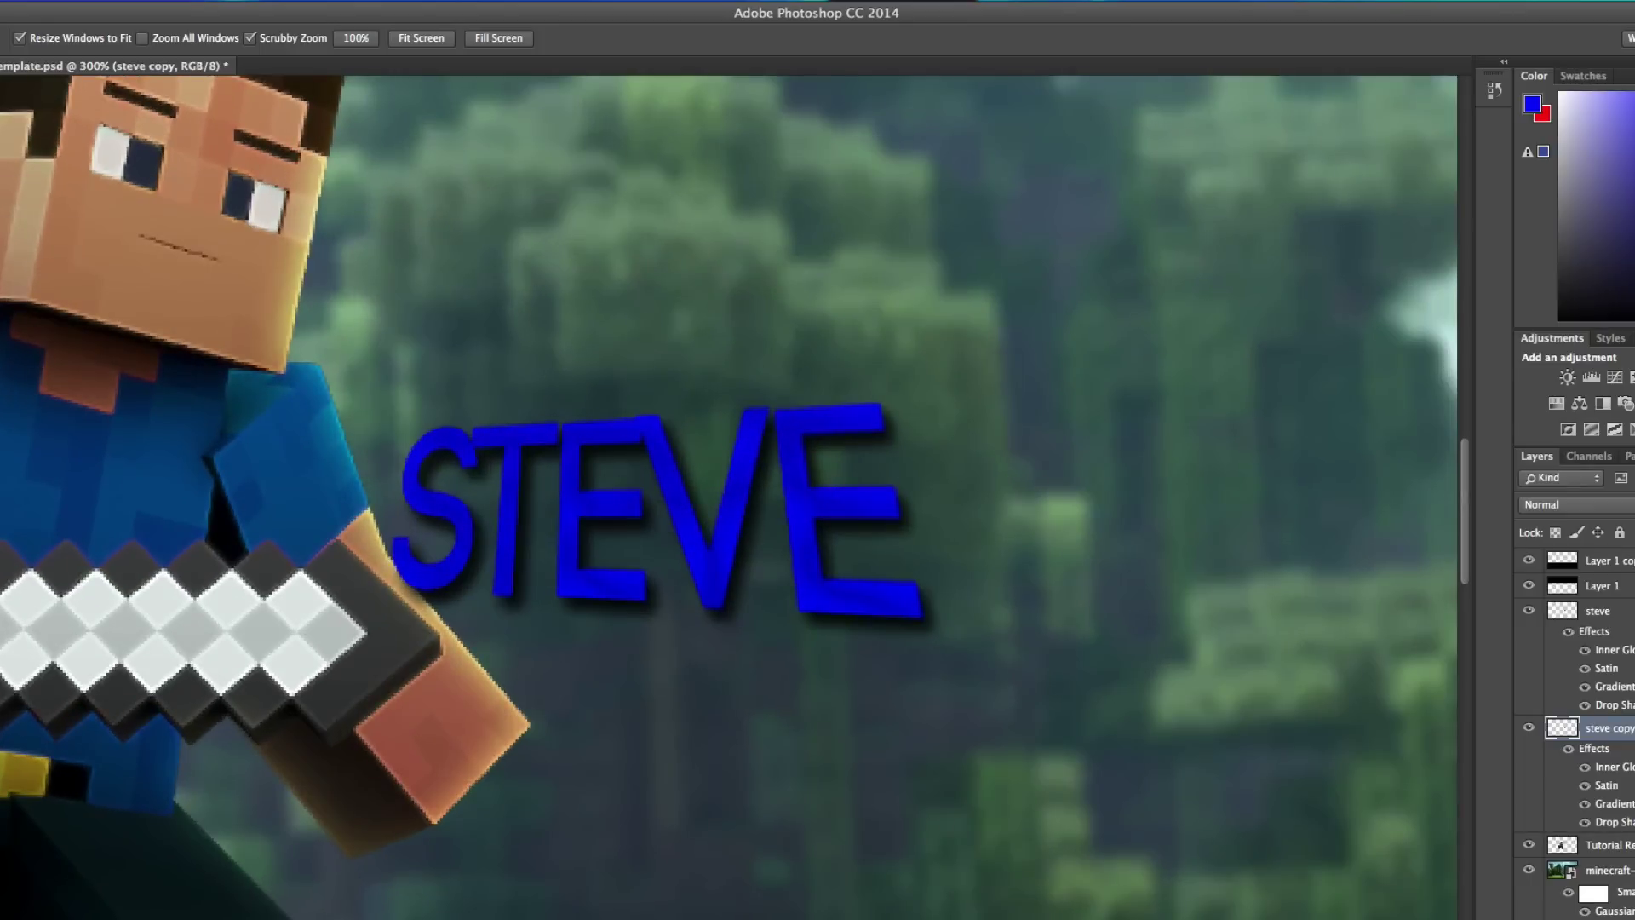
pyautogui.moveTo(414, 407); pyautogui.dragTo(500, 233)
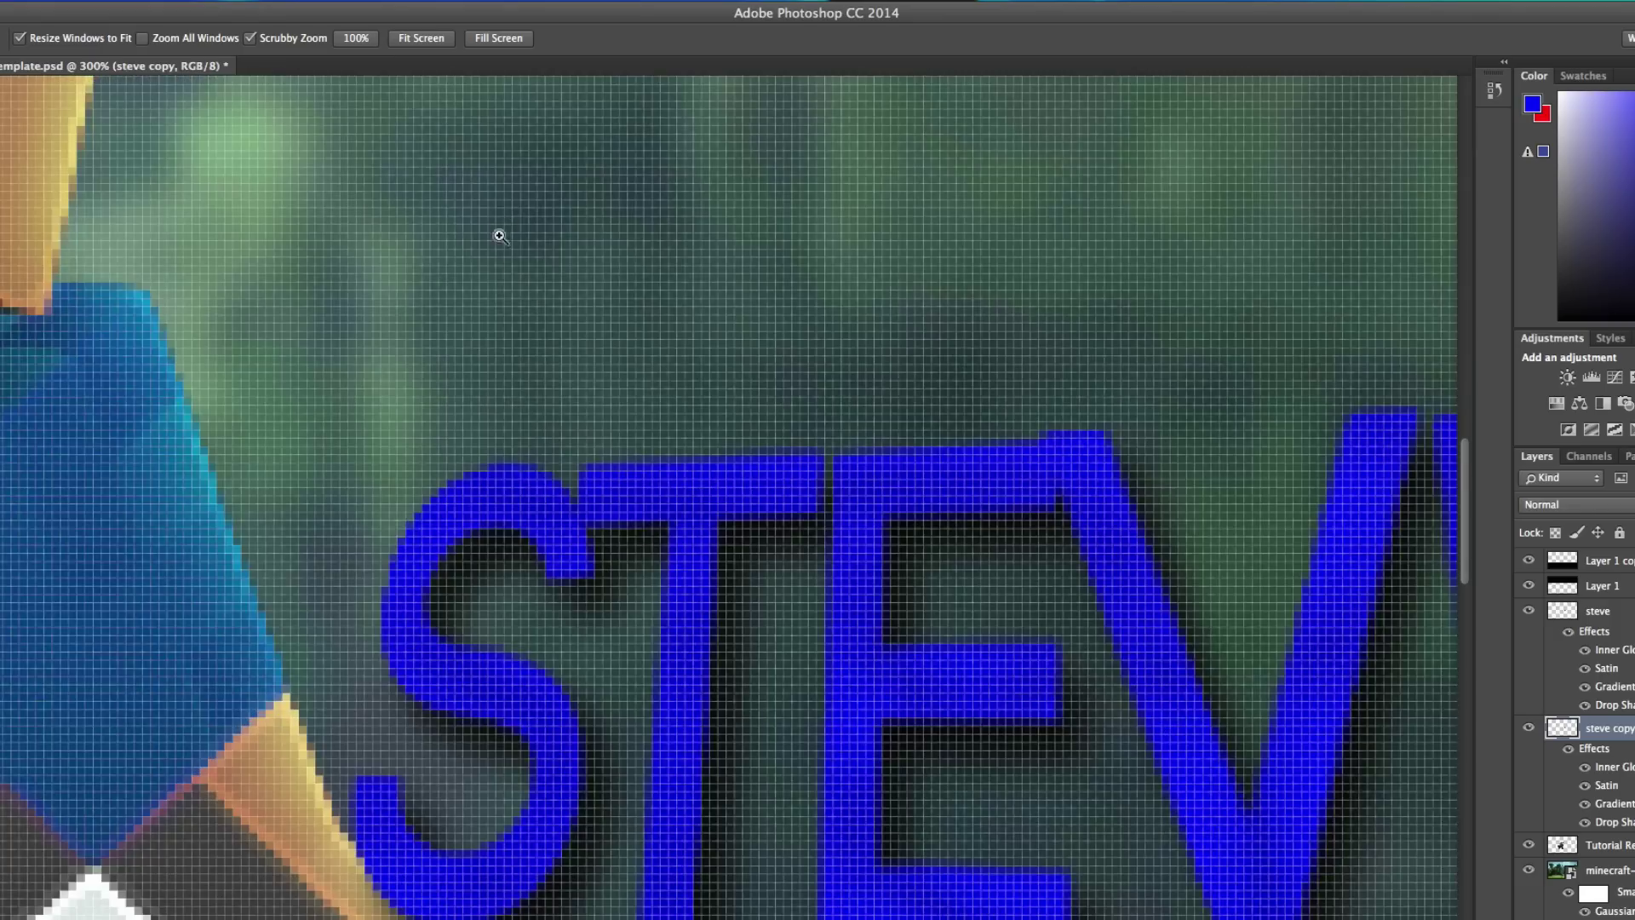
pyautogui.rightClick(723, 635)
pyautogui.click(767, 746)
pyautogui.rightClick(780, 729)
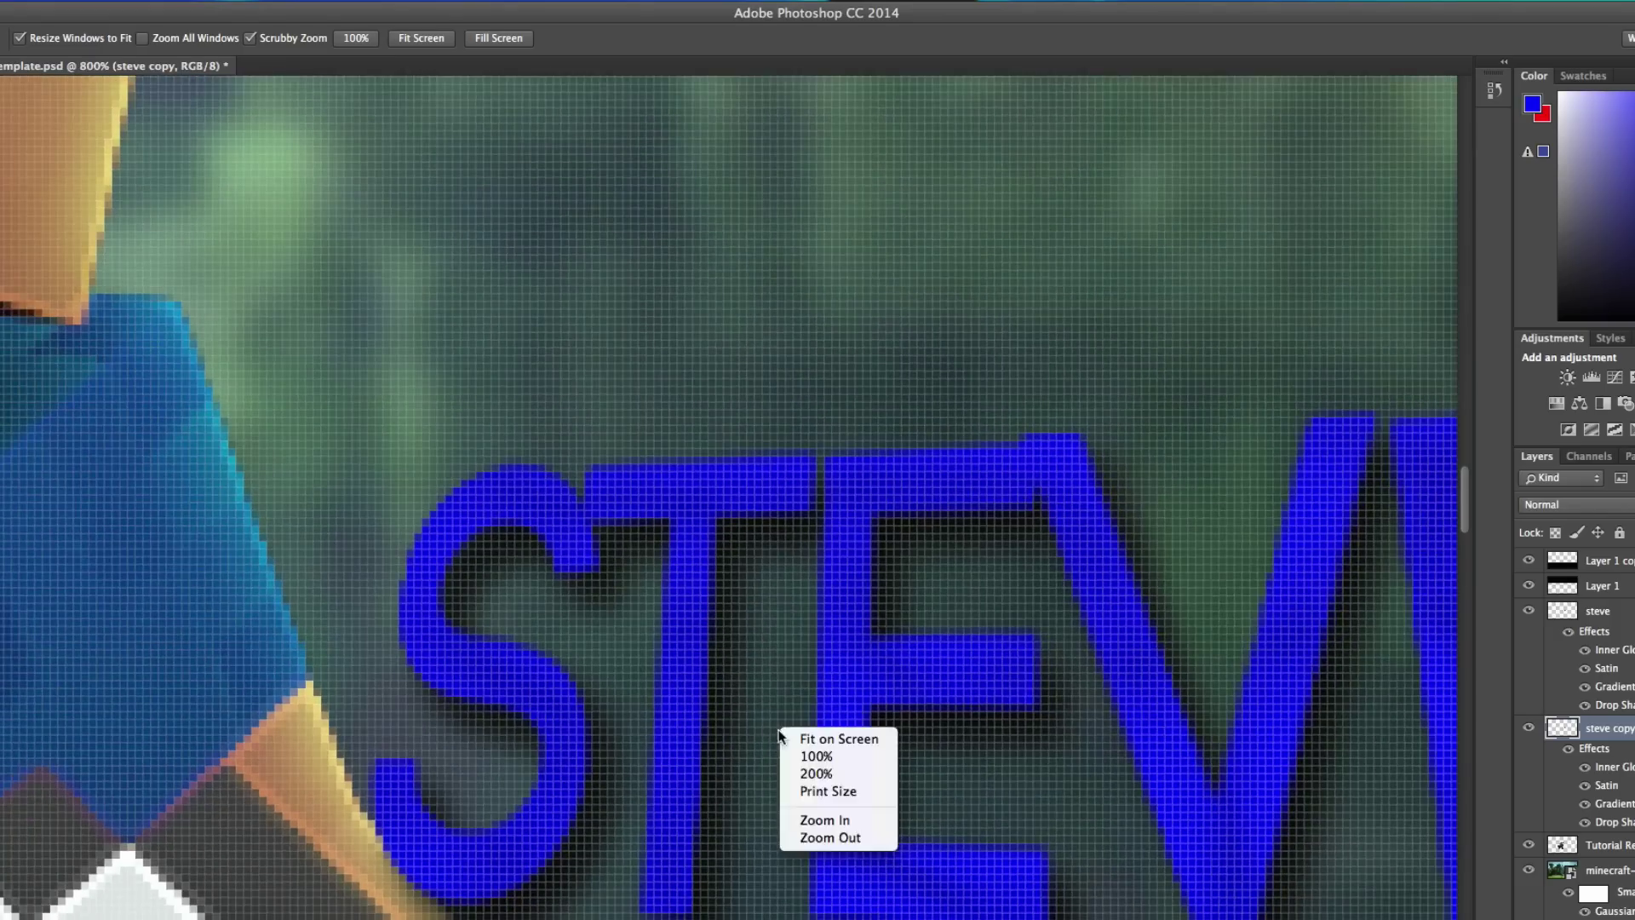
pyautogui.click(844, 839)
pyautogui.rightClick(865, 789)
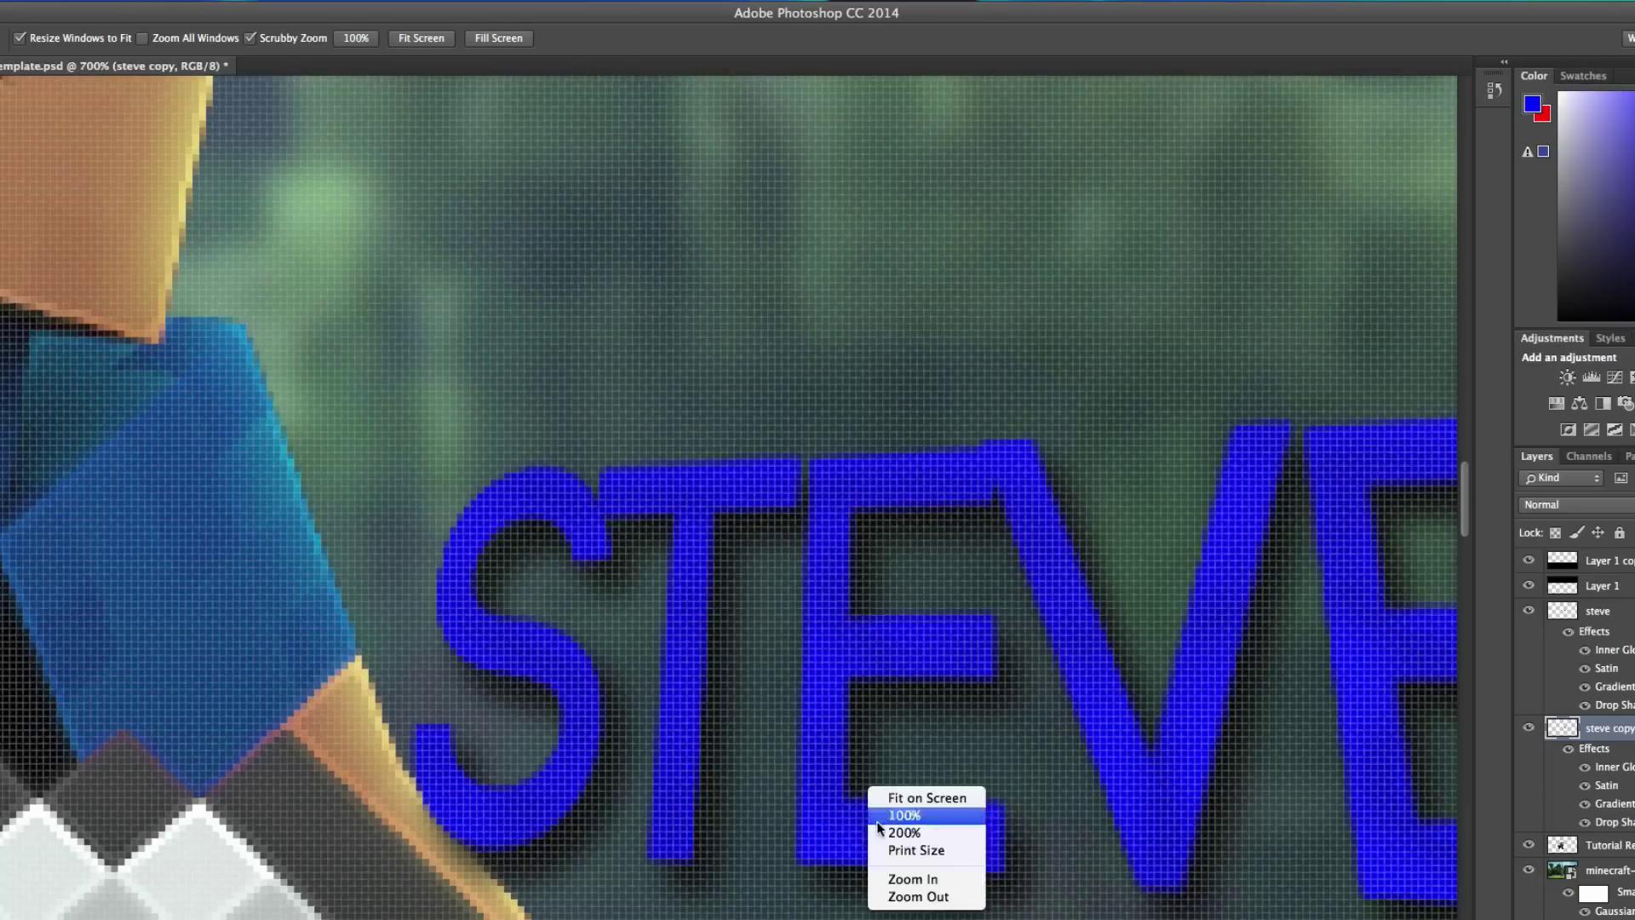
pyautogui.click(888, 891)
pyautogui.rightClick(984, 820)
pyautogui.click(1030, 919)
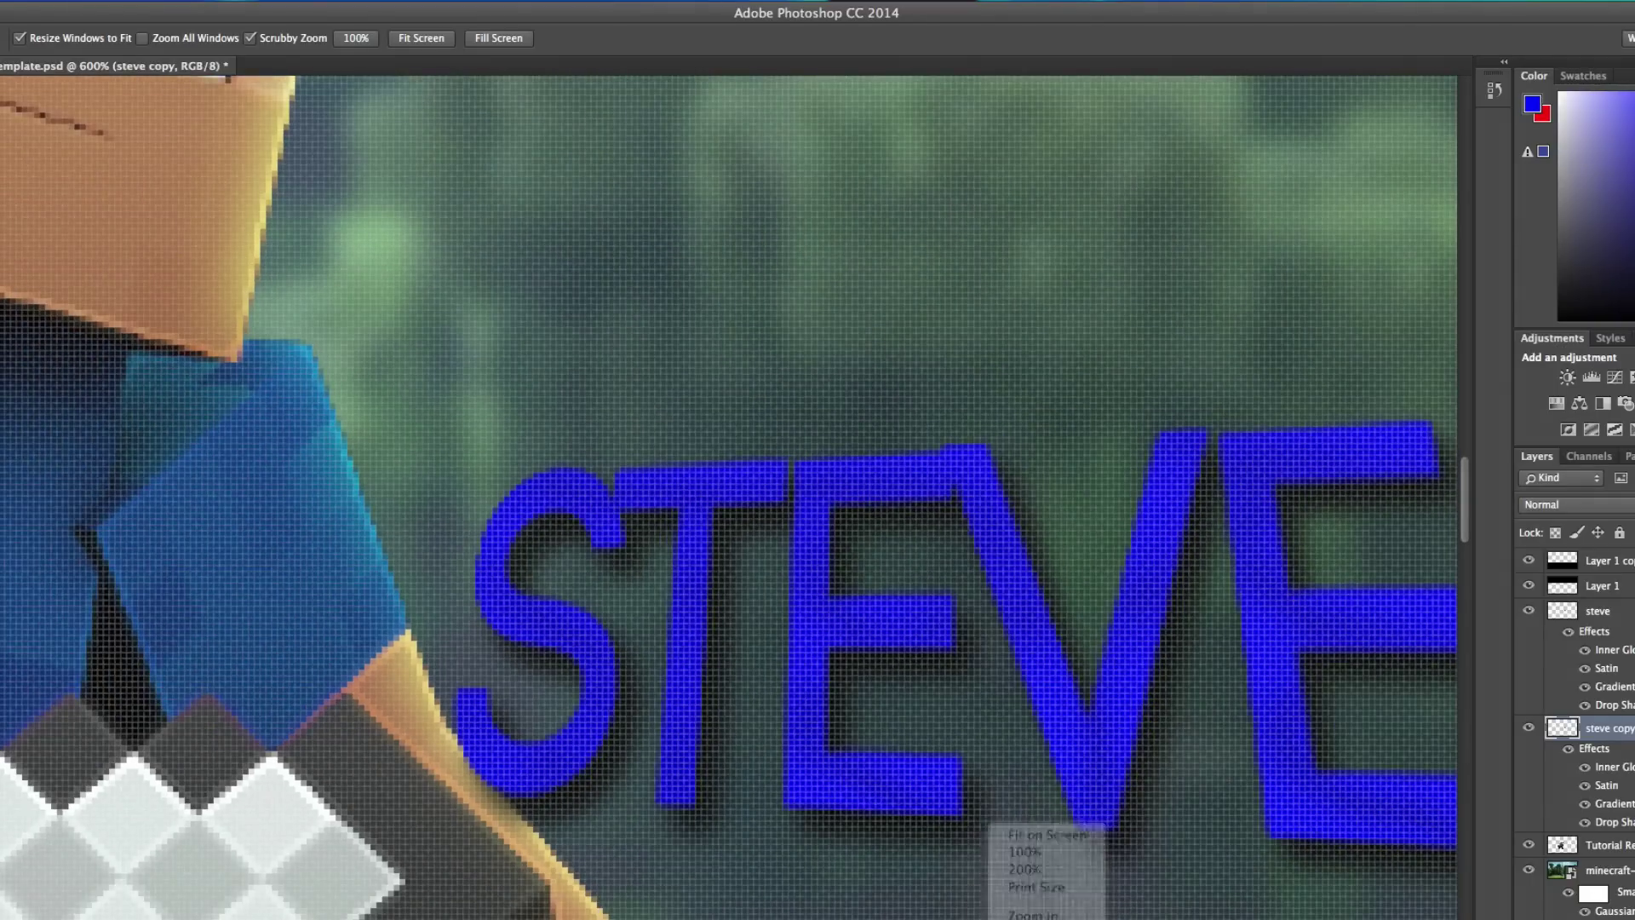
pyautogui.scroll(-2, 1068, 860)
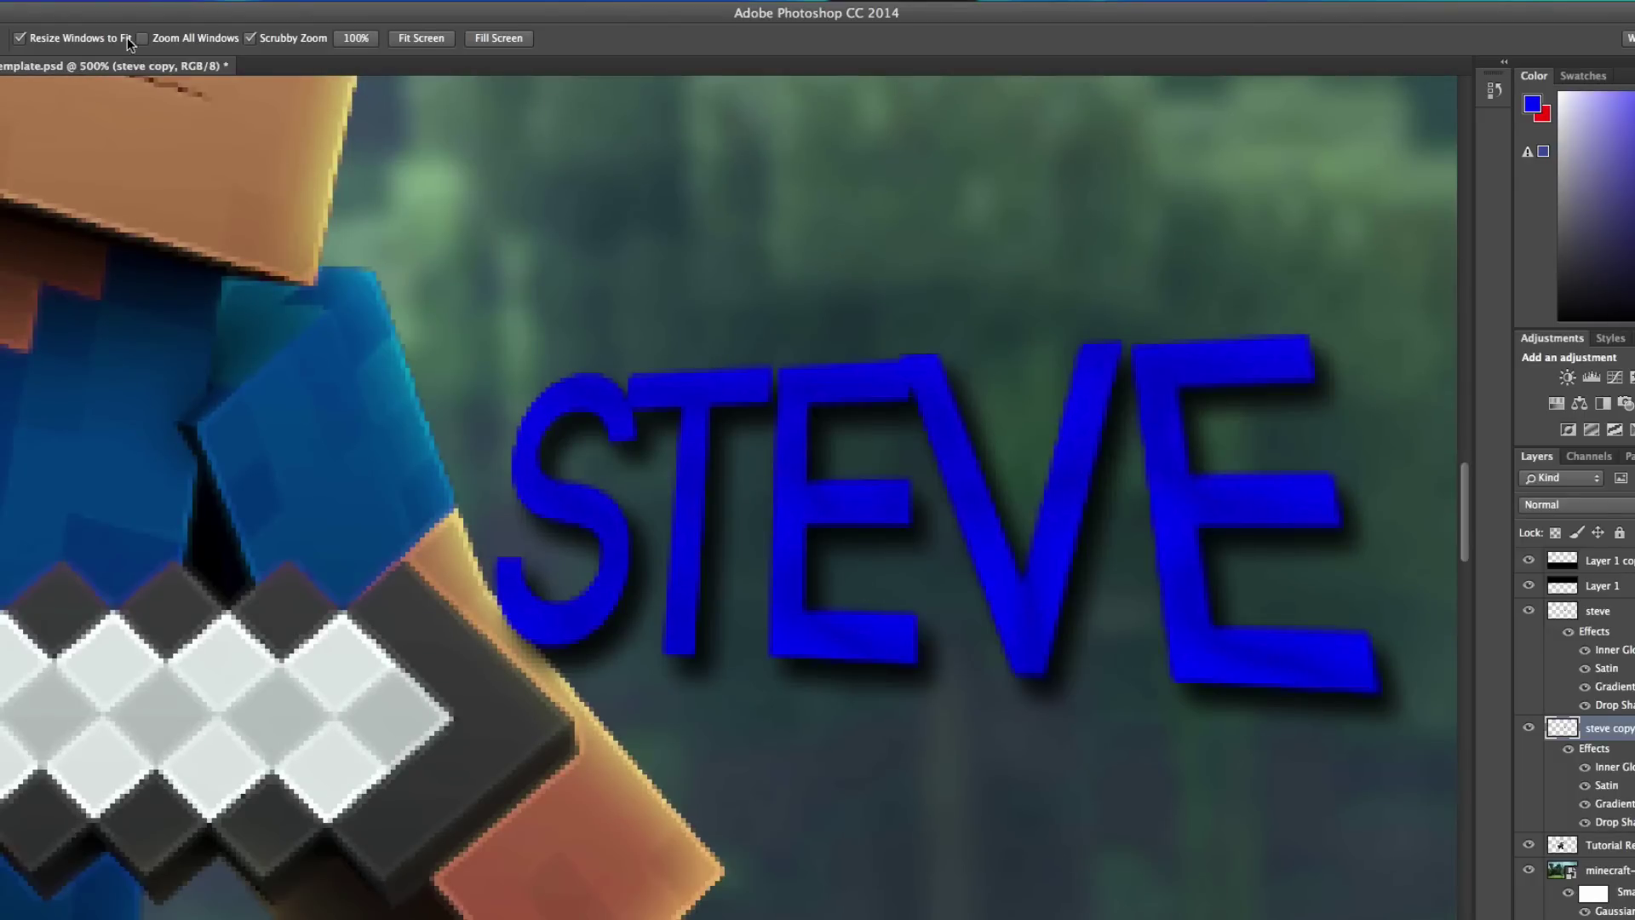
pyautogui.press('v')
pyautogui.moveTo(1133, 393); pyautogui.dragTo(620, 230)
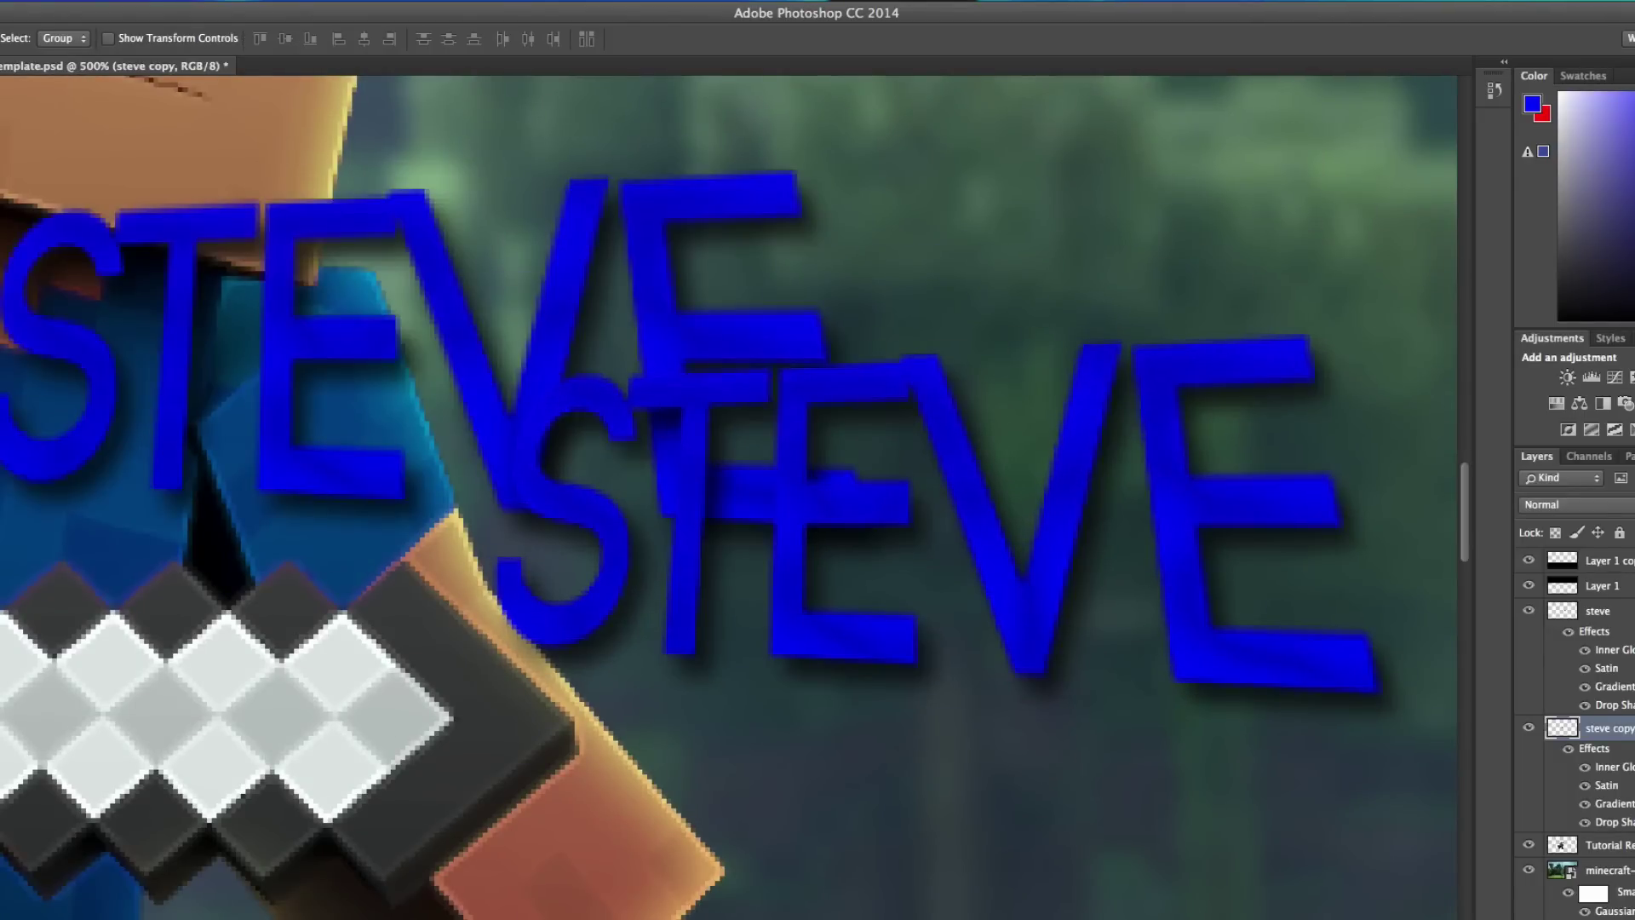
pyautogui.click(85, 1)
pyautogui.click(128, 13)
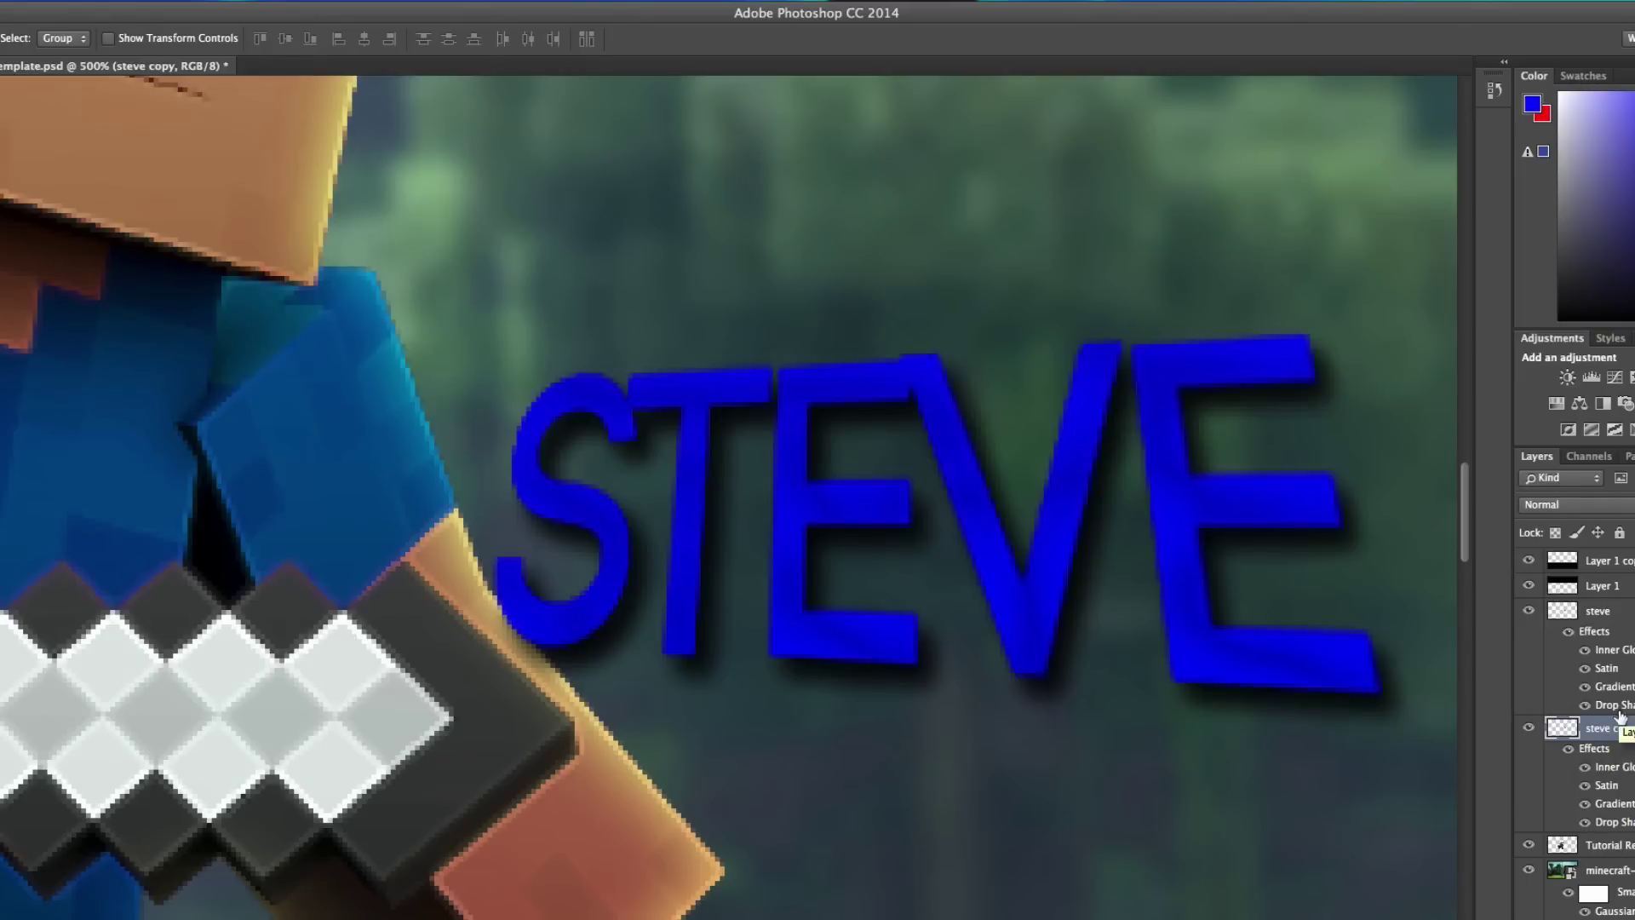
# - Shift the duplicated text layer about 8 pixels straight down to form a lower edge under the original letters
pyautogui.press('Down')
pyautogui.press('Down')
pyautogui.press('Down')
pyautogui.press('Down')
pyautogui.press('Down')
pyautogui.press('Down')
pyautogui.press('Down')
pyautogui.press('Down')
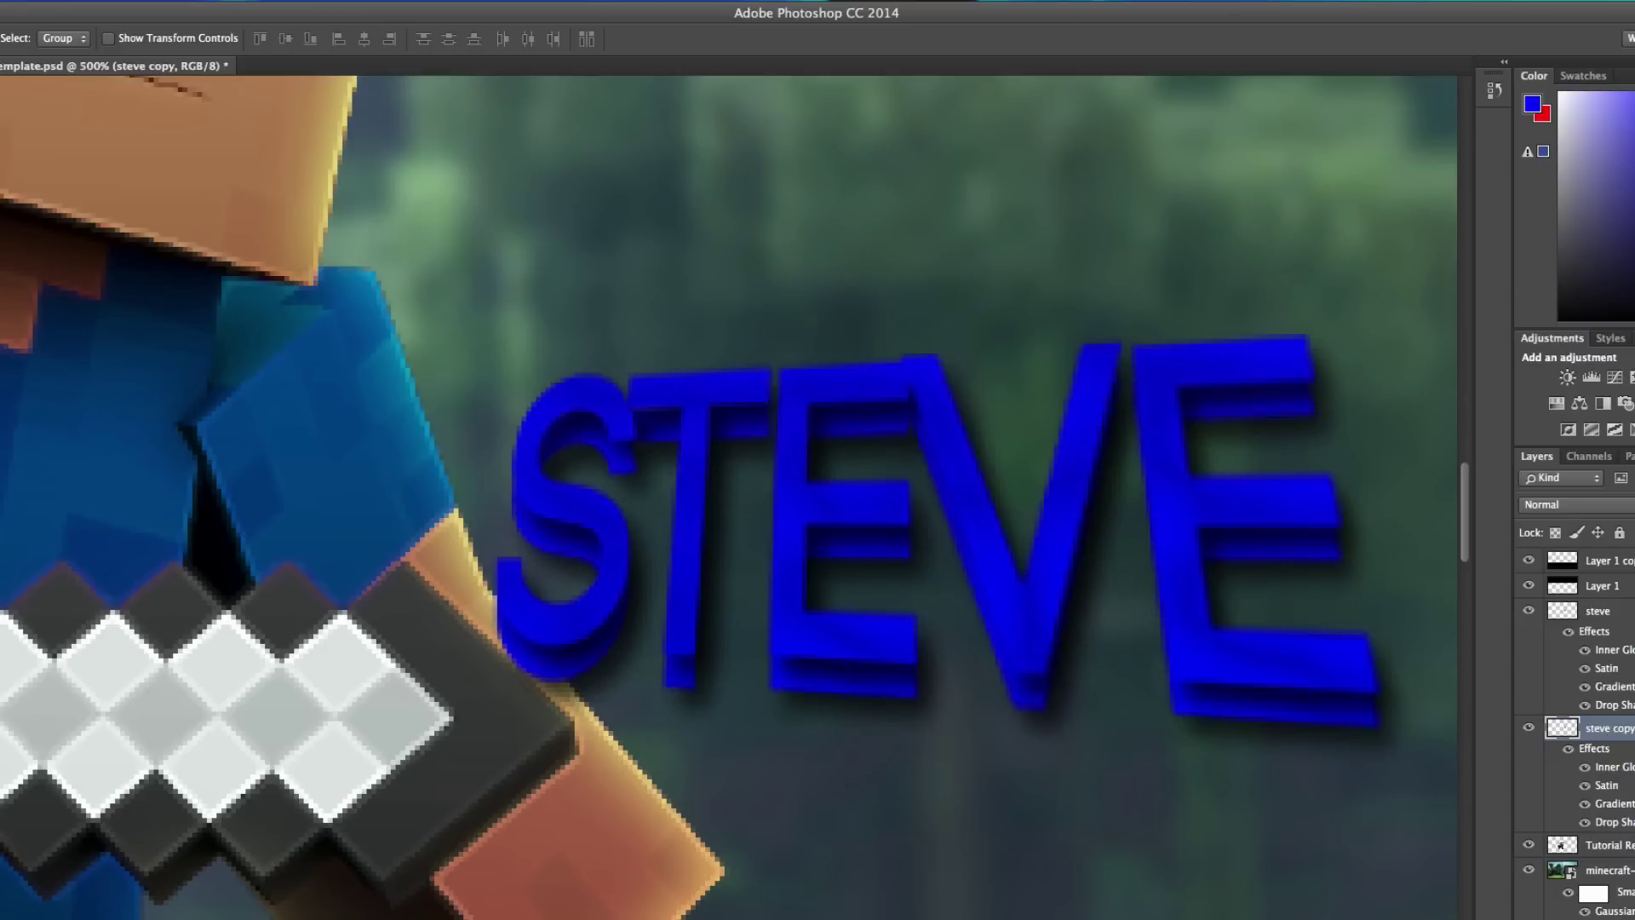
# - Disable Inner Glow, Satin and Gradient Overlay on the steve copy layer, enable Color Overlay and keep Drop Shadow
pyautogui.rightClick(1633, 727)
pyautogui.click(1482, 295)
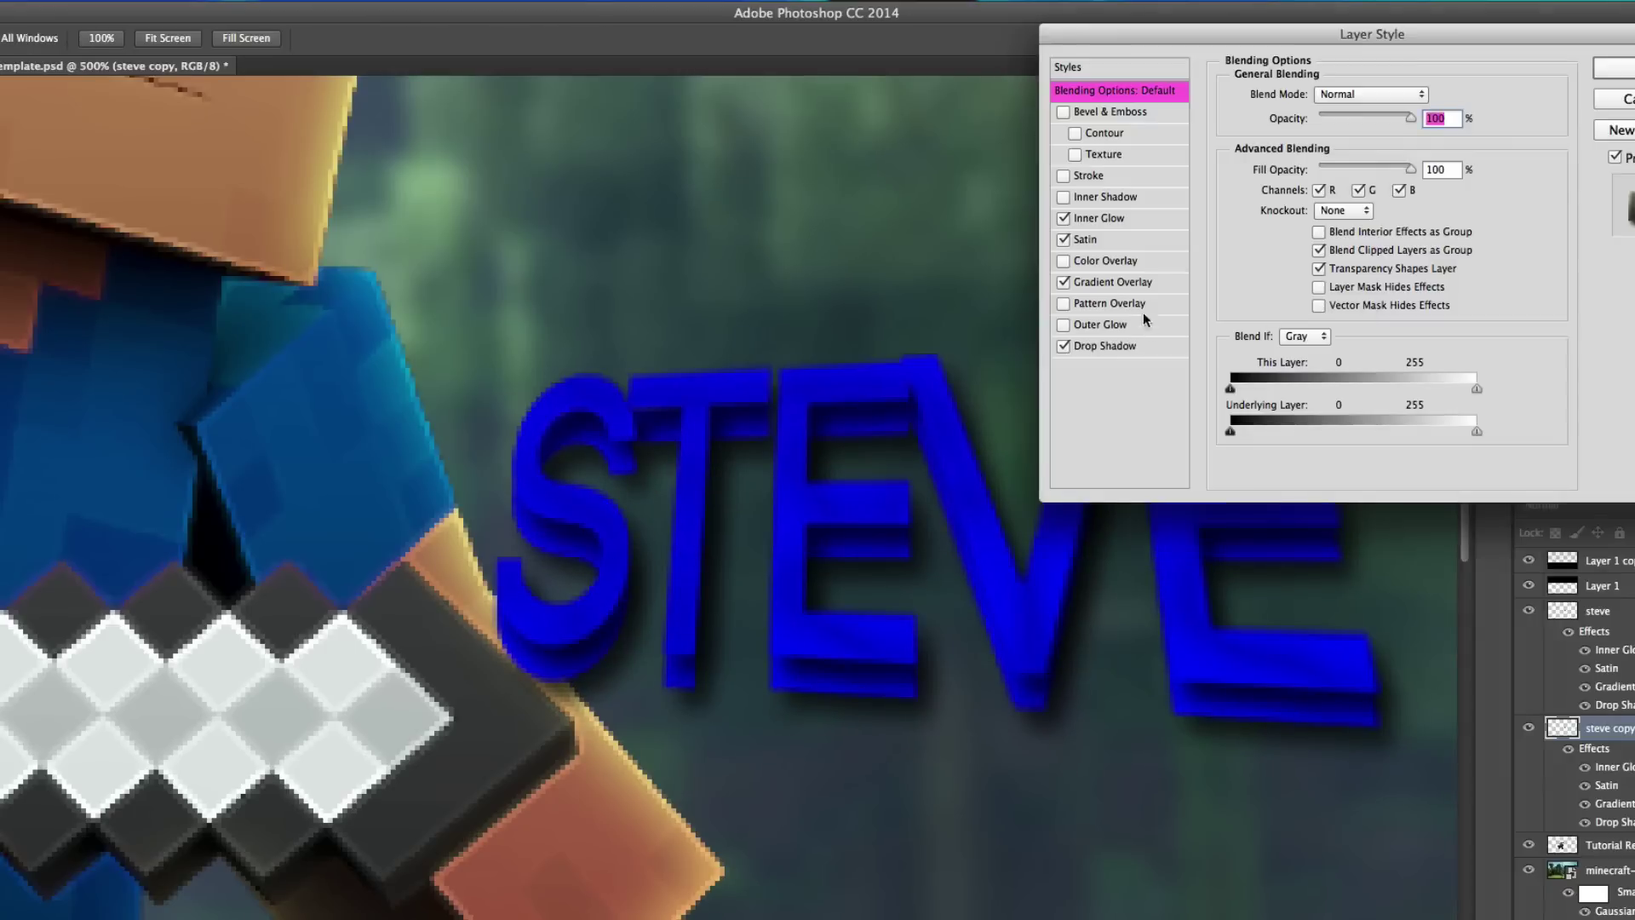
pyautogui.click(1064, 218)
pyautogui.click(1063, 239)
pyautogui.click(1064, 346)
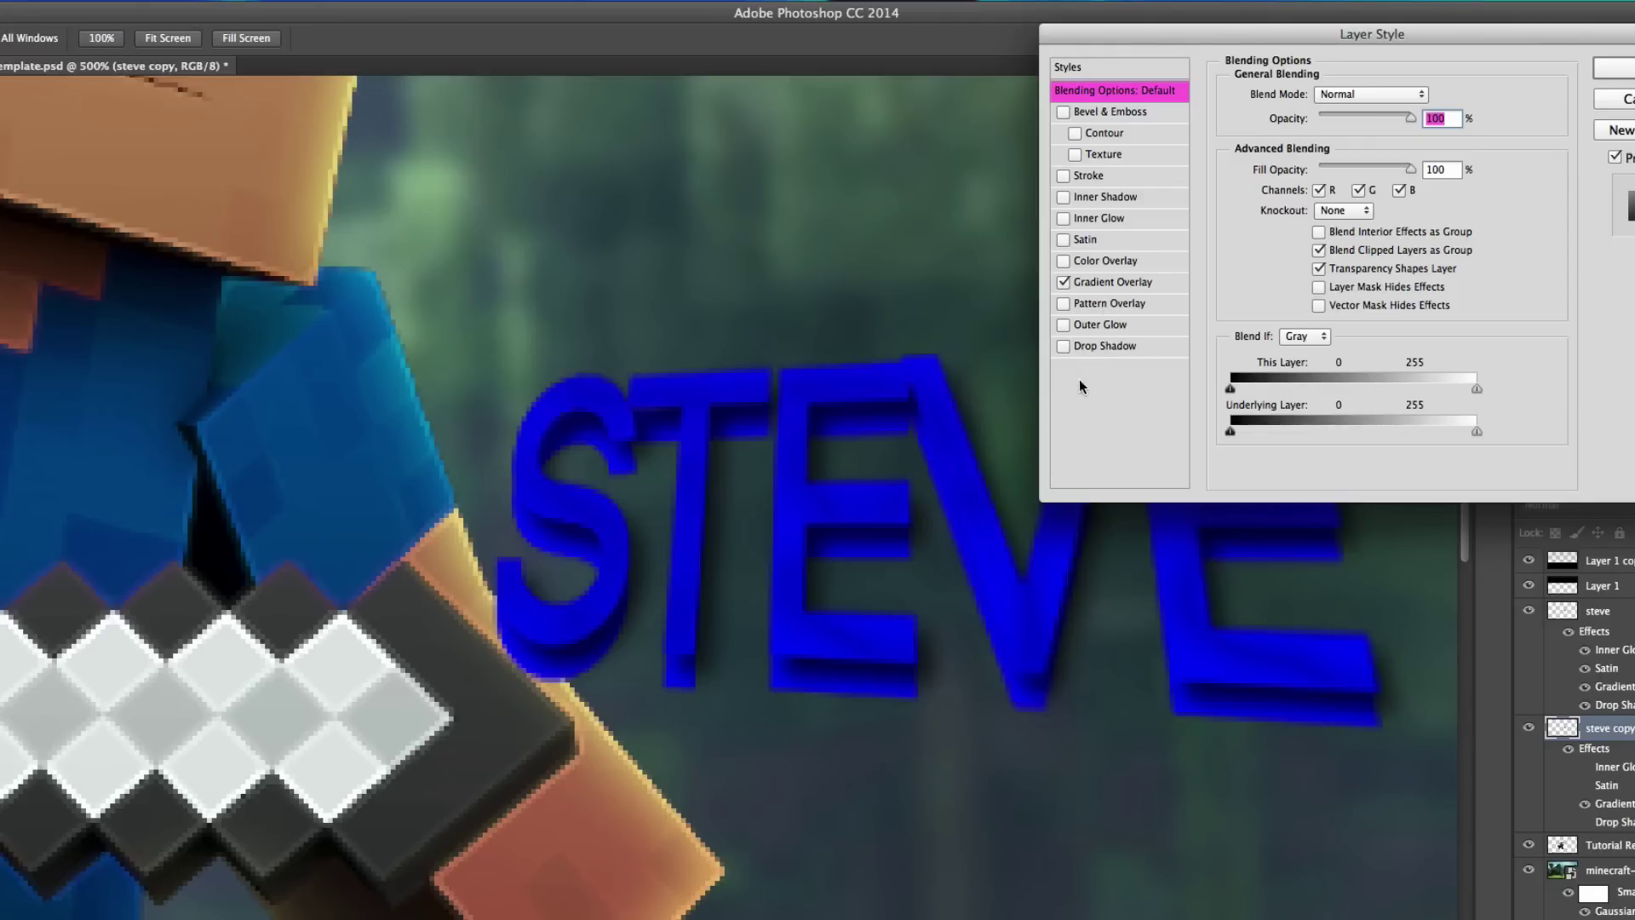
pyautogui.click(1064, 347)
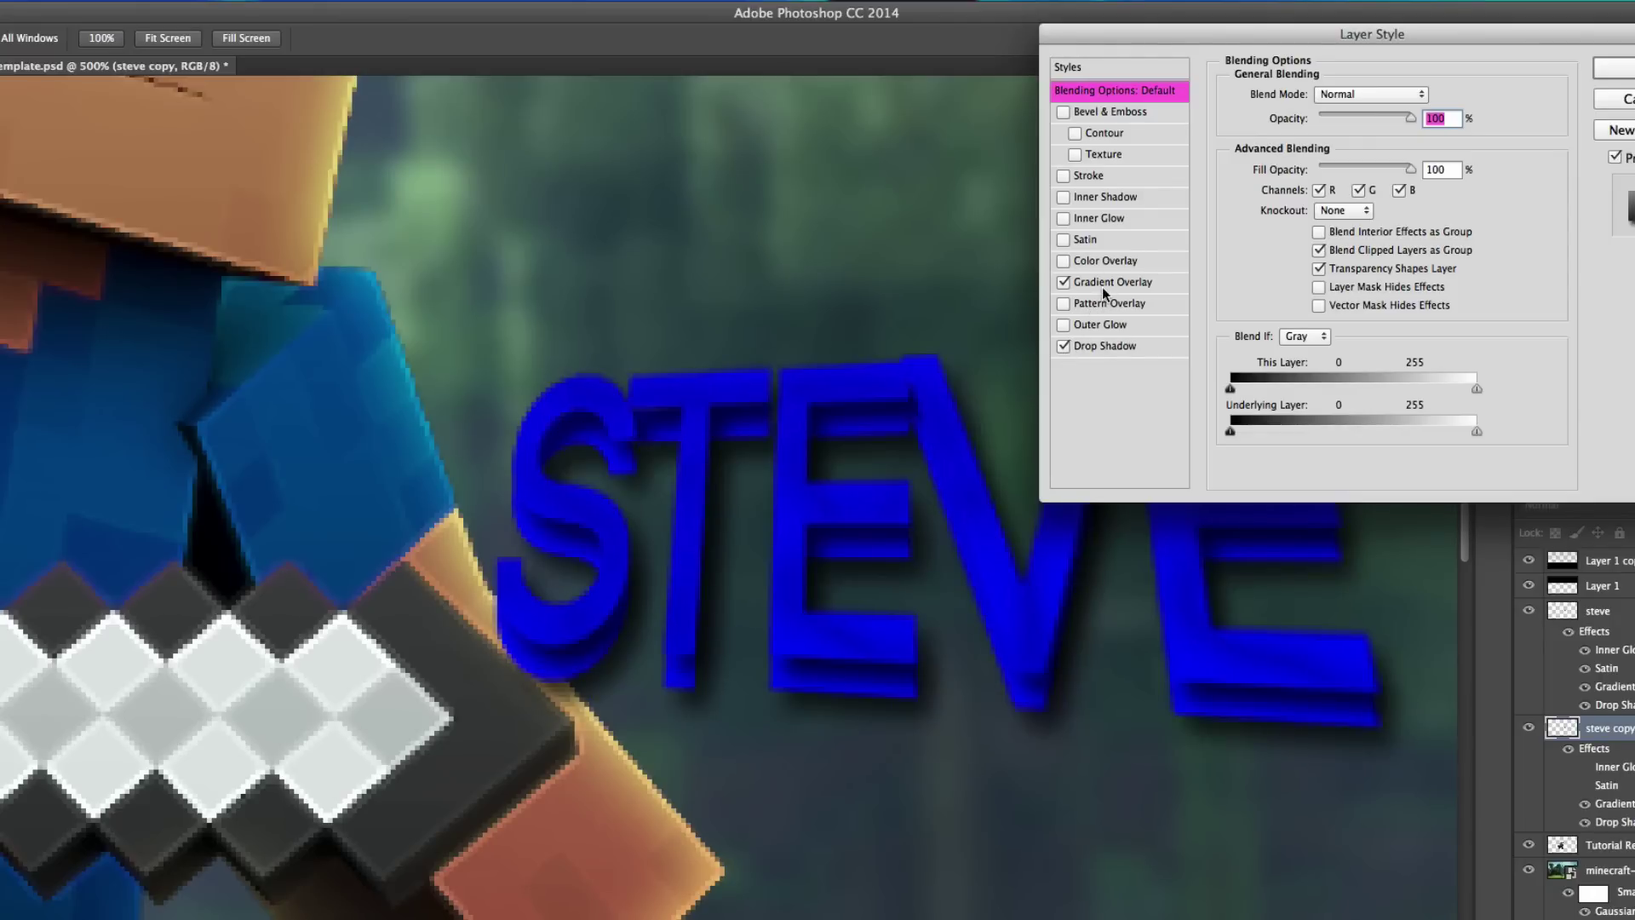
pyautogui.click(1064, 282)
pyautogui.click(1064, 260)
pyautogui.click(1105, 262)
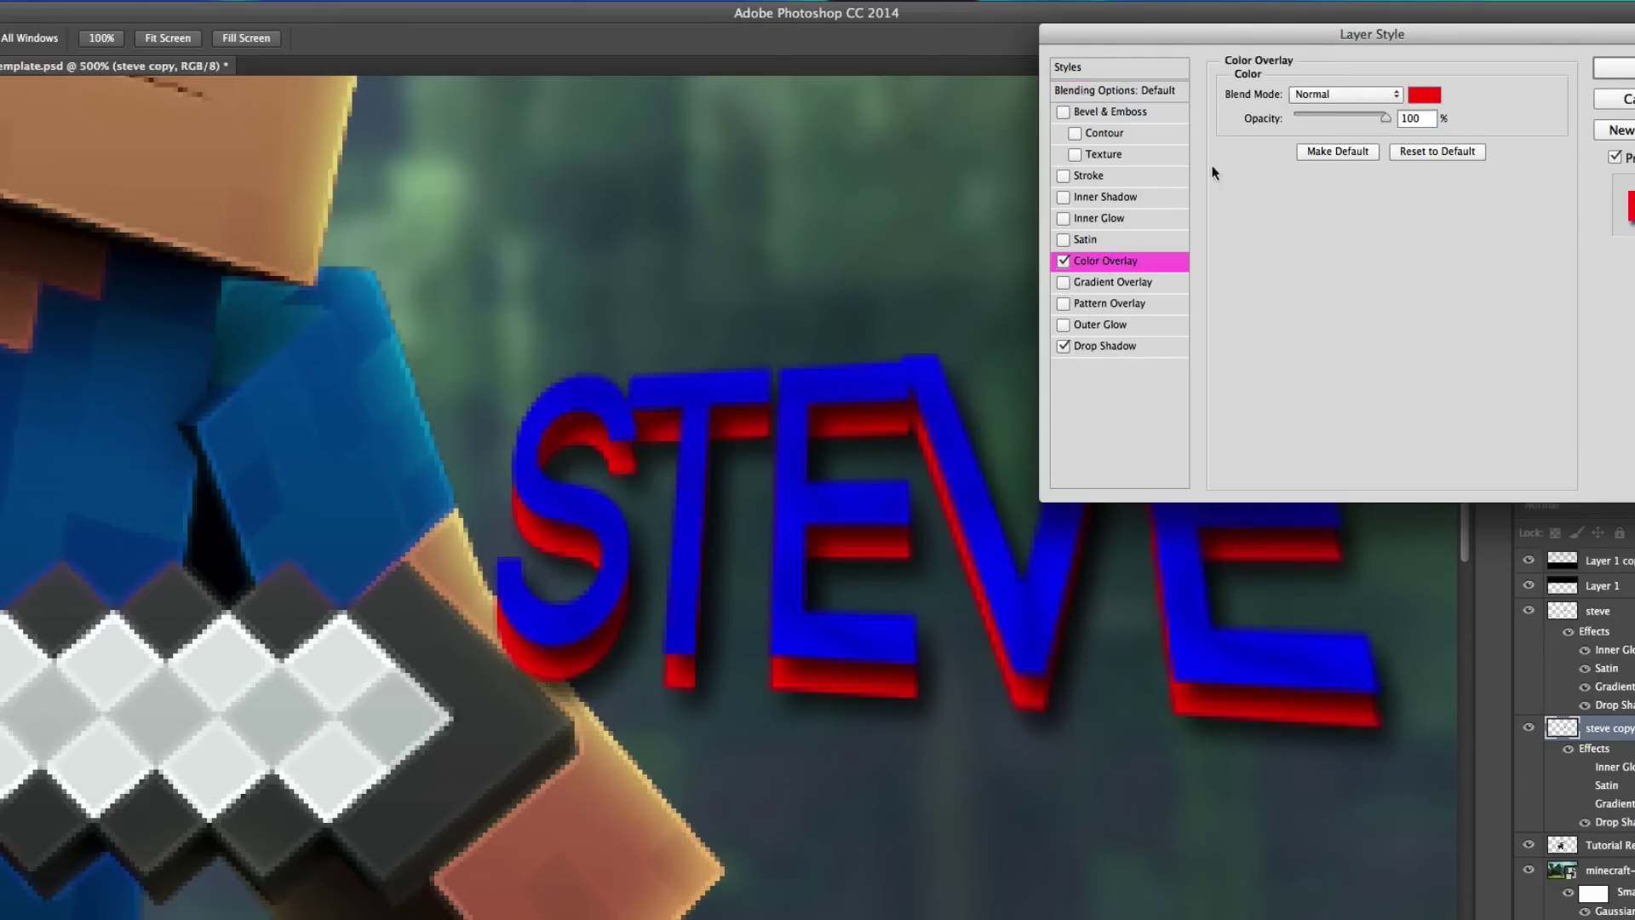
# - Set the steve copy layer's Color Overlay to dark blue 003357 and apply the layer style
pyautogui.click(1422, 95)
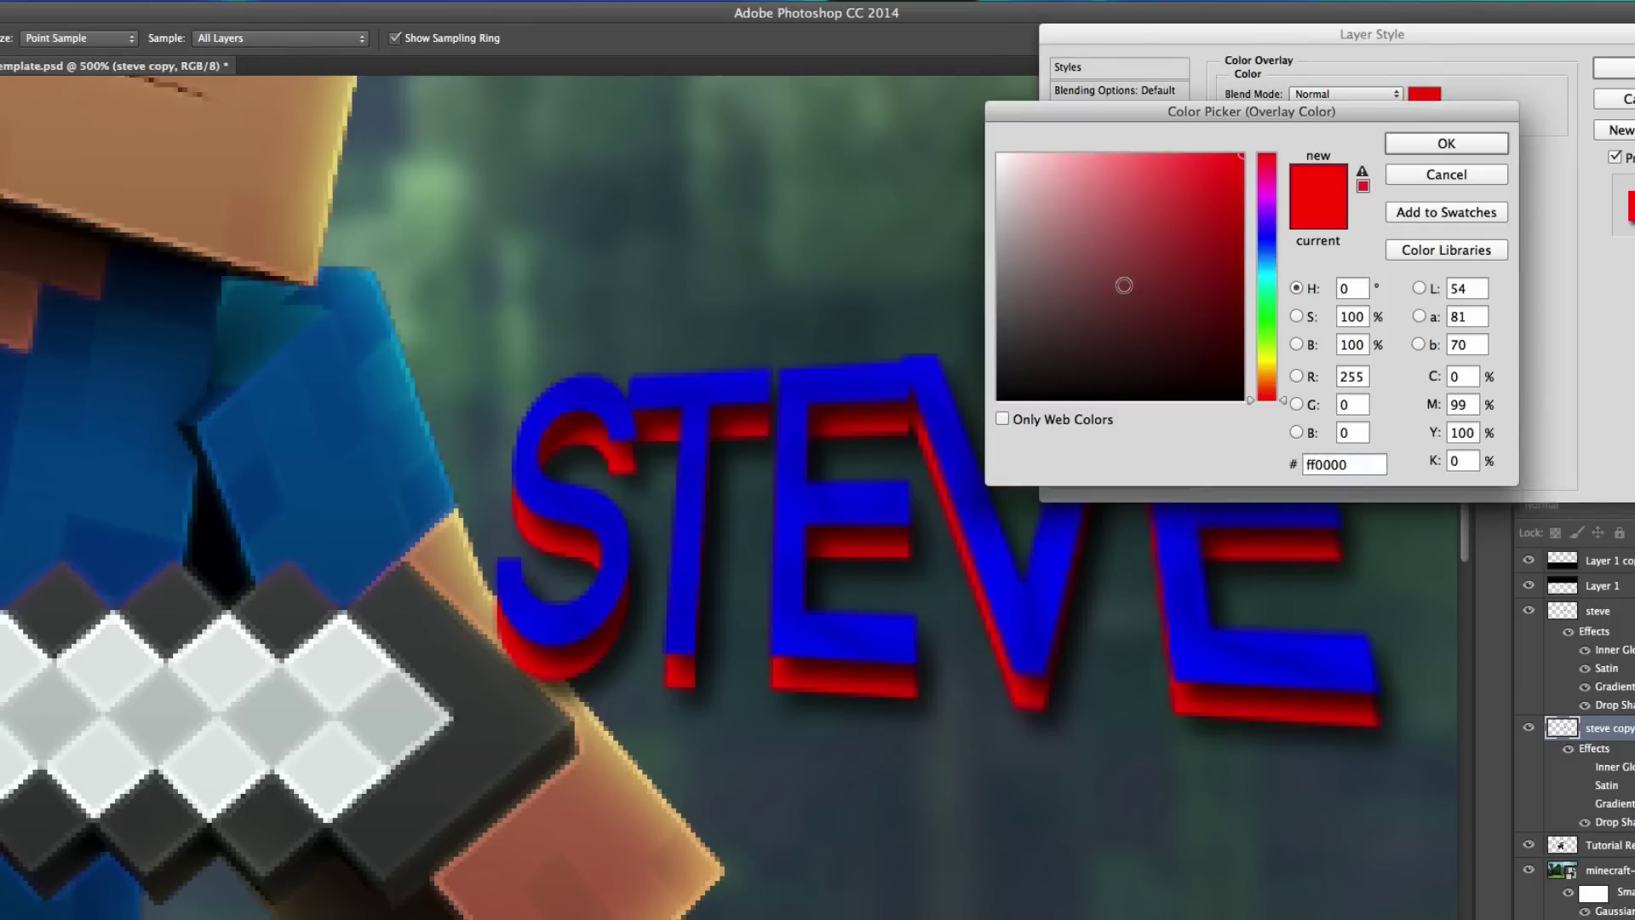
pyautogui.moveTo(1125, 283); pyautogui.dragTo(988, 310)
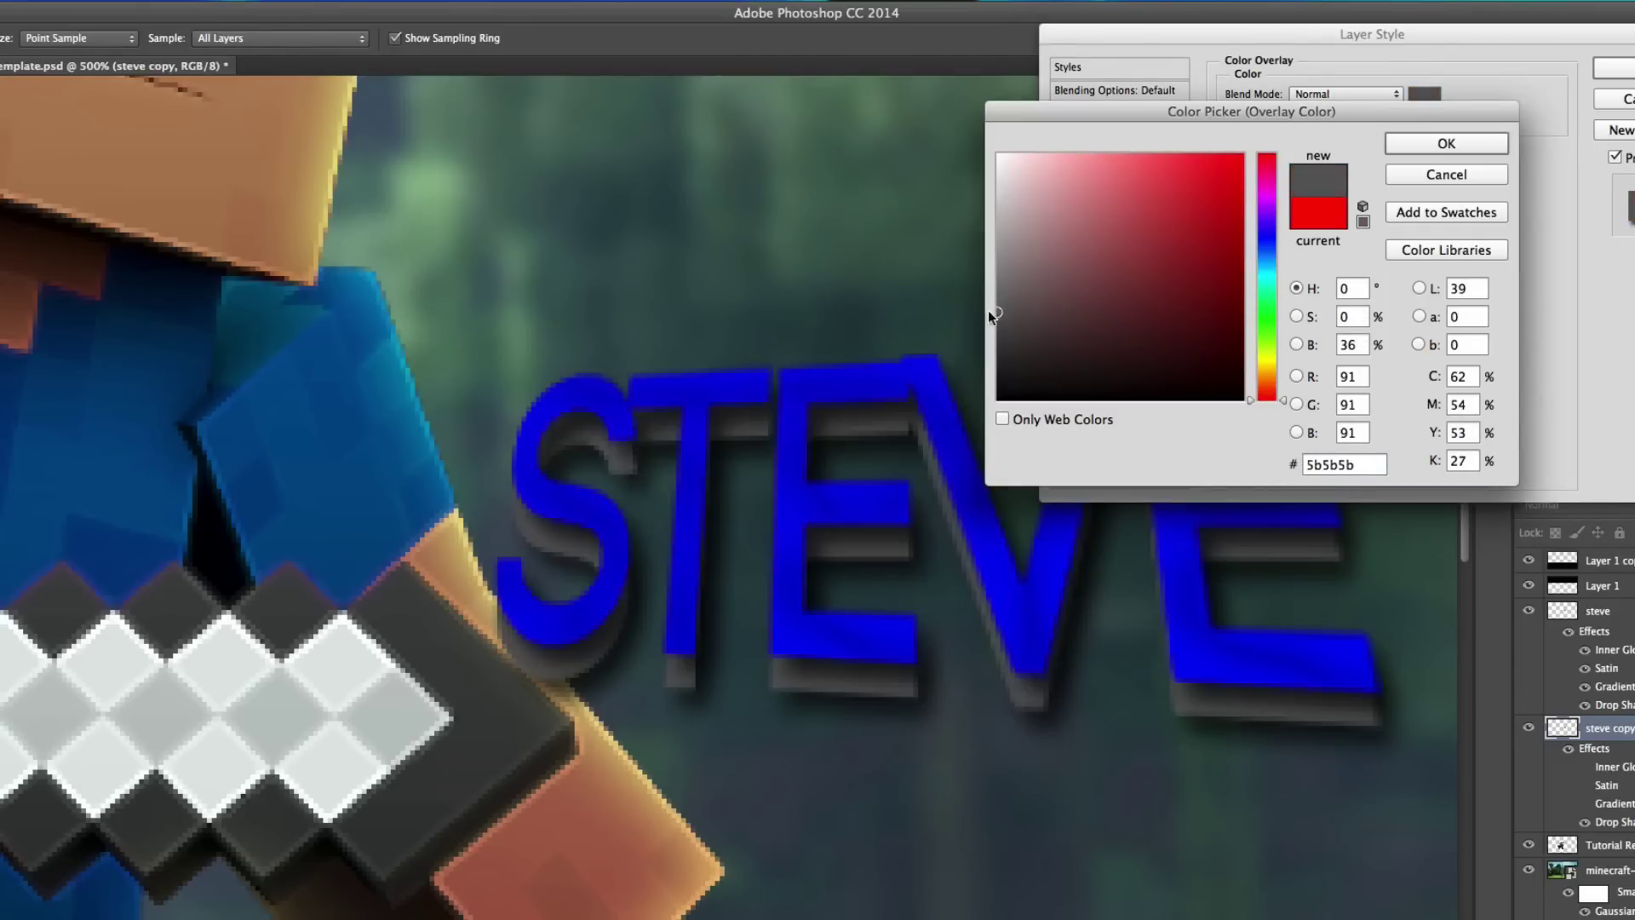
pyautogui.moveTo(1266, 239); pyautogui.dragTo(1267, 260)
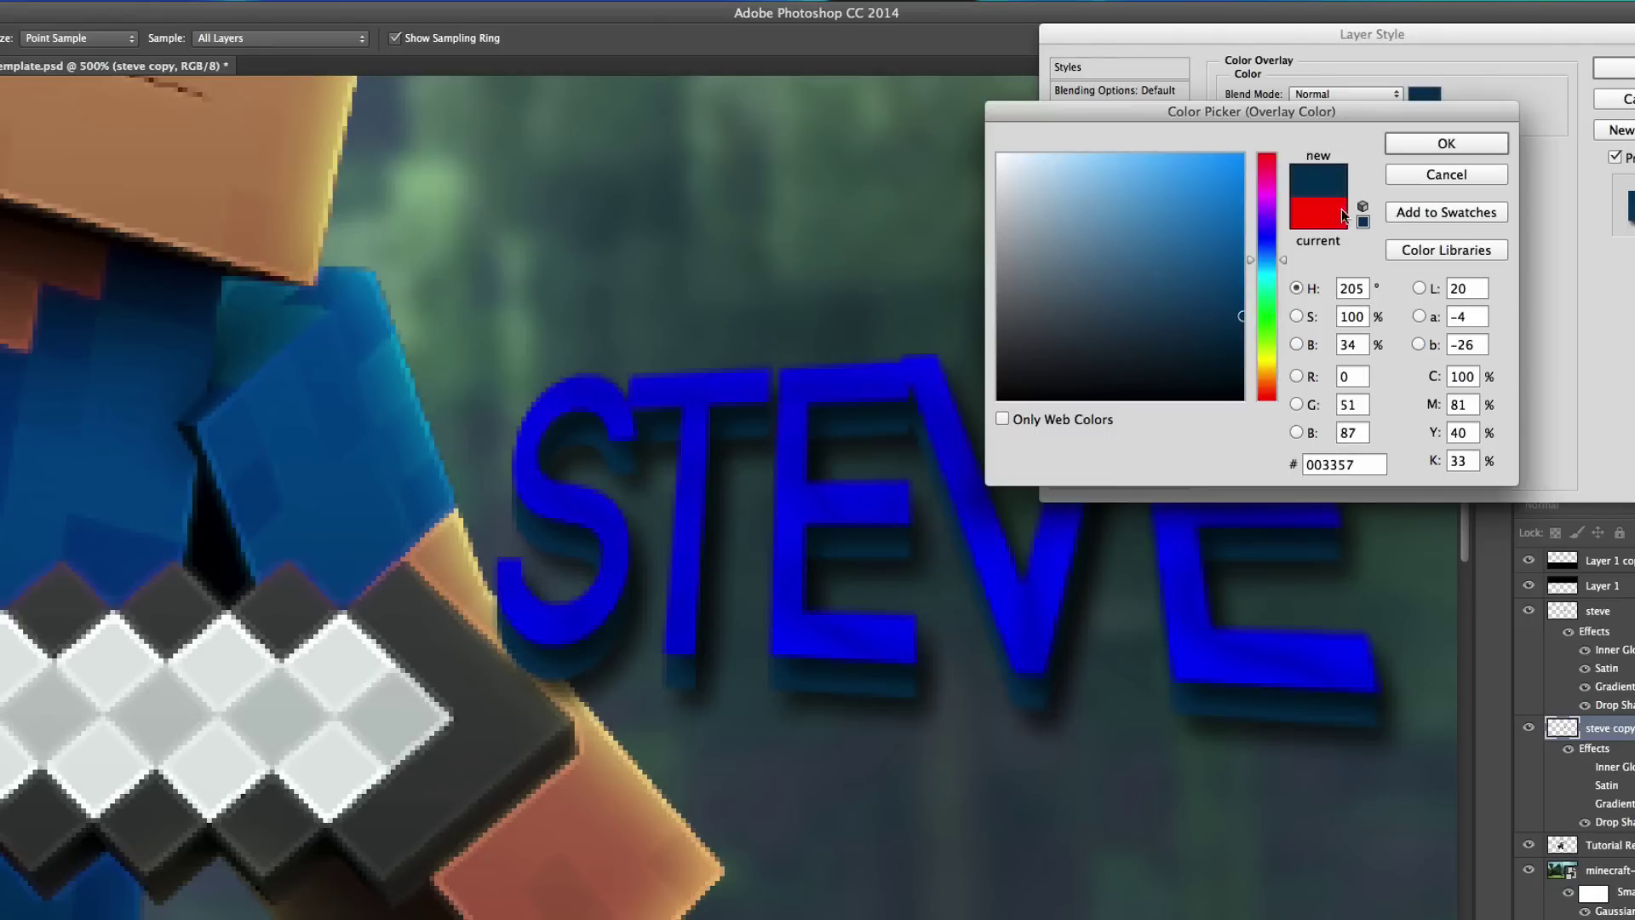
pyautogui.click(1423, 141)
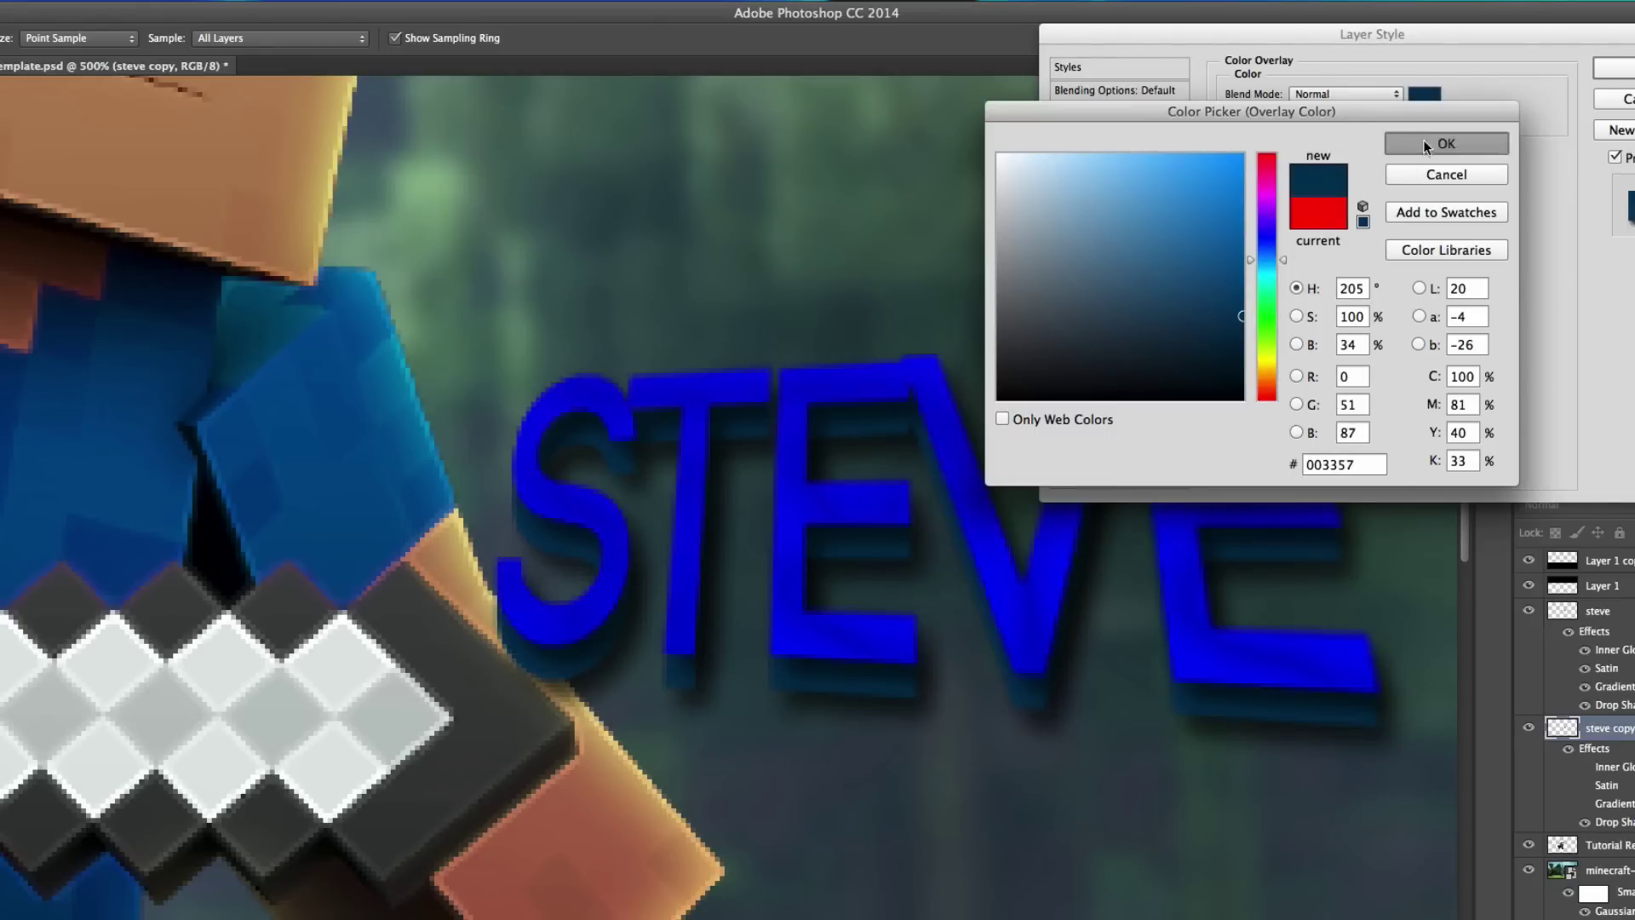
pyautogui.press('Return')
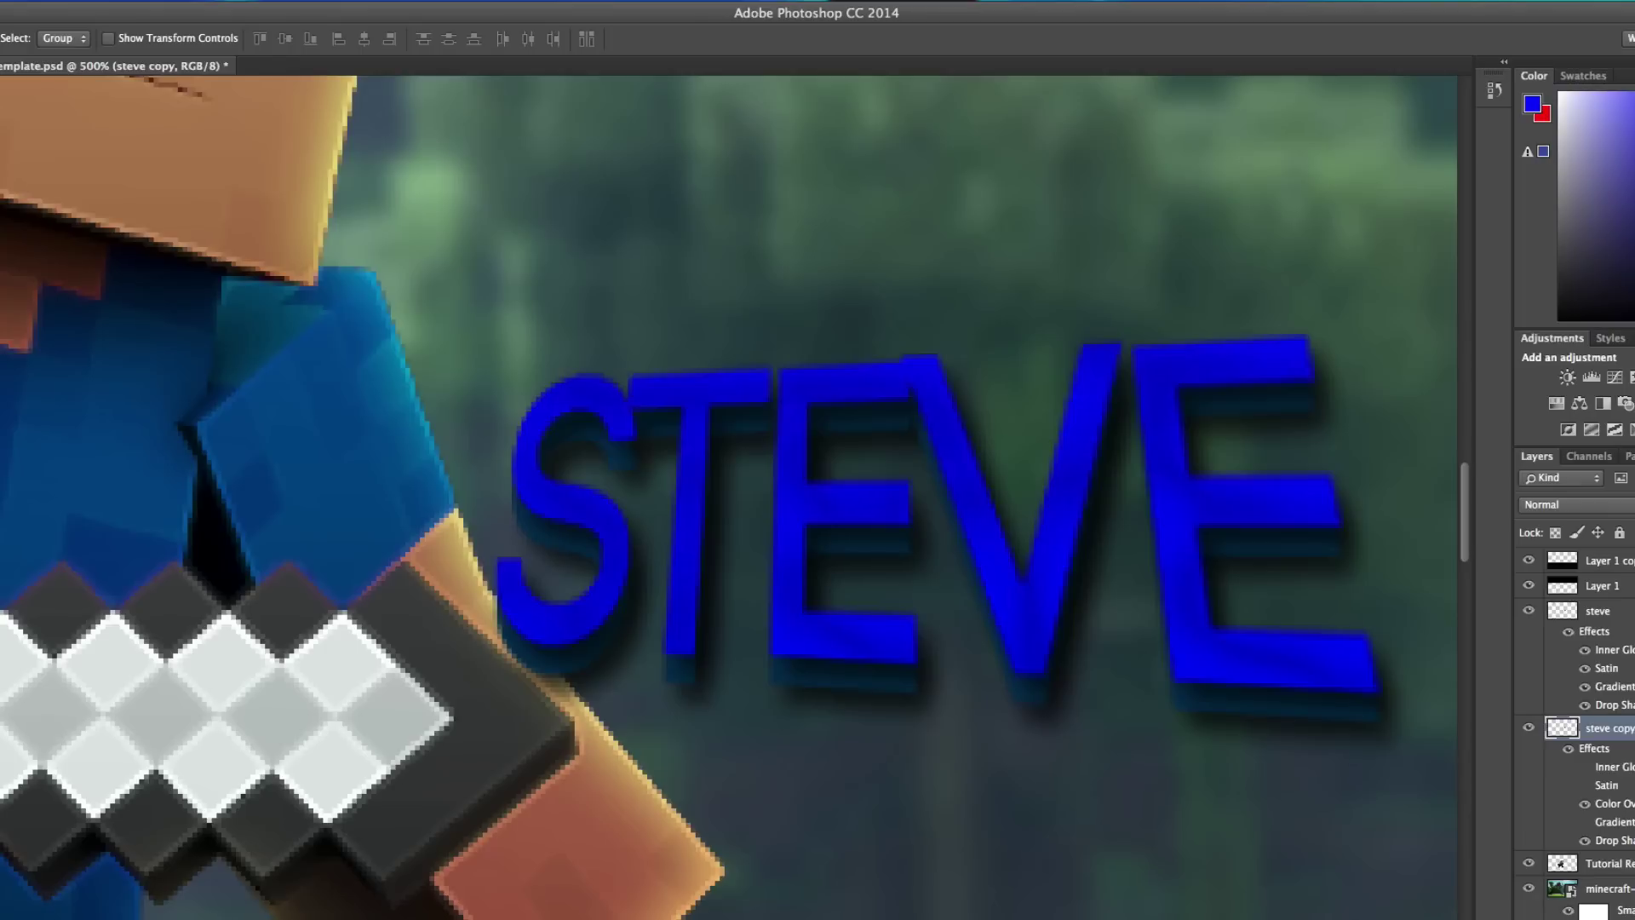
# - Select a strip across the upper strokes of the letters, clear the dark copy's edge there, and deselect
pyautogui.press('m')
pyautogui.moveTo(498, 345); pyautogui.dragTo(1357, 444)
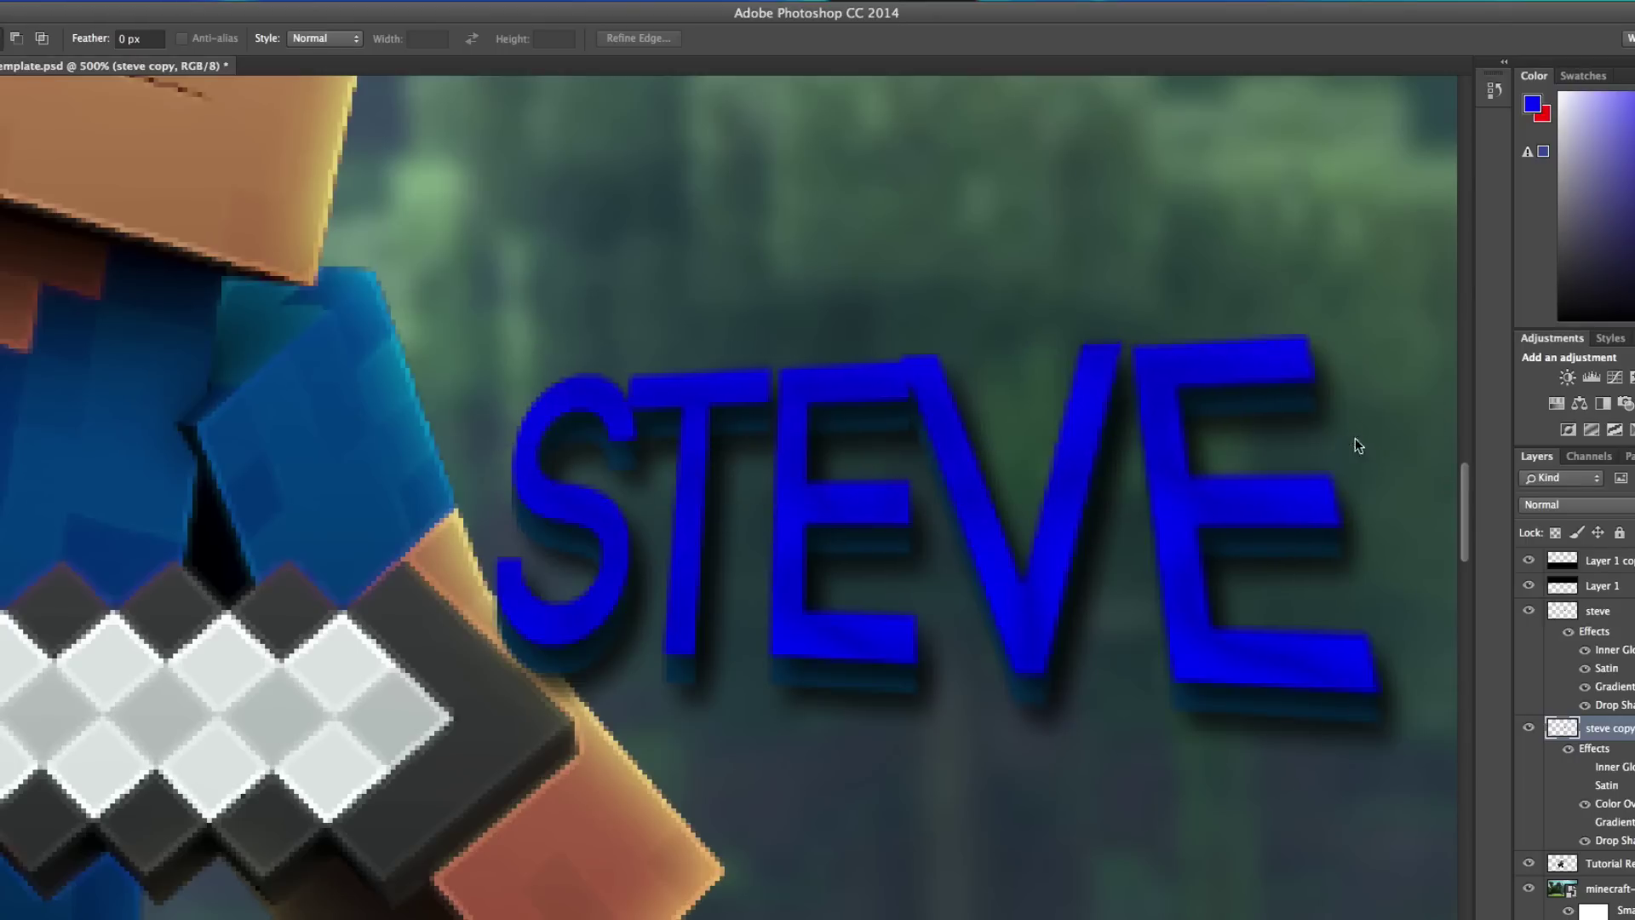
pyautogui.rightClick(1121, 402)
pyautogui.click(1117, 409)
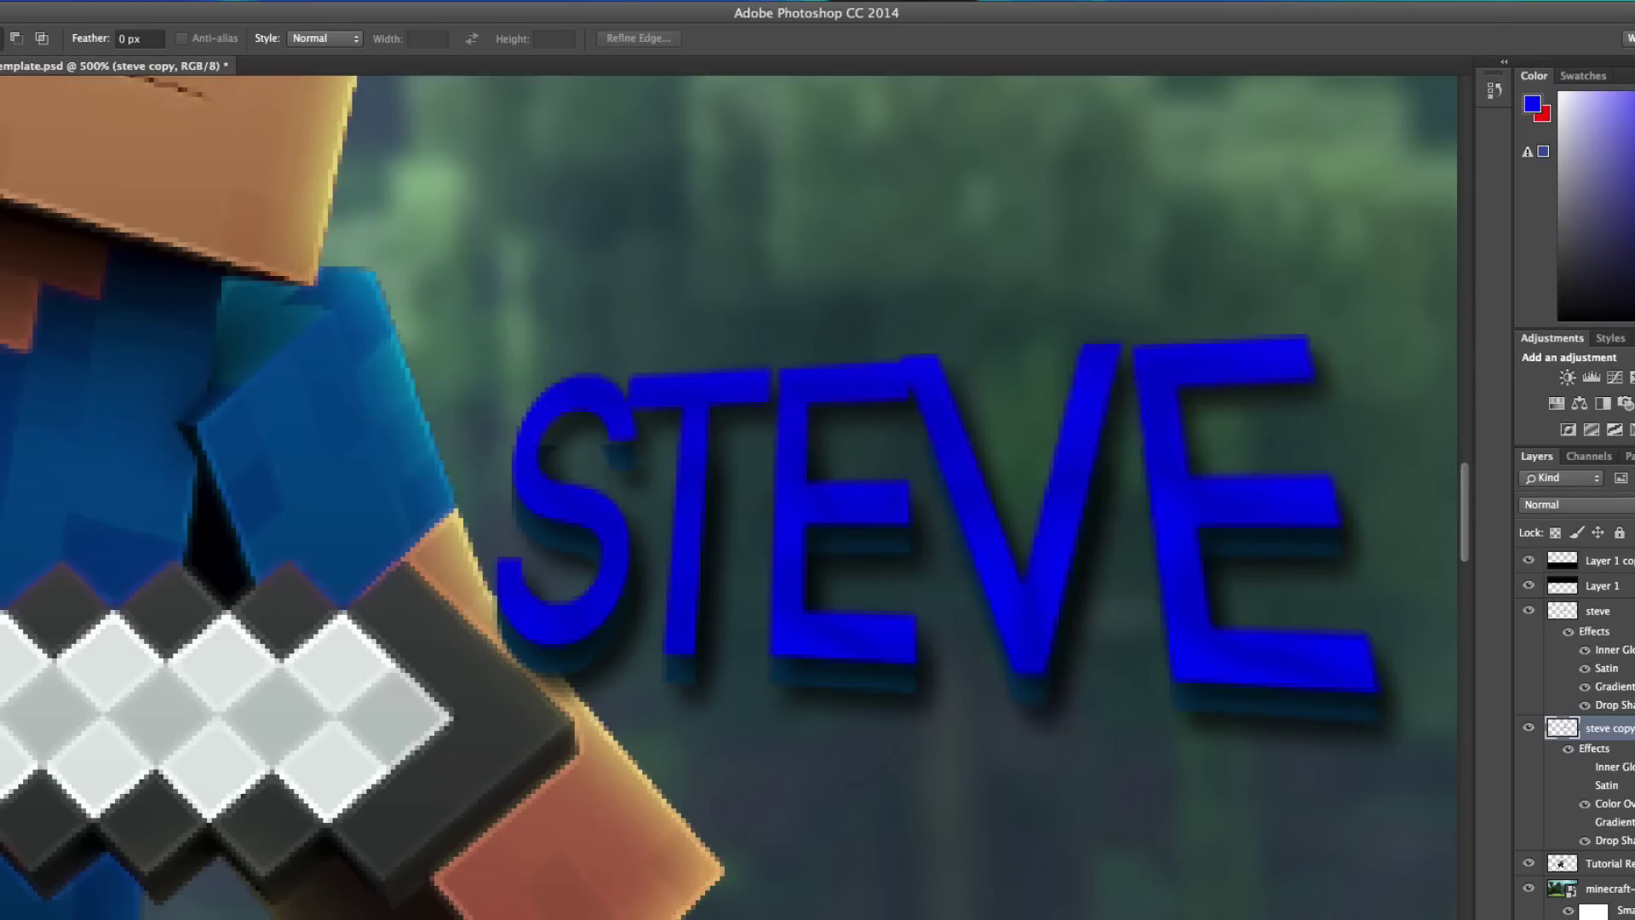
# - Marquee the top of the letter S, clear the leftover dark edge there, and deselect
pyautogui.press('z')
pyautogui.rightClick(340, 679)
pyautogui.click(408, 775)
pyautogui.rightClick(433, 739)
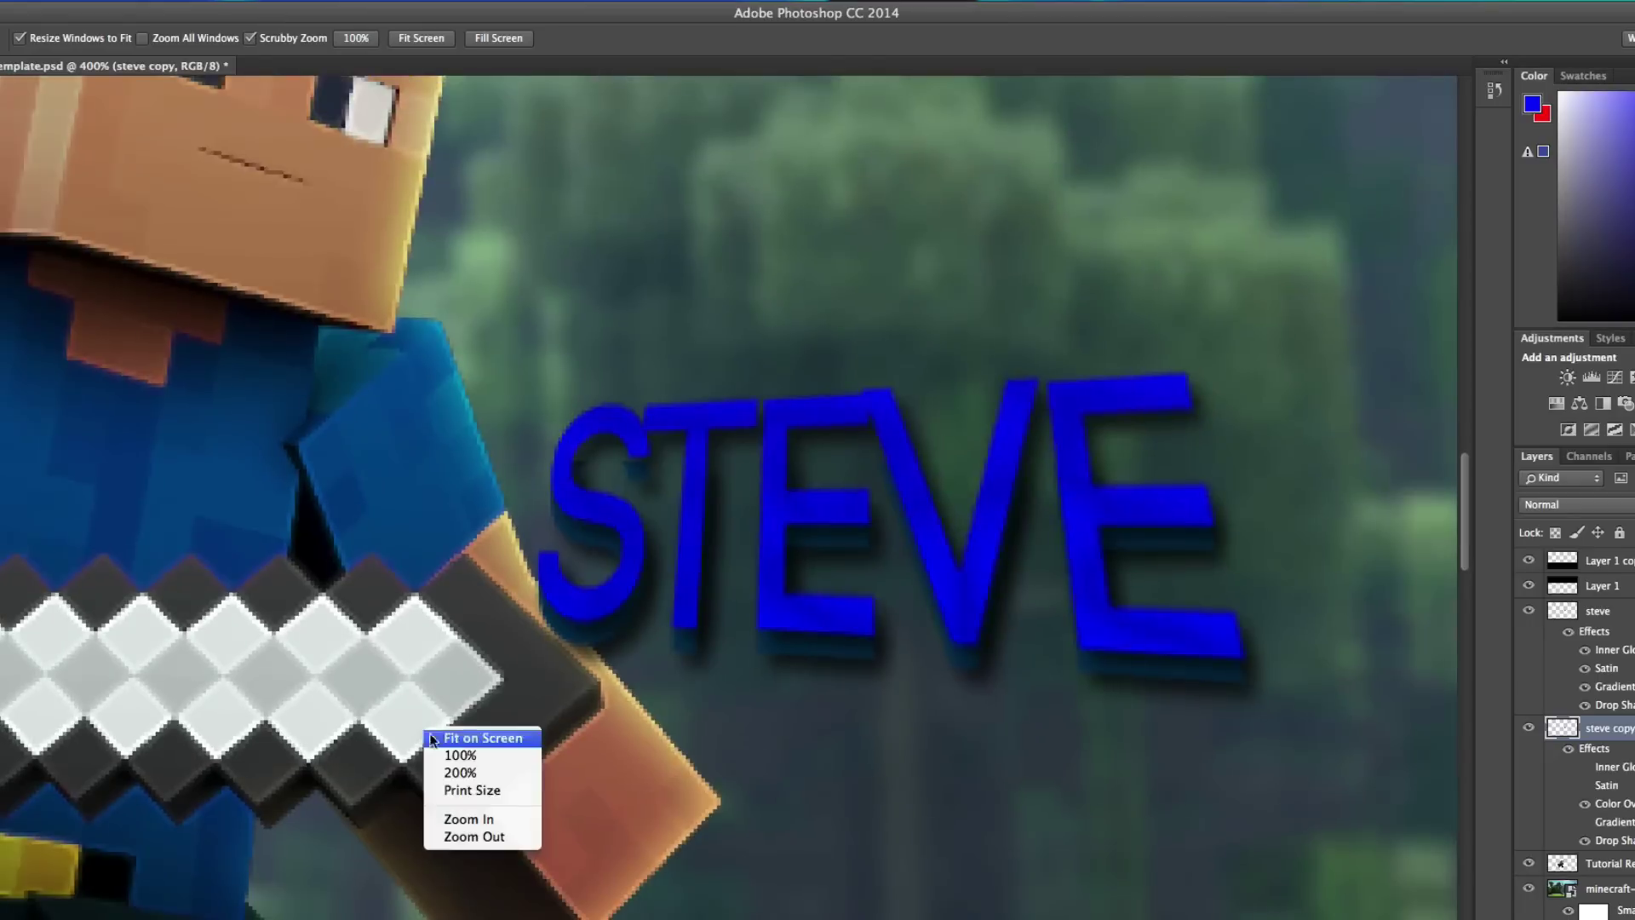
pyautogui.click(475, 836)
pyautogui.rightClick(576, 713)
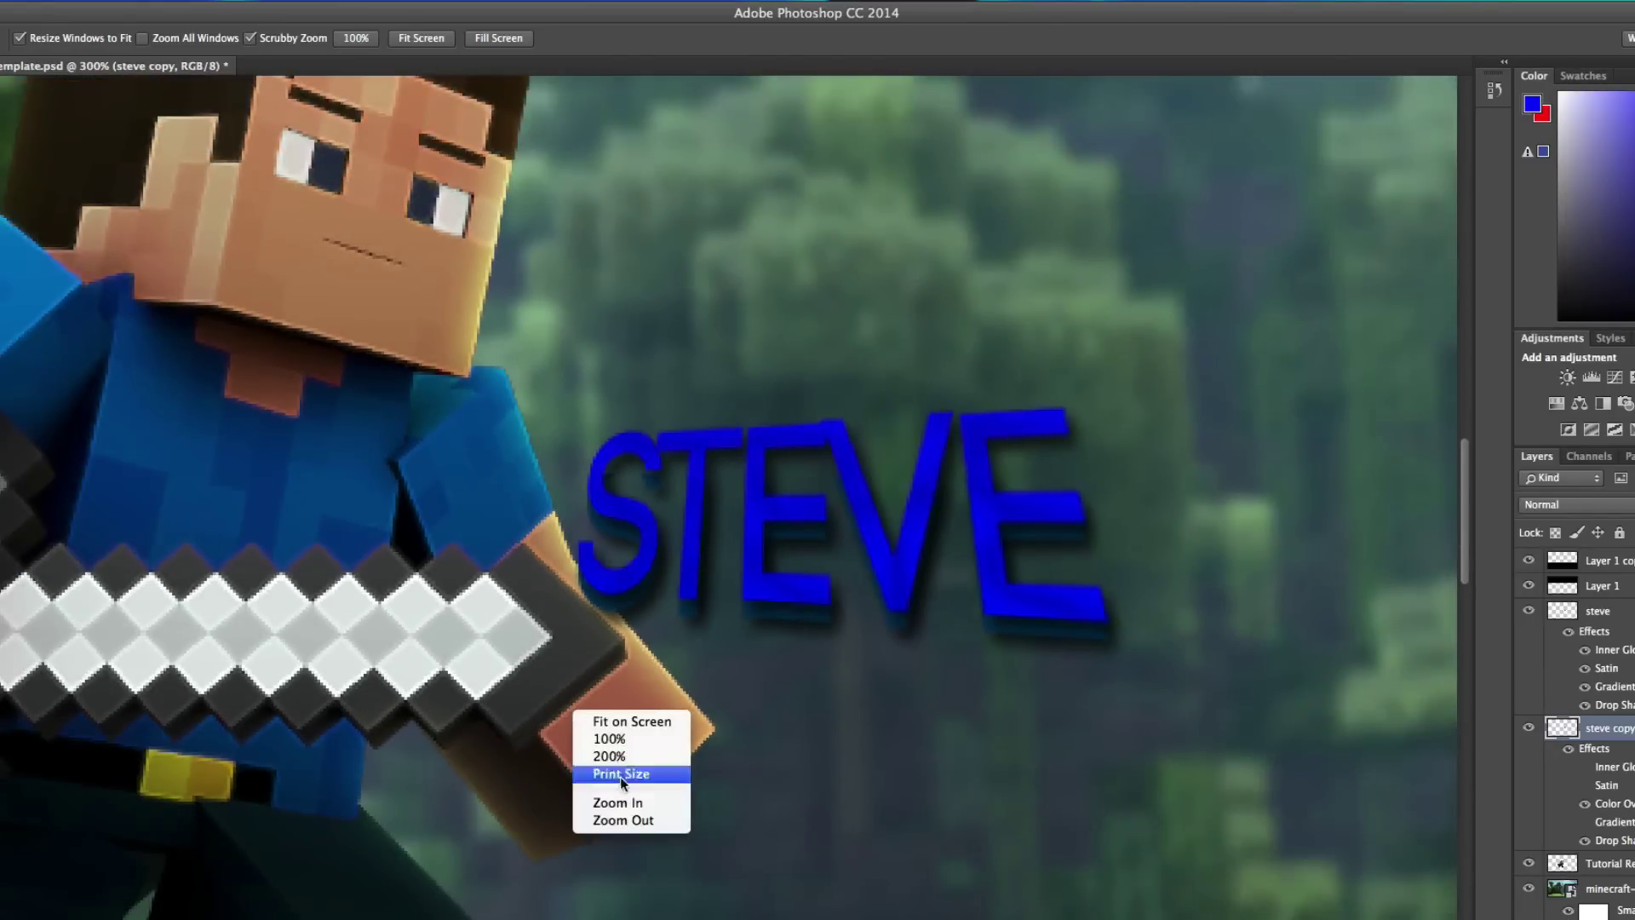
pyautogui.press('Escape')
pyautogui.press('m')
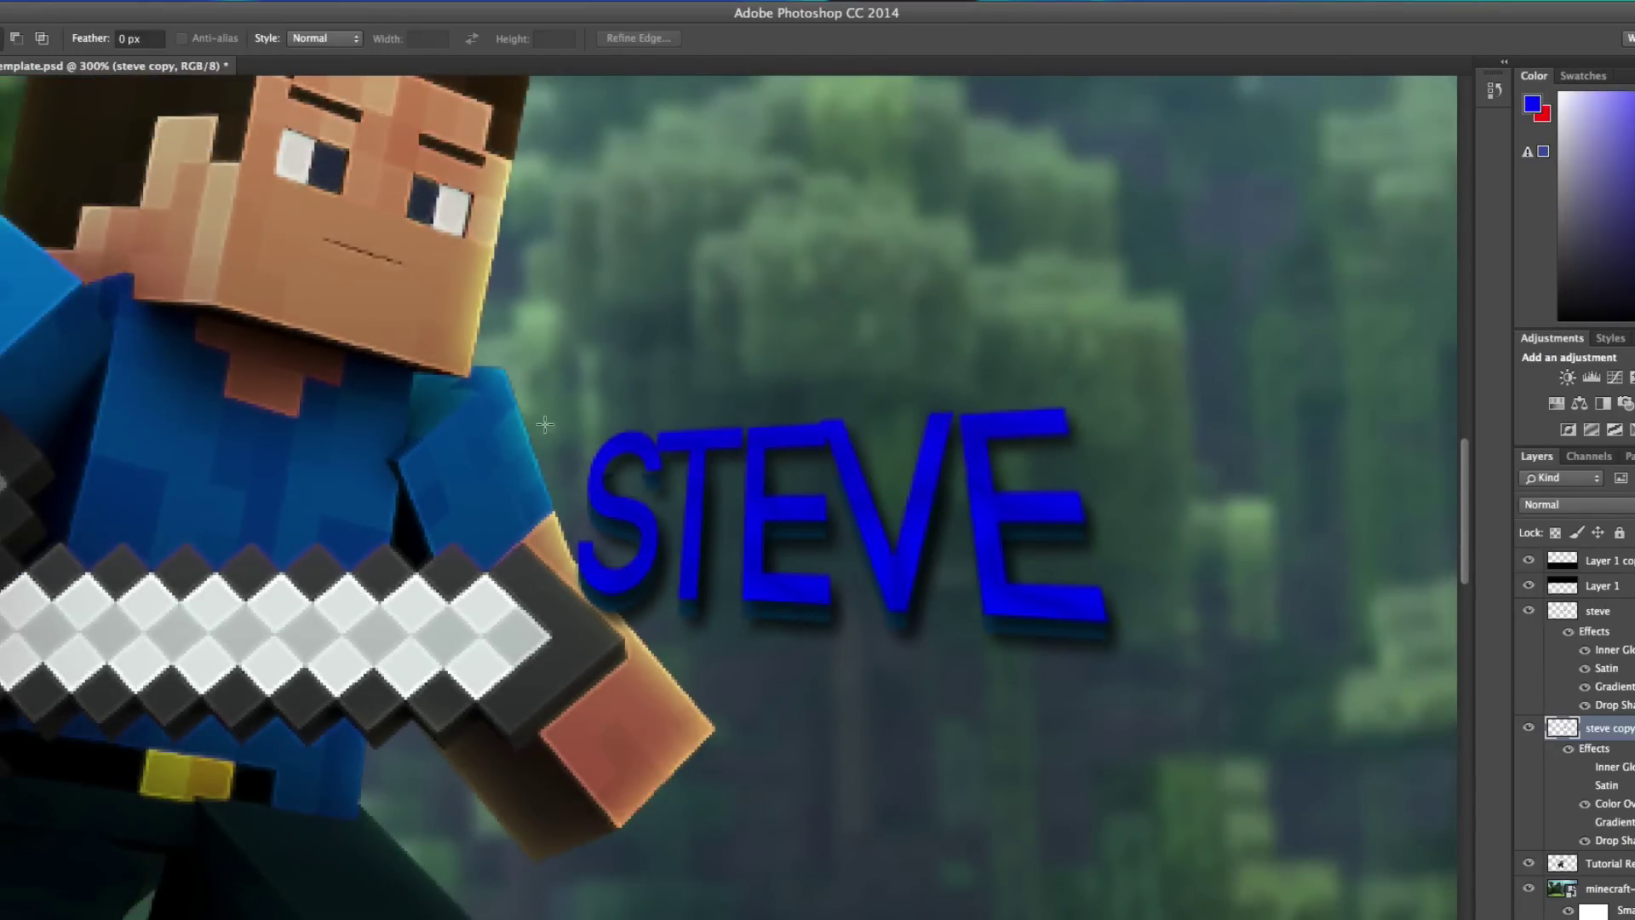
pyautogui.moveTo(545, 428); pyautogui.dragTo(702, 495)
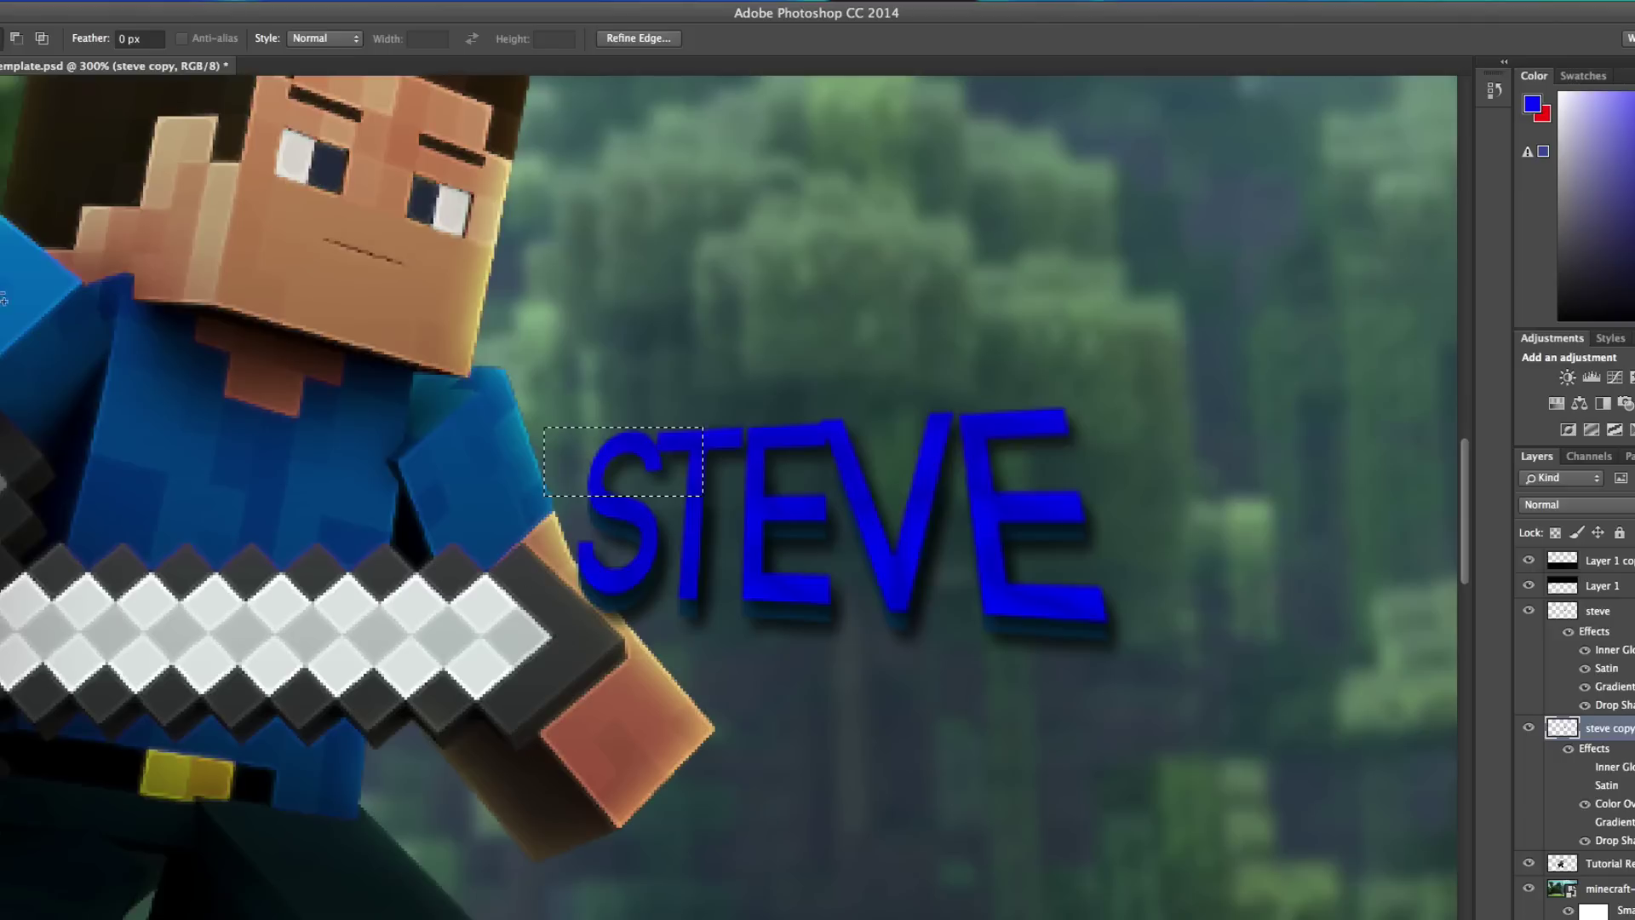
pyautogui.rightClick(439, 519)
pyautogui.click(505, 530)
pyautogui.press('z')
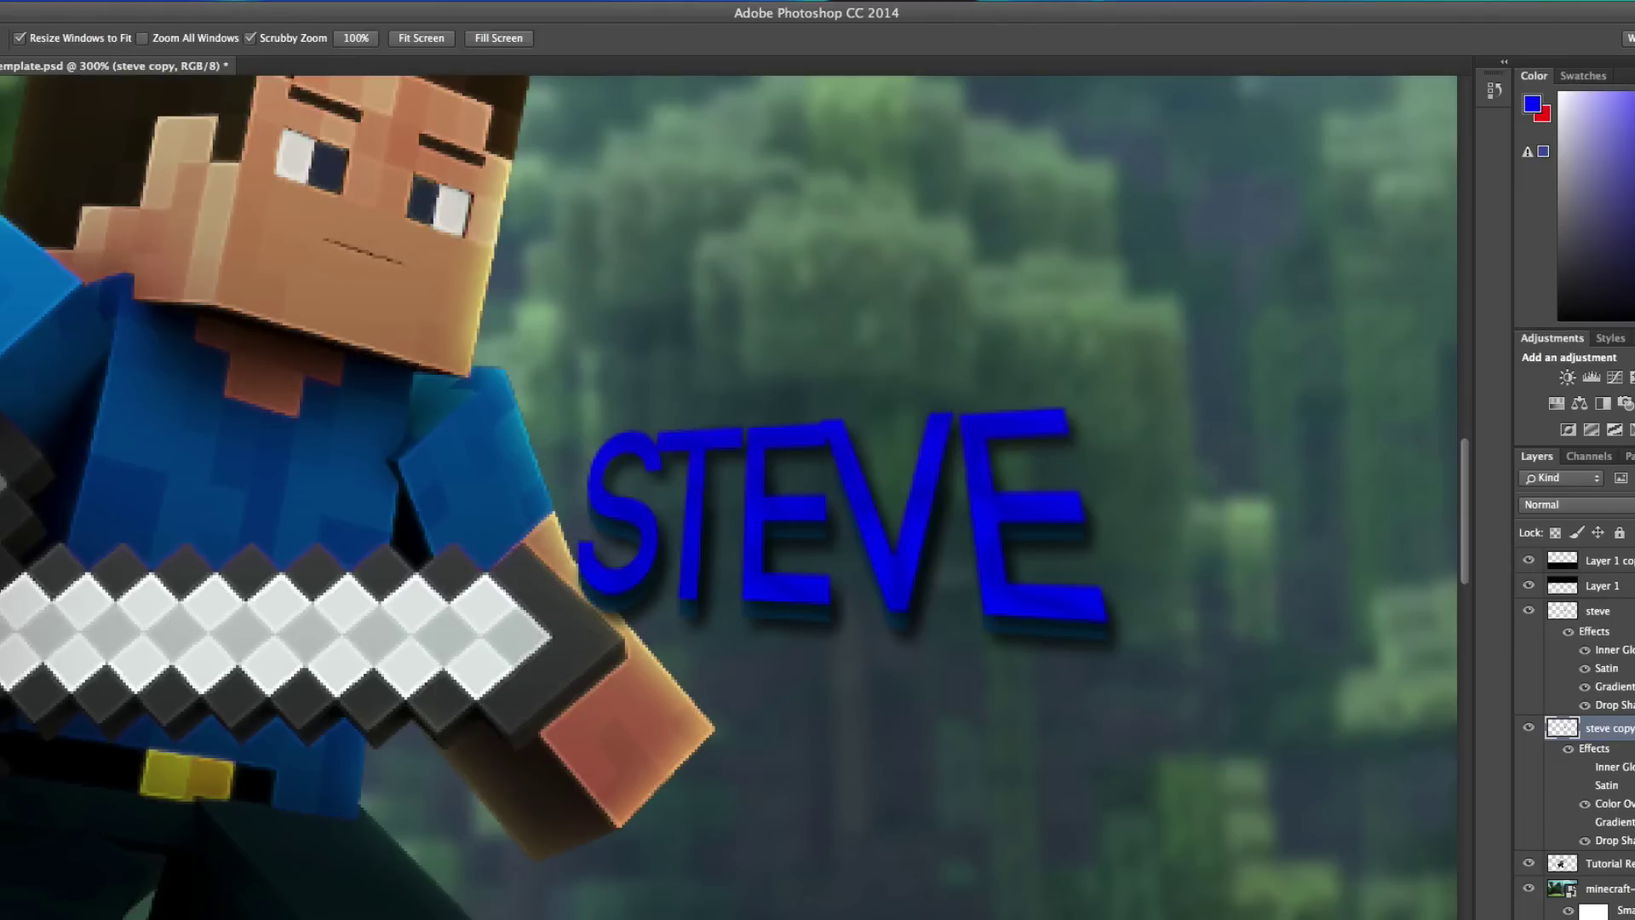
# - Zoom out to 66.7% to examine the styled text against the whole banner
pyautogui.rightClick(222, 563)
pyautogui.click(255, 608)
pyautogui.rightClick(326, 632)
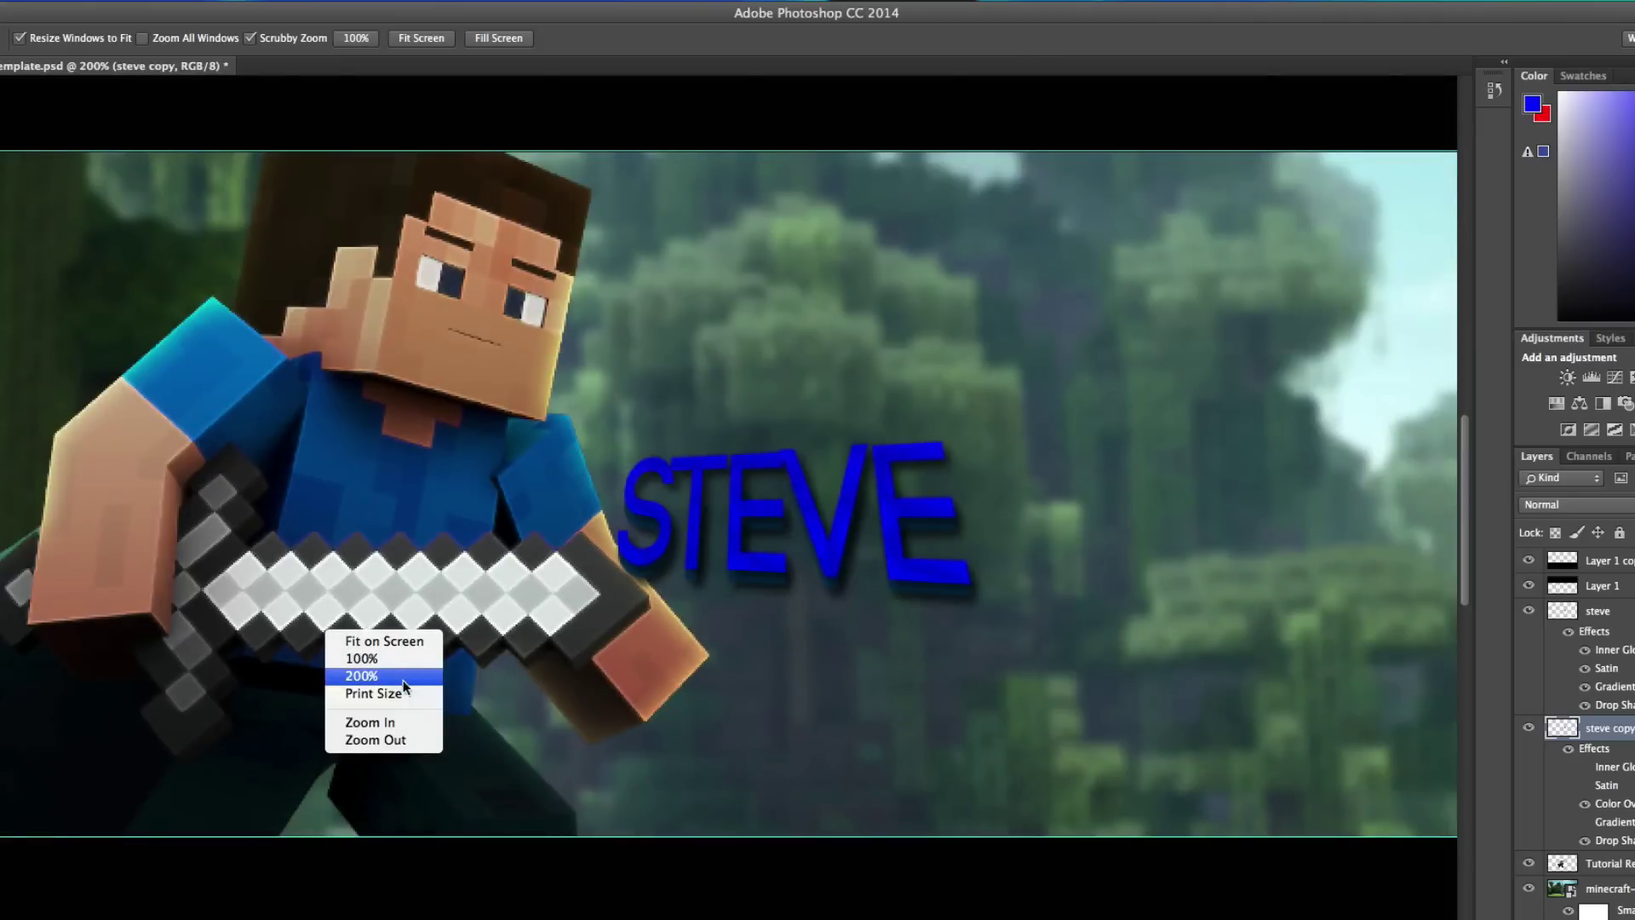
pyautogui.click(400, 740)
pyautogui.click(434, 633)
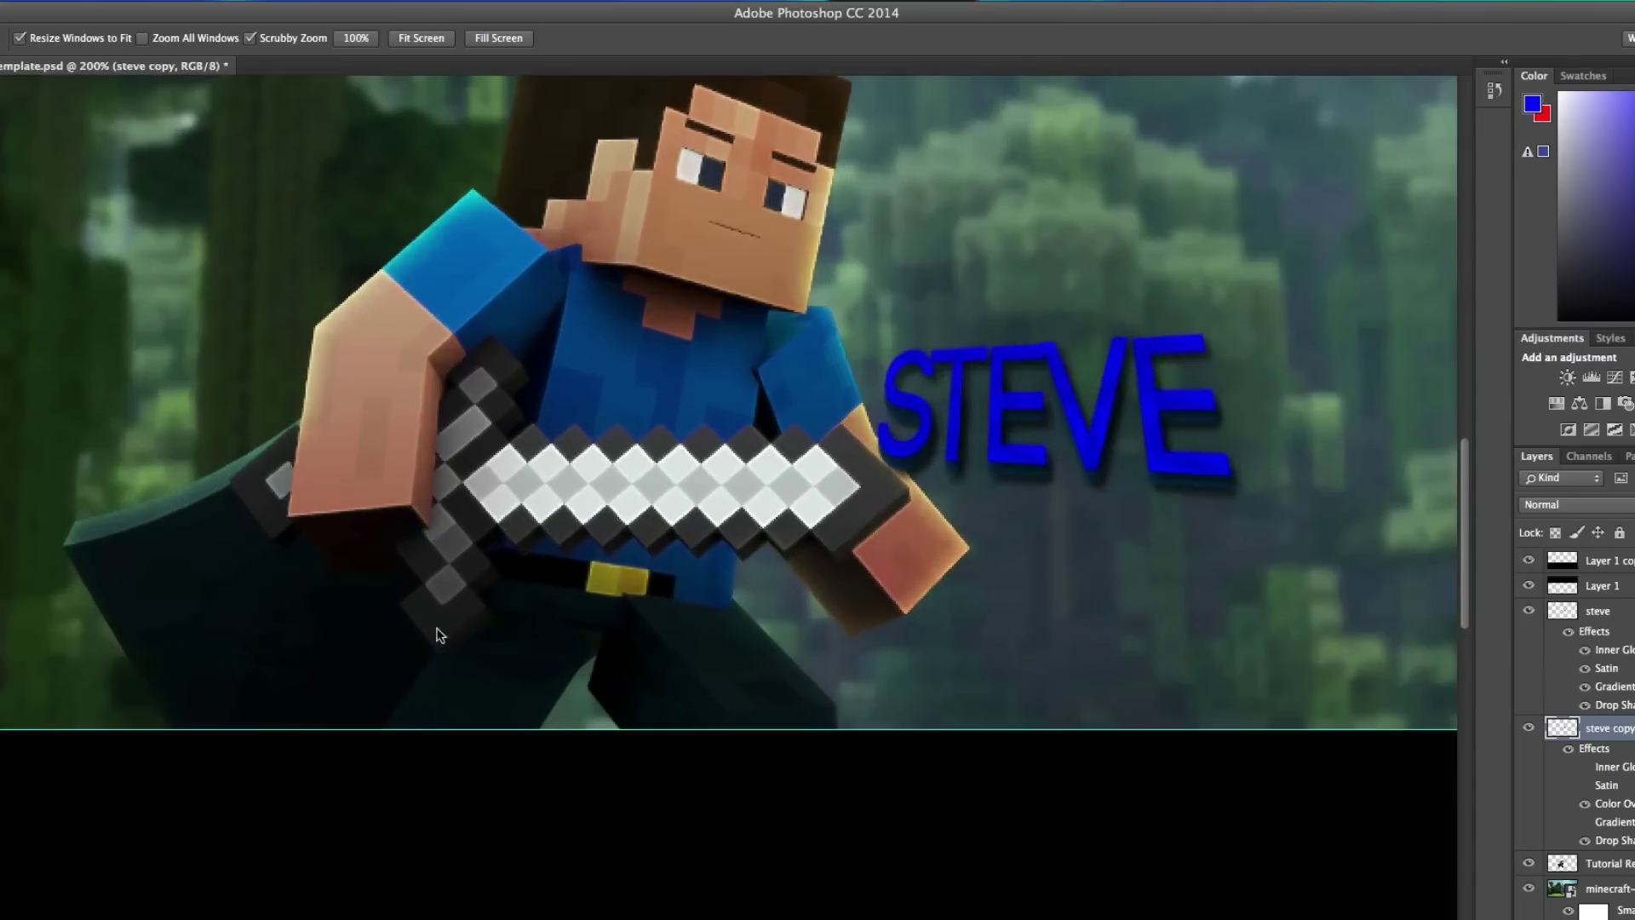
pyautogui.rightClick(436, 634)
pyautogui.click(500, 733)
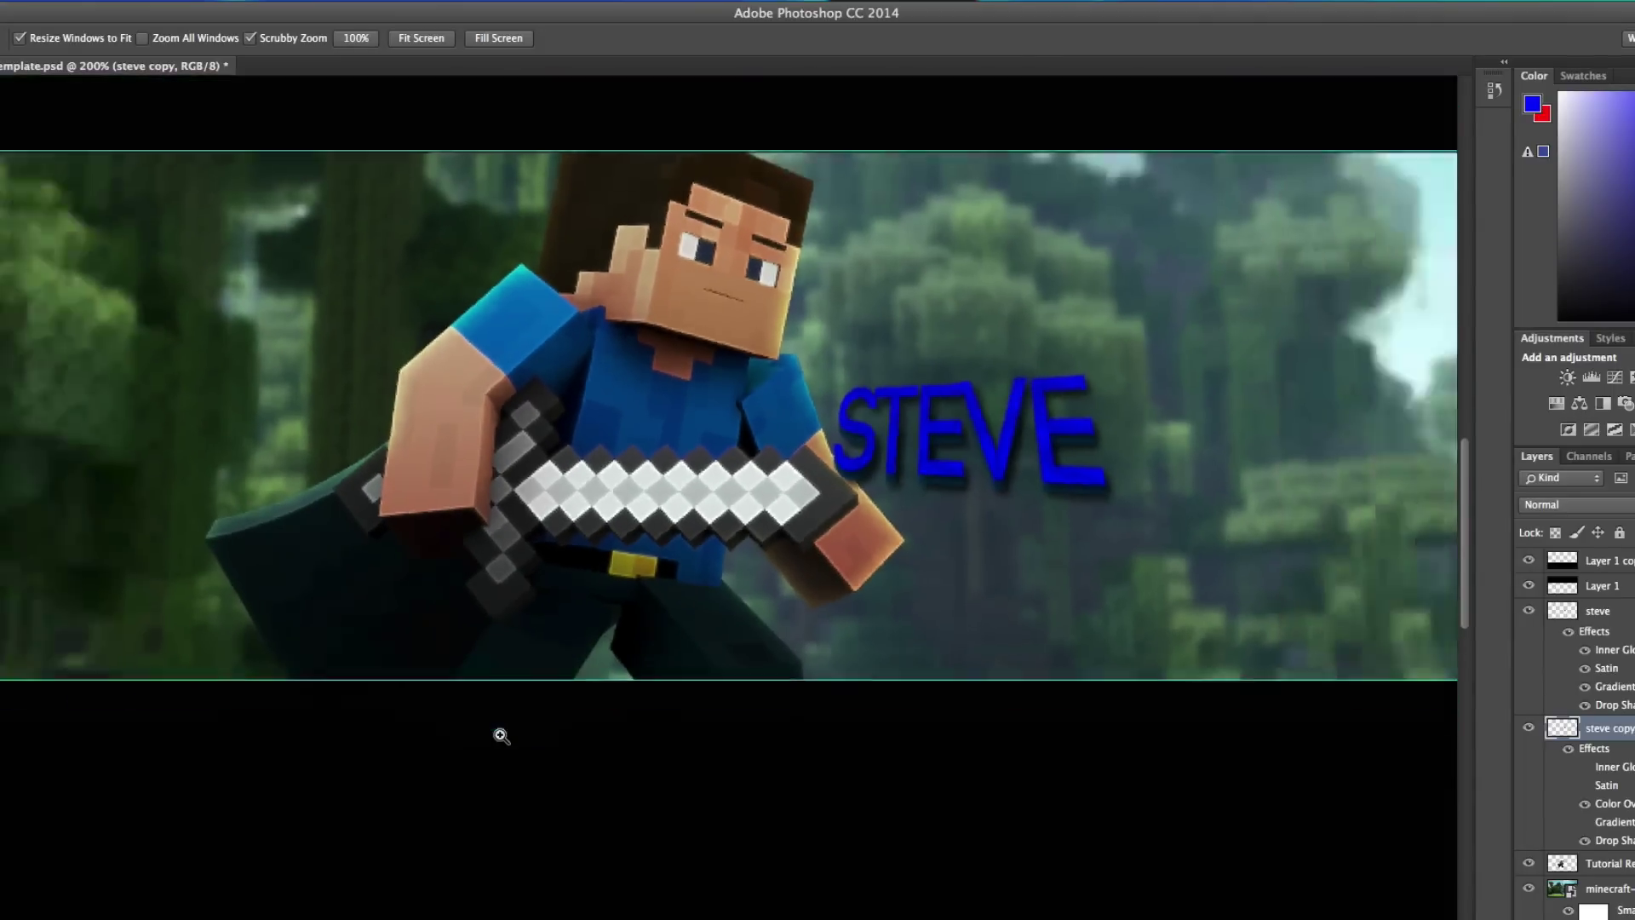
pyautogui.rightClick(620, 615)
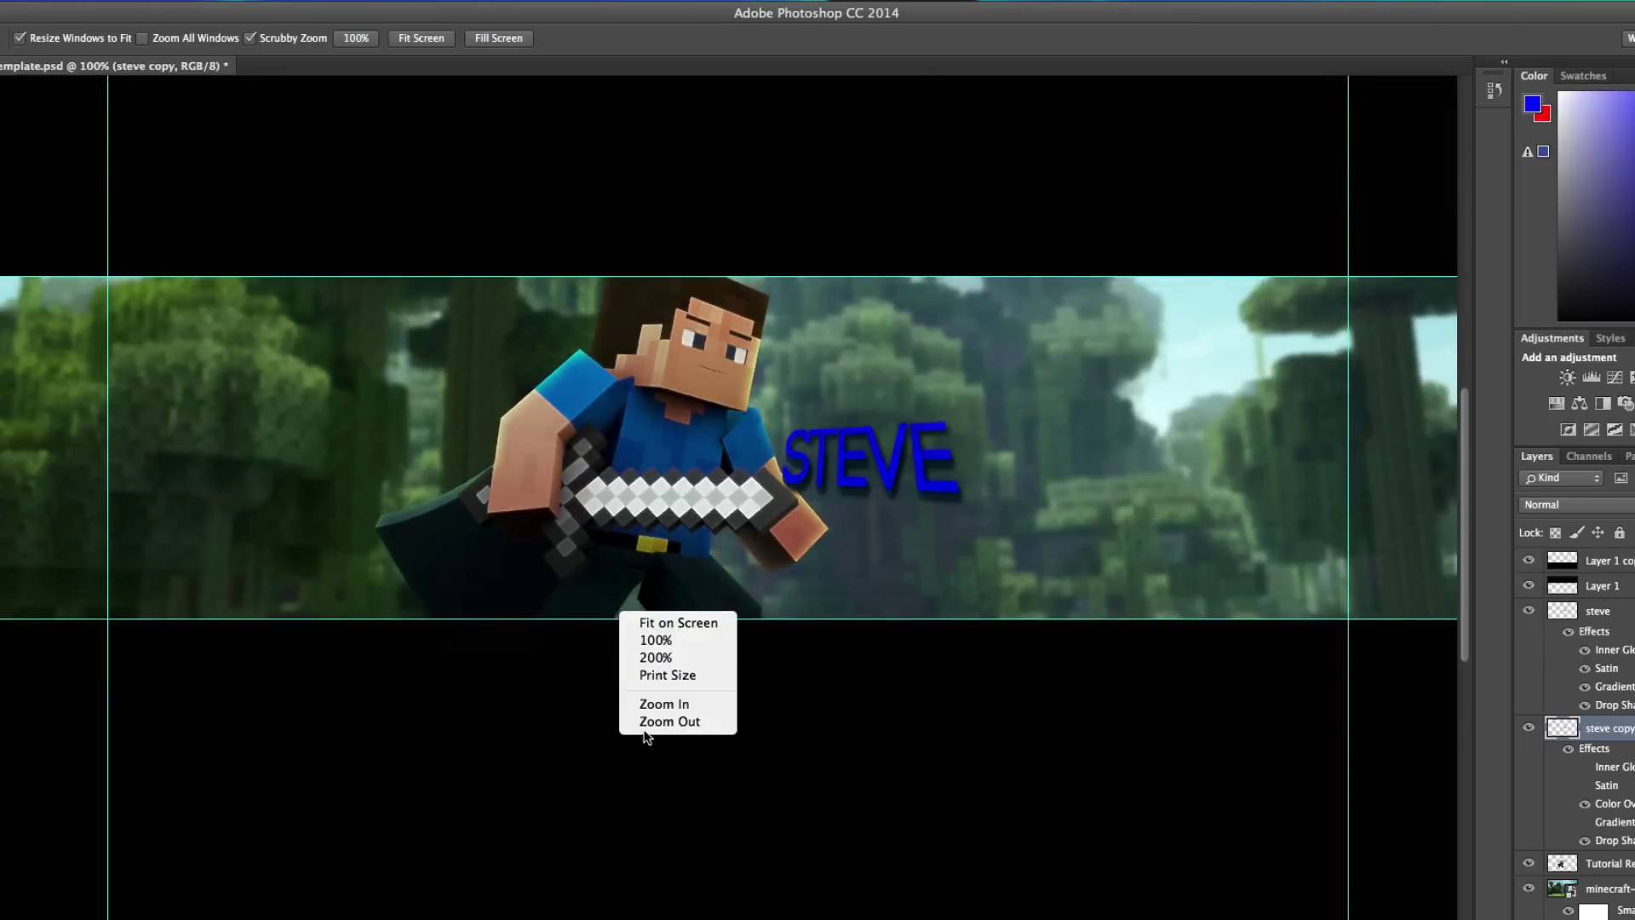
pyautogui.click(651, 726)
# - Open the lighting pack POISEN_LIGHTS.psd from the Important Stuff folder in Photoshop
pyautogui.click(426, 917)
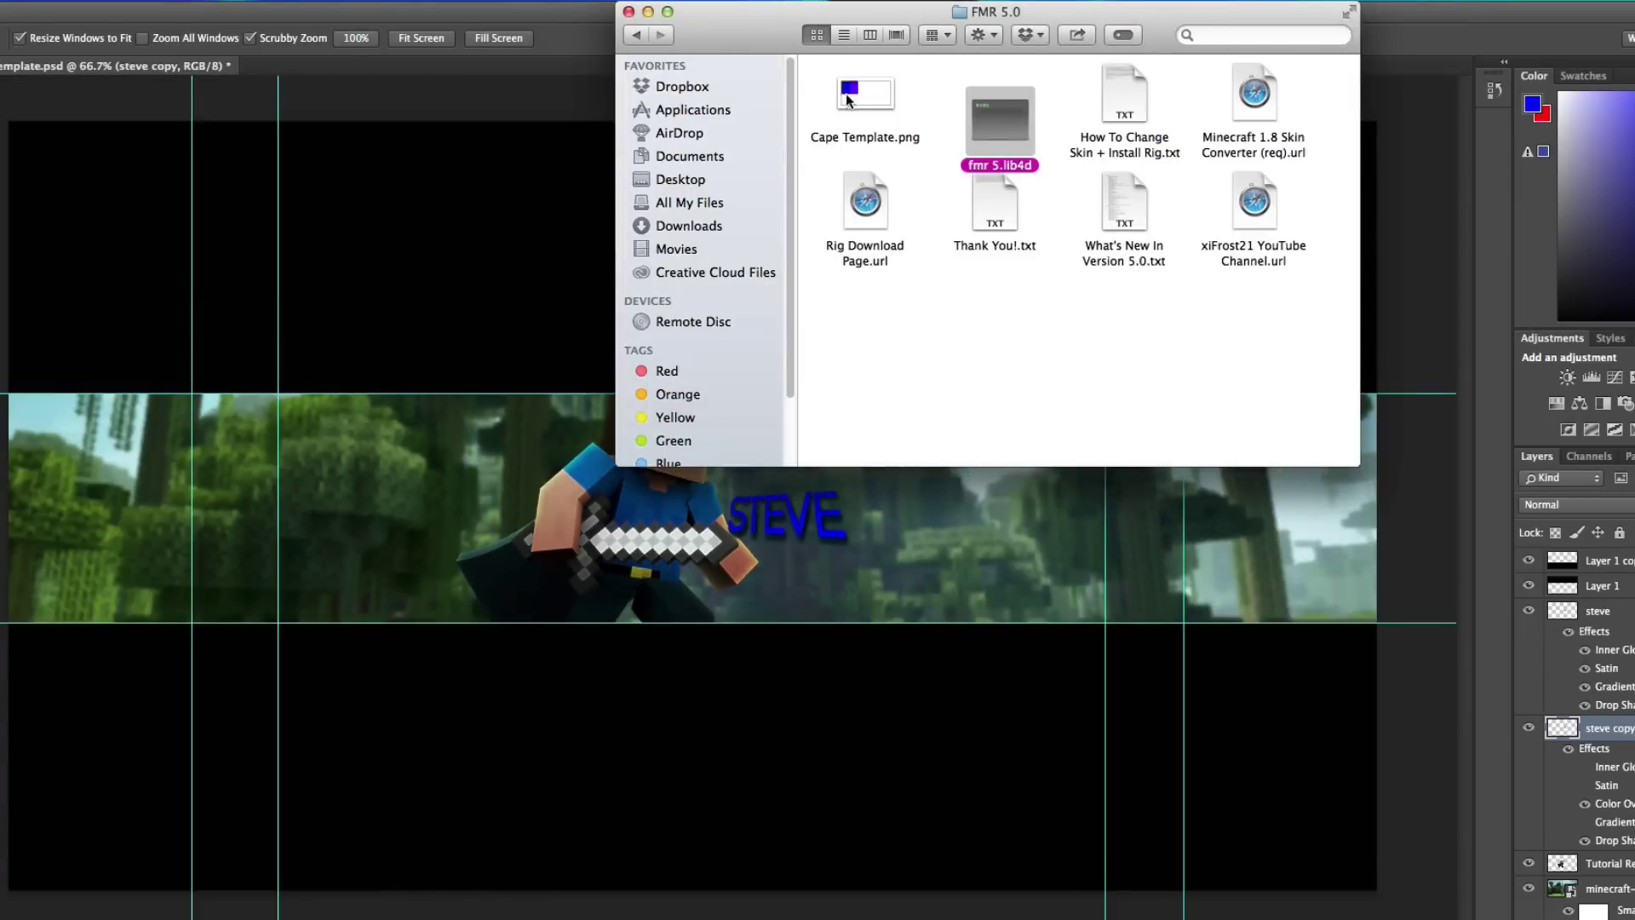
pyautogui.click(637, 34)
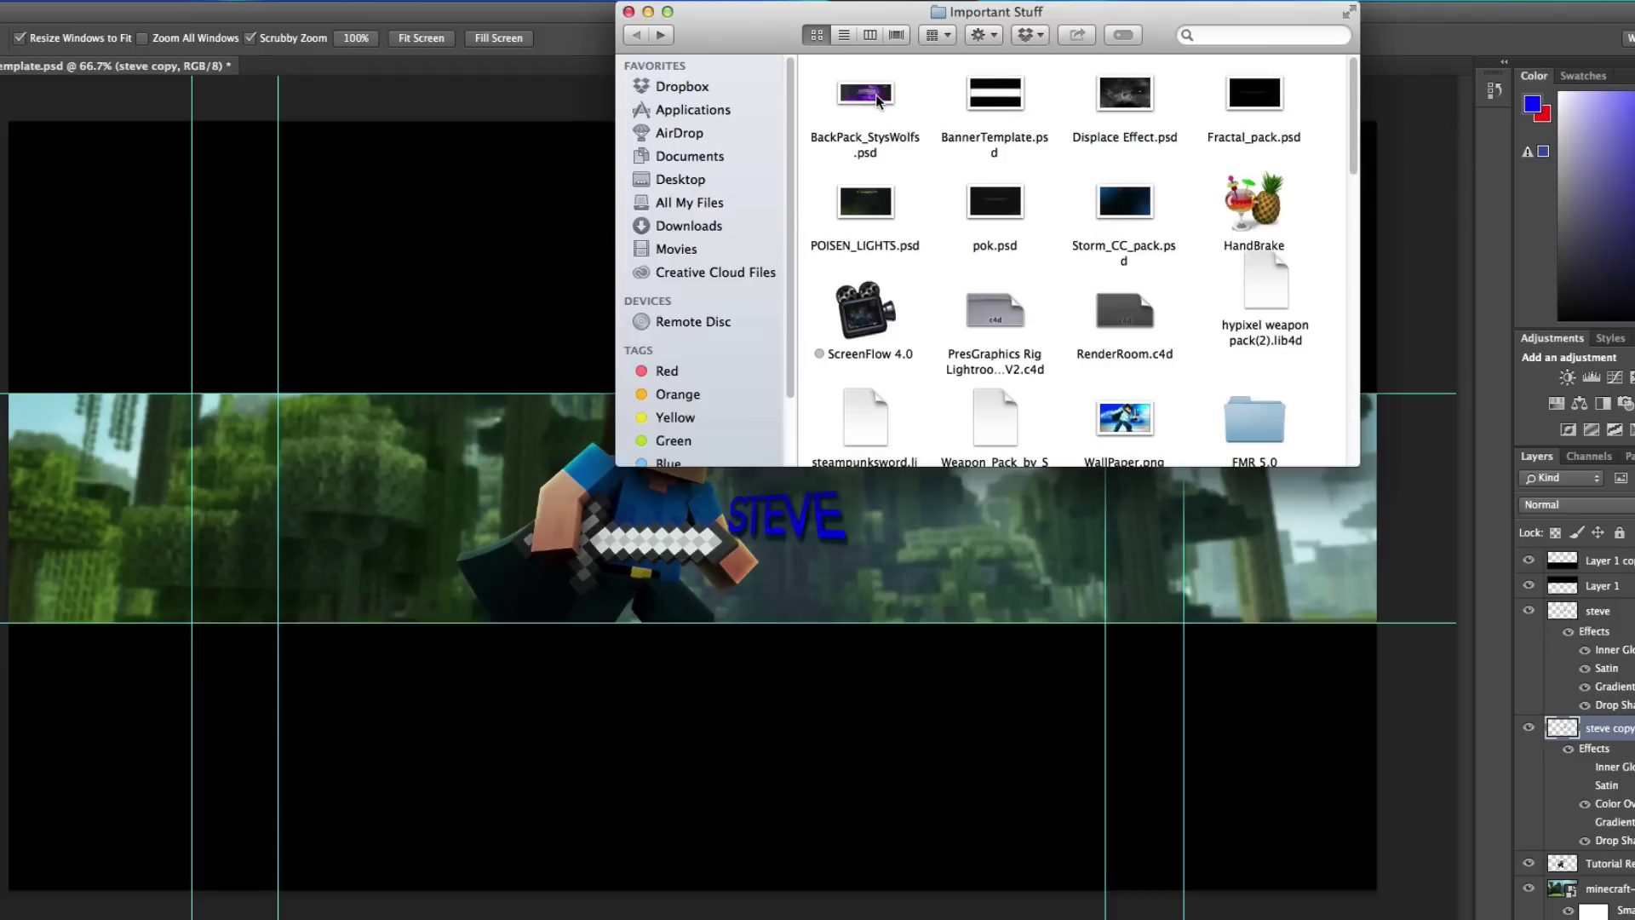
pyautogui.click(880, 209)
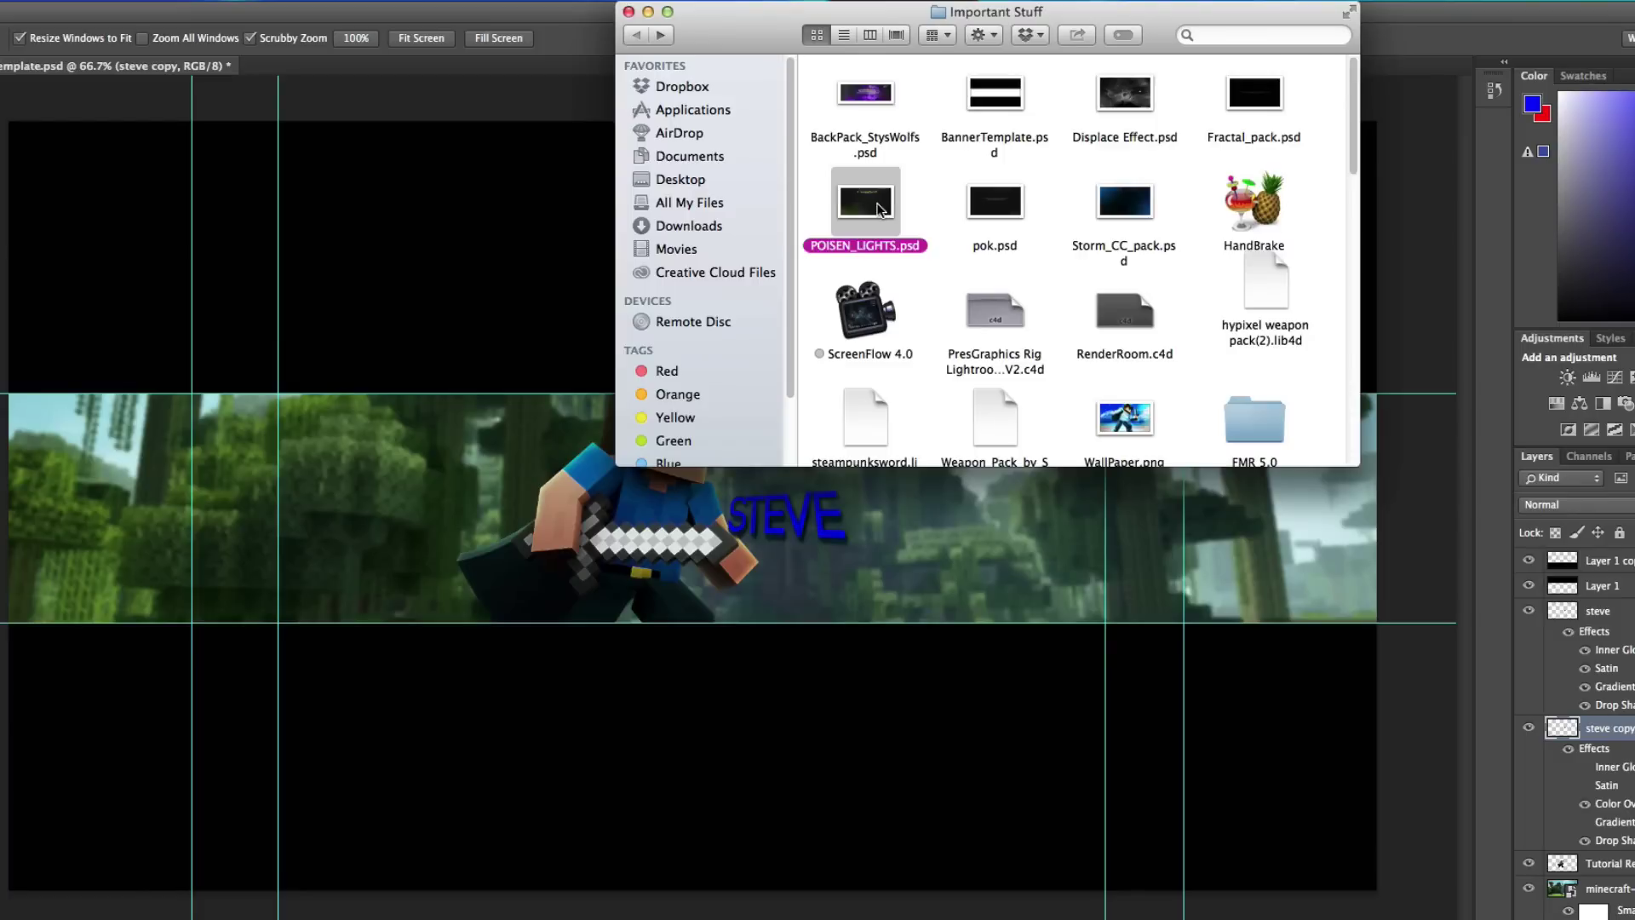
pyautogui.click(511, 2)
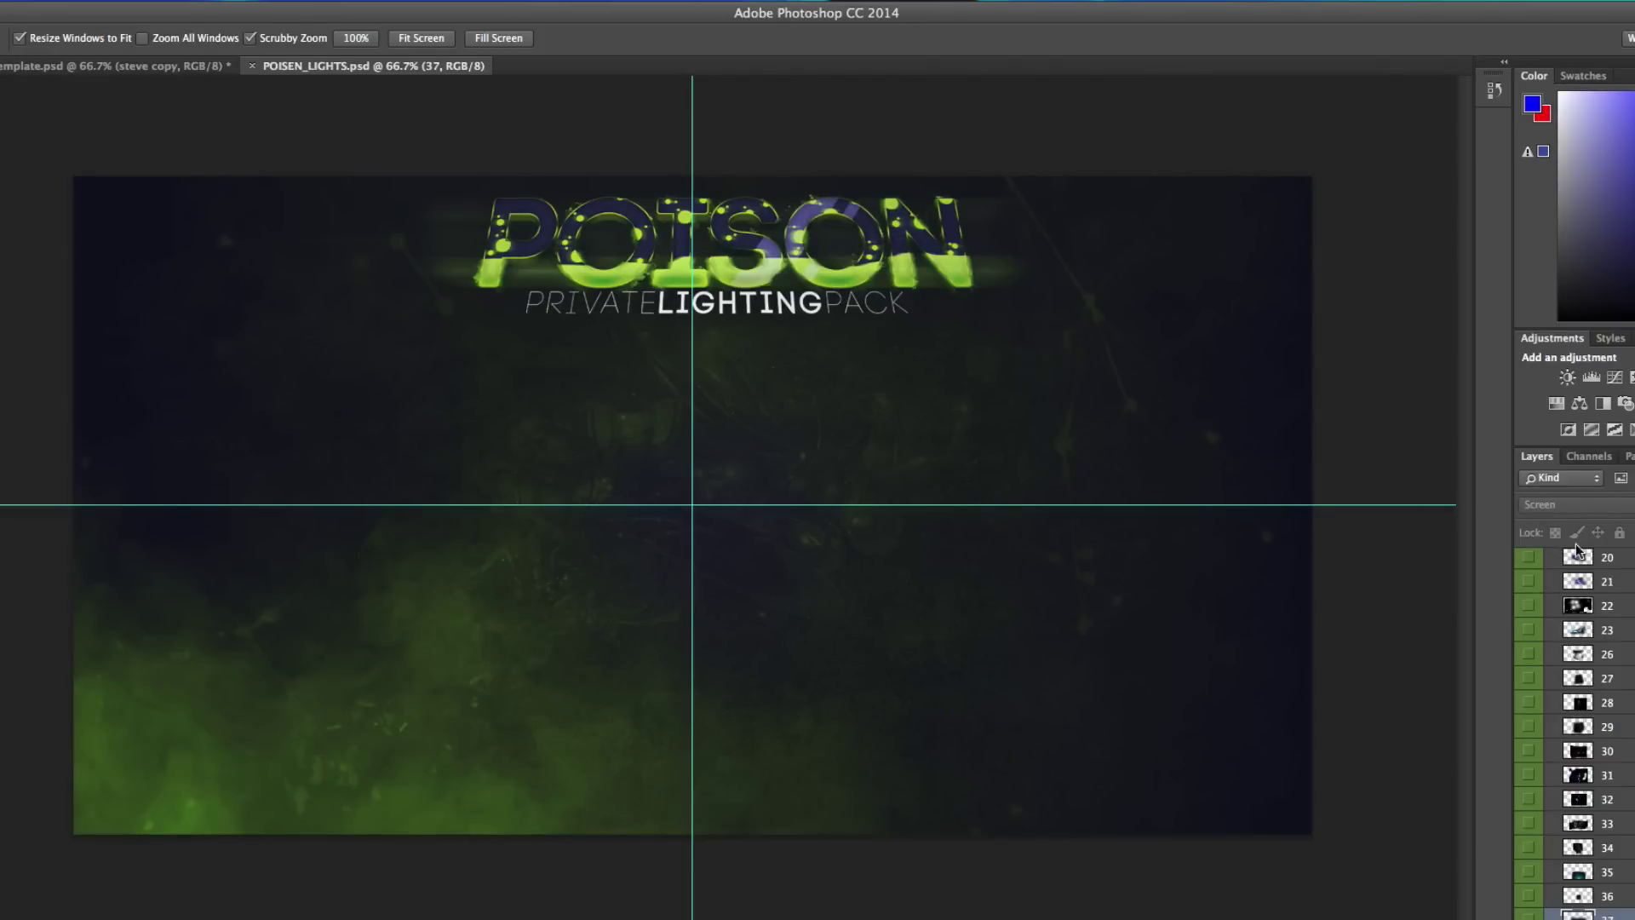
# - Preview light layer 4 in the LIGHTS group, hide it again, and make light layer 1 visible instead
pyautogui.scroll(5, 1601, 724)
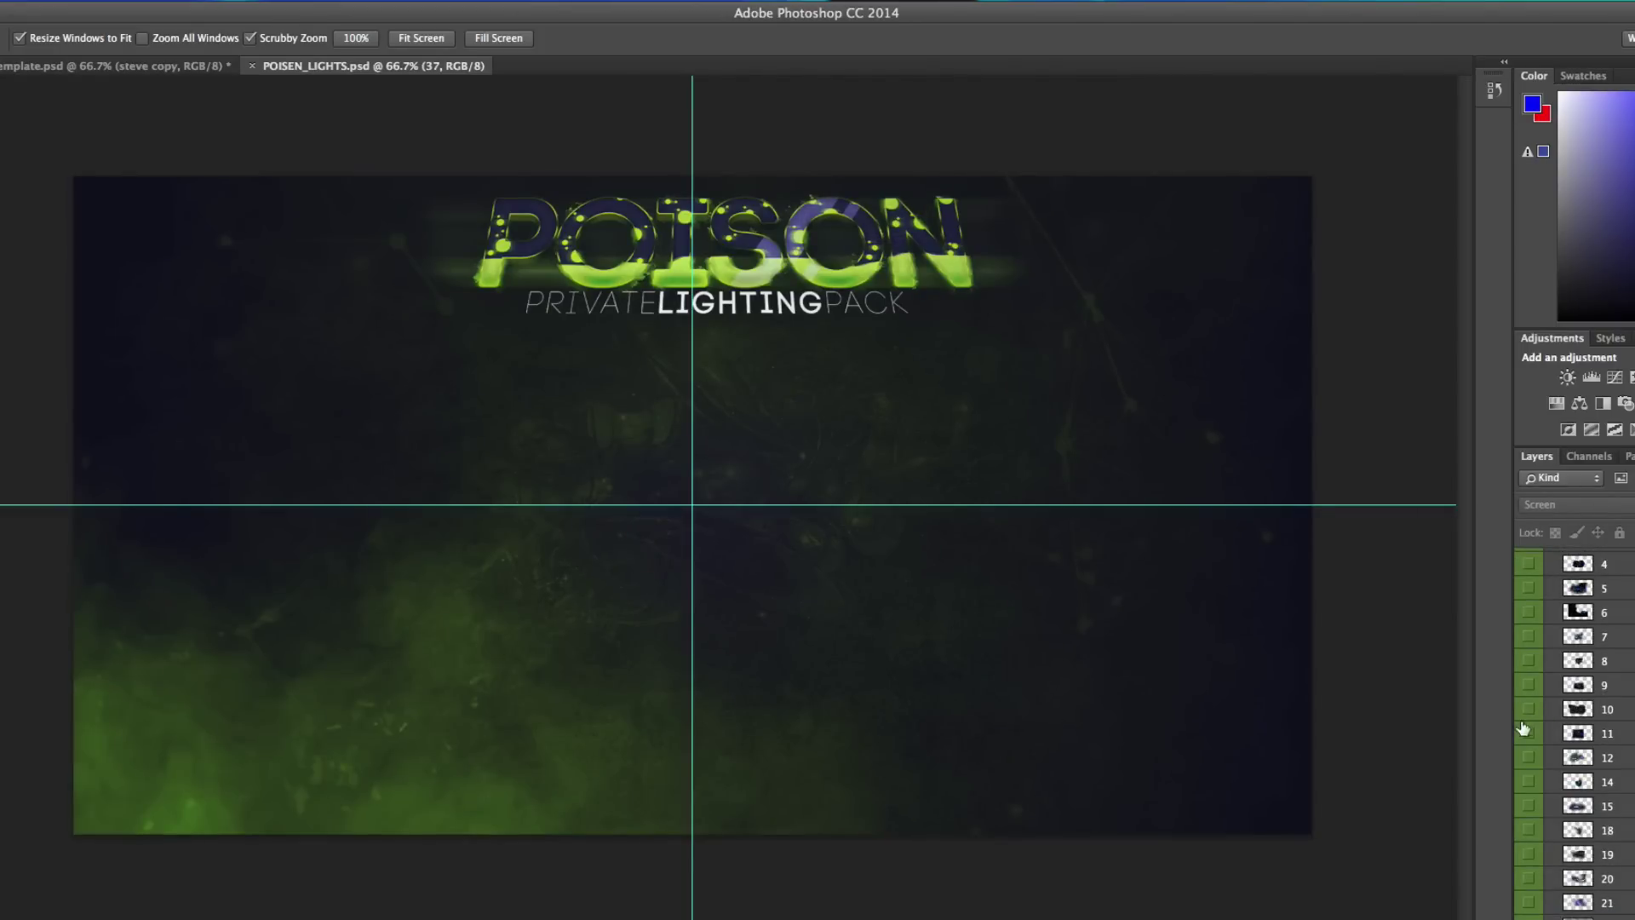
pyautogui.click(1531, 563)
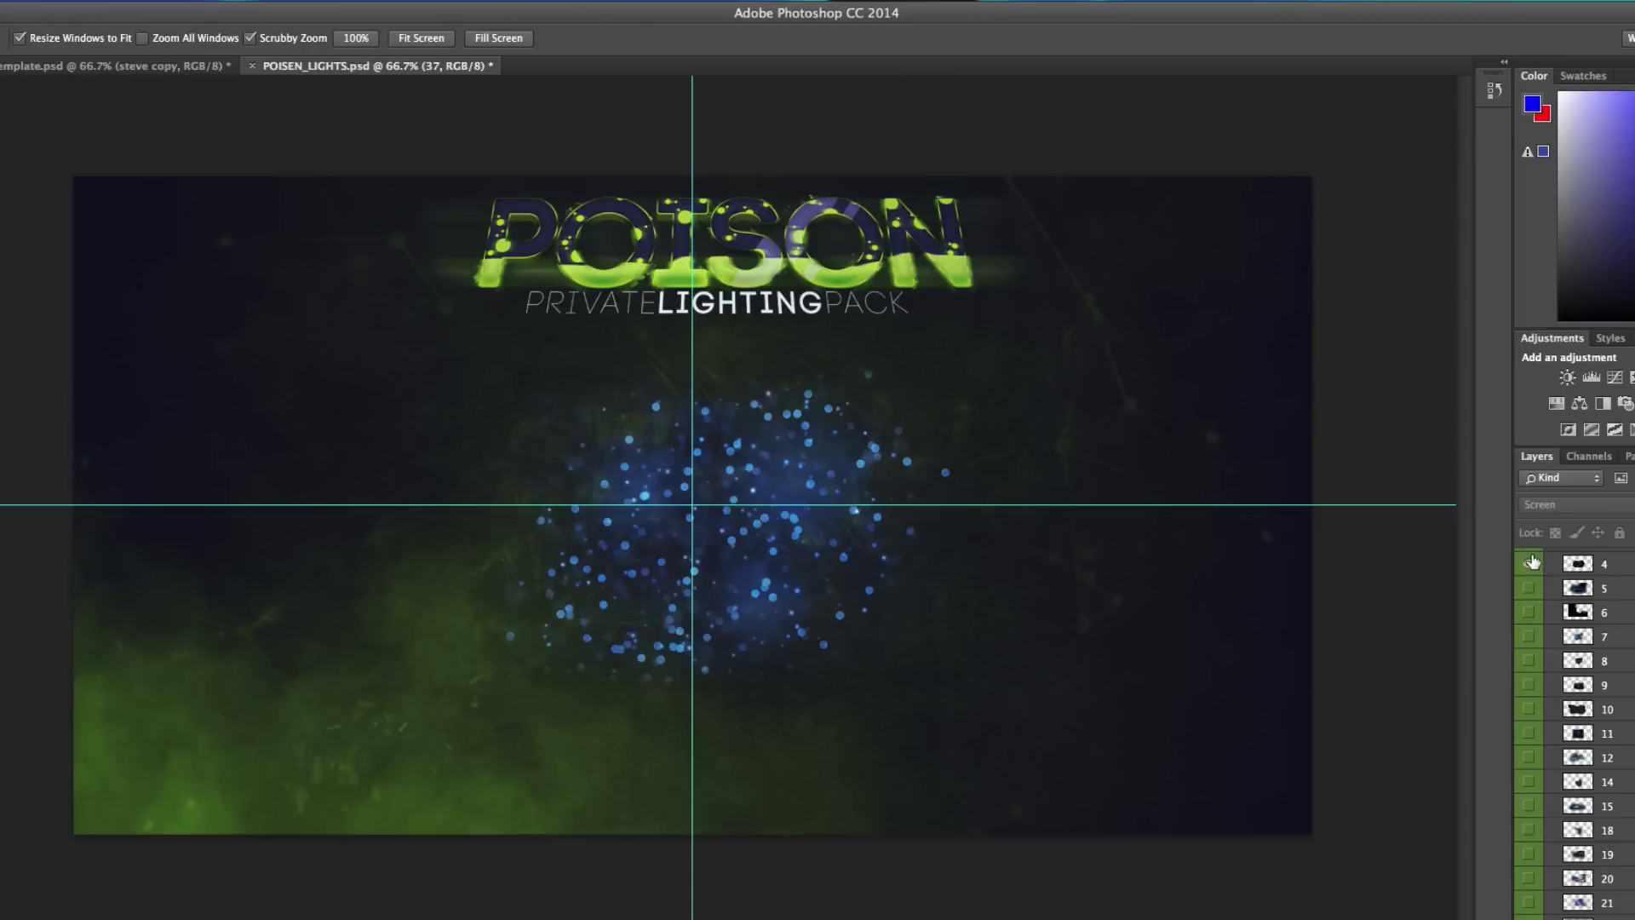
pyautogui.click(1531, 563)
pyautogui.scroll(1, 1529, 575)
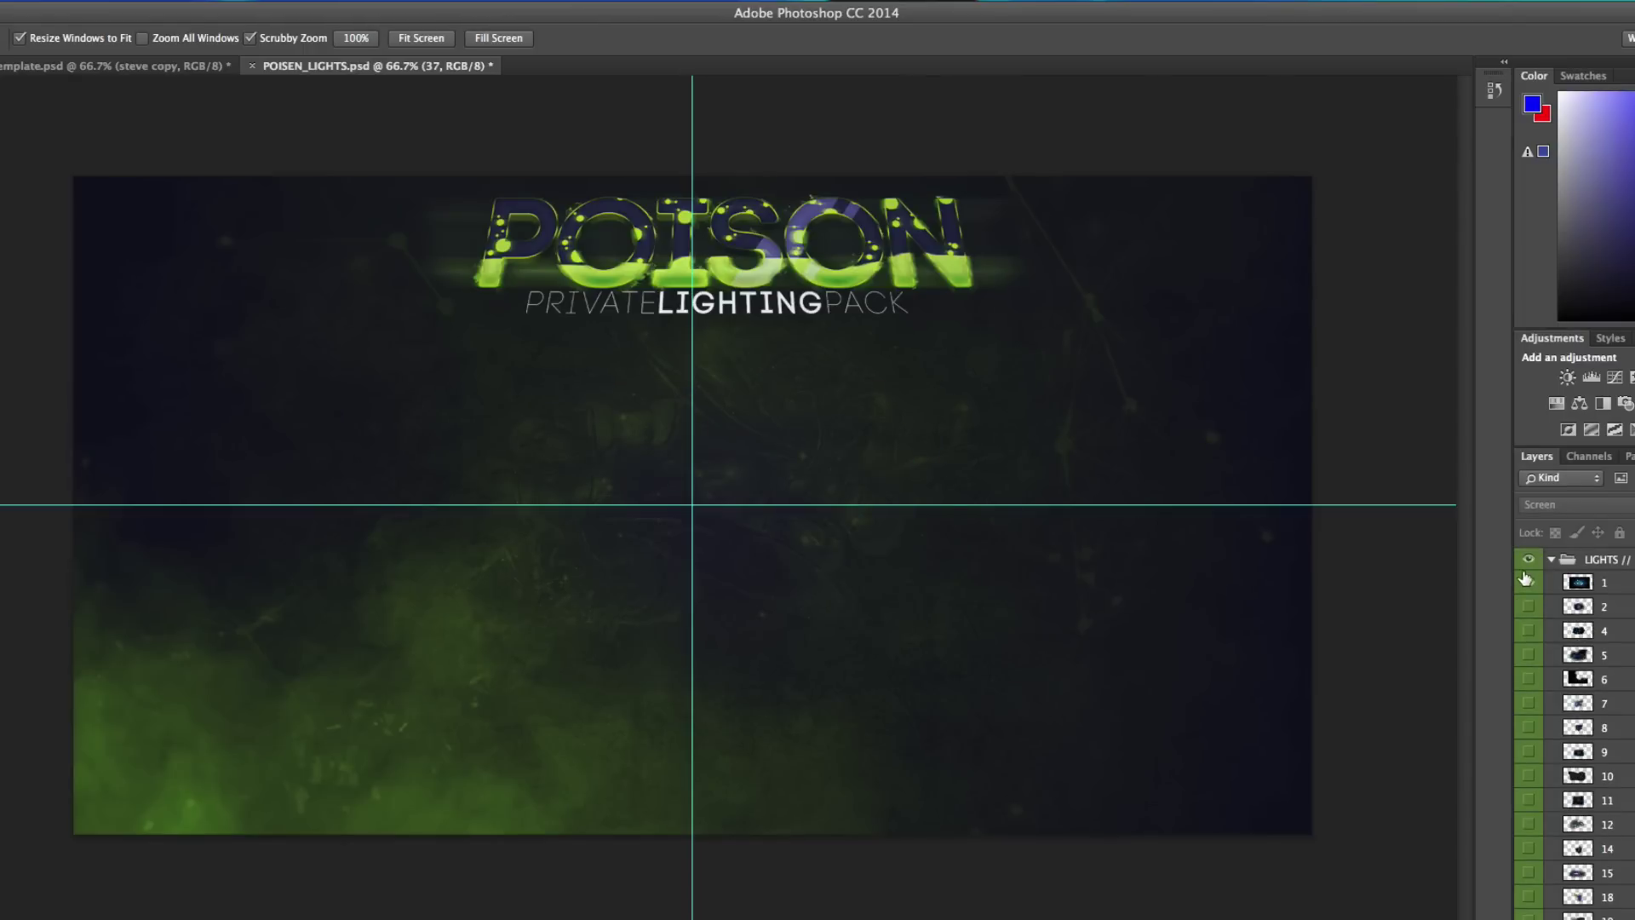
pyautogui.click(1528, 582)
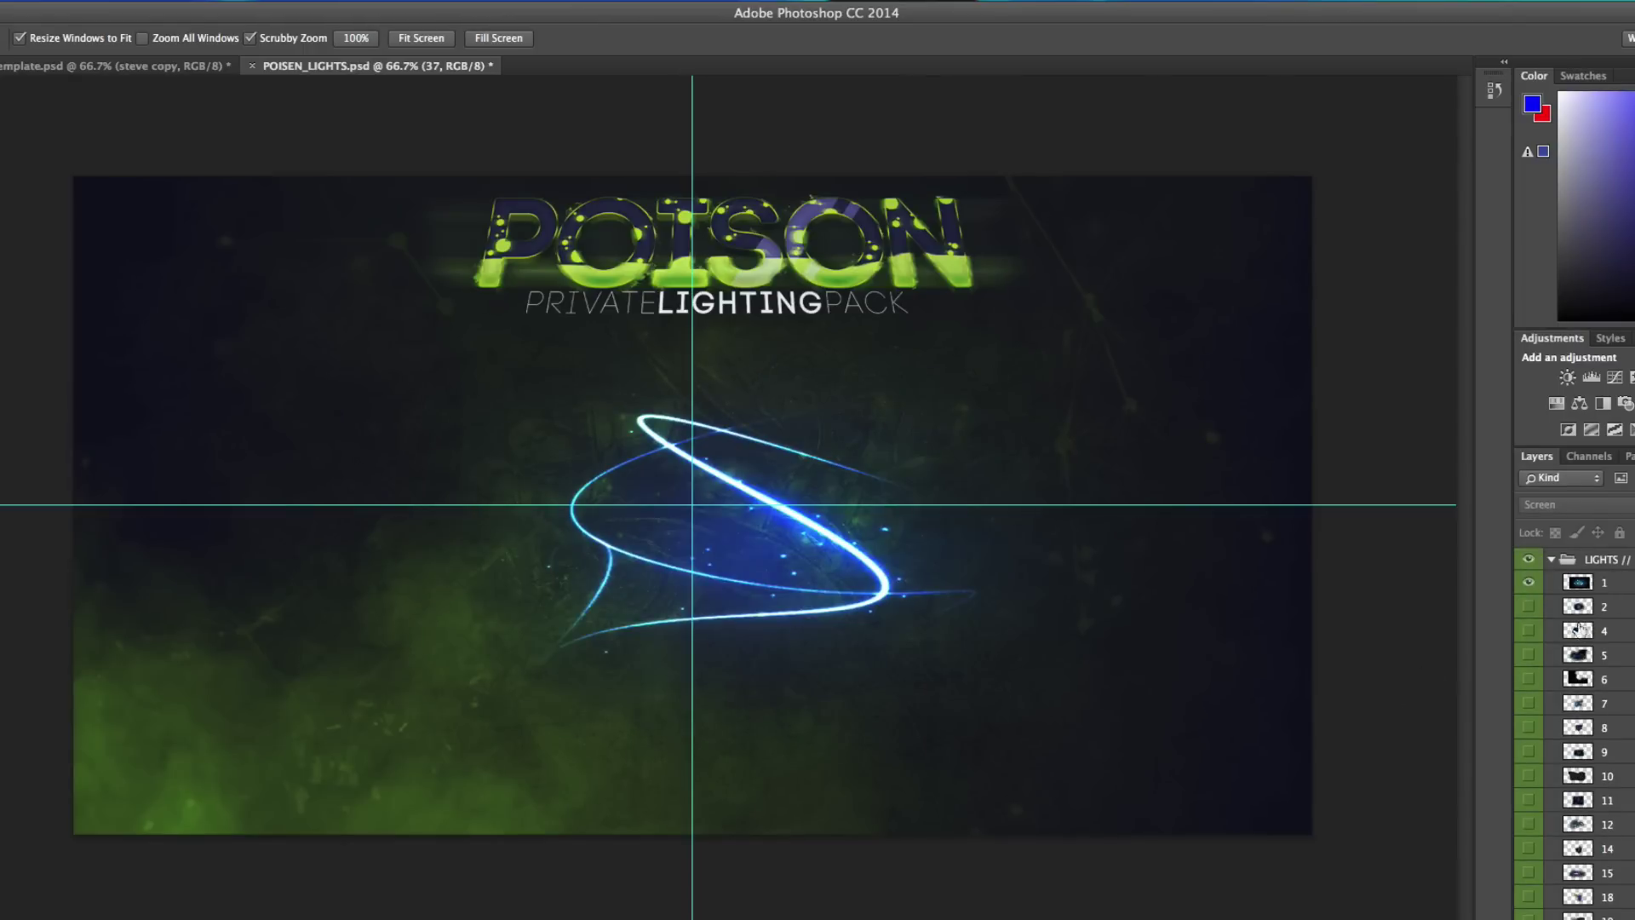
# - Duplicate light layer 1 from the lighting pack into the banner template document
pyautogui.rightClick(1592, 582)
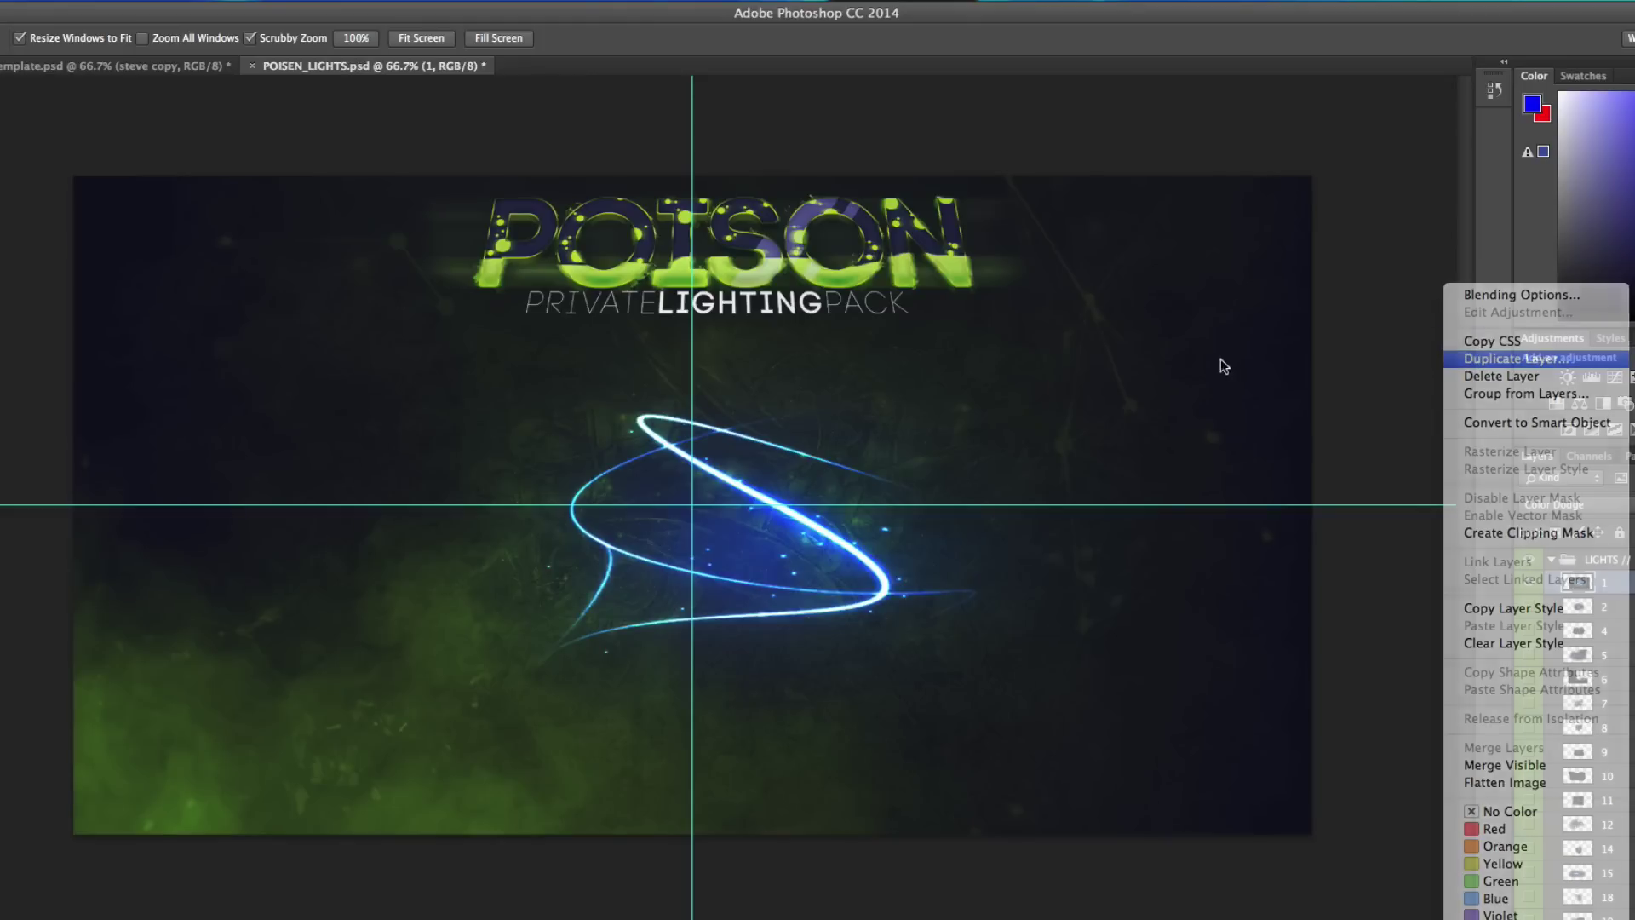
pyautogui.press('Return')
pyautogui.click(1175, 405)
pyautogui.click(1167, 380)
pyautogui.click(1328, 326)
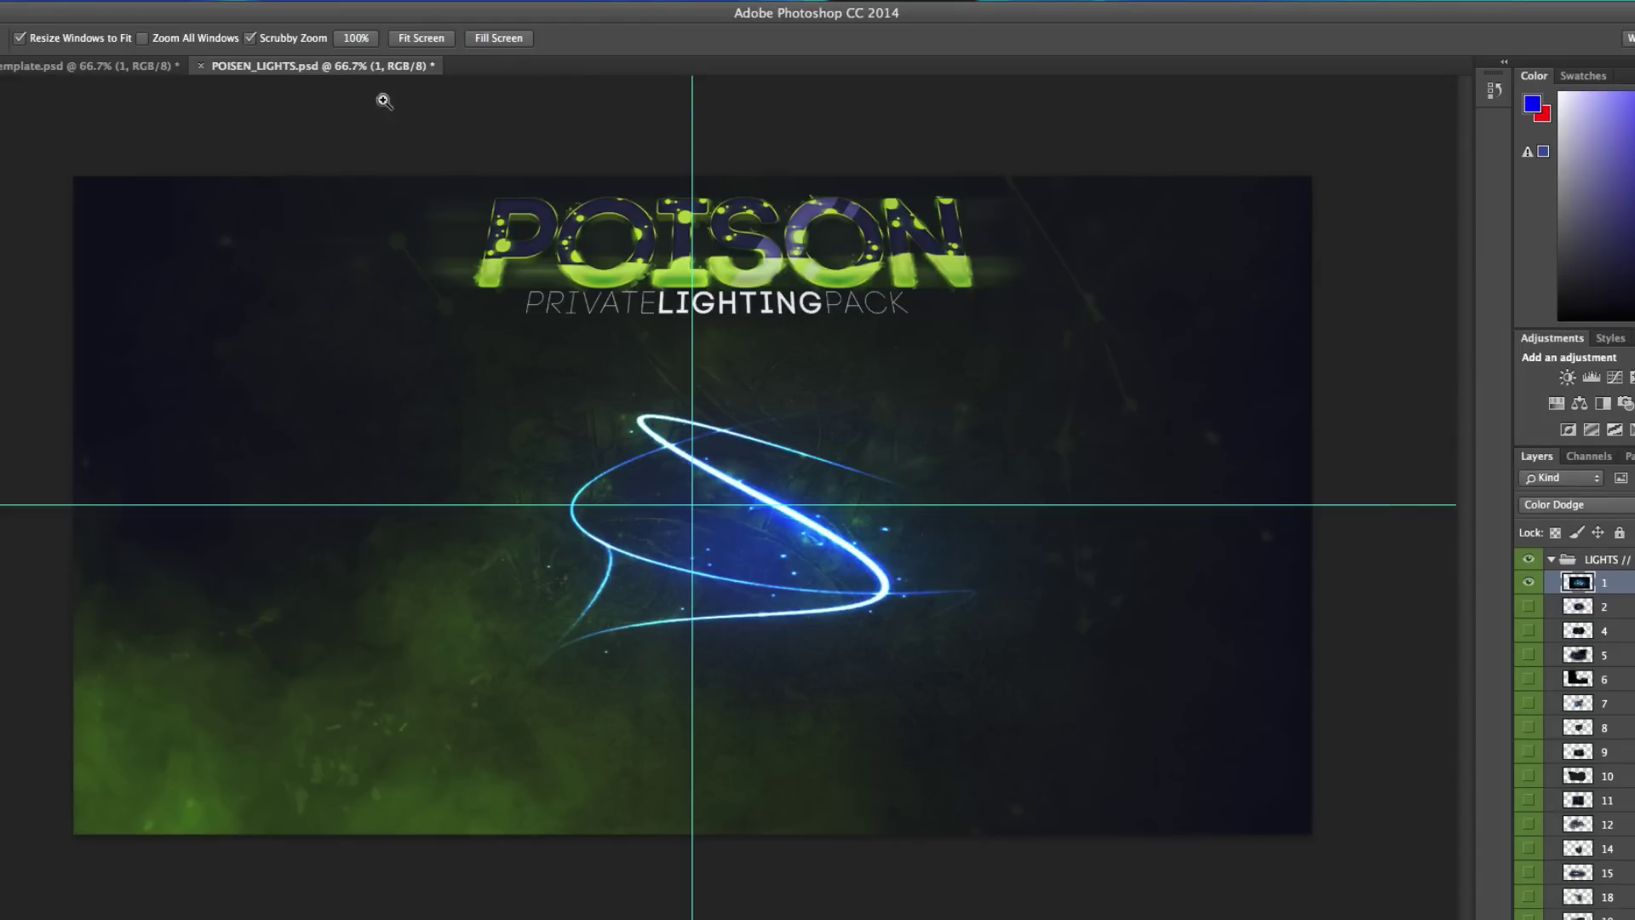
# - Return to the banner document and move the light streaks down over the character's sword and waist
pyautogui.click(119, 66)
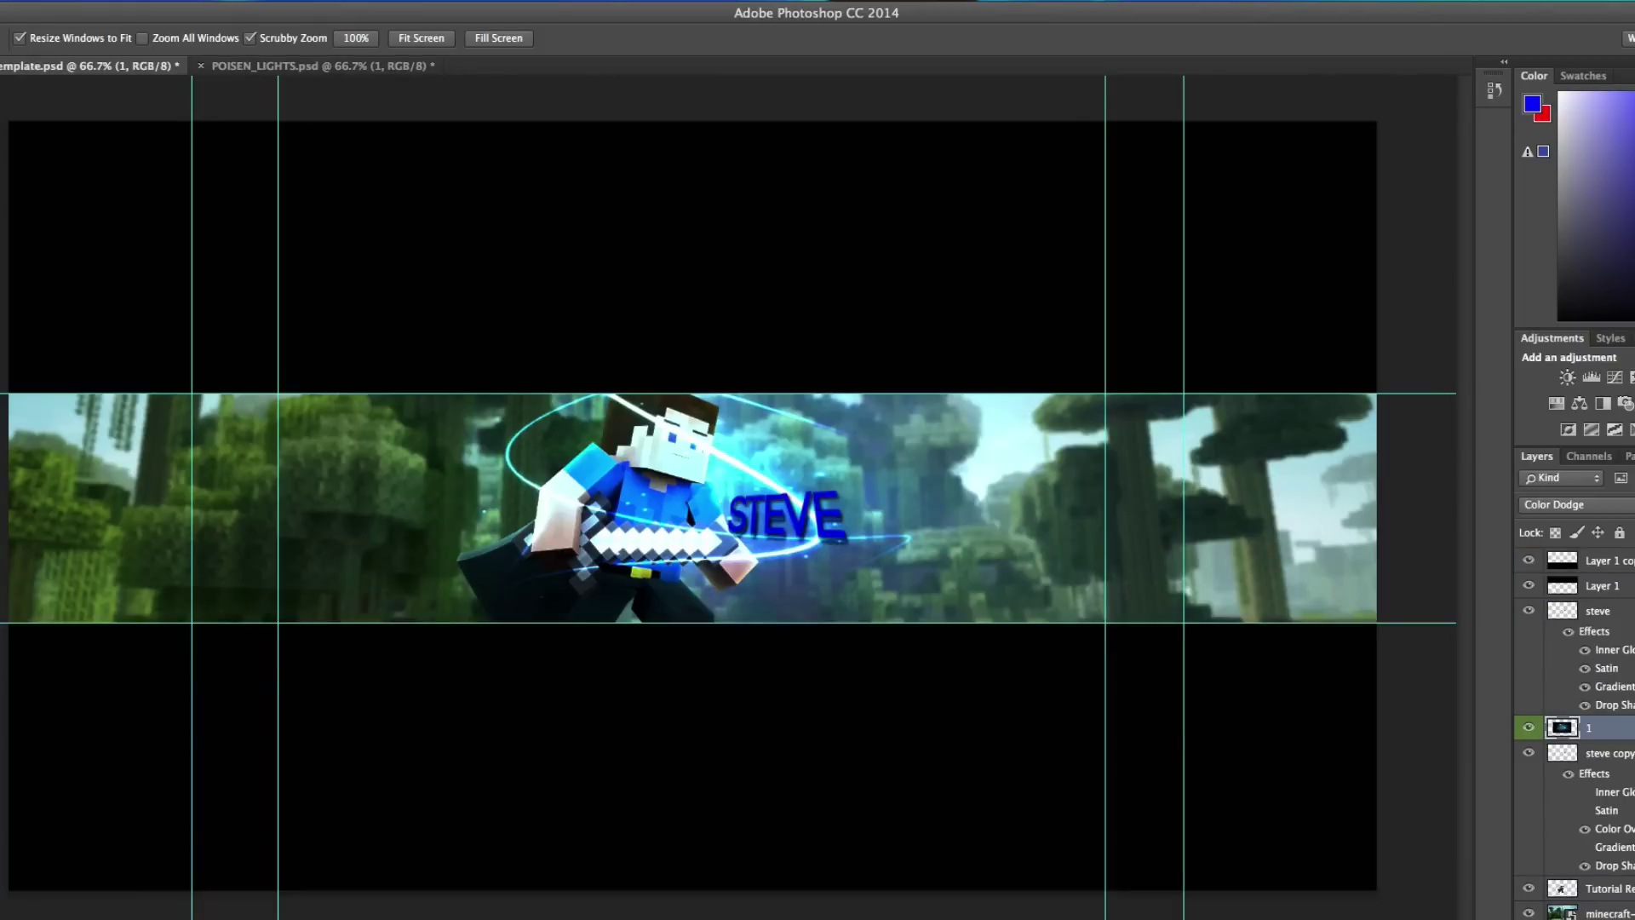
pyautogui.press('v')
pyautogui.moveTo(750, 517); pyautogui.dragTo(669, 586)
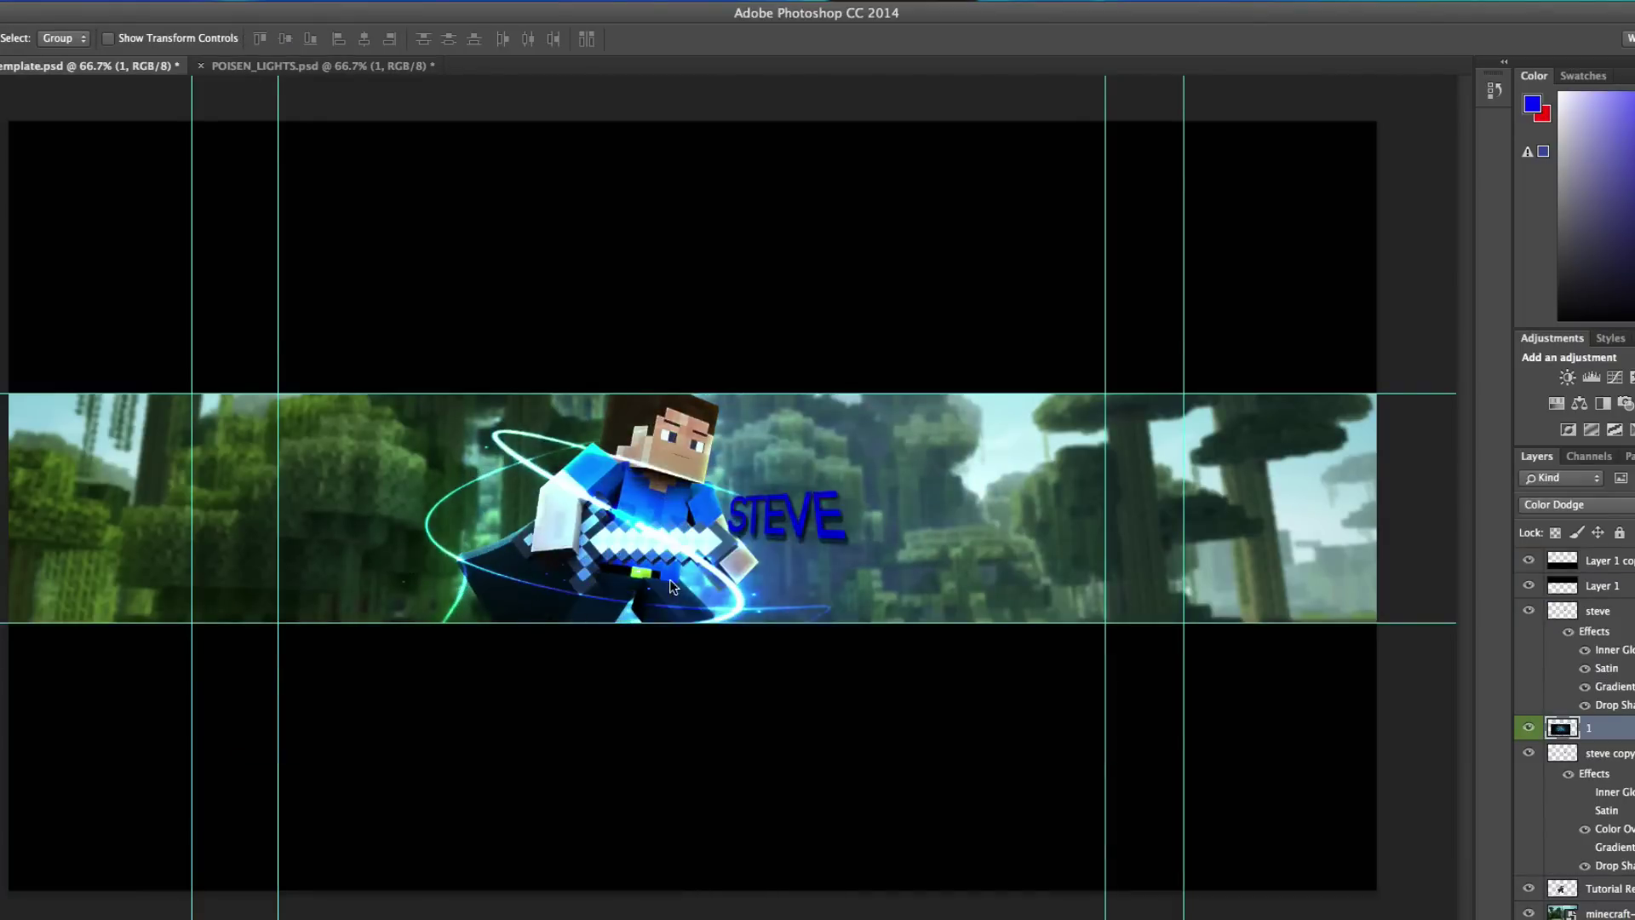
# - Transform the light streaks around the sword to 23.88% width and 90.82° rotation, and move their layer above the steve text layer
pyautogui.press('super+t')
pyautogui.moveTo(652, 275); pyautogui.dragTo(1210, 562)
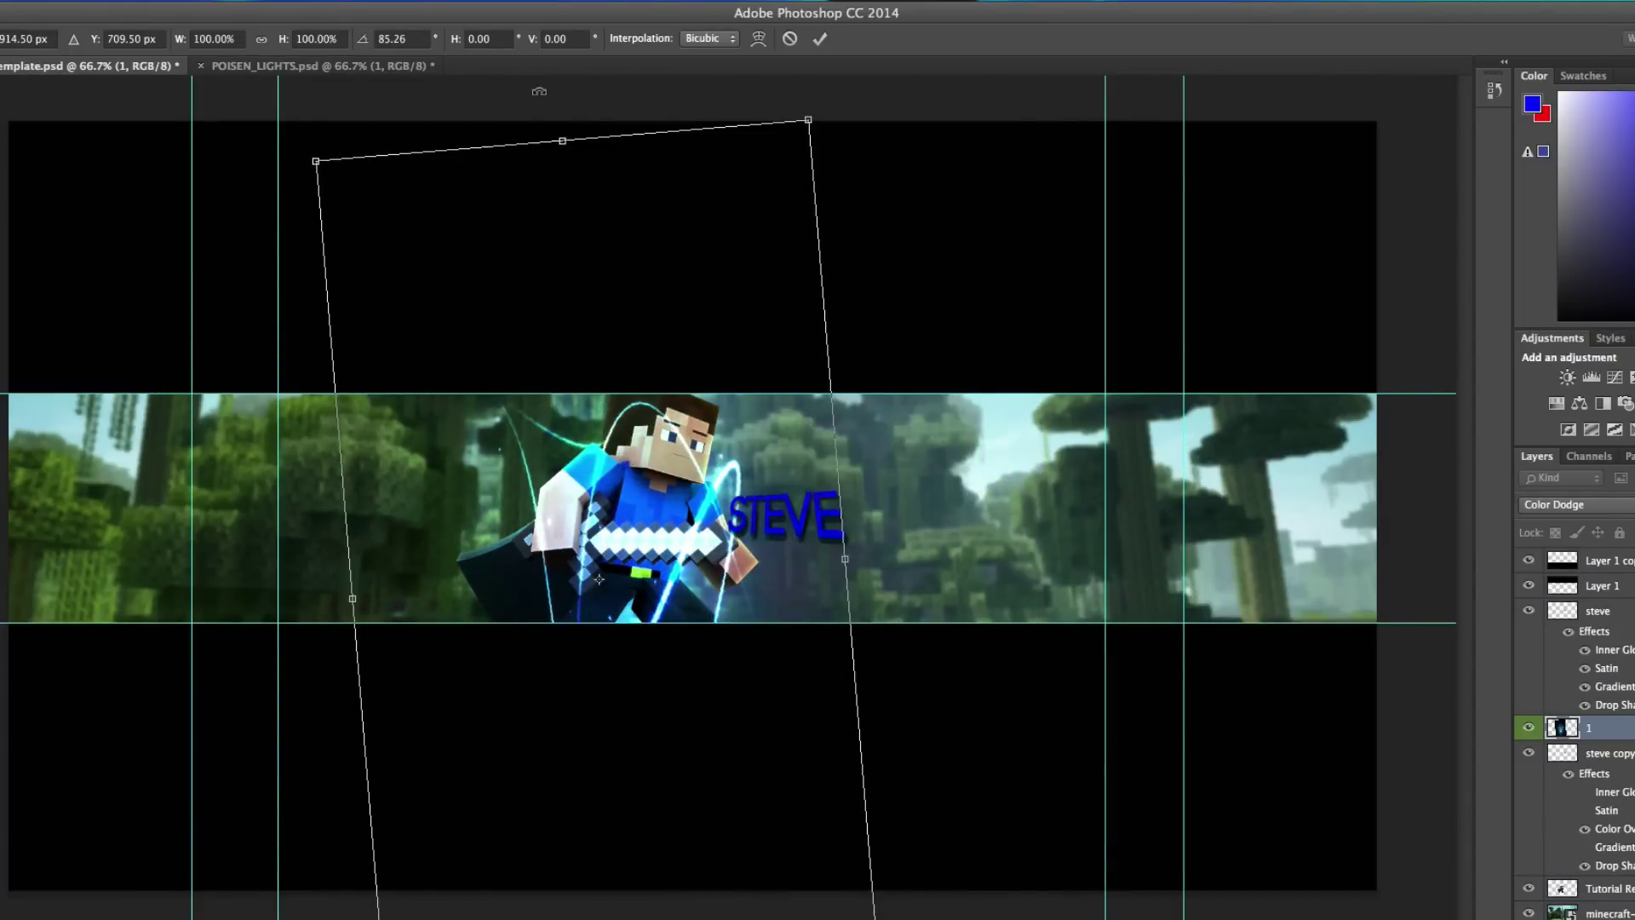
pyautogui.moveTo(562, 136); pyautogui.dragTo(645, 799)
pyautogui.moveTo(718, 839); pyautogui.dragTo(697, 484)
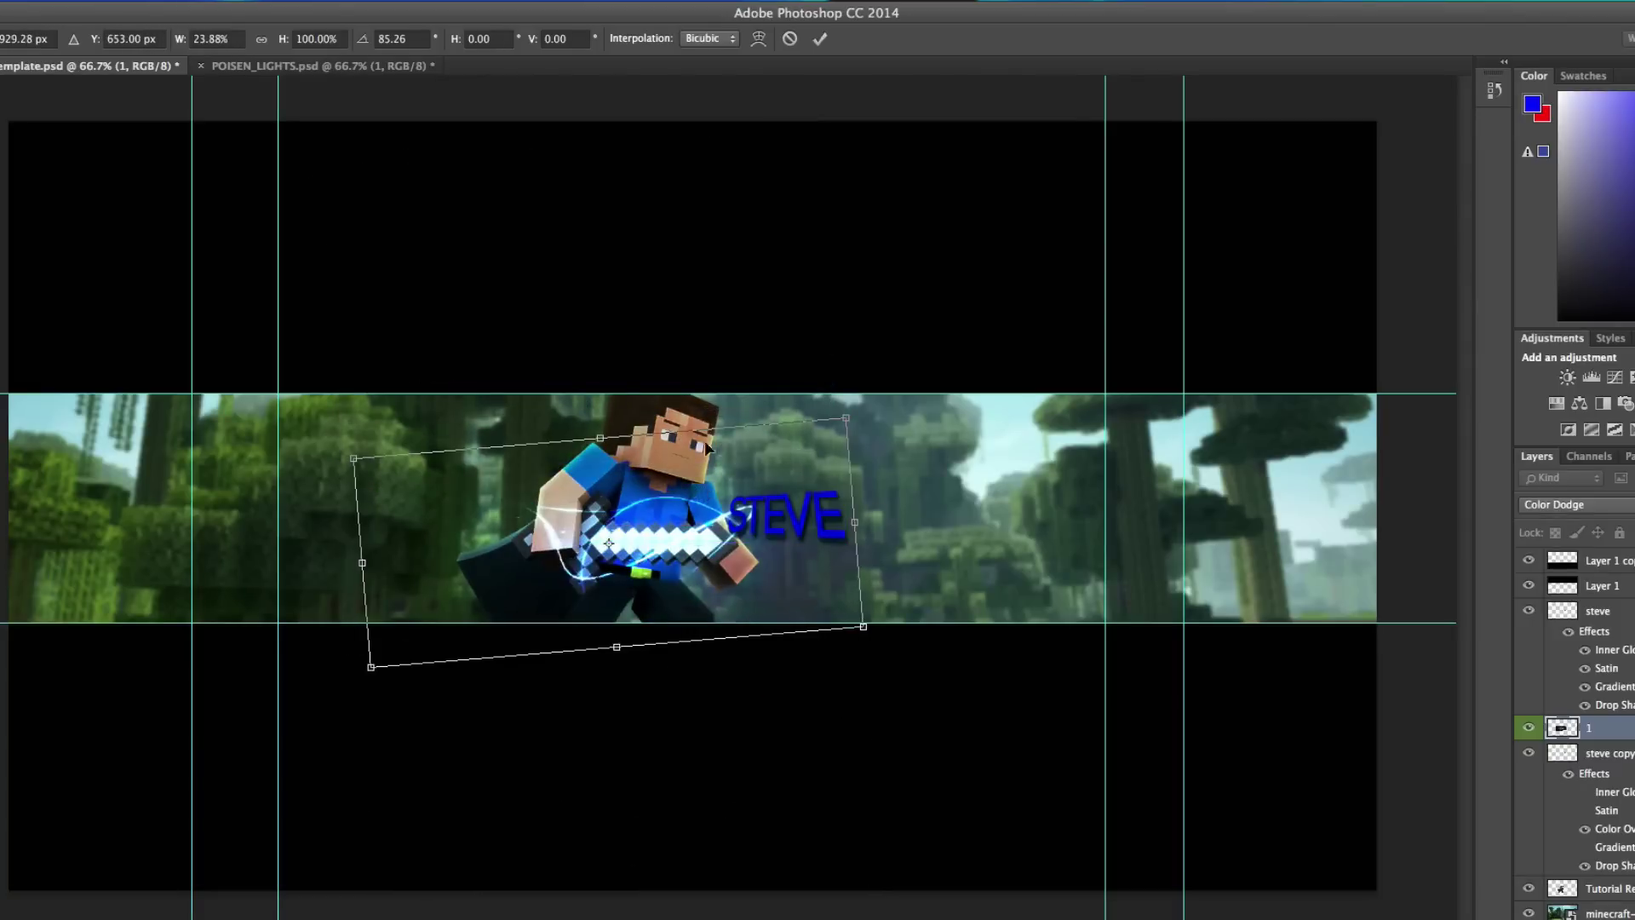
pyautogui.moveTo(713, 409); pyautogui.dragTo(731, 412)
pyautogui.moveTo(738, 496); pyautogui.dragTo(748, 496)
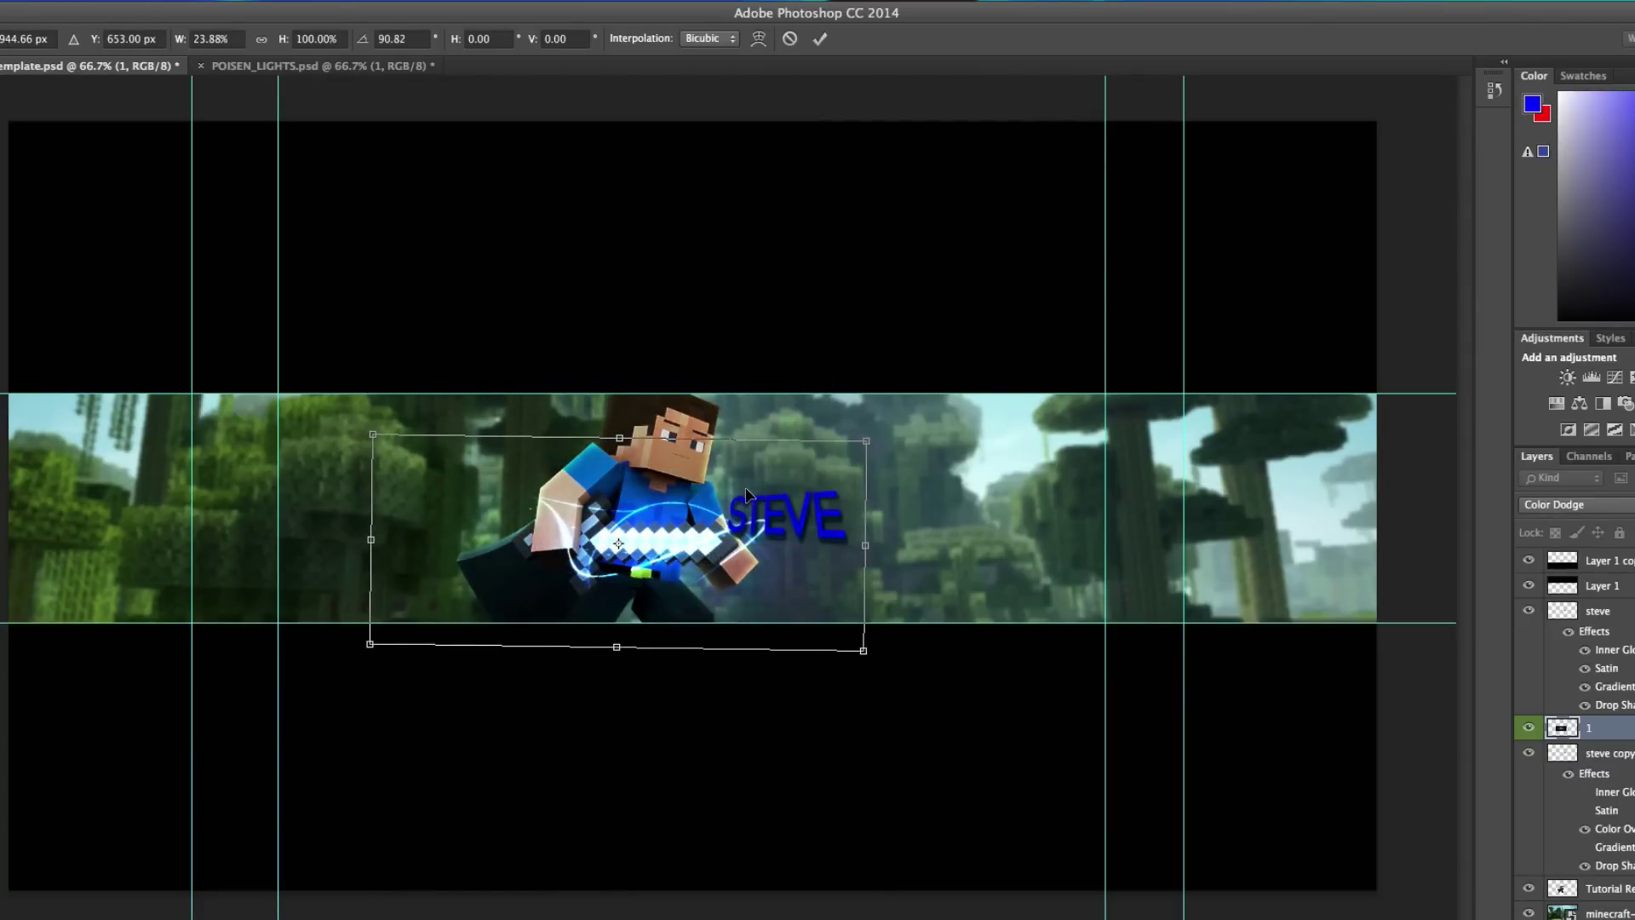
pyautogui.press('Return')
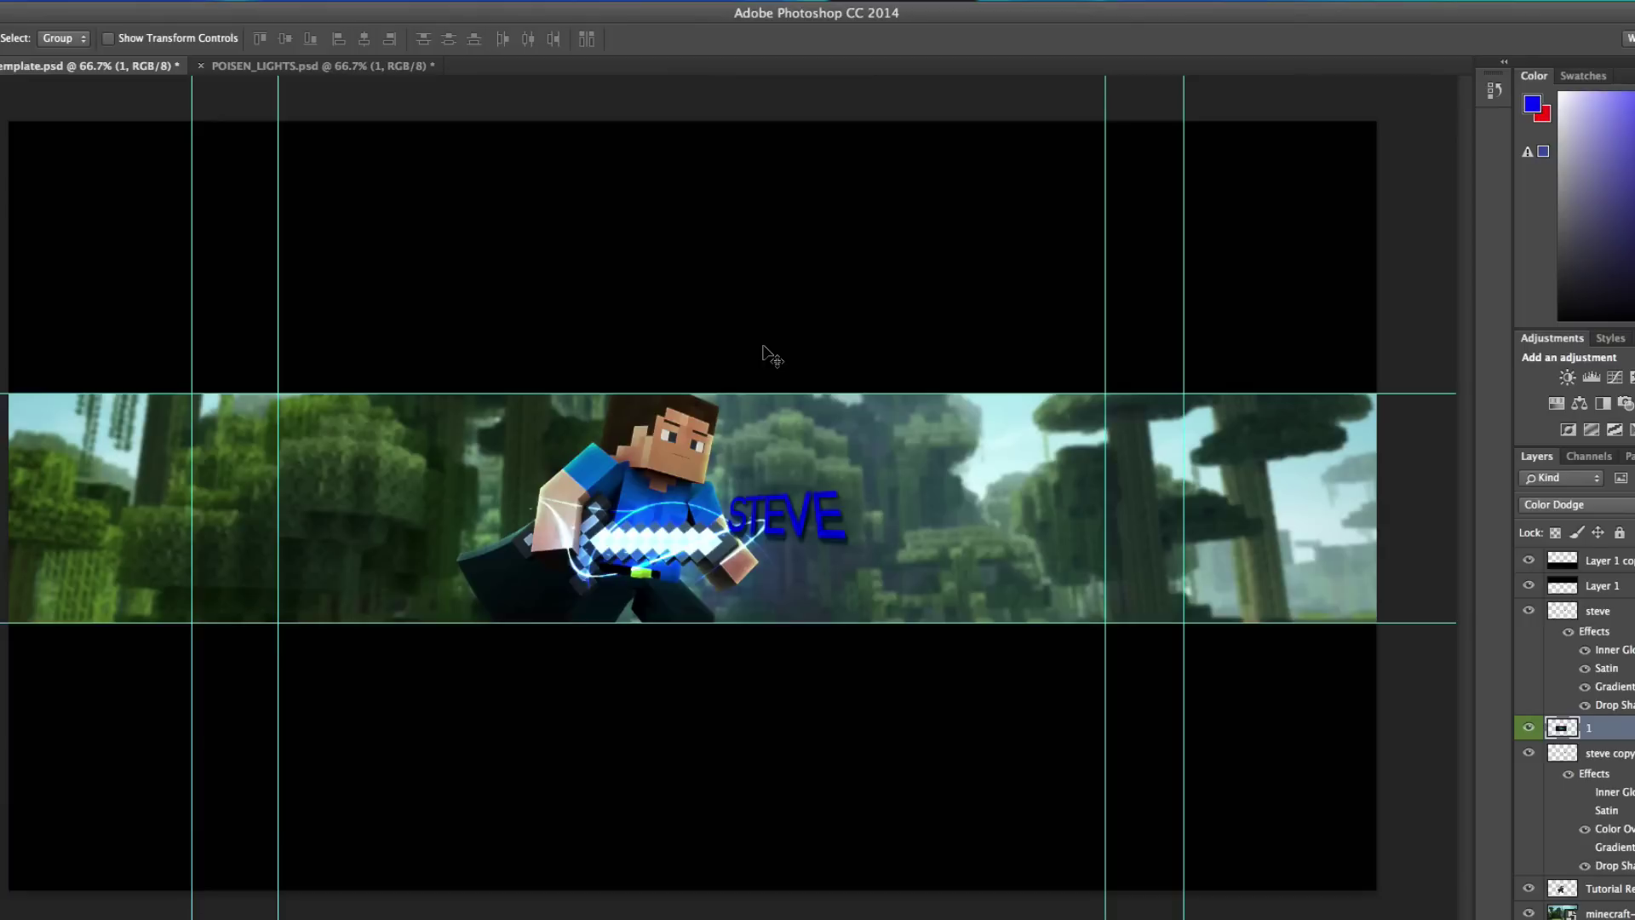
pyautogui.moveTo(1624, 730); pyautogui.dragTo(1593, 605)
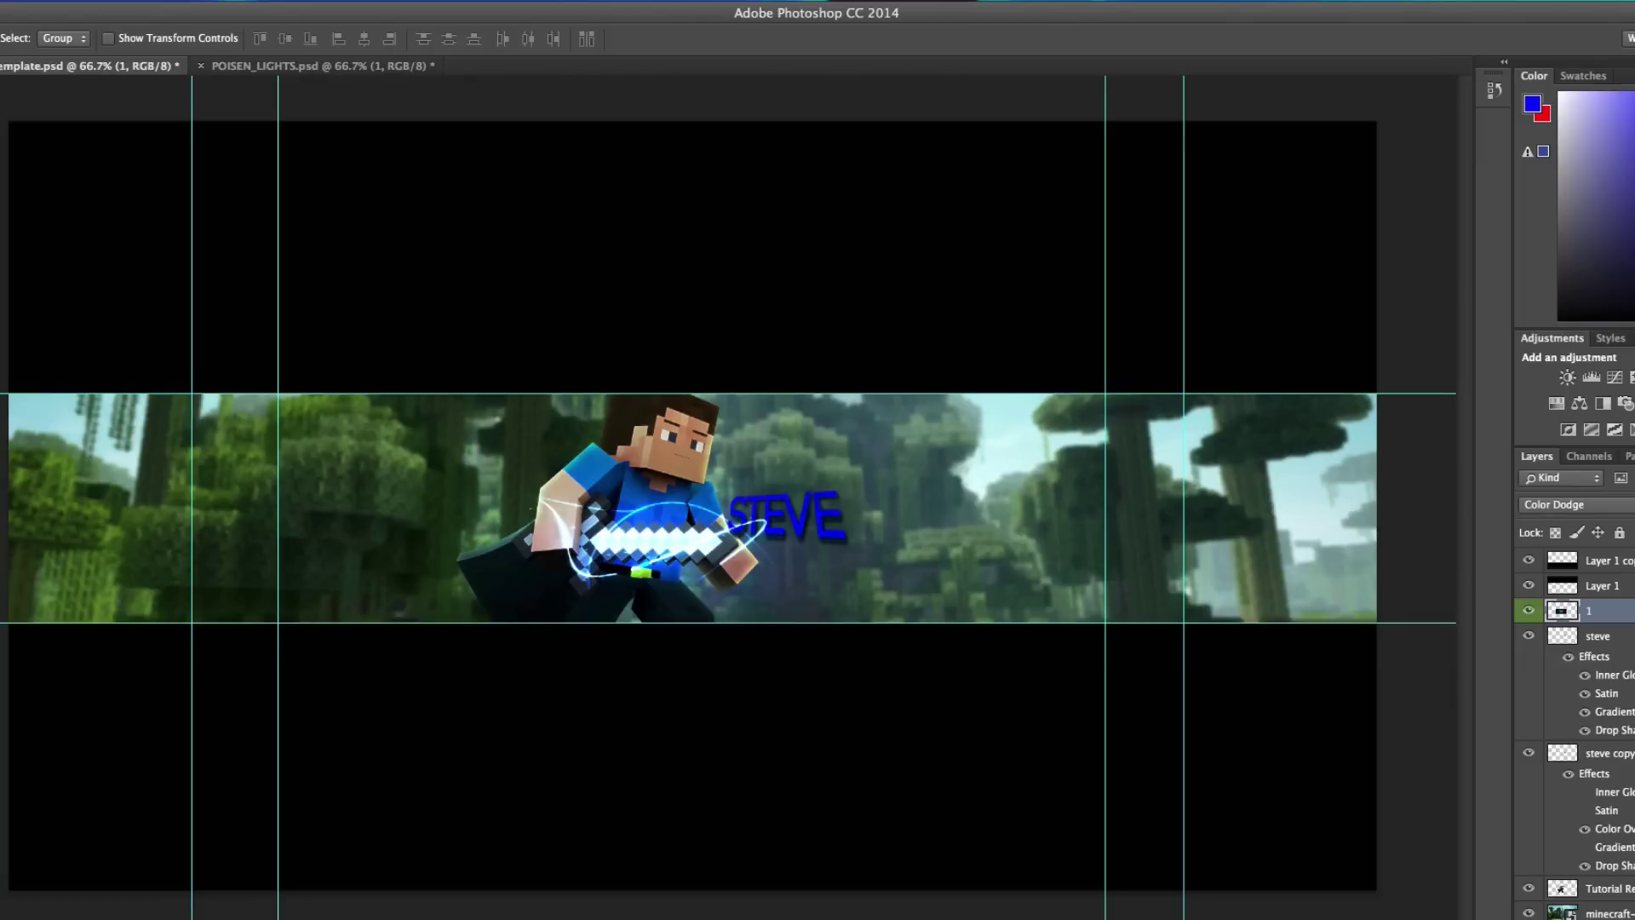
# - Add a new layer above light layer 1 and fill it entirely with black
pyautogui.press('super+shift+alt+n')
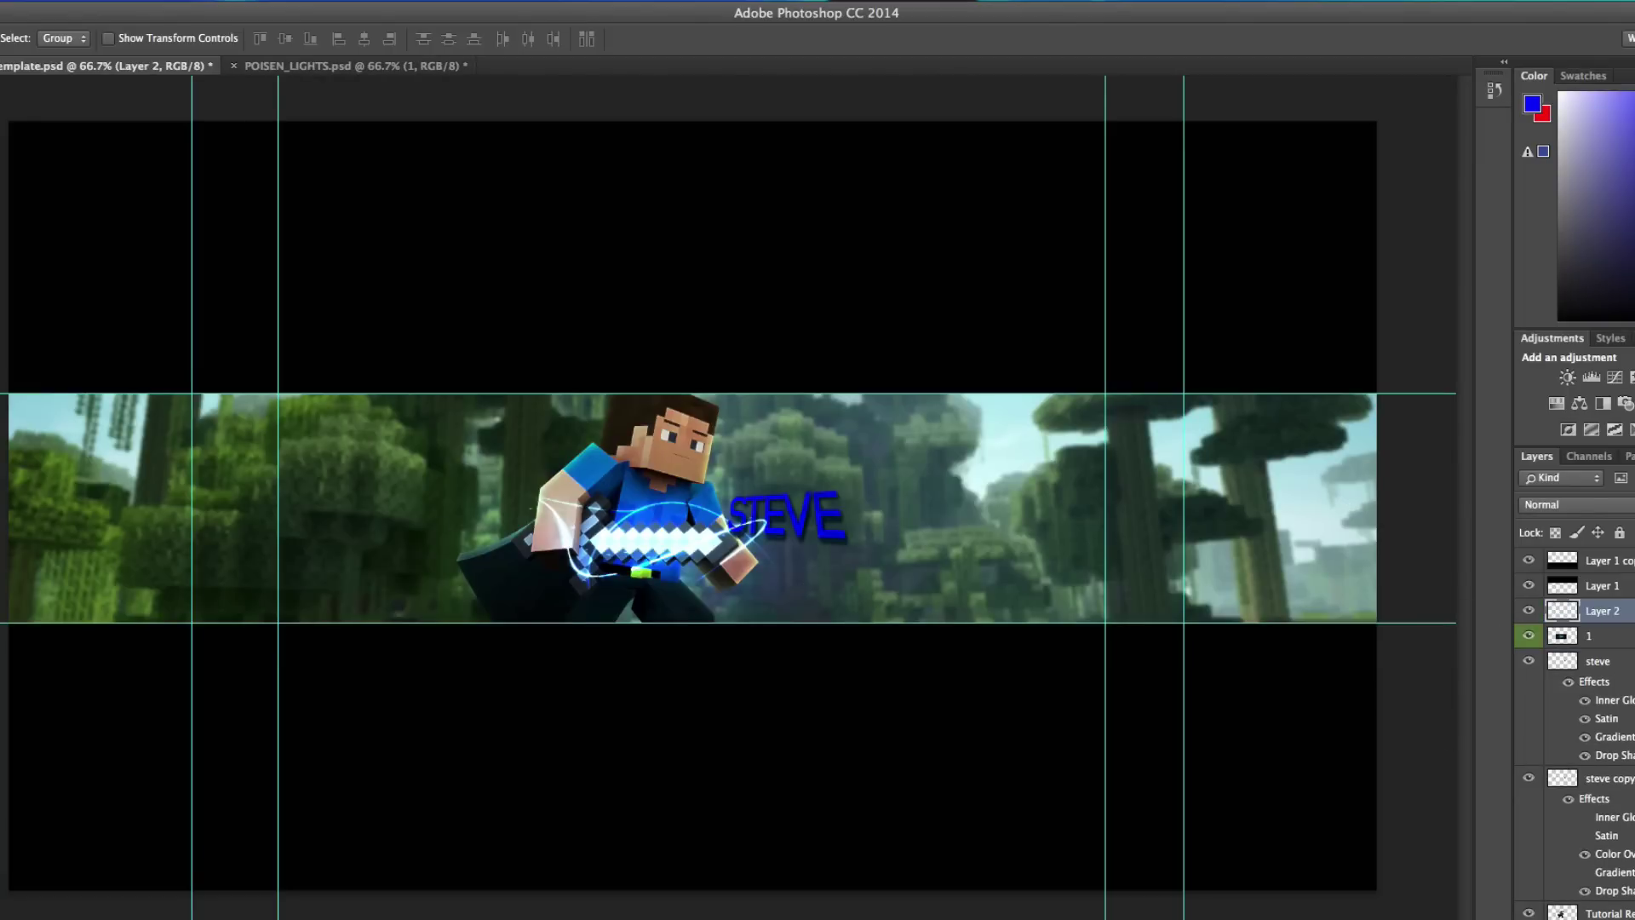
pyautogui.press('g')
pyautogui.moveTo(1631, 172); pyautogui.dragTo(1466, 319)
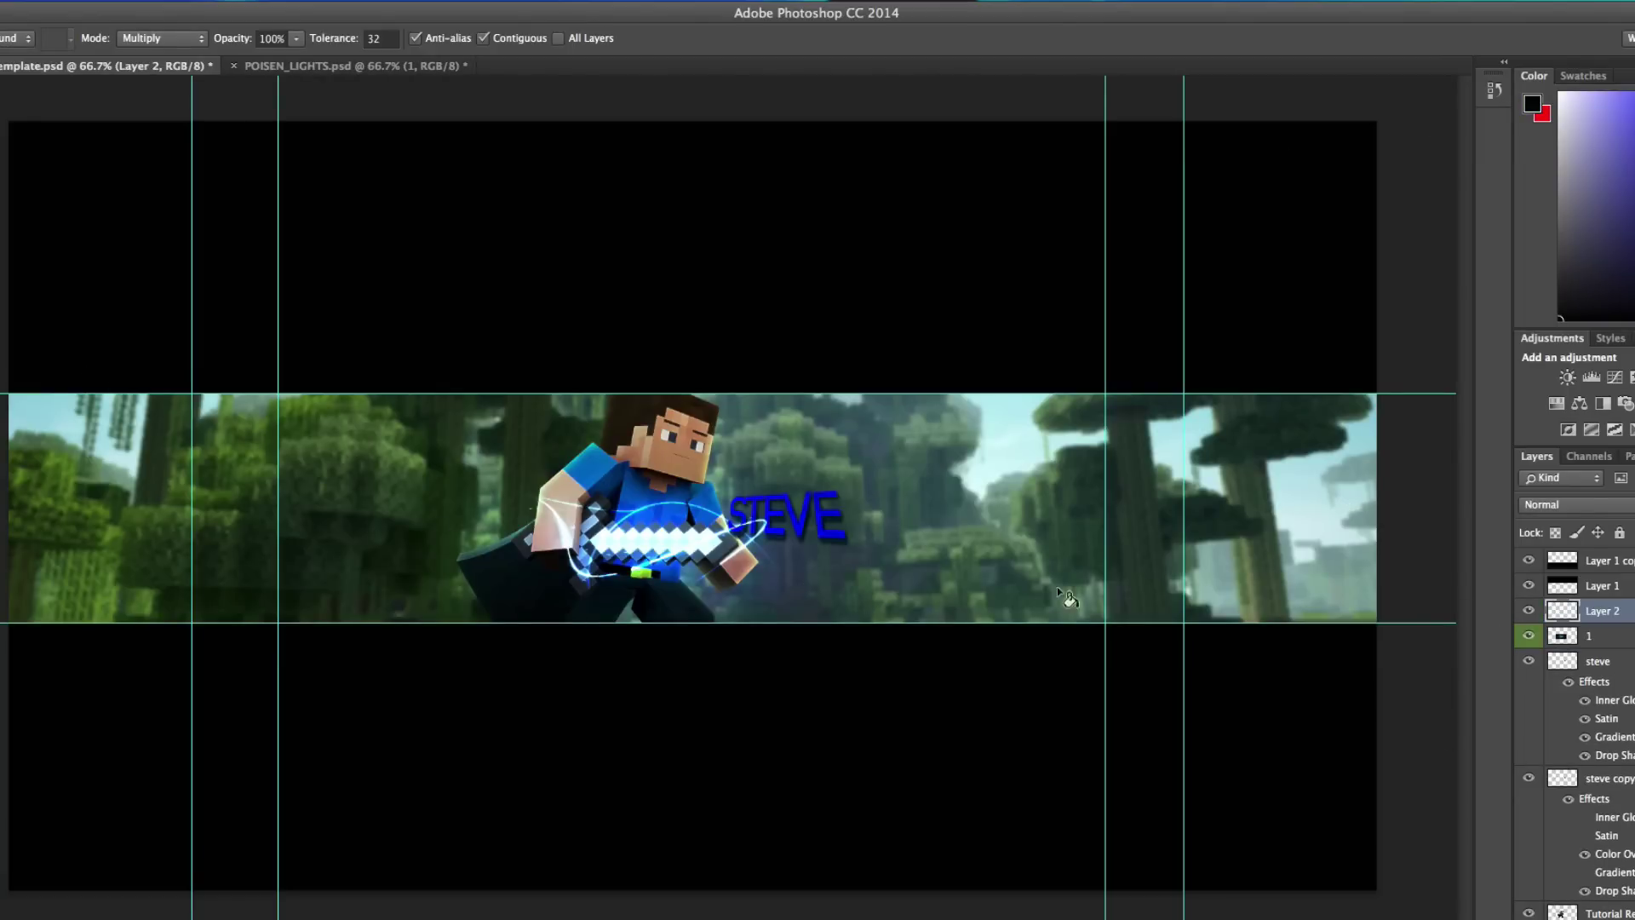
pyautogui.click(1001, 559)
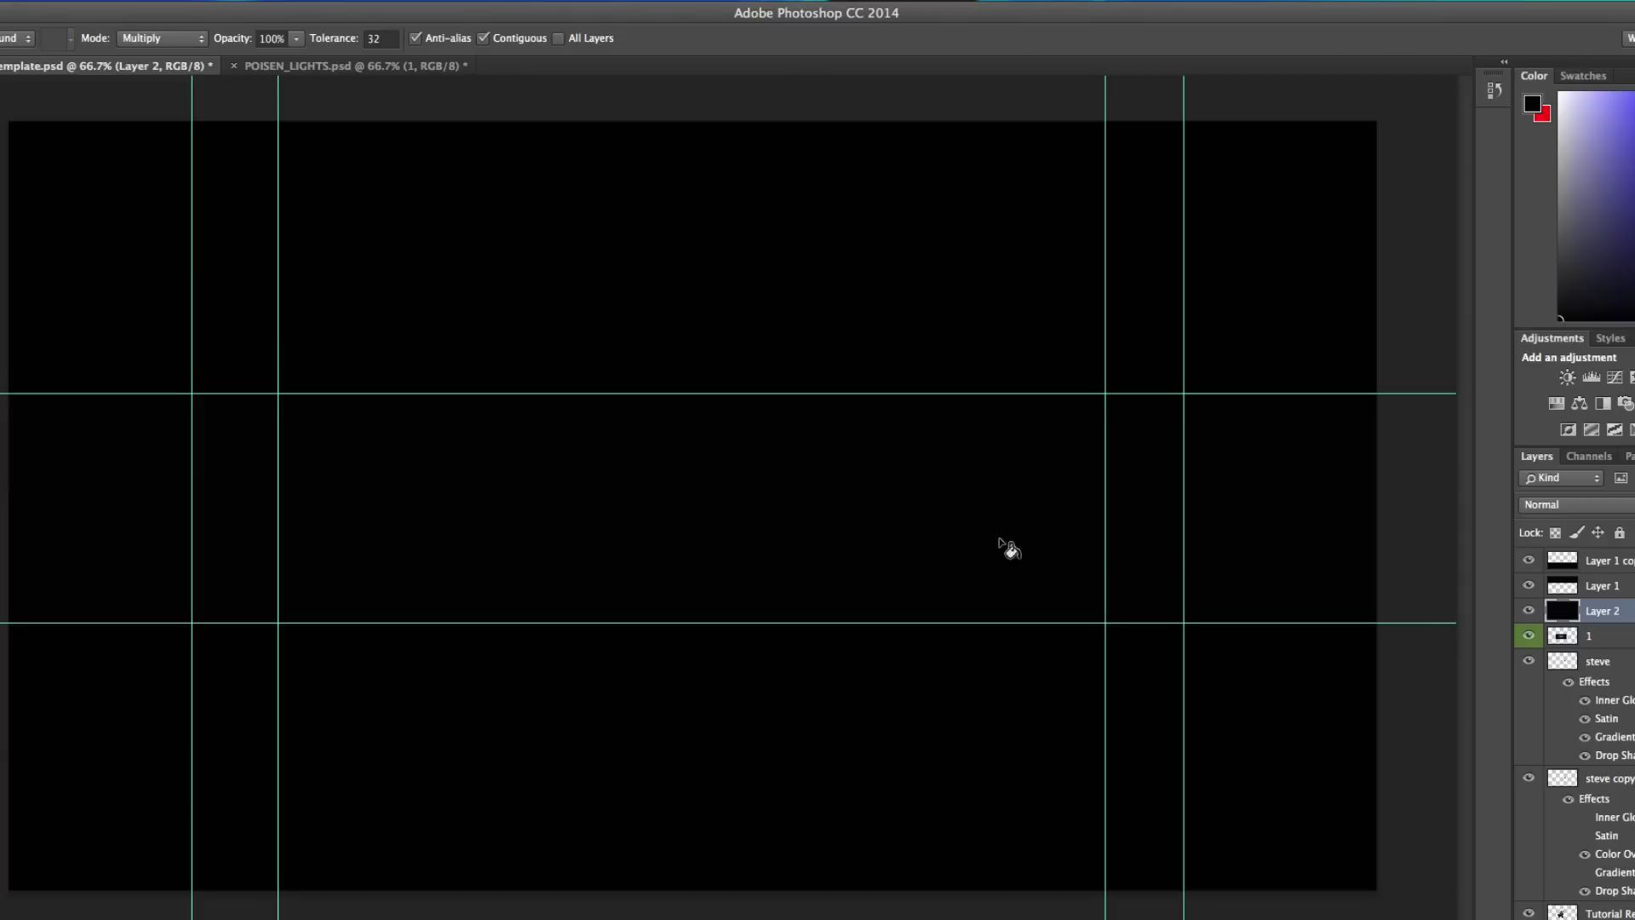
# - Erase the black fill across the middle of the banner strip with a soft 500 px eraser, leaving dark vignette edges
pyautogui.press('e')
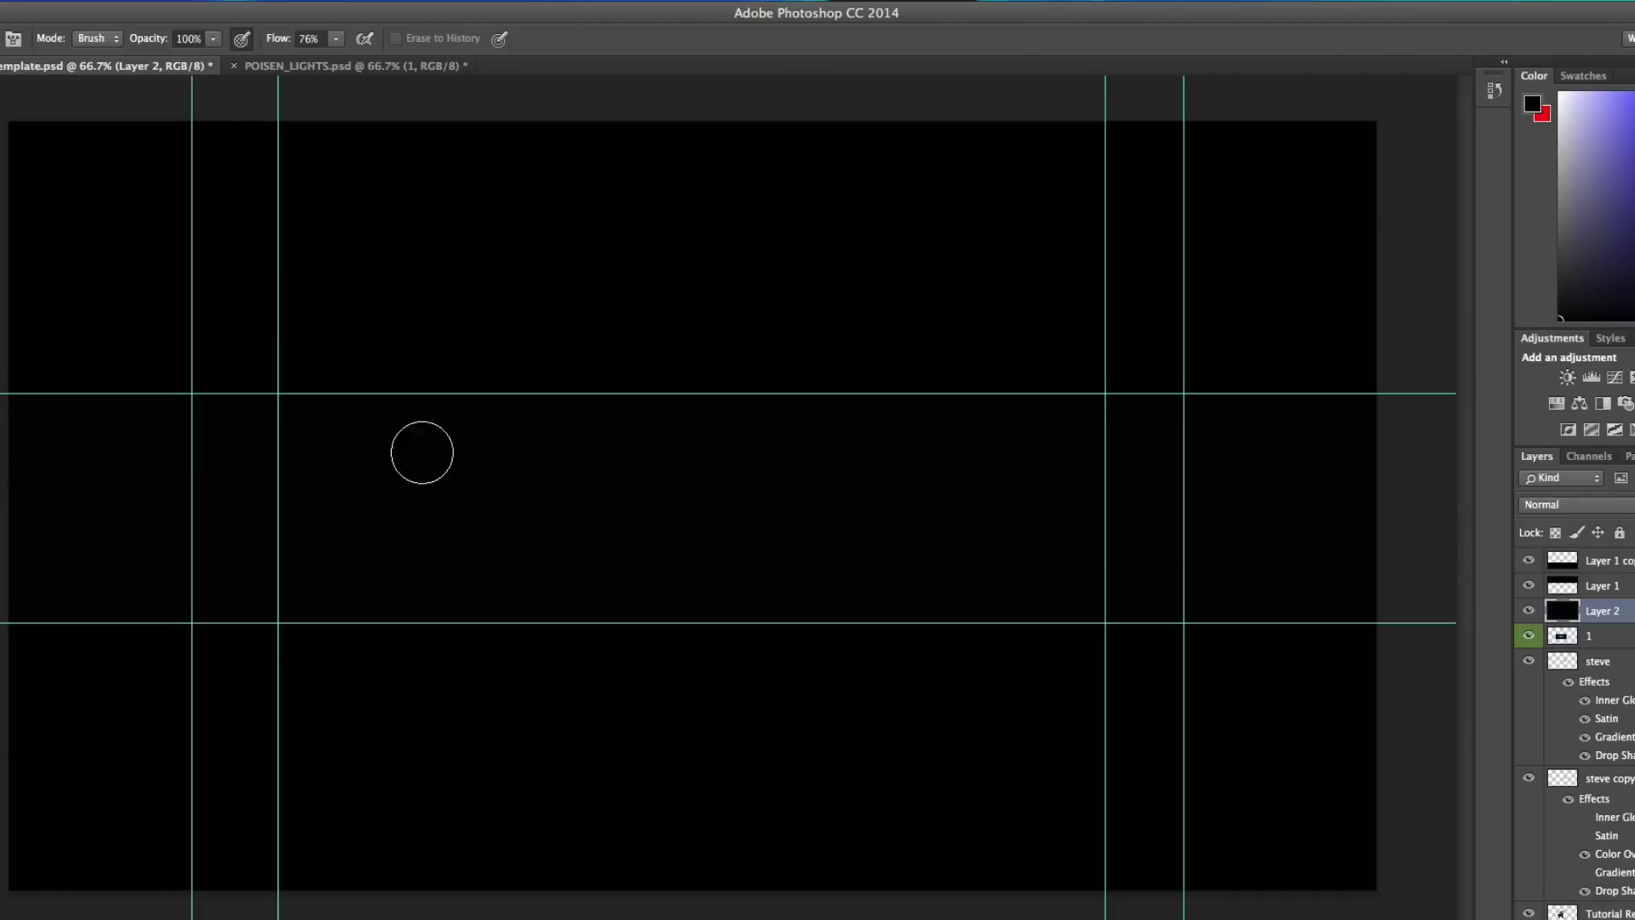
pyautogui.click(0, 41)
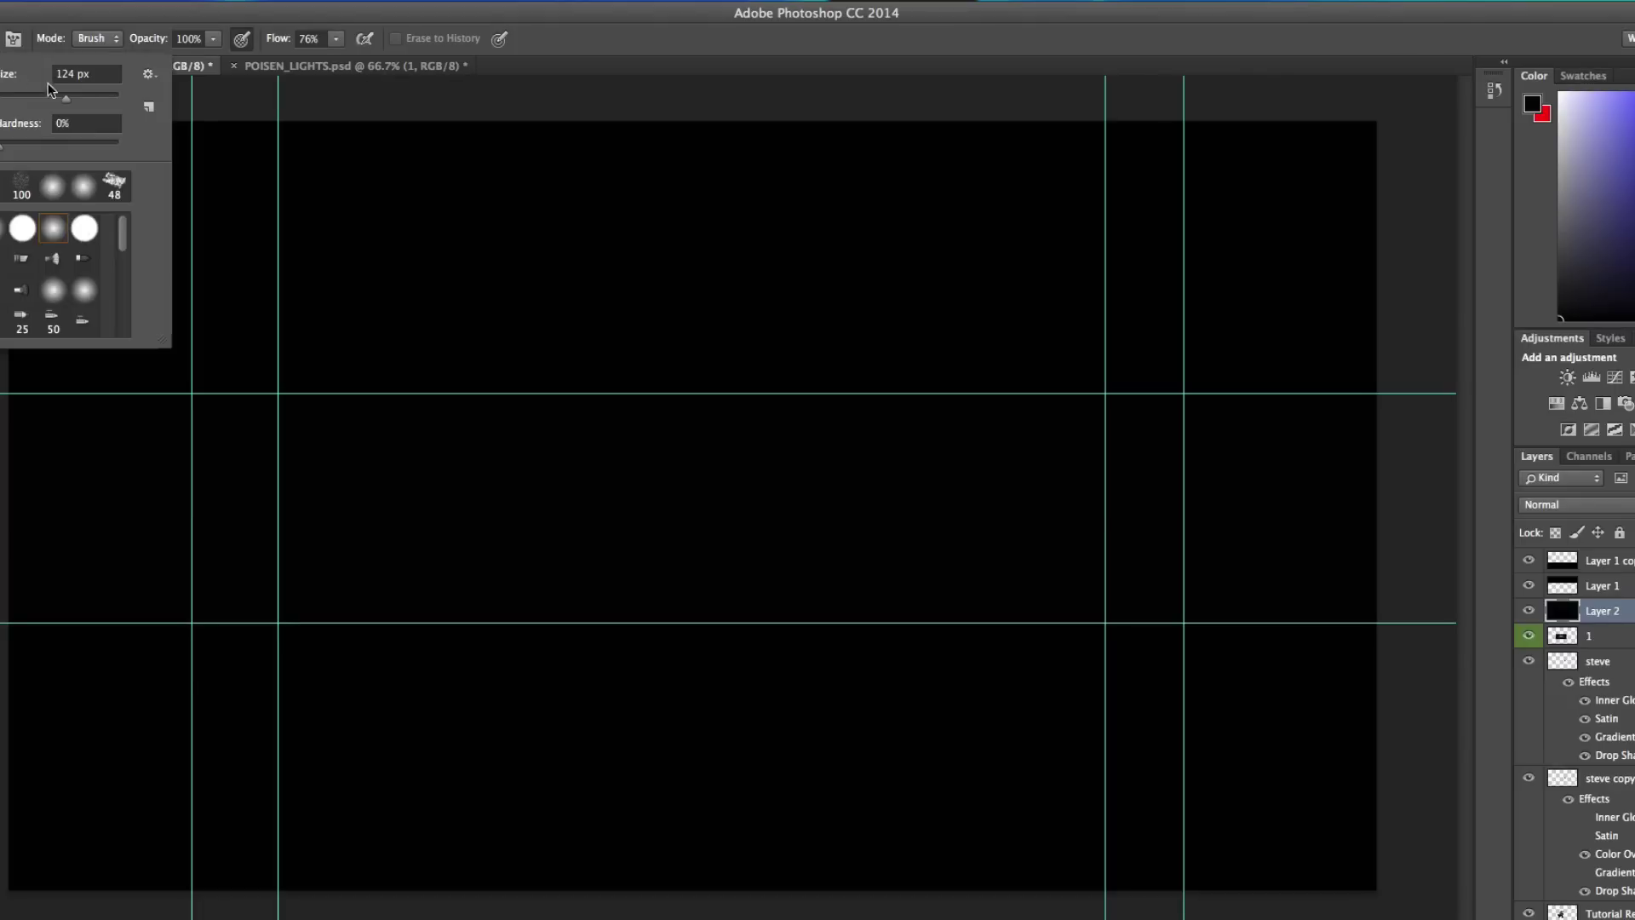
pyautogui.moveTo(97, 101); pyautogui.dragTo(105, 101)
pyautogui.write('500')
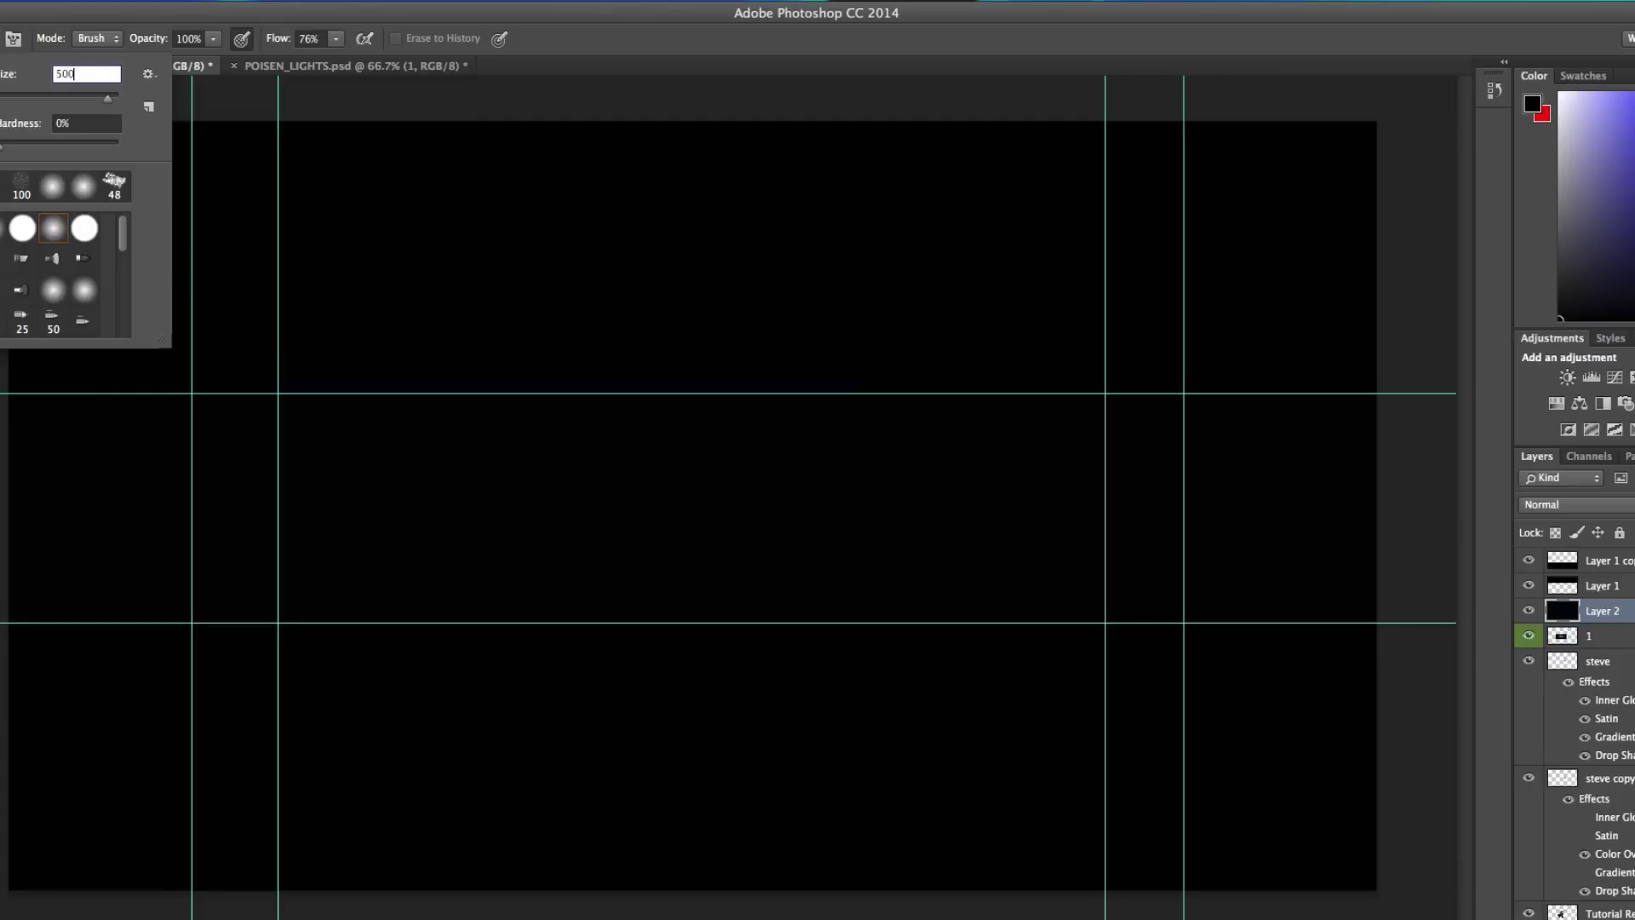
pyautogui.press('Return')
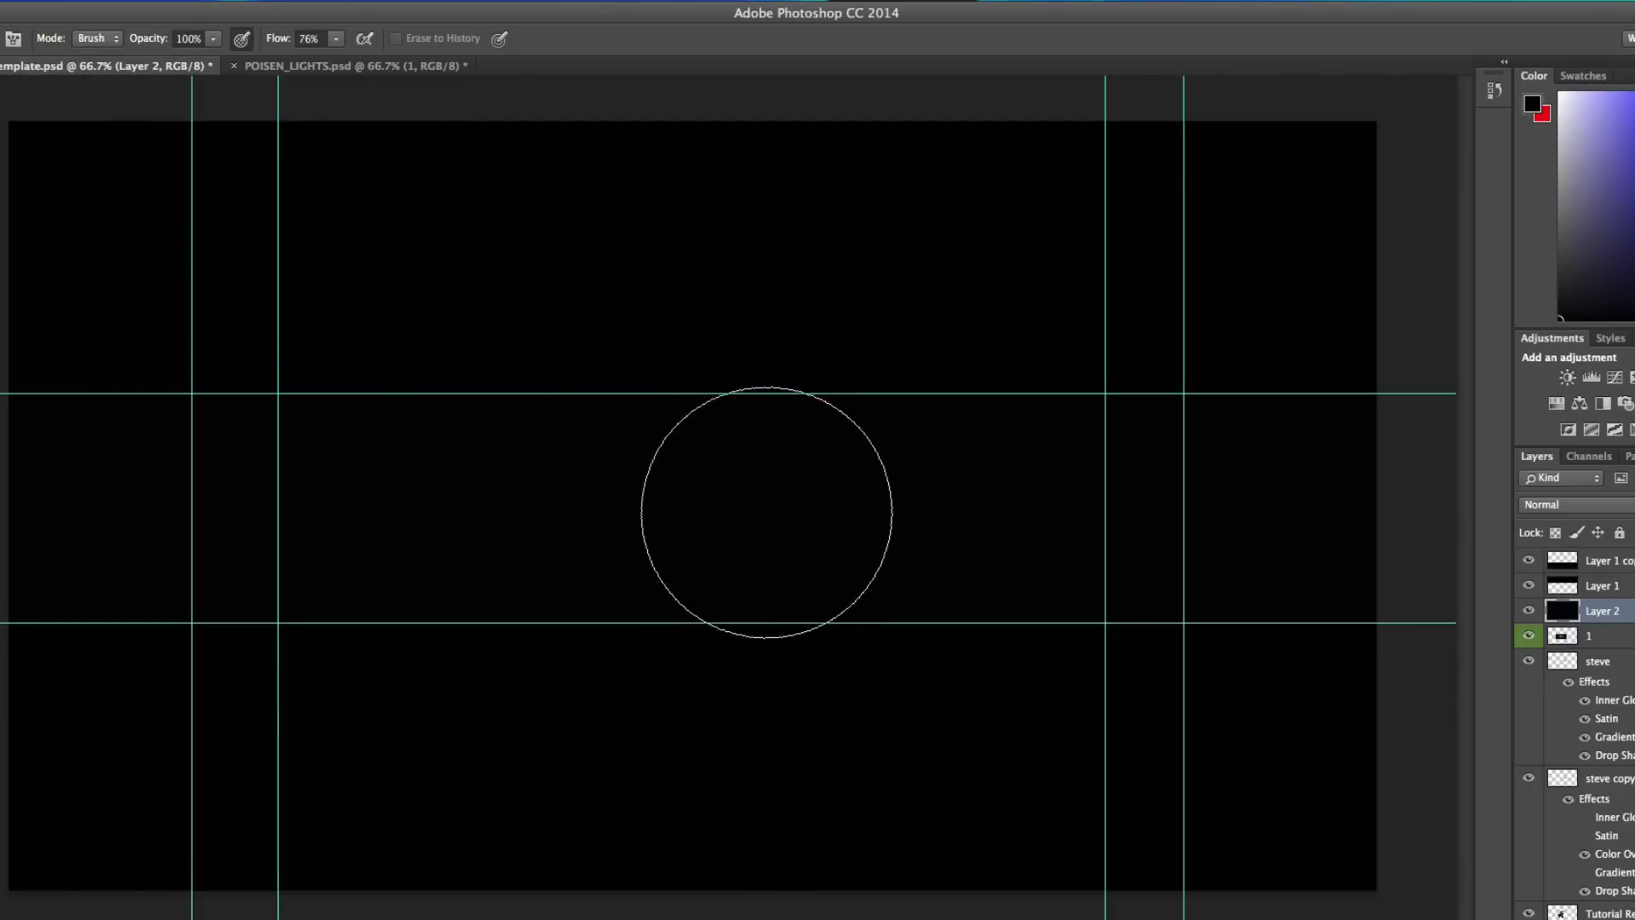
pyautogui.moveTo(993, 489)
pyautogui.mouseDown()
pyautogui.moveTo(825, 519)
pyautogui.moveTo(372, 485)
pyautogui.moveTo(376, 449)
pyautogui.mouseUp()
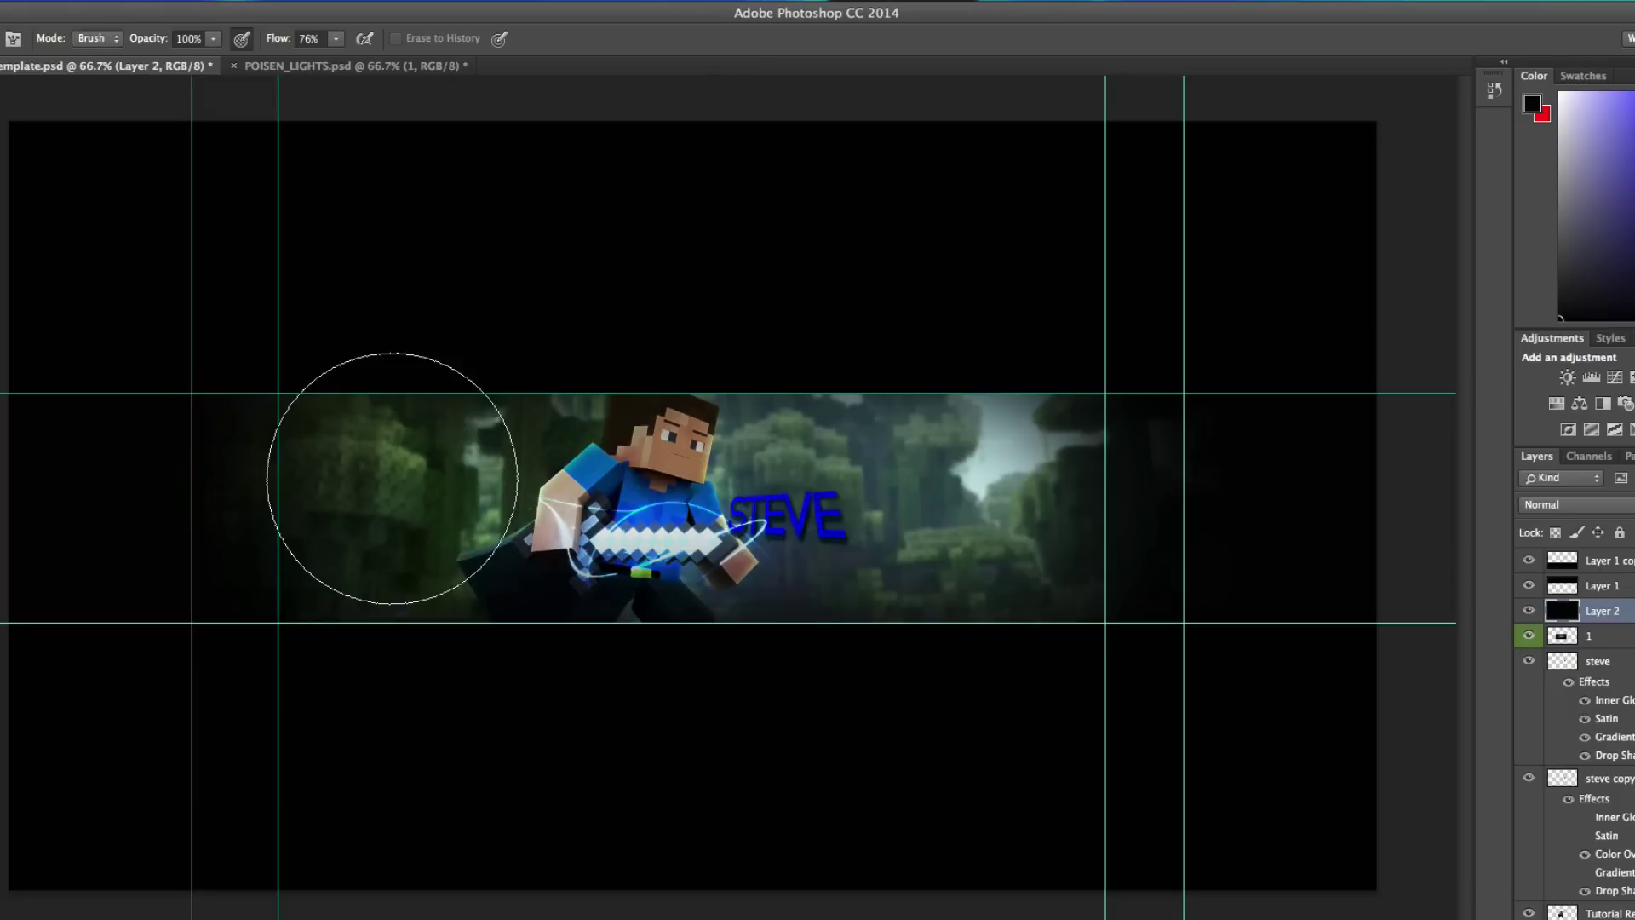